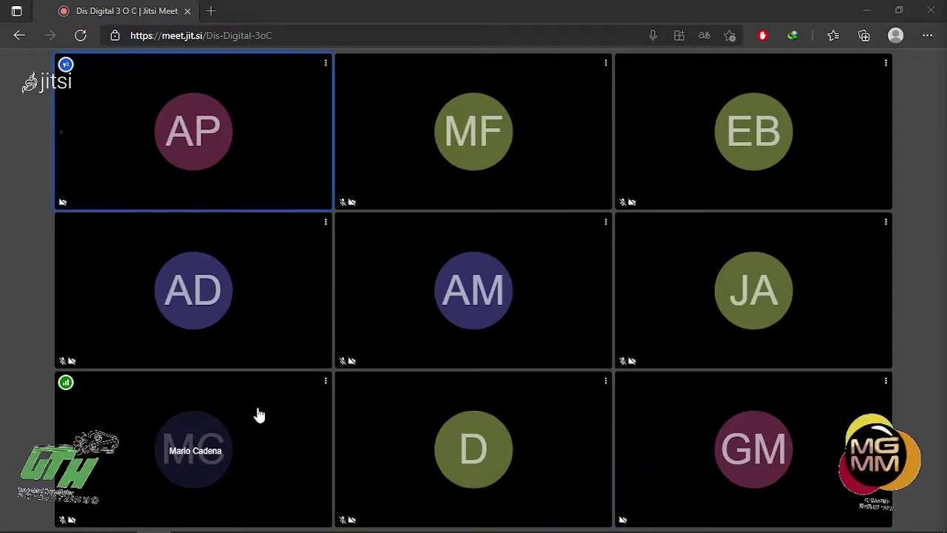
{"action": "key", "text": "XF86AudioRaiseVolume"}
{"action": "key", "text": "XF86AudioRaiseVolume"}
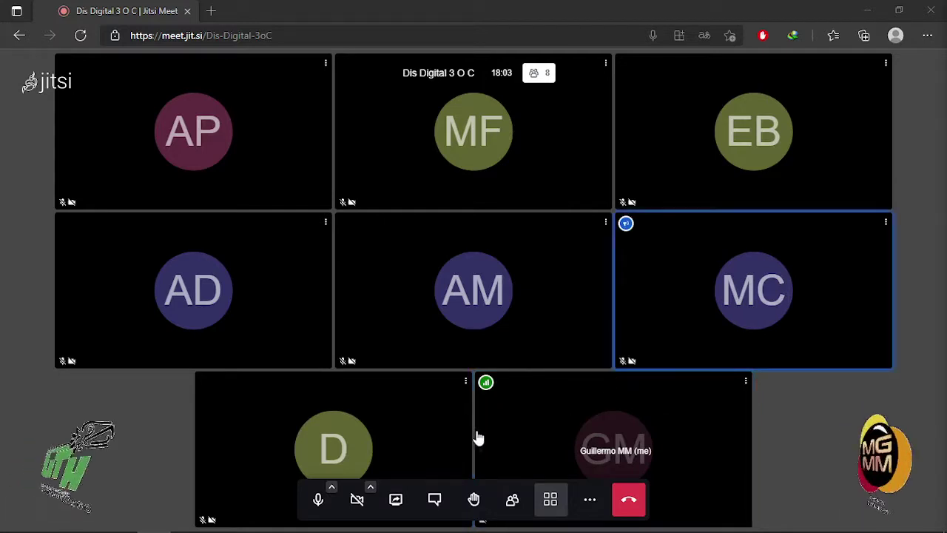
- Share the Photoshop window showing topo.png in the Jitsi meeting
{"action": "left_click", "coordinate": [395, 509]}
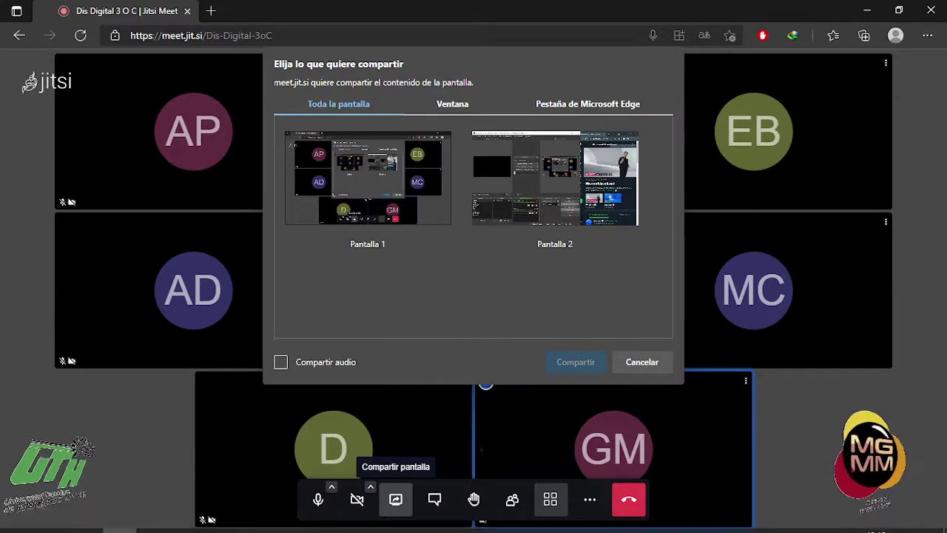
{"action": "left_click", "coordinate": [450, 104]}
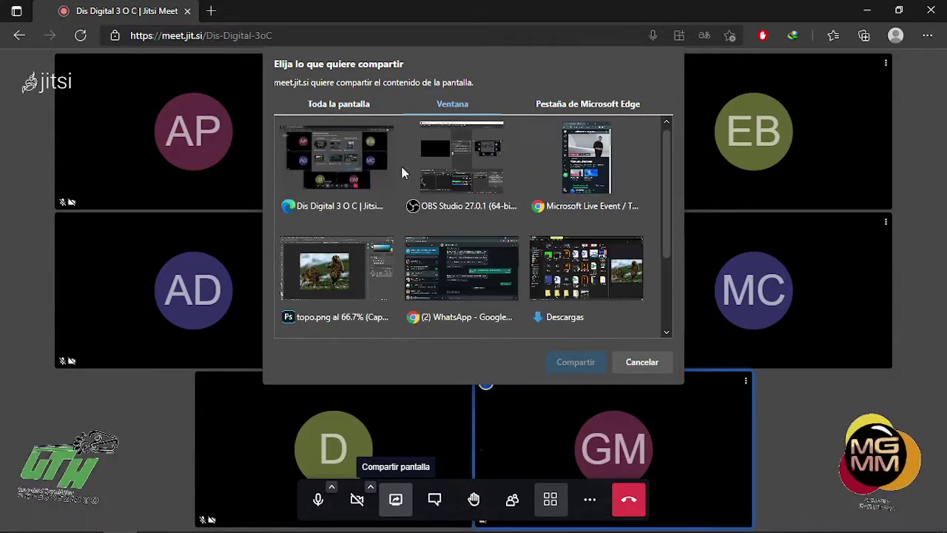
{"action": "left_click", "coordinate": [323, 300]}
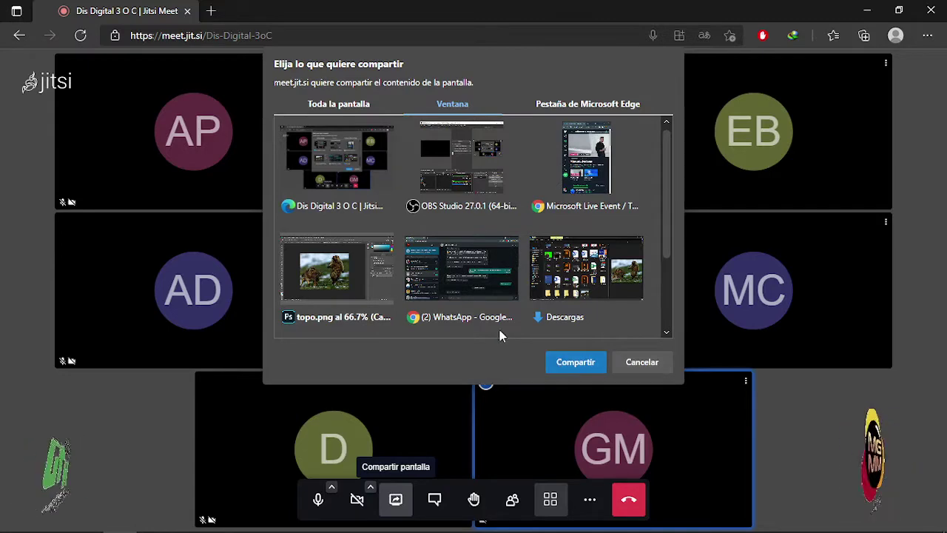
{"action": "left_click", "coordinate": [576, 361]}
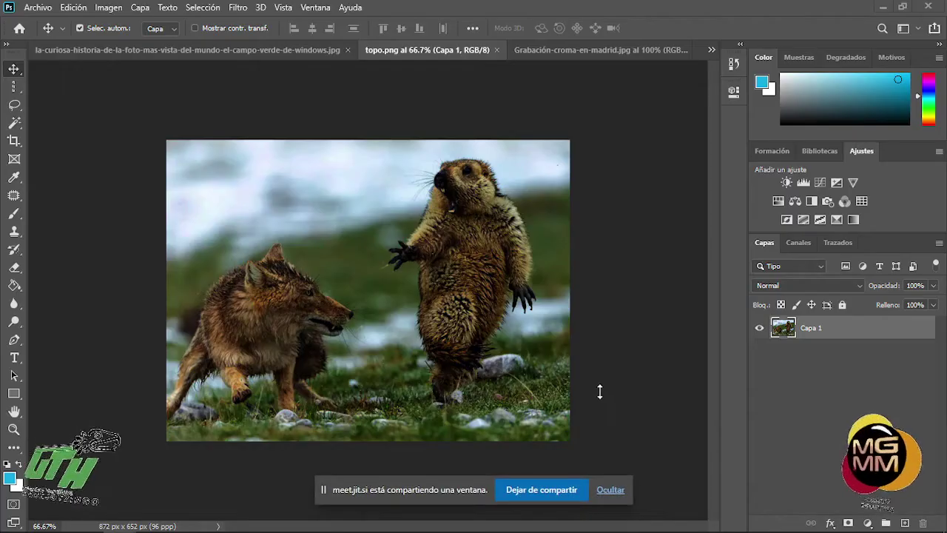
{"action": "left_click", "coordinate": [260, 7]}
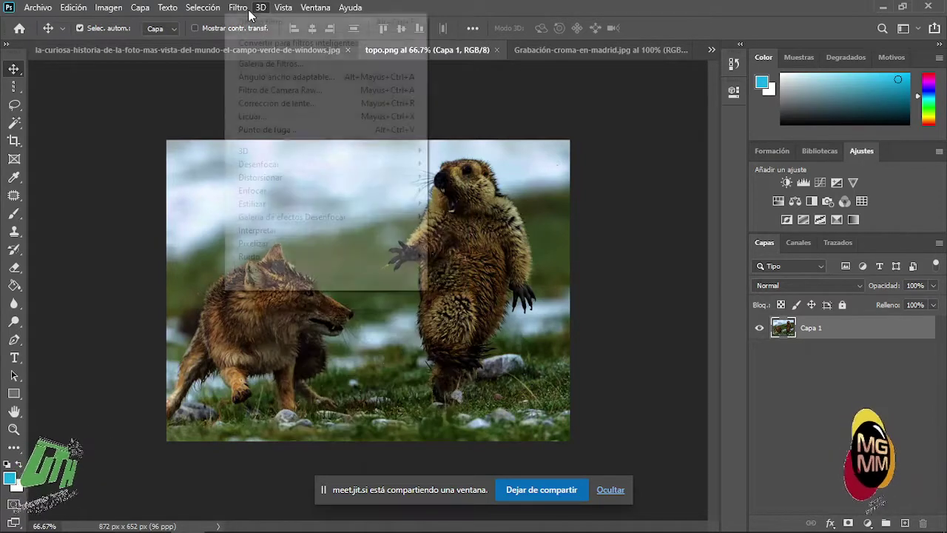
{"action": "mouse_move", "coordinate": [209, 14]}
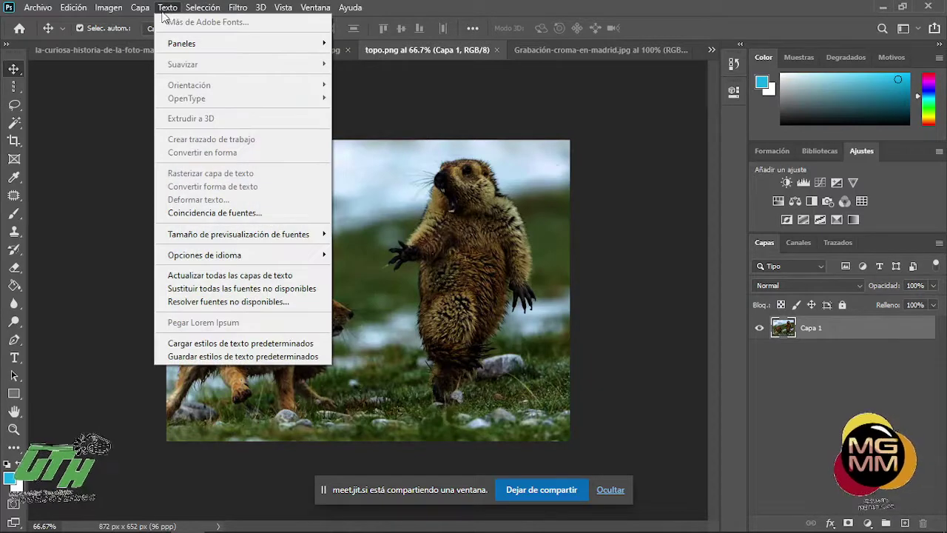
{"action": "mouse_move", "coordinate": [109, 7]}
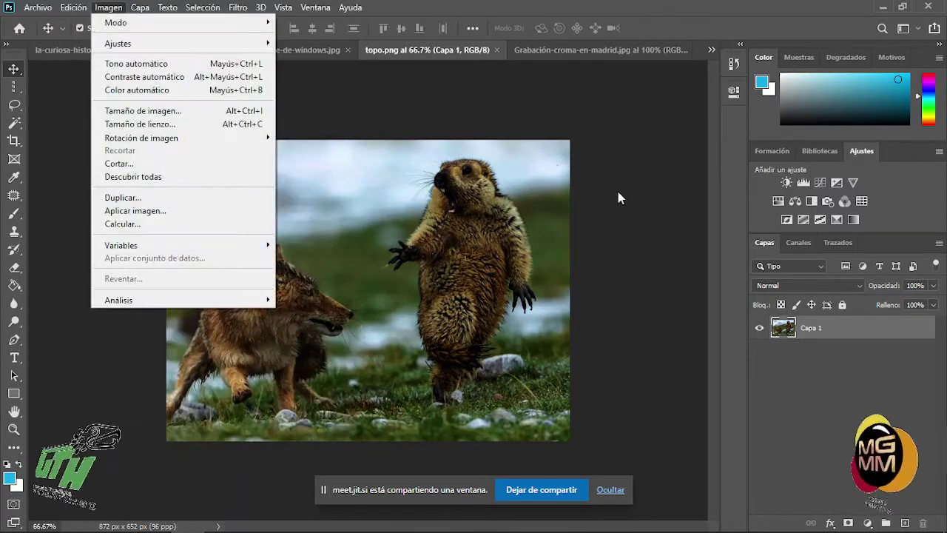
{"action": "left_click", "coordinate": [620, 197]}
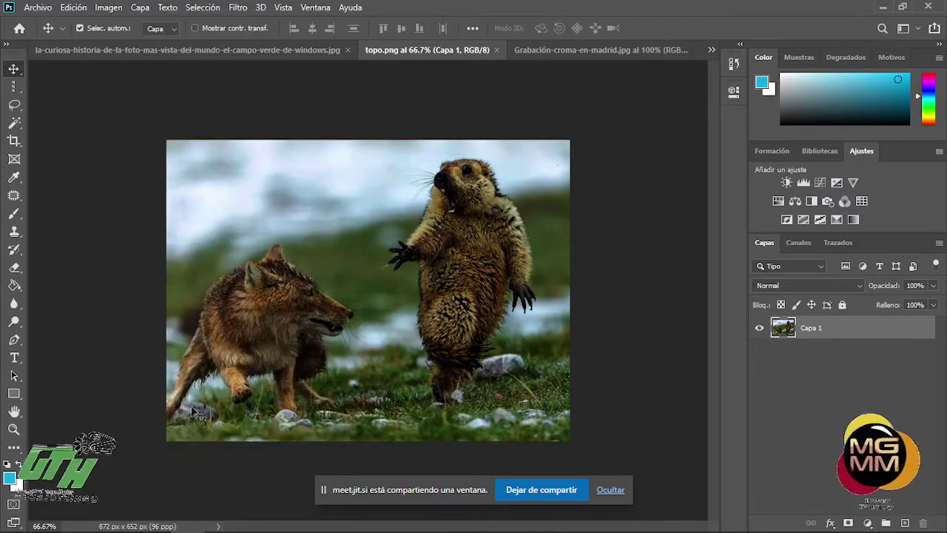
- Replace the shared window with the entire Pantalla 1 in the Jitsi meeting and return to Photoshop
{"action": "left_click", "coordinate": [533, 494]}
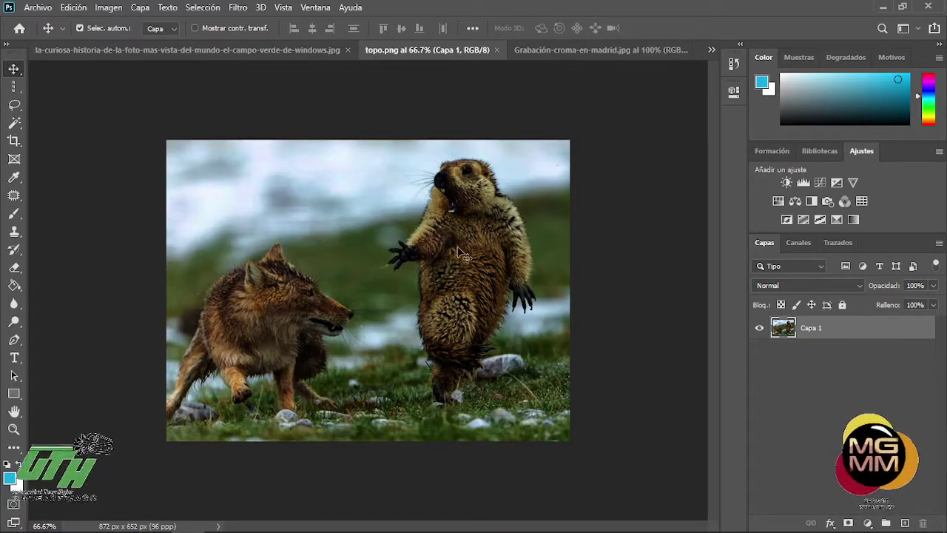
{"action": "key", "text": "alt+Tab"}
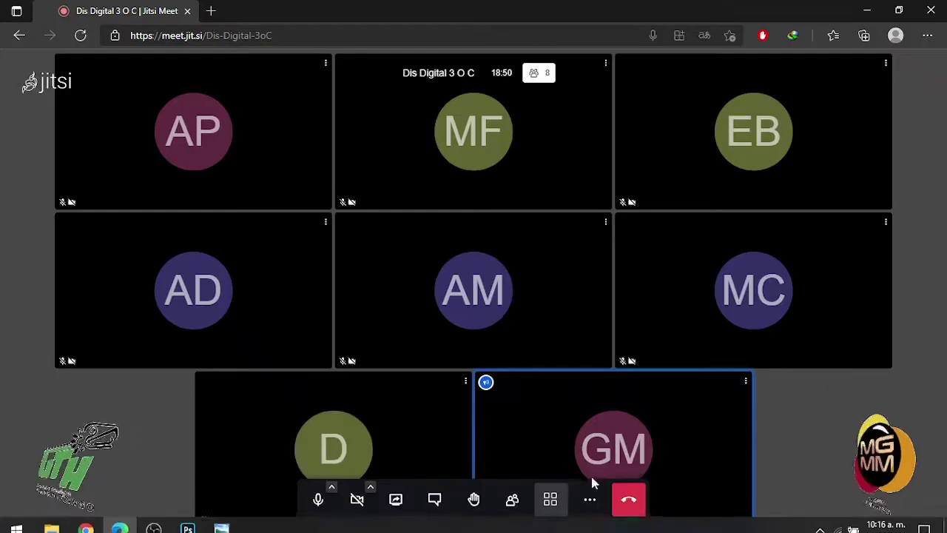
{"action": "left_click", "coordinate": [395, 501]}
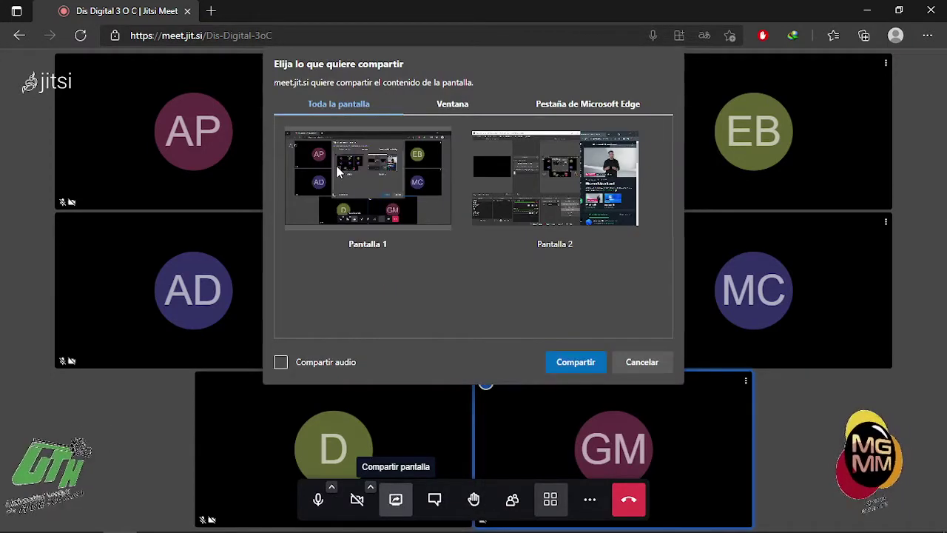
{"action": "left_click", "coordinate": [571, 364]}
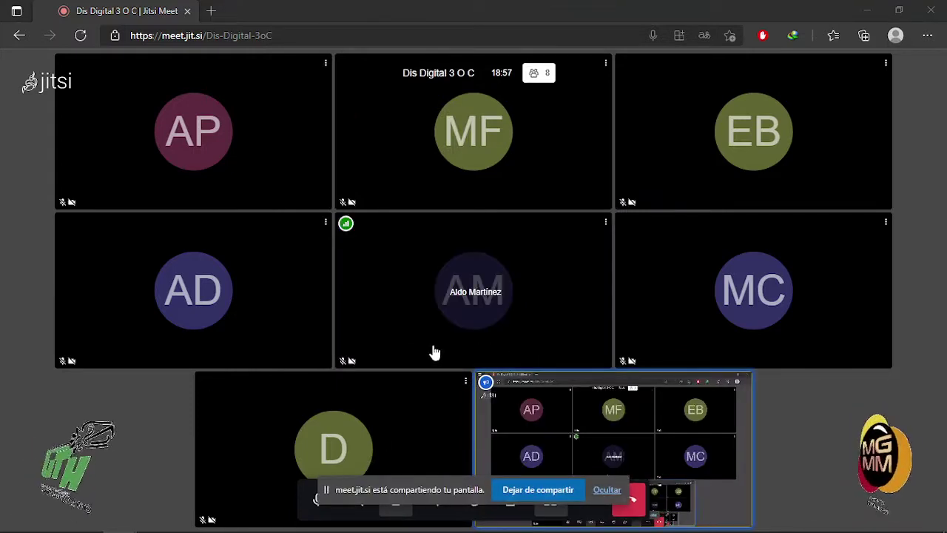
{"action": "left_click", "coordinate": [190, 518]}
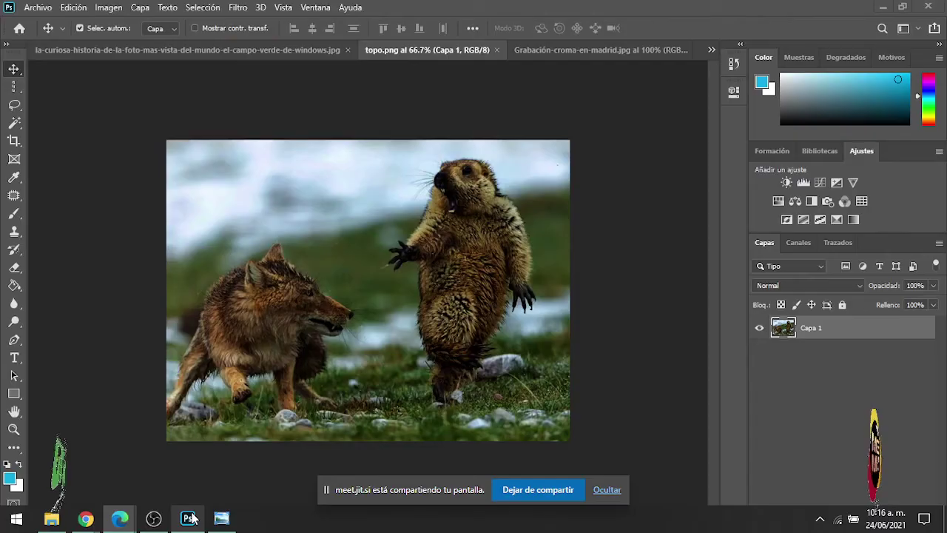
{"action": "left_click", "coordinate": [238, 8]}
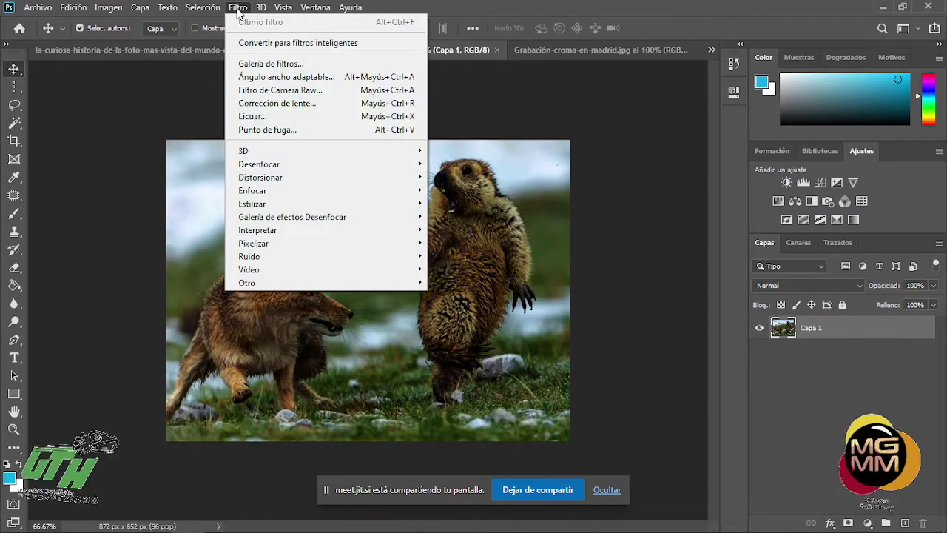
{"action": "left_click", "coordinate": [639, 128]}
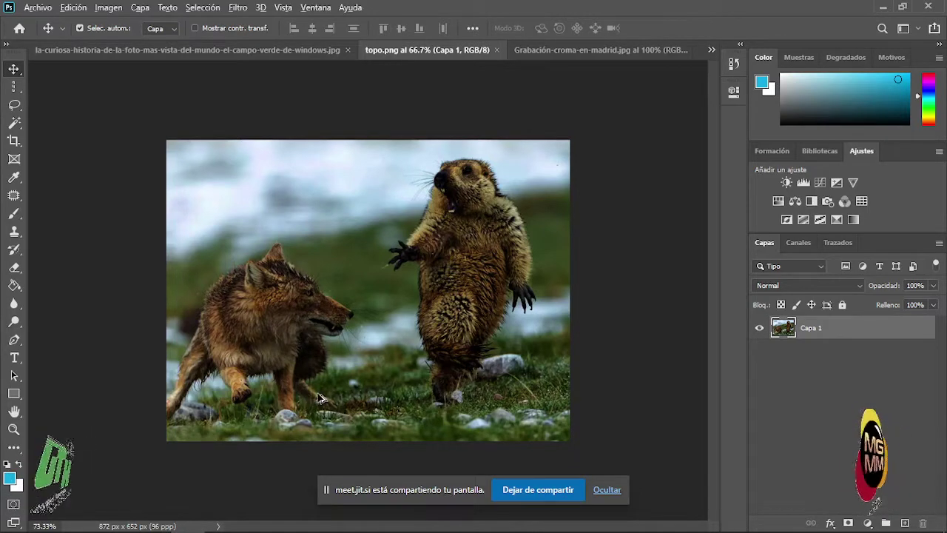
- Examine the fur edges and whiskers around the marmot's head up close against the blurred background
{"action": "scroll", "coordinate": [319, 398], "scroll_direction": "up", "scroll_amount": 3}
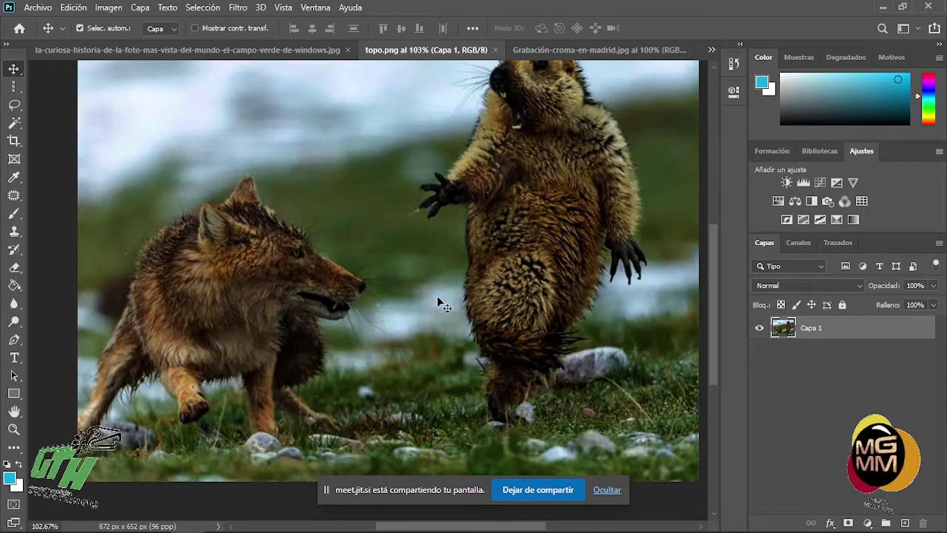
{"action": "scroll", "coordinate": [436, 295], "scroll_direction": "up", "scroll_amount": 2}
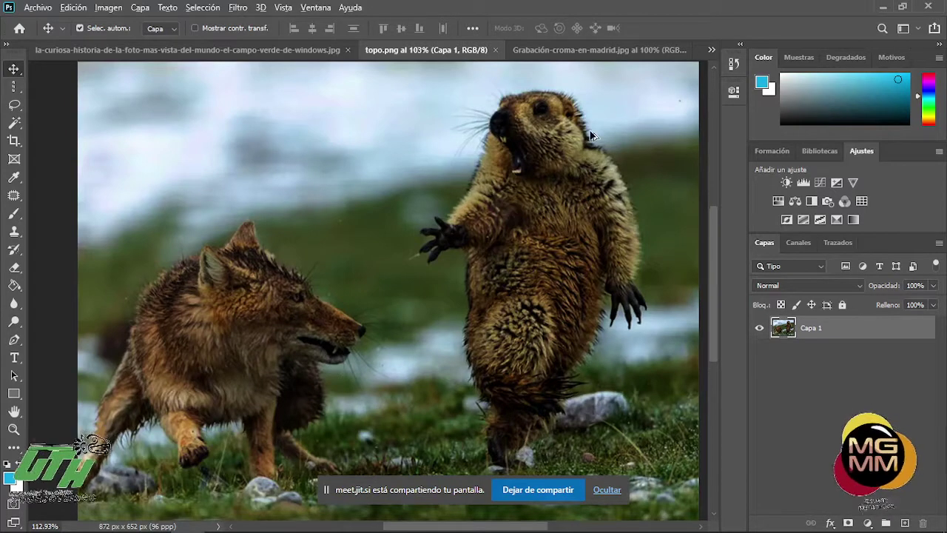
{"action": "scroll", "coordinate": [590, 137], "scroll_direction": "up", "scroll_amount": 2}
{"action": "scroll", "coordinate": [583, 160], "scroll_direction": "up", "scroll_amount": 1}
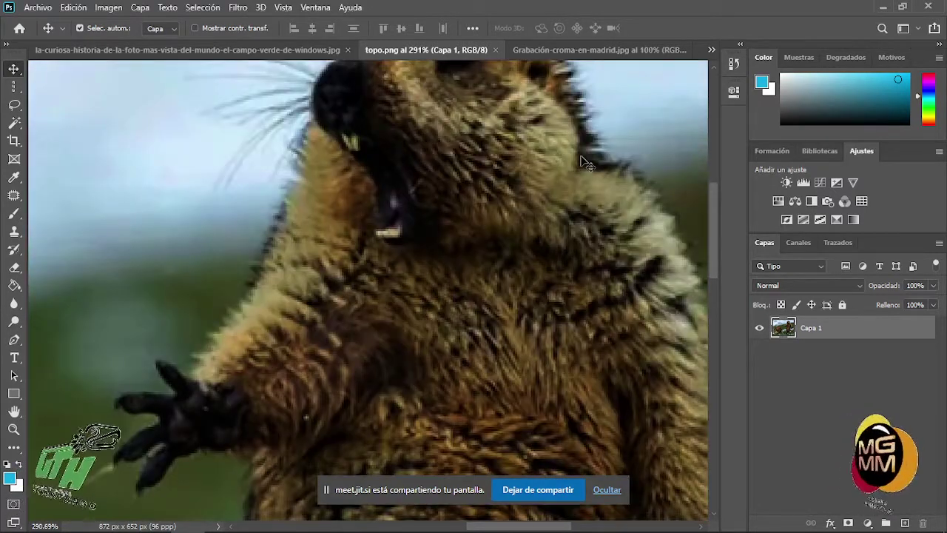
{"action": "scroll", "coordinate": [584, 161], "scroll_direction": "up", "scroll_amount": 2}
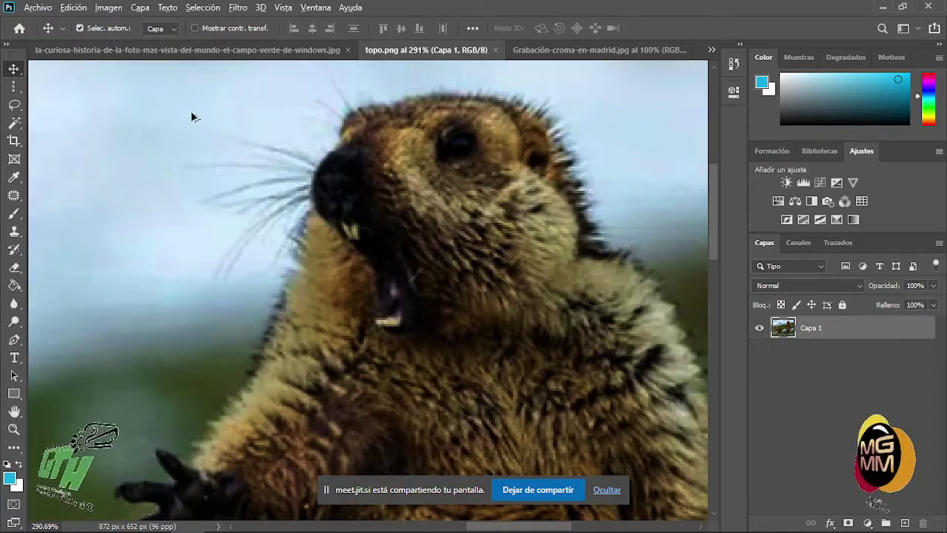
{"action": "scroll", "coordinate": [241, 157], "scroll_direction": "up", "scroll_amount": 5}
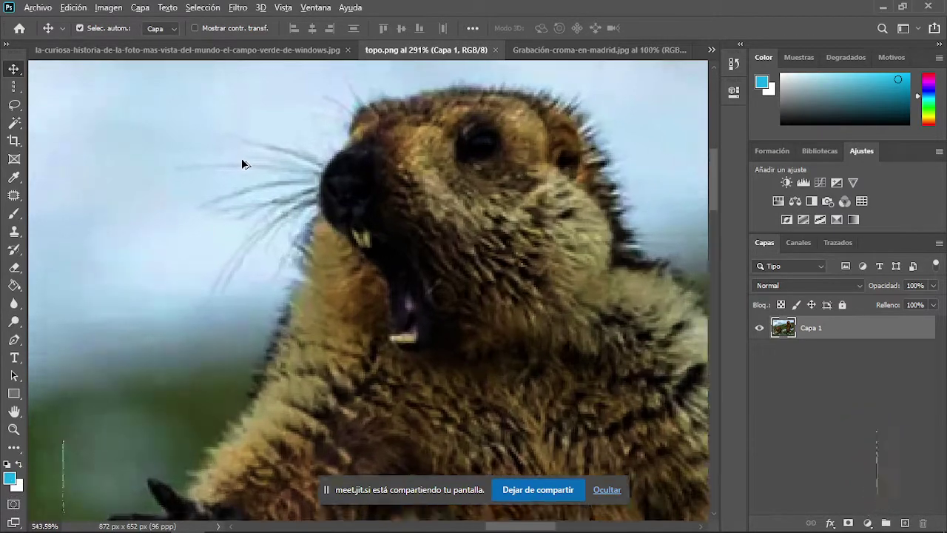
{"action": "scroll", "coordinate": [242, 161], "scroll_direction": "down", "scroll_amount": 3}
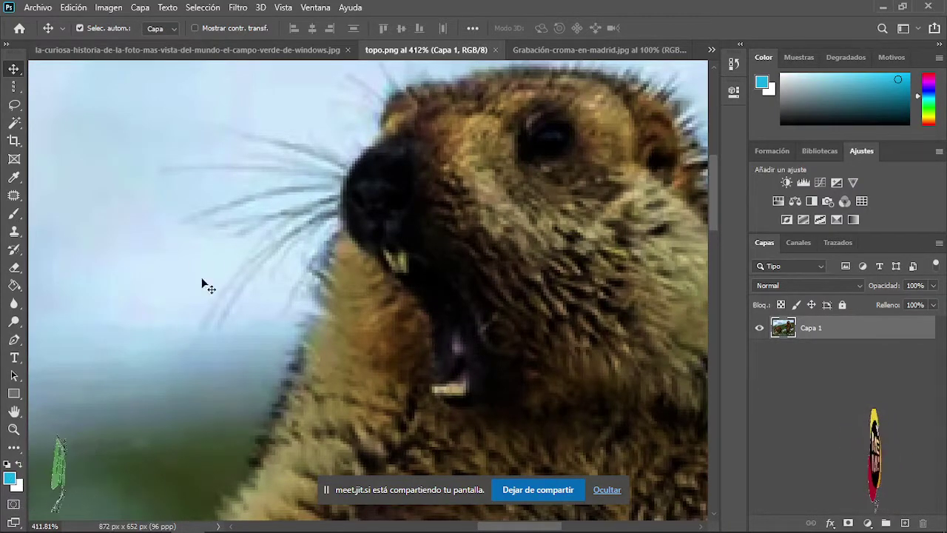
{"action": "scroll", "coordinate": [434, 138], "scroll_direction": "up", "scroll_amount": 4}
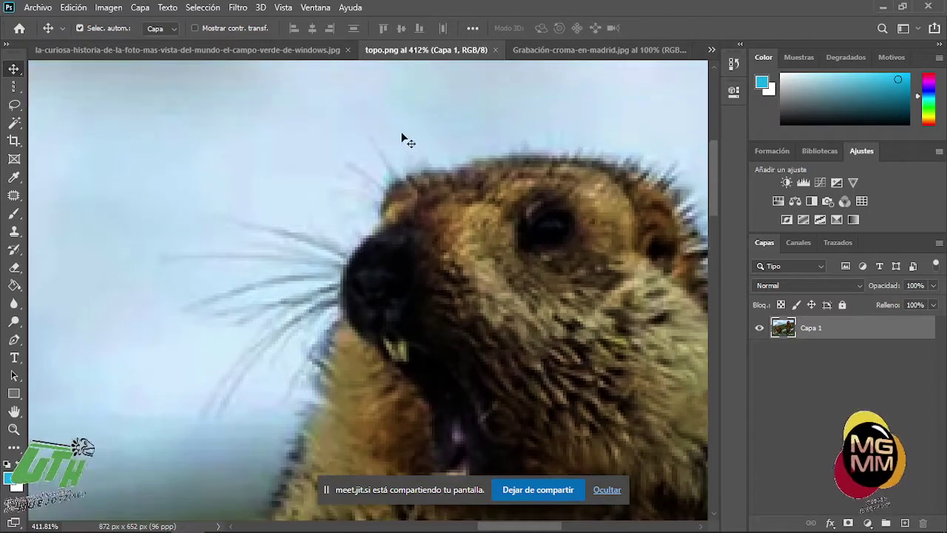
{"action": "scroll", "coordinate": [412, 235], "scroll_direction": "down", "scroll_amount": 4}
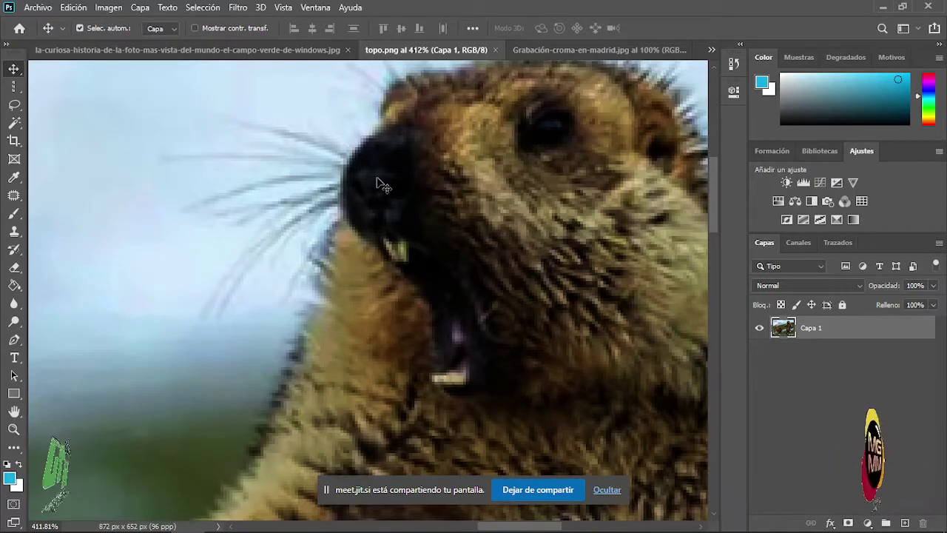
{"action": "scroll", "coordinate": [442, 140], "scroll_direction": "up", "scroll_amount": 3}
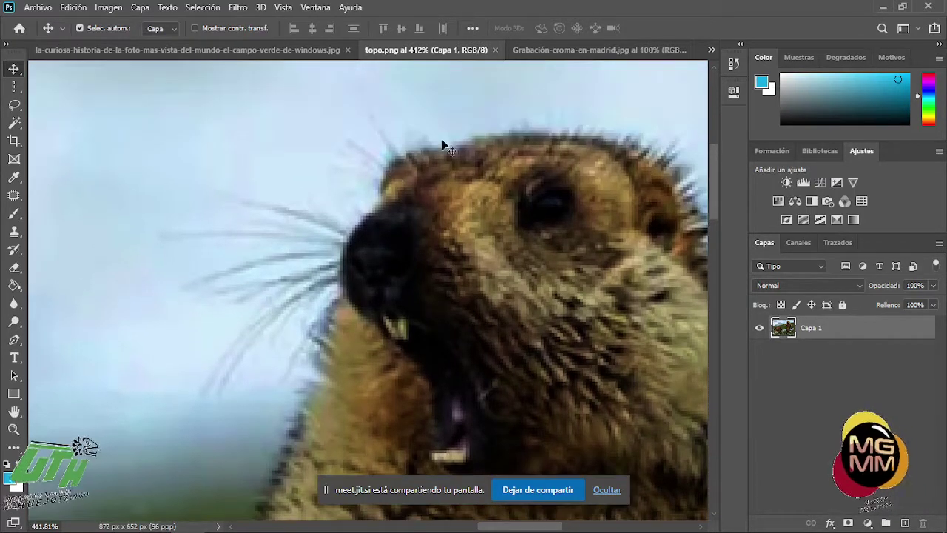
{"action": "scroll", "coordinate": [311, 144], "scroll_direction": "up", "scroll_amount": 4}
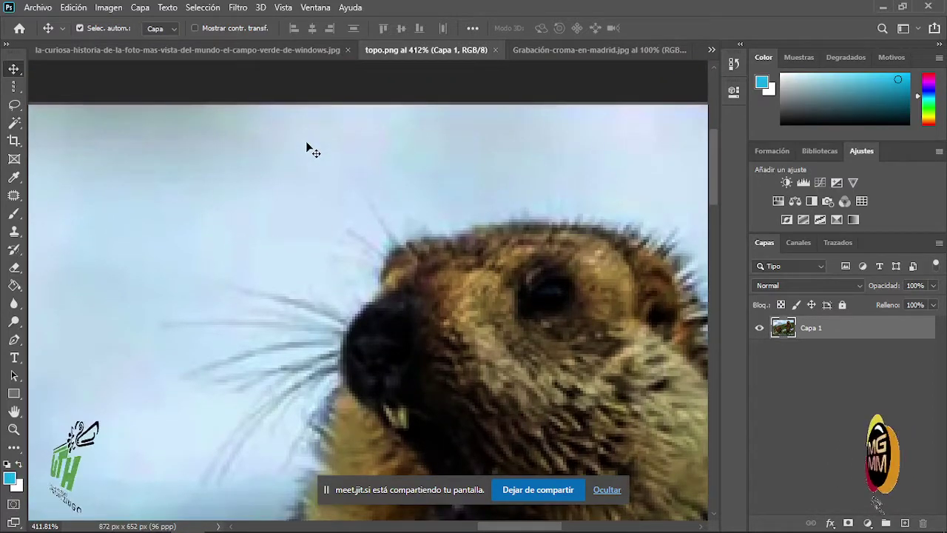
{"action": "scroll", "coordinate": [429, 296], "scroll_direction": "down", "scroll_amount": 6}
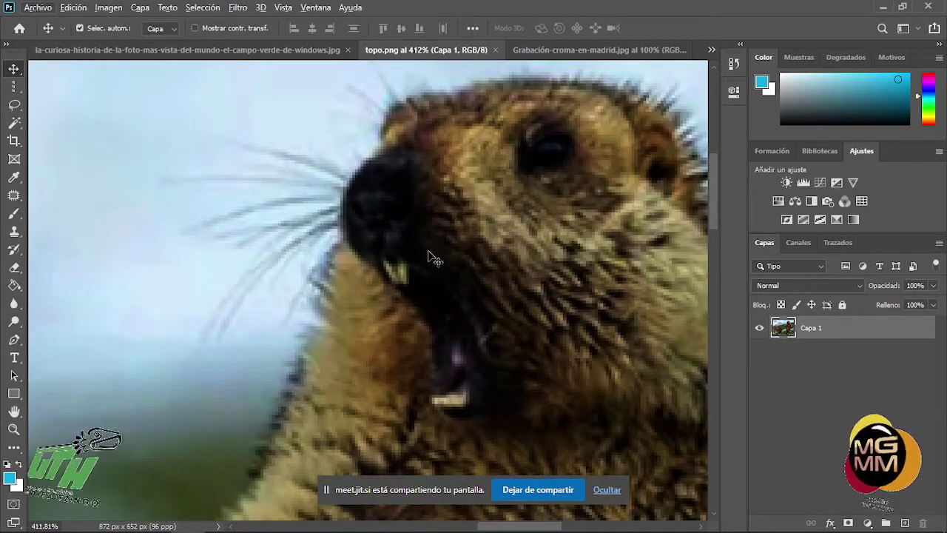
- Roughly lasso the marmot's head and raised arm, copy the selection to a new layer, and hide the original Capa 1
{"action": "left_click", "coordinate": [14, 105]}
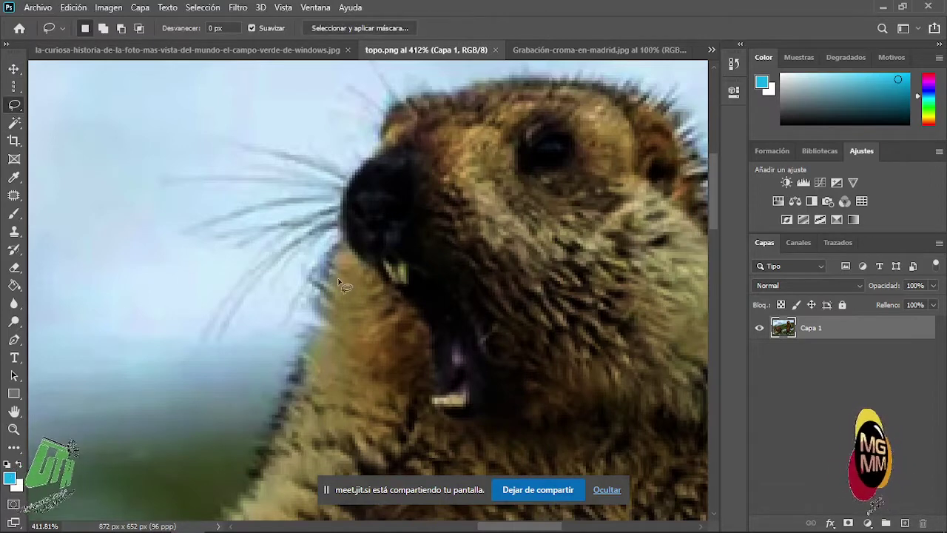
{"action": "left_click_drag", "start_coordinate": [337, 268], "coordinate": [285, 406]}
{"action": "left_click", "coordinate": [334, 441]}
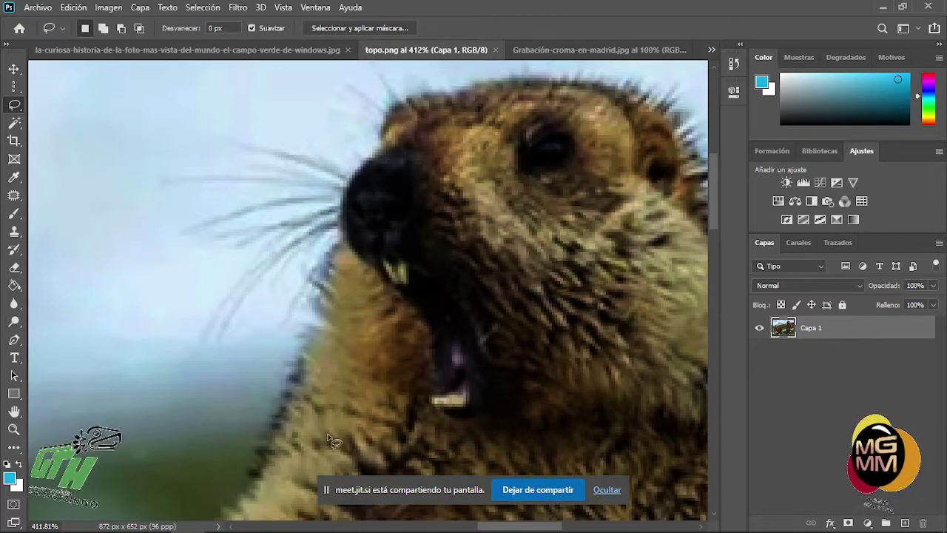
{"action": "mouse_move", "coordinate": [281, 405]}
{"action": "left_mouse_down"}
{"action": "mouse_move", "coordinate": [325, 267]}
{"action": "mouse_move", "coordinate": [349, 241]}
{"action": "mouse_move", "coordinate": [334, 209]}
{"action": "mouse_move", "coordinate": [400, 107]}
{"action": "mouse_move", "coordinate": [457, 85]}
{"action": "mouse_move", "coordinate": [586, 76]}
{"action": "mouse_move", "coordinate": [637, 89]}
{"action": "mouse_move", "coordinate": [680, 132]}
{"action": "mouse_move", "coordinate": [695, 295]}
{"action": "mouse_move", "coordinate": [665, 395]}
{"action": "mouse_move", "coordinate": [477, 423]}
{"action": "mouse_move", "coordinate": [267, 428]}
{"action": "left_mouse_up"}
{"action": "key", "text": "ctrl+j"}
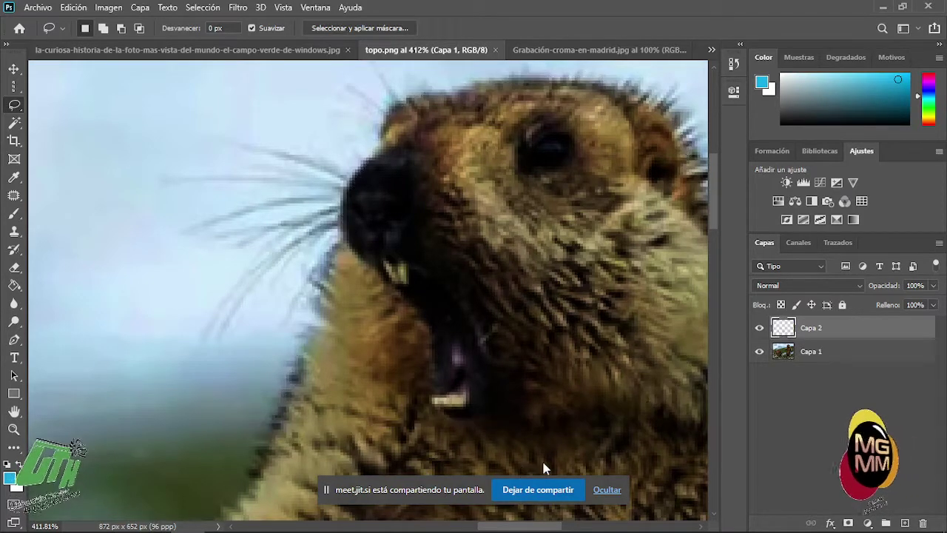
{"action": "left_click", "coordinate": [759, 351]}
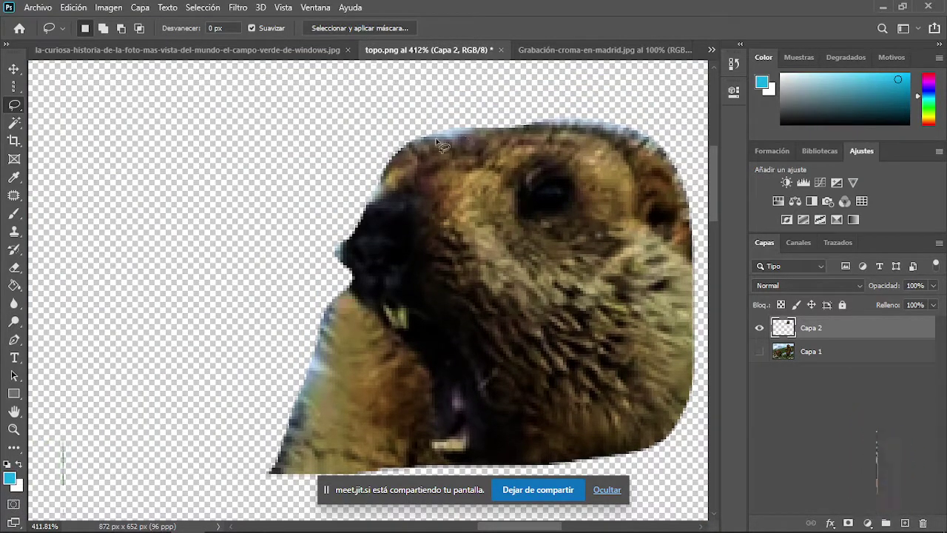
- Choose the Eraser and set its brush to a size of 6 px with 0% hardness
{"action": "key", "text": "e"}
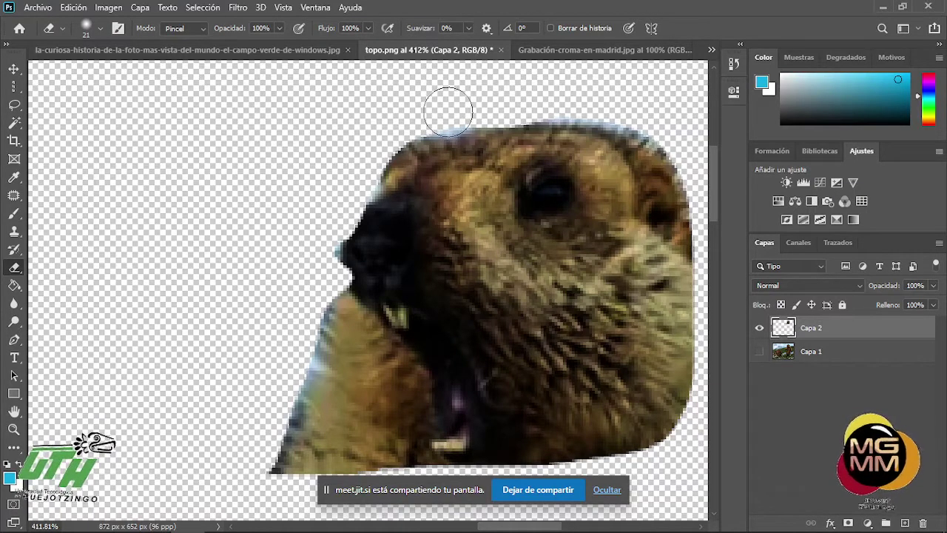
{"action": "left_click", "coordinate": [101, 28]}
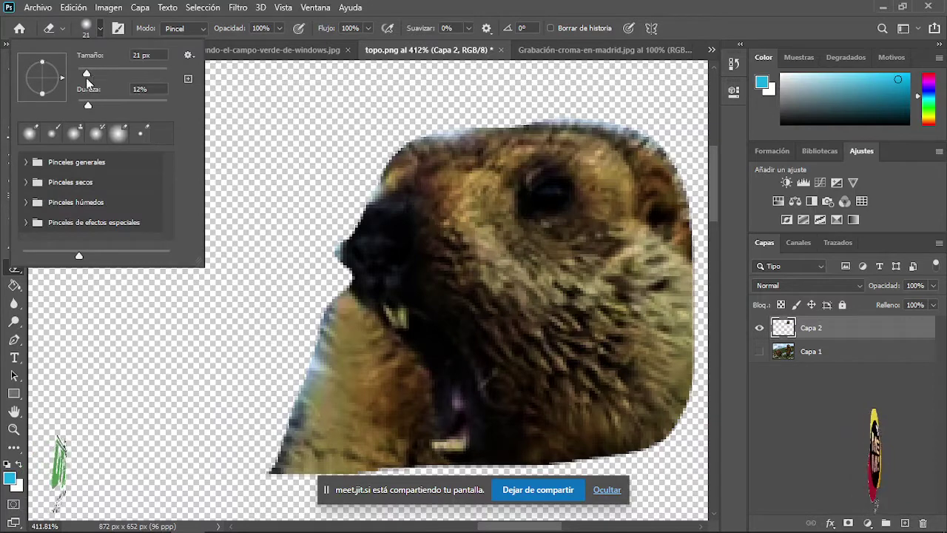
{"action": "left_click_drag", "start_coordinate": [84, 75], "coordinate": [81, 75]}
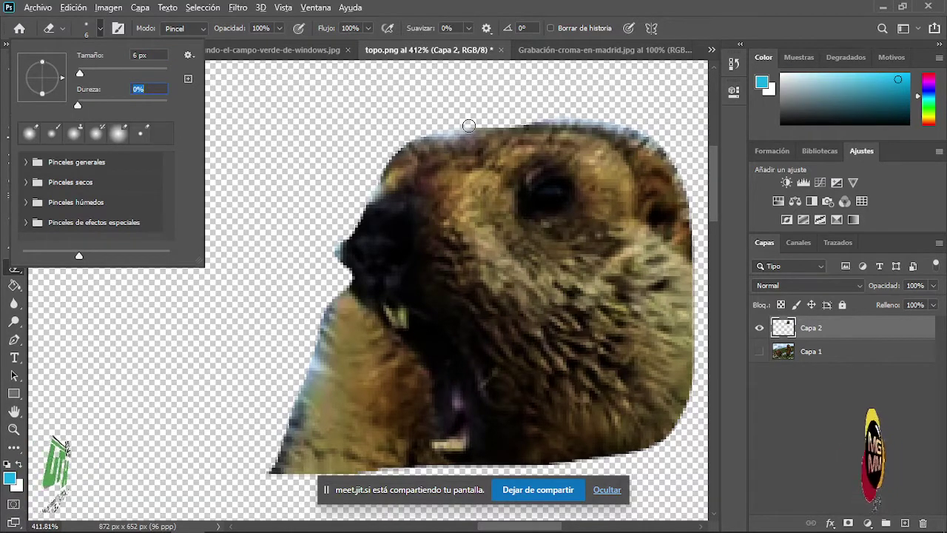
{"action": "key", "text": "Return"}
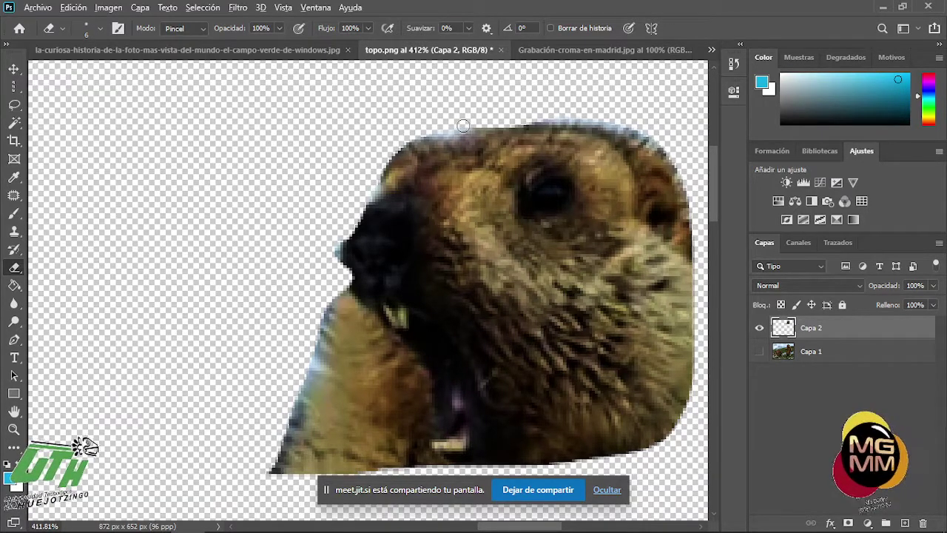
- Redo the layer visibility change that hides the original Capa 1
{"action": "scroll", "coordinate": [461, 118], "scroll_direction": "up", "scroll_amount": 5}
{"action": "scroll", "coordinate": [467, 152], "scroll_direction": "up", "scroll_amount": 1}
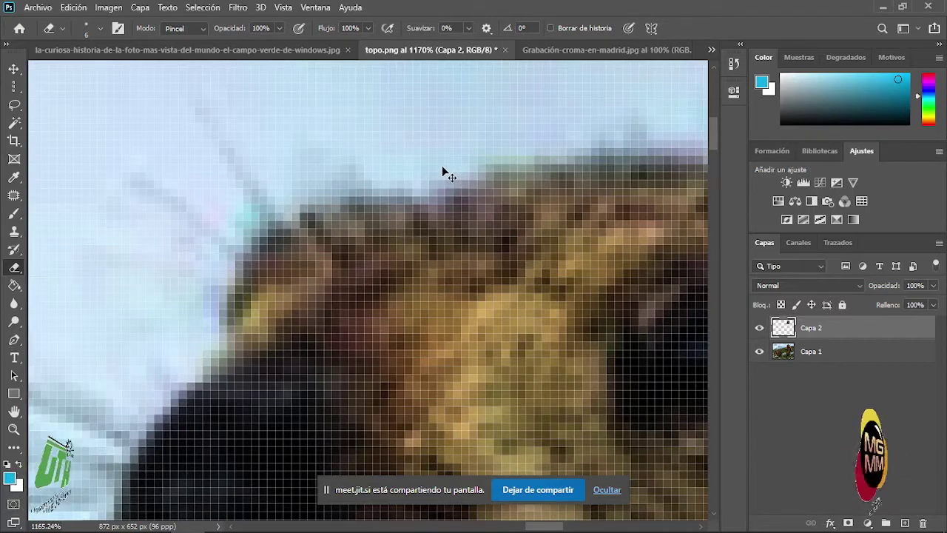
{"action": "left_click", "coordinate": [75, 9]}
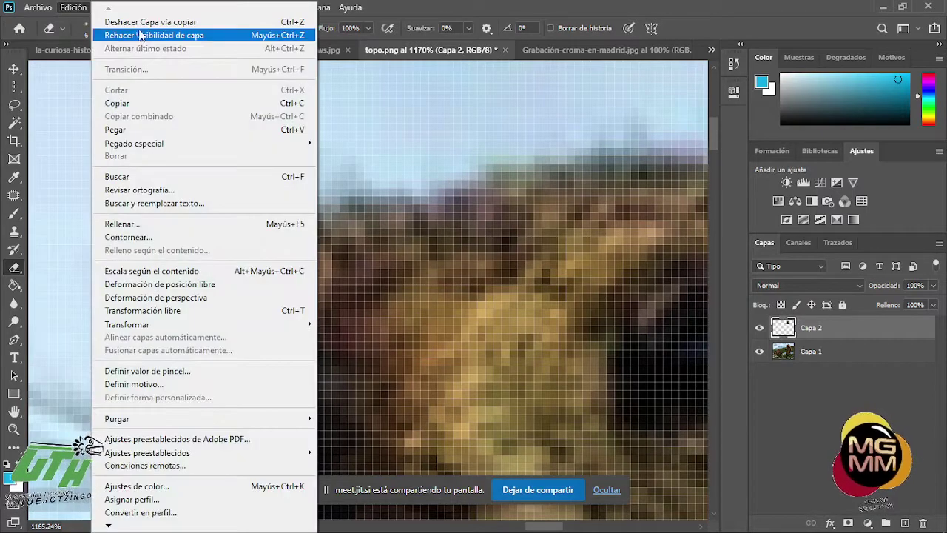
{"action": "left_click", "coordinate": [186, 35]}
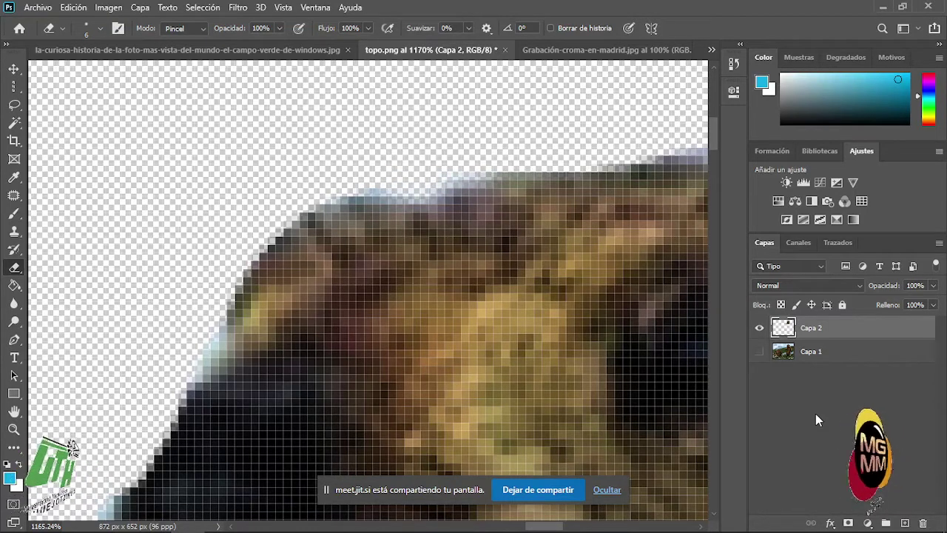
- Add a new layer beneath Capa 2 and fill it with bright green #43cc00 using the Paint Bucket
{"action": "left_click", "coordinate": [908, 522]}
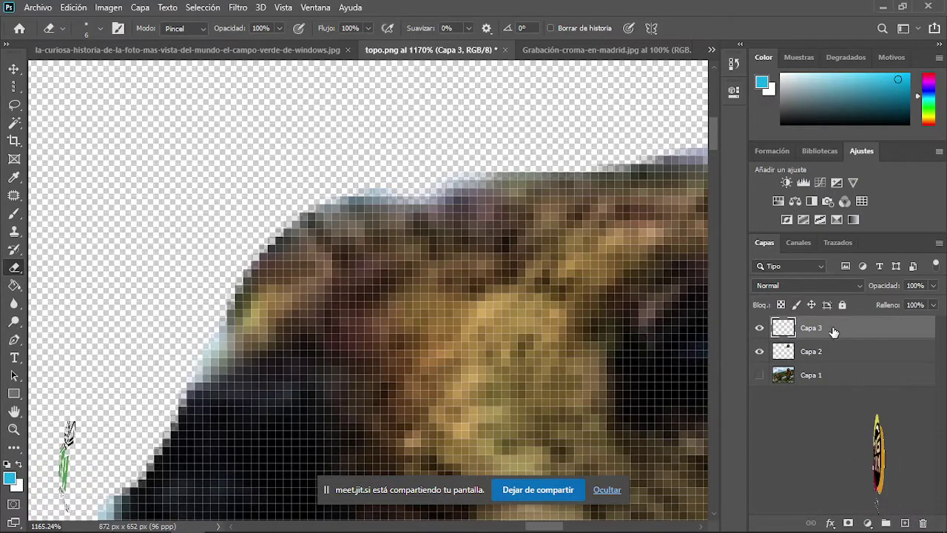
{"action": "left_click_drag", "start_coordinate": [812, 328], "coordinate": [817, 355]}
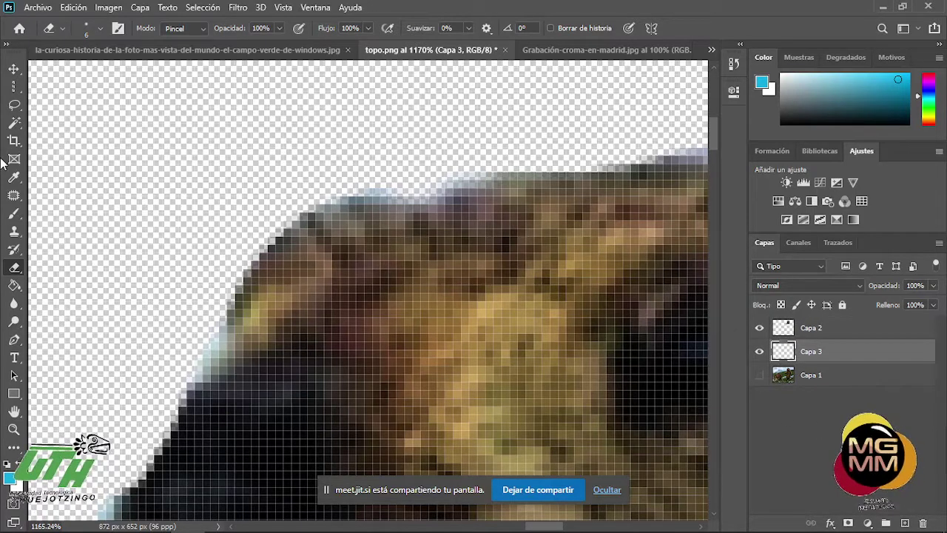
{"action": "left_click", "coordinate": [14, 285]}
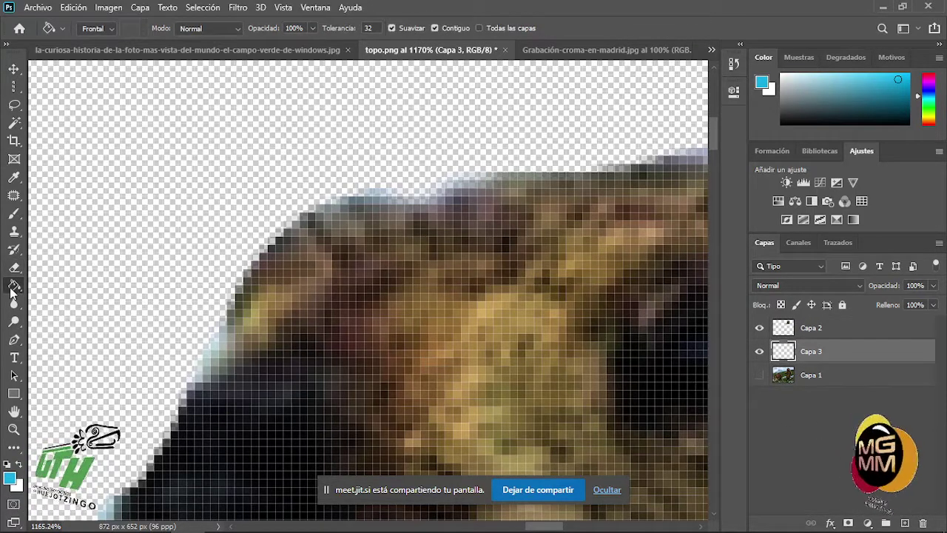
{"action": "left_click", "coordinate": [10, 479]}
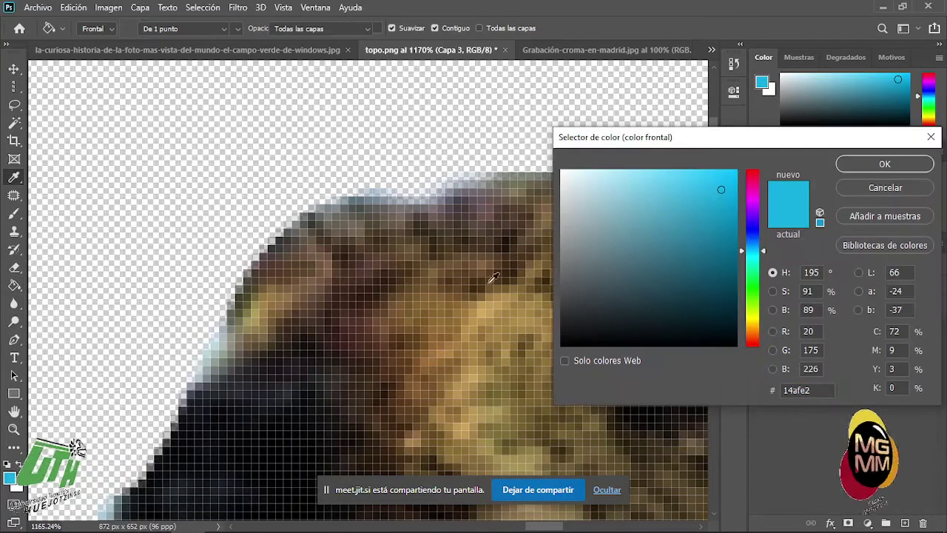
{"action": "left_click", "coordinate": [753, 299]}
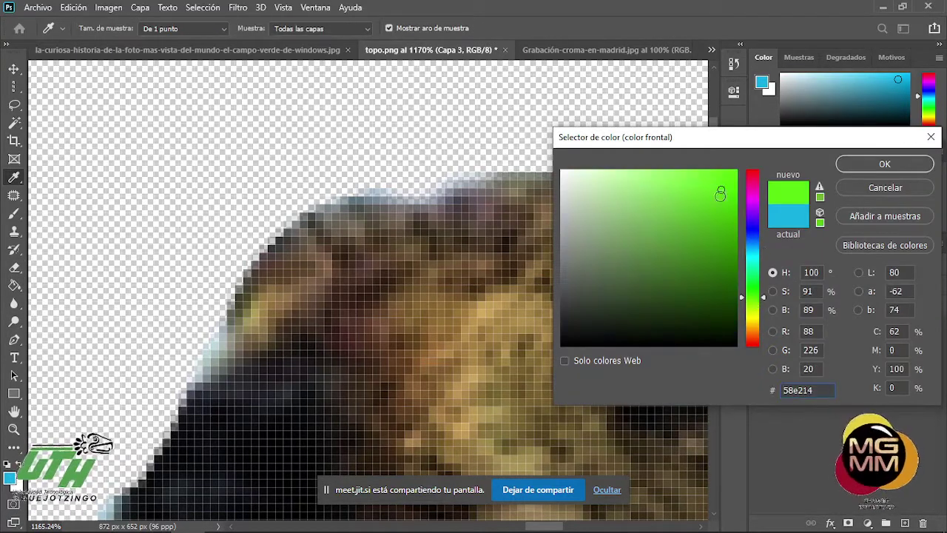
{"action": "left_click_drag", "start_coordinate": [719, 190], "coordinate": [752, 205]}
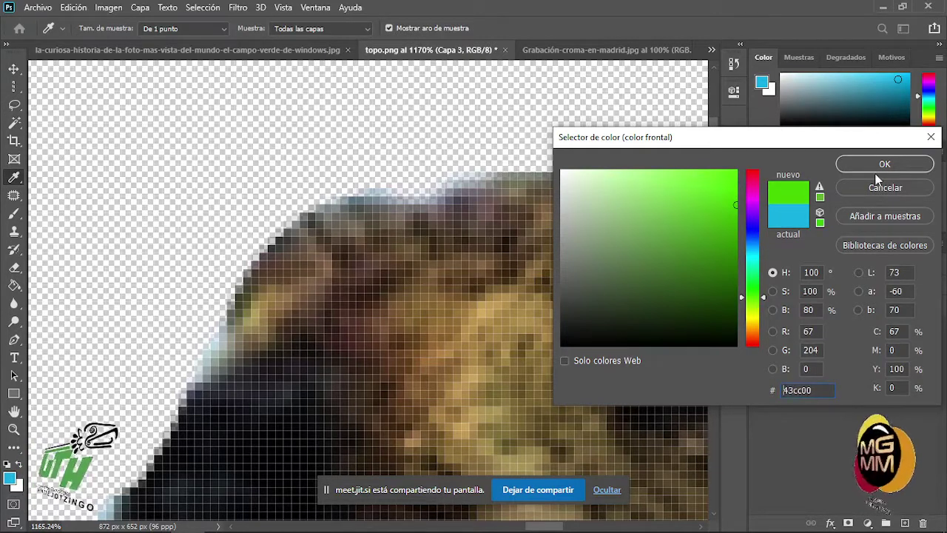
{"action": "key", "text": "g"}
{"action": "key", "text": "Return"}
{"action": "left_click", "coordinate": [419, 157]}
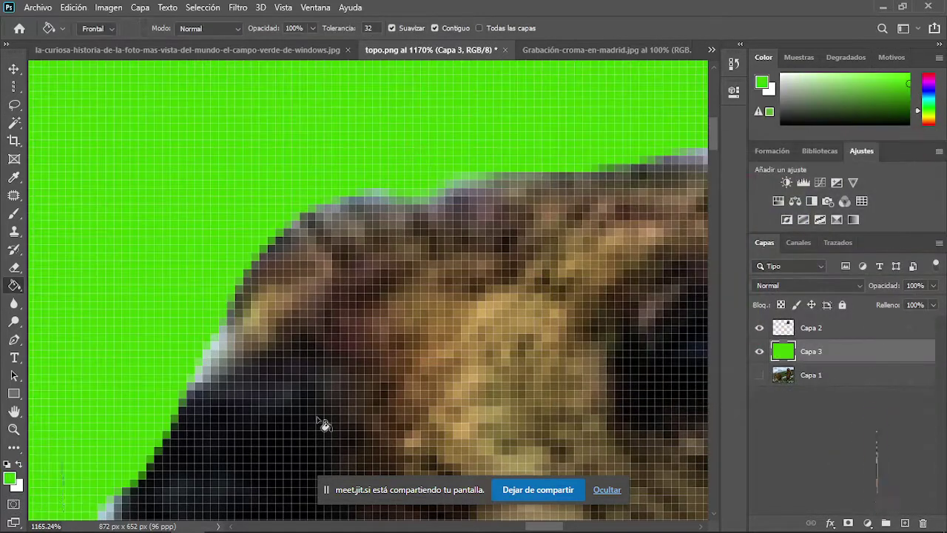
- Erase the pale fringe along the marmot's snout and nose on Capa 2
{"action": "scroll", "coordinate": [364, 278], "scroll_direction": "down", "scroll_amount": 2}
{"action": "scroll", "coordinate": [365, 279], "scroll_direction": "down", "scroll_amount": 10}
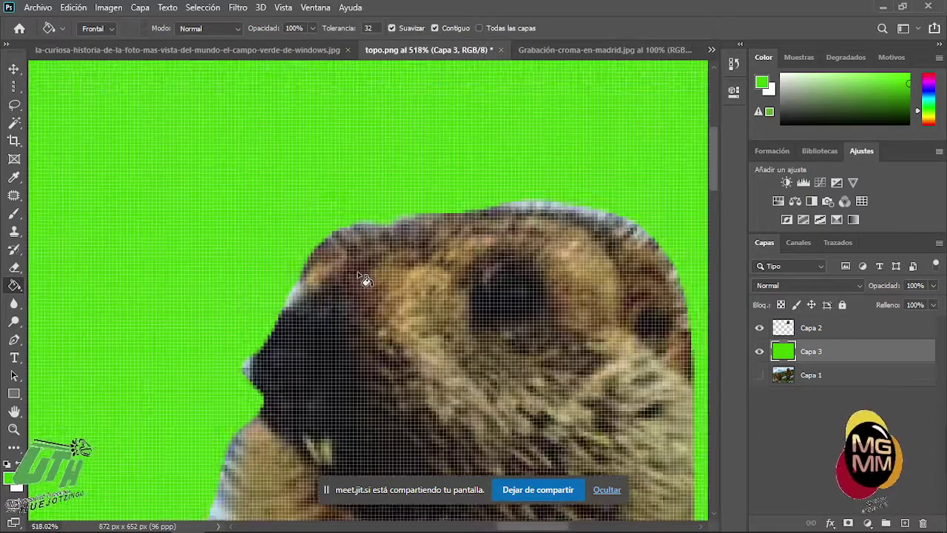
{"action": "scroll", "coordinate": [308, 387], "scroll_direction": "up", "scroll_amount": 8}
{"action": "scroll", "coordinate": [310, 158], "scroll_direction": "up", "scroll_amount": 6}
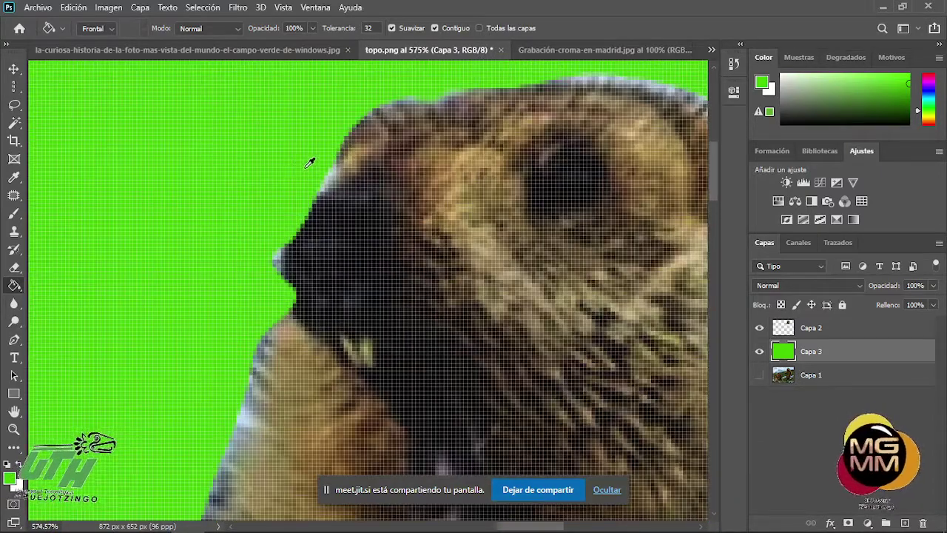
{"action": "key", "text": "e"}
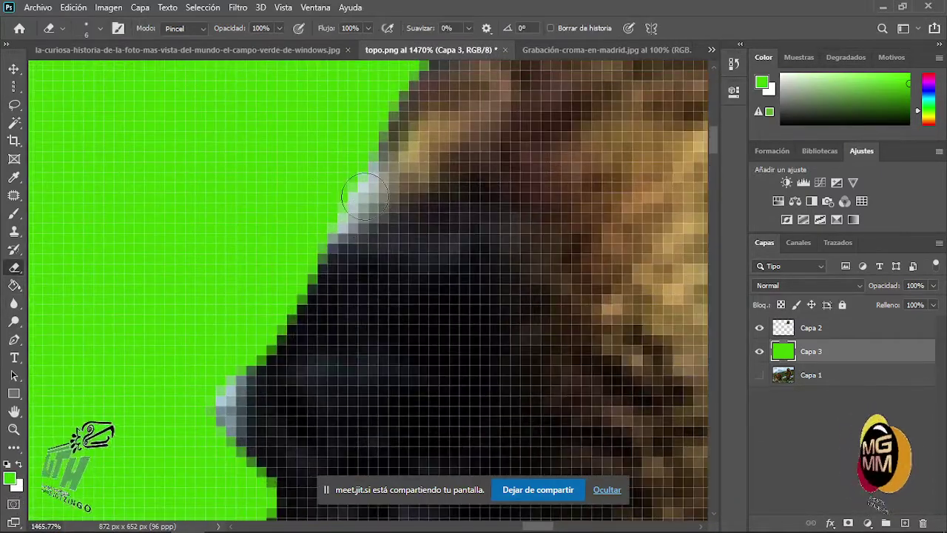
{"action": "mouse_move", "coordinate": [359, 153]}
{"action": "left_mouse_down"}
{"action": "mouse_move", "coordinate": [349, 158]}
{"action": "mouse_move", "coordinate": [355, 172]}
{"action": "left_mouse_up"}
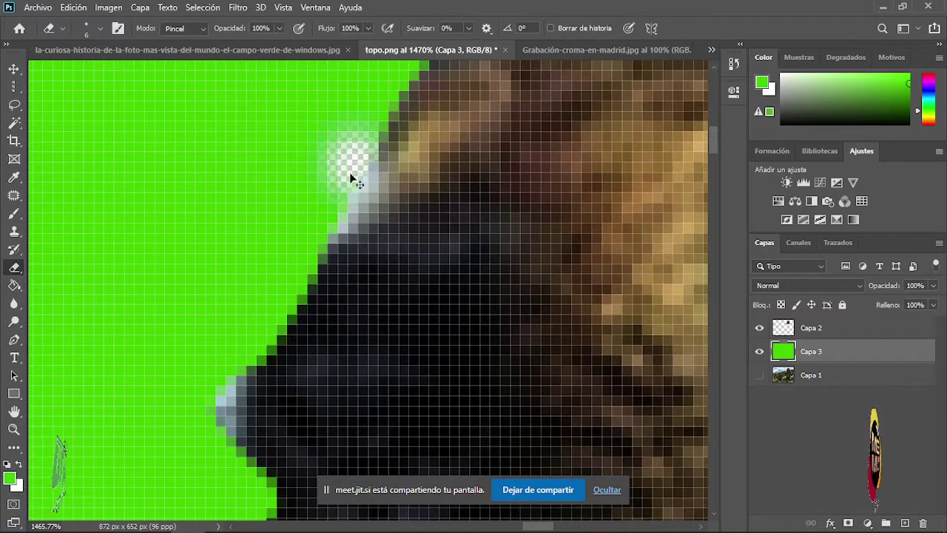
{"action": "key", "text": "ctrl+z"}
{"action": "left_click", "coordinate": [805, 328]}
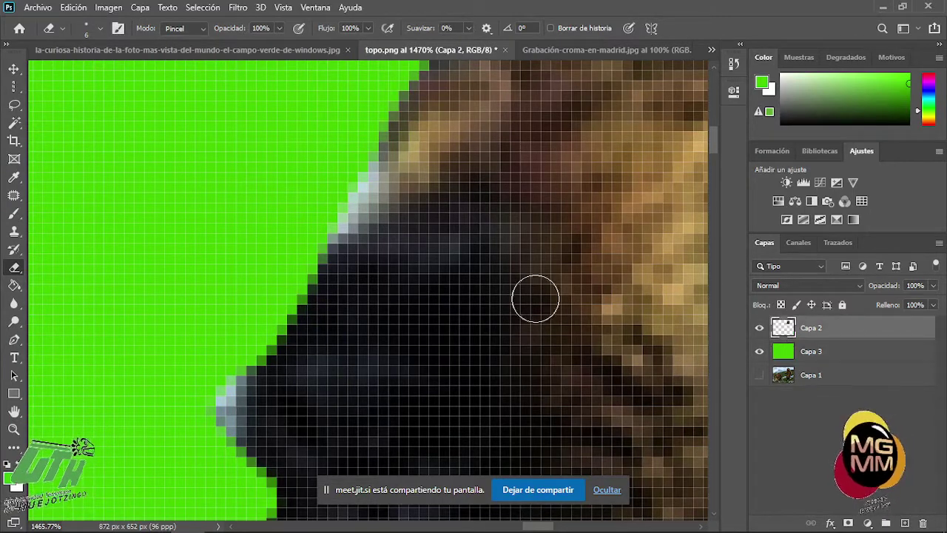
{"action": "mouse_move", "coordinate": [333, 204]}
{"action": "left_mouse_down"}
{"action": "mouse_move", "coordinate": [350, 184]}
{"action": "mouse_move", "coordinate": [345, 209]}
{"action": "mouse_move", "coordinate": [251, 300]}
{"action": "mouse_move", "coordinate": [222, 353]}
{"action": "mouse_move", "coordinate": [207, 434]}
{"action": "mouse_move", "coordinate": [211, 360]}
{"action": "mouse_move", "coordinate": [207, 450]}
{"action": "mouse_move", "coordinate": [221, 358]}
{"action": "mouse_move", "coordinate": [217, 445]}
{"action": "mouse_move", "coordinate": [229, 482]}
{"action": "left_mouse_up"}
{"action": "scroll", "coordinate": [229, 482], "scroll_direction": "down", "scroll_amount": 5}
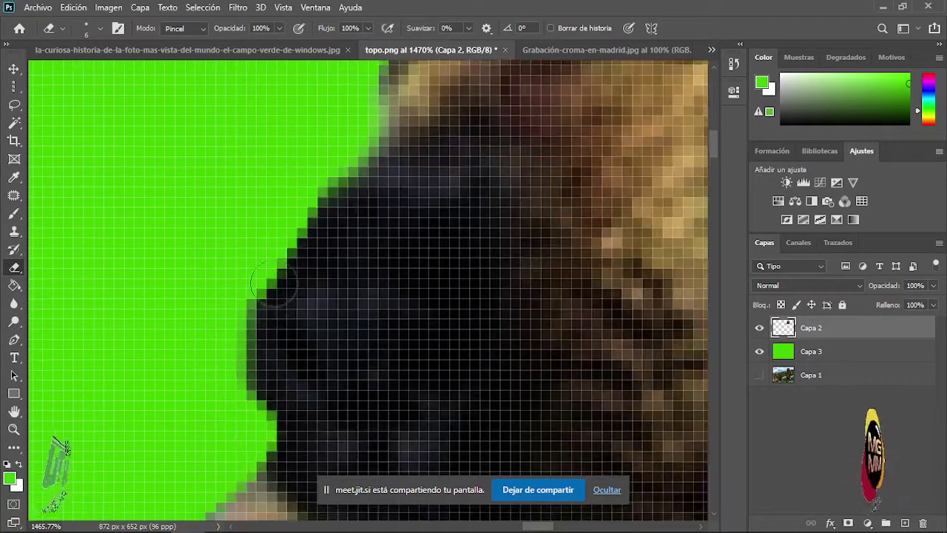
- Erase the whitish fringe along the top of the marmot's head on Capa 2, from near the ear towards the snout
{"action": "scroll", "coordinate": [338, 226], "scroll_direction": "down", "scroll_amount": 3}
{"action": "scroll", "coordinate": [518, 170], "scroll_direction": "down", "scroll_amount": 5}
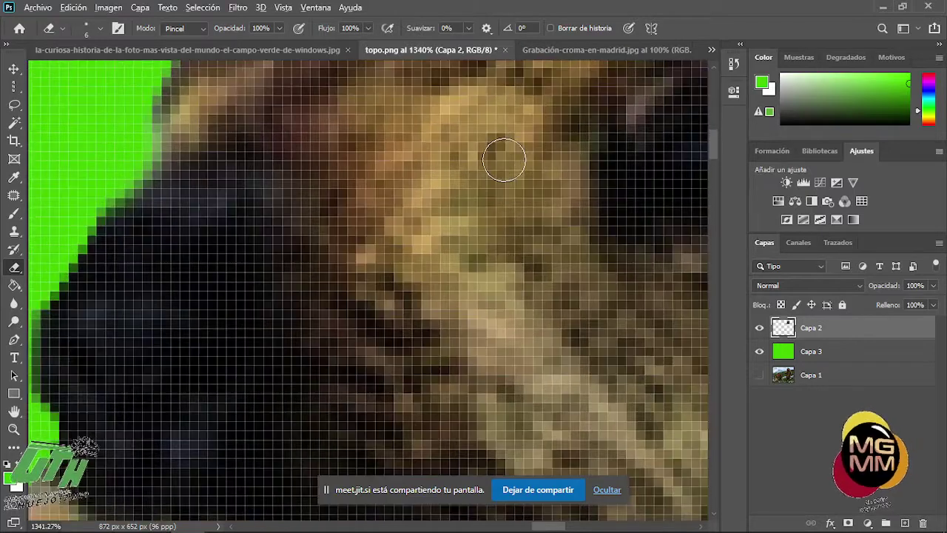
{"action": "scroll", "coordinate": [460, 197], "scroll_direction": "up", "scroll_amount": 3}
{"action": "scroll", "coordinate": [461, 197], "scroll_direction": "up", "scroll_amount": 5}
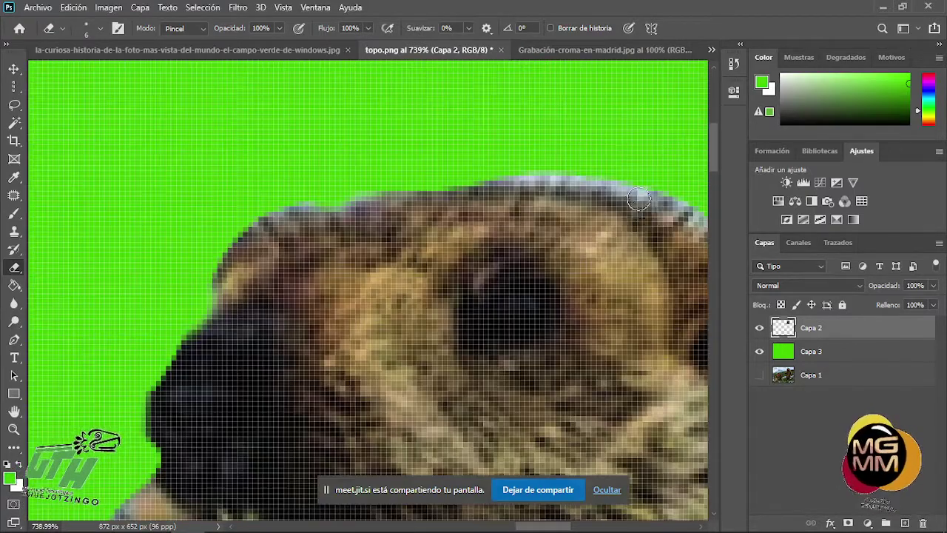
{"action": "mouse_move", "coordinate": [644, 200]}
{"action": "left_mouse_down"}
{"action": "mouse_move", "coordinate": [673, 222]}
{"action": "mouse_move", "coordinate": [652, 191]}
{"action": "mouse_move", "coordinate": [699, 207]}
{"action": "mouse_move", "coordinate": [438, 148]}
{"action": "mouse_move", "coordinate": [384, 147]}
{"action": "mouse_move", "coordinate": [500, 157]}
{"action": "mouse_move", "coordinate": [456, 168]}
{"action": "mouse_move", "coordinate": [279, 178]}
{"action": "mouse_move", "coordinate": [219, 197]}
{"action": "mouse_move", "coordinate": [117, 180]}
{"action": "left_mouse_up"}
{"action": "scroll", "coordinate": [303, 222], "scroll_direction": "down", "scroll_amount": 6}
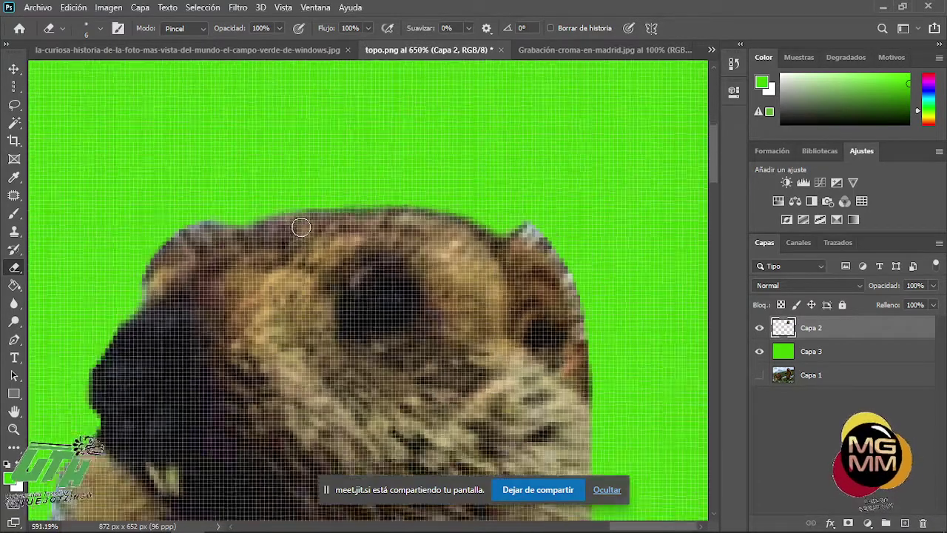
{"action": "scroll", "coordinate": [244, 378], "scroll_direction": "up", "scroll_amount": 2}
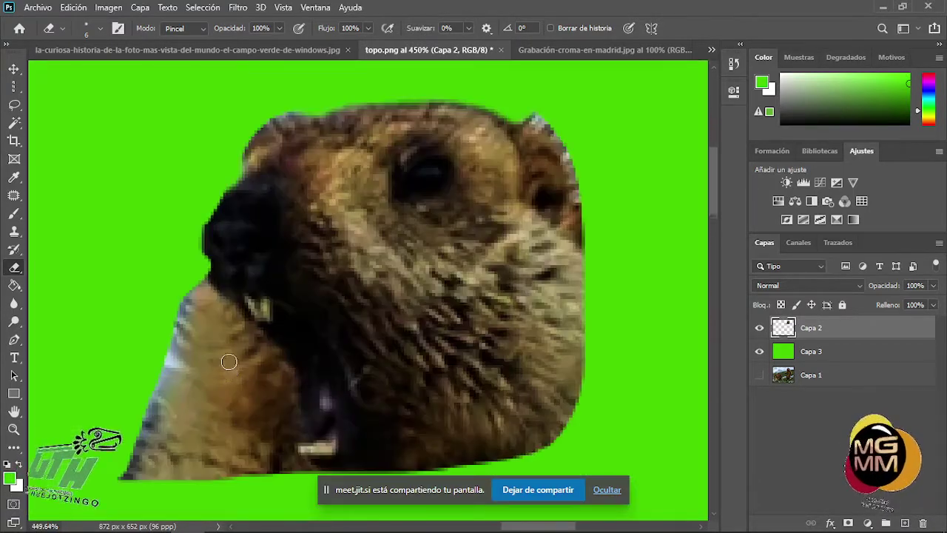
- Sample the bluish-gray fur color on the outer edge of the raised arm with the Eyedropper
{"action": "scroll", "coordinate": [228, 359], "scroll_direction": "up", "scroll_amount": 3}
{"action": "key", "text": "i"}
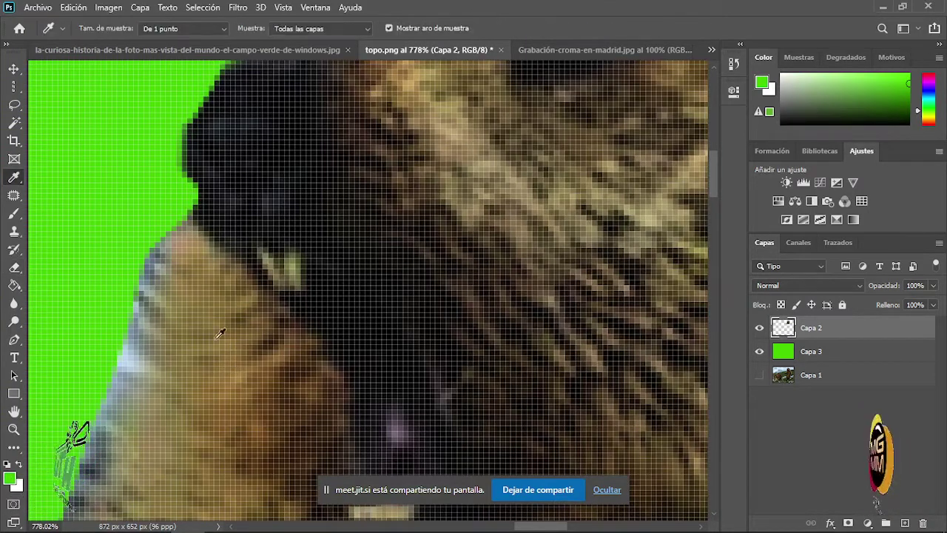
{"action": "left_click", "coordinate": [142, 325]}
{"action": "left_click", "coordinate": [145, 296]}
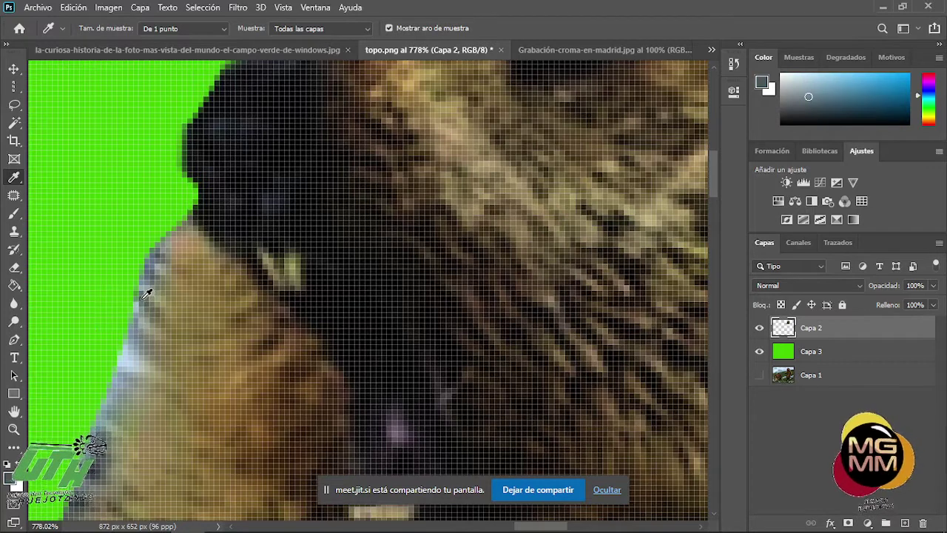
- Set the Eyedropper sample size to a 3 x 3 average and sample fur tones from the face, below the nose and the arm's gray edge
{"action": "left_click", "coordinate": [225, 29]}
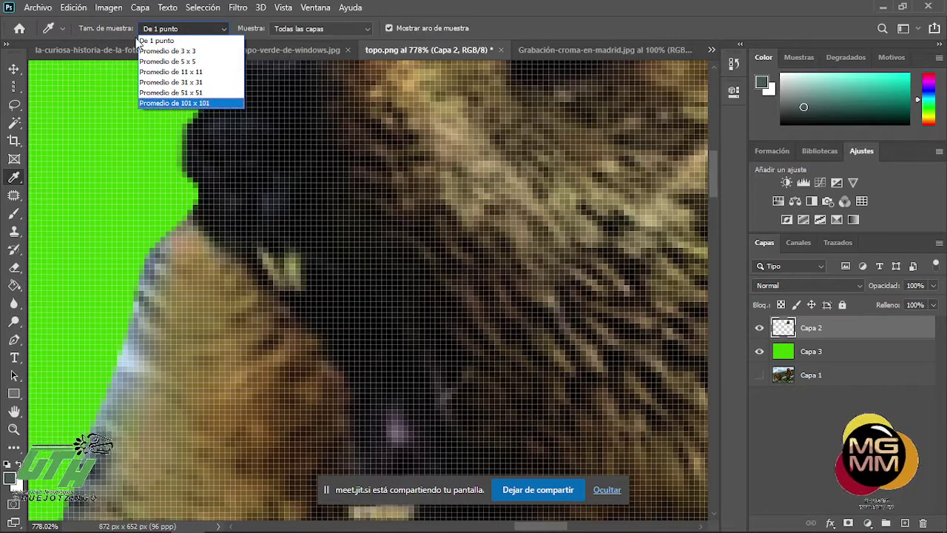
{"action": "left_click", "coordinate": [177, 53]}
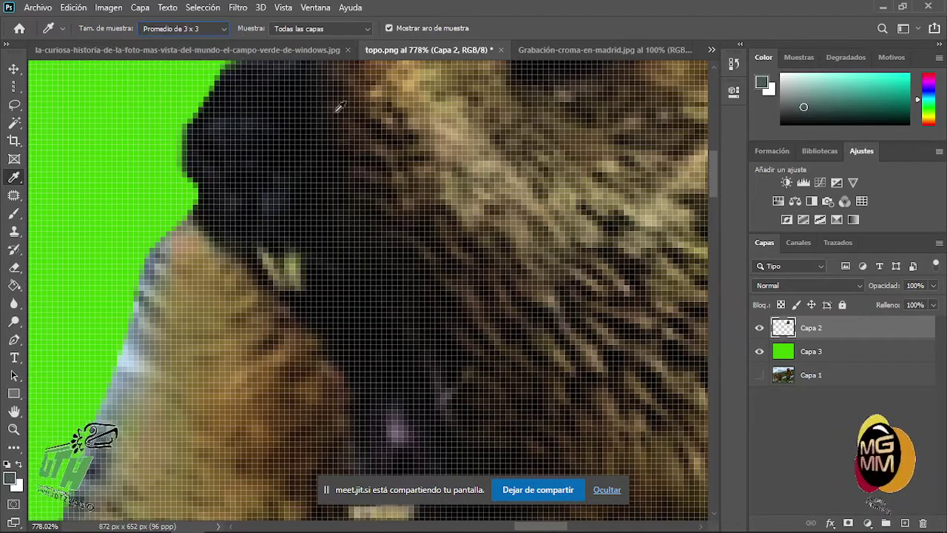
{"action": "left_click", "coordinate": [459, 130]}
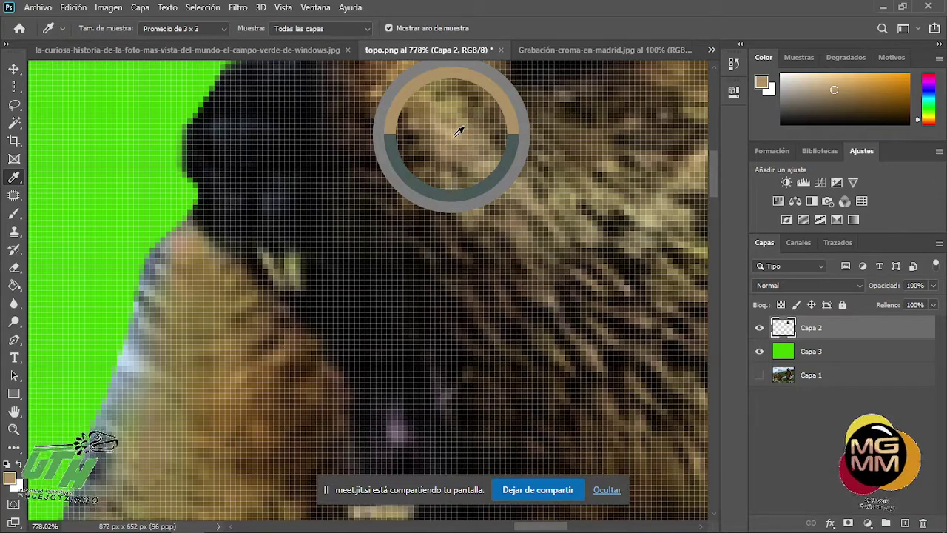
{"action": "left_click", "coordinate": [459, 131]}
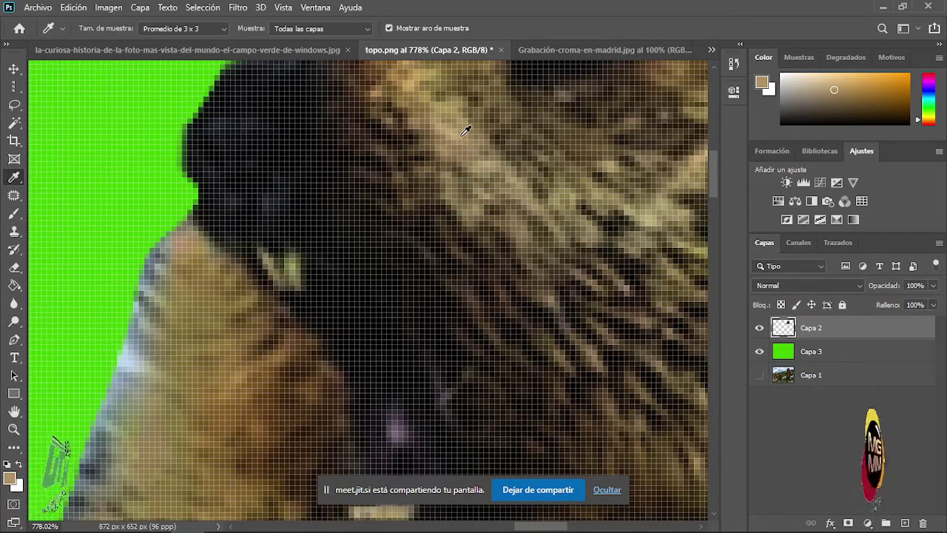
{"action": "left_click", "coordinate": [457, 129]}
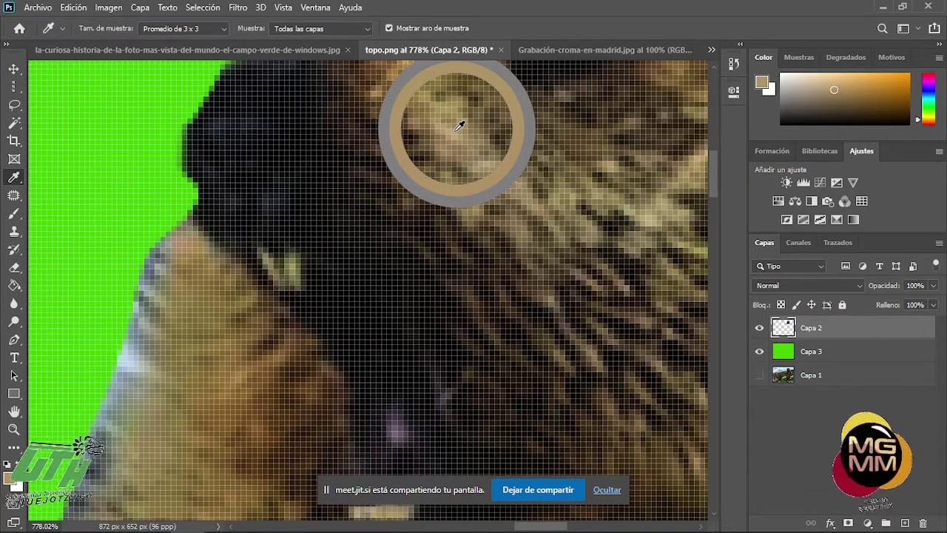
{"action": "left_click", "coordinate": [378, 90]}
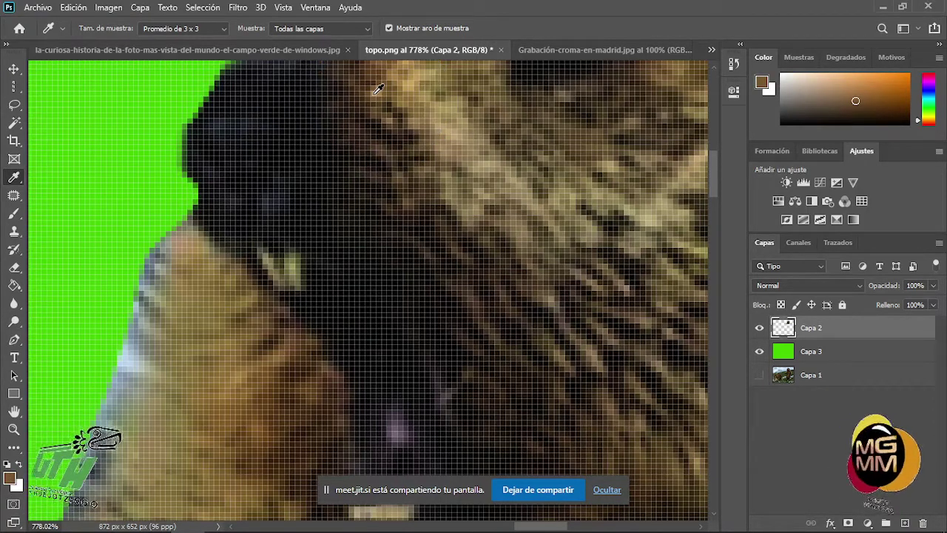
{"action": "left_click", "coordinate": [210, 226]}
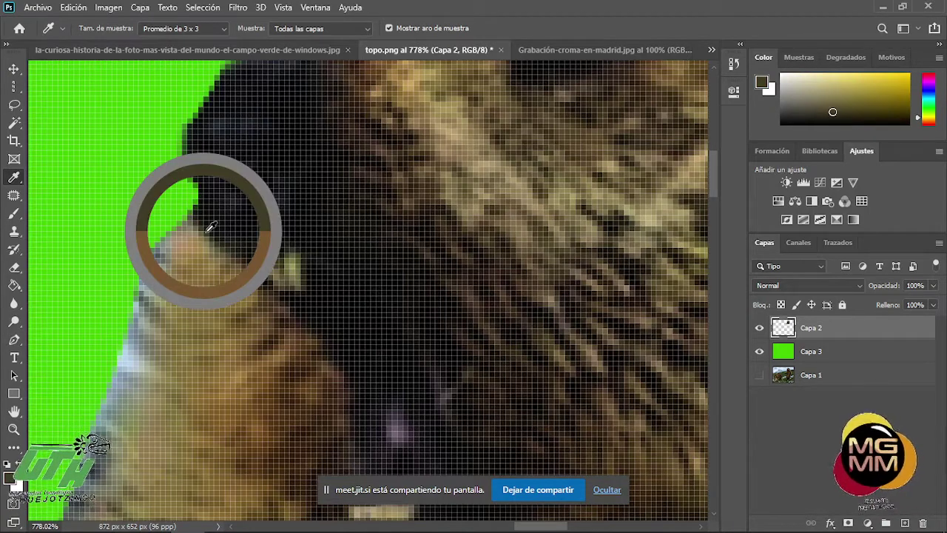
{"action": "left_click", "coordinate": [147, 333]}
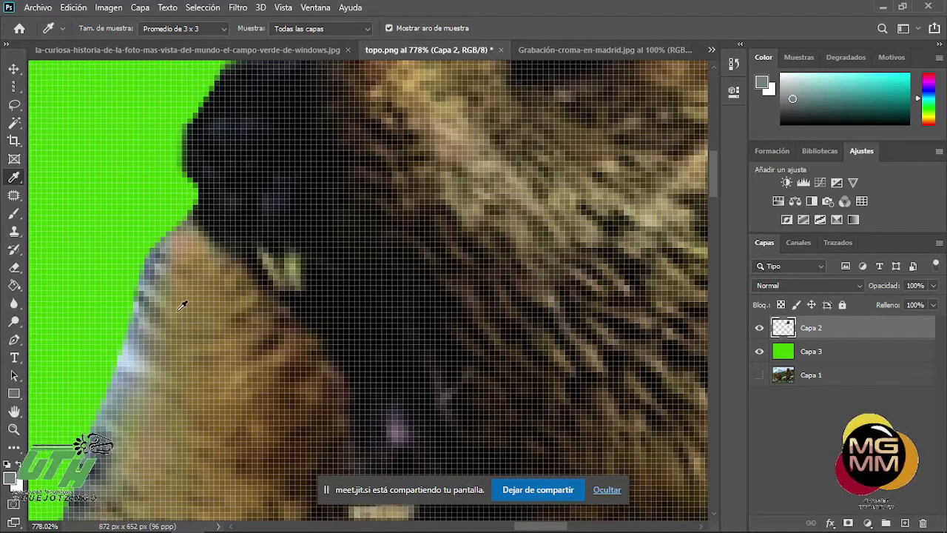
- Choose the Brush tool and set its size to 1 px for painting fine hairs around the marmot's head
{"action": "scroll", "coordinate": [182, 303], "scroll_direction": "down", "scroll_amount": 4}
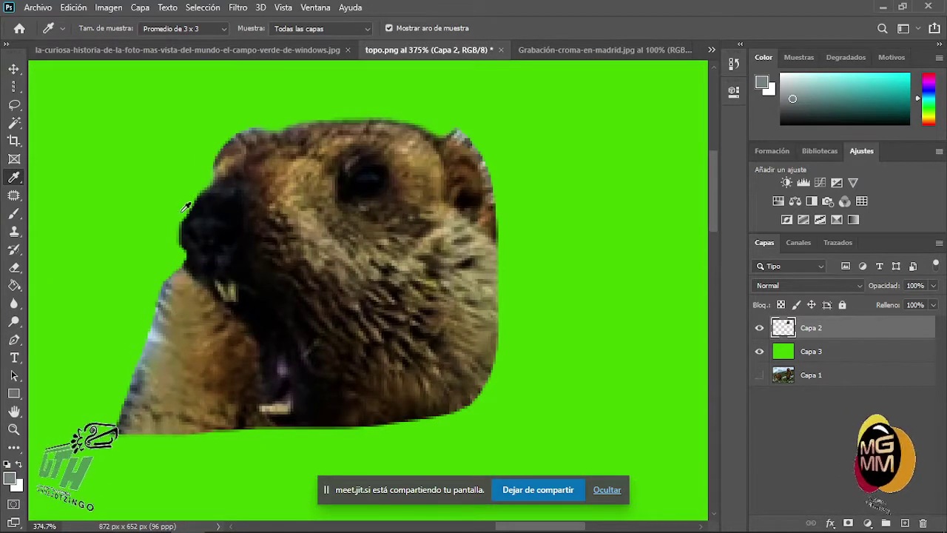
{"action": "key", "text": "b"}
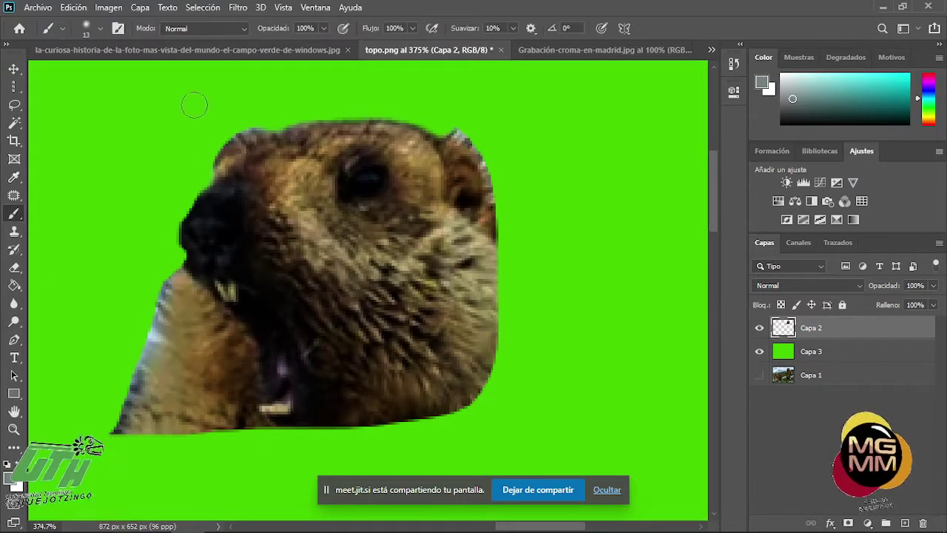
{"action": "left_click", "coordinate": [100, 29]}
{"action": "left_click_drag", "start_coordinate": [88, 75], "coordinate": [80, 74]}
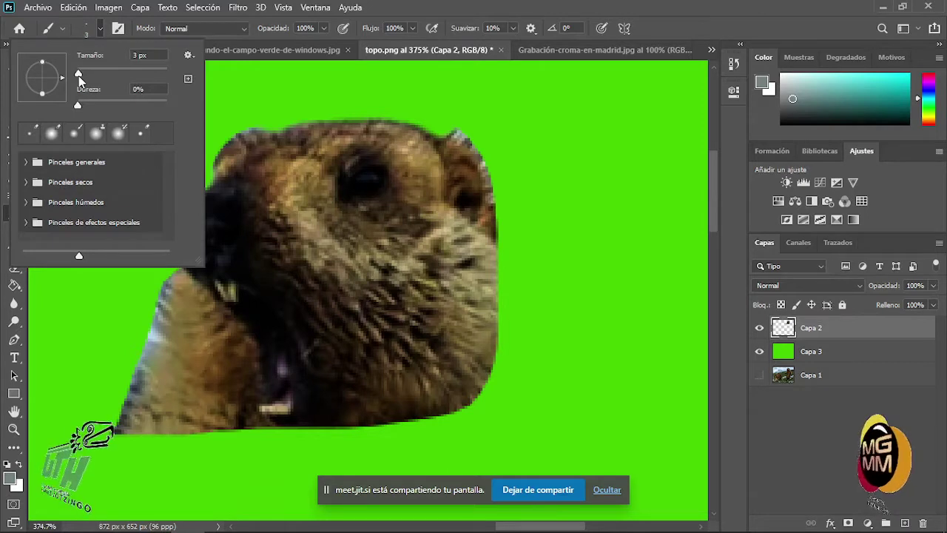
{"action": "left_click_drag", "start_coordinate": [77, 76], "coordinate": [78, 76]}
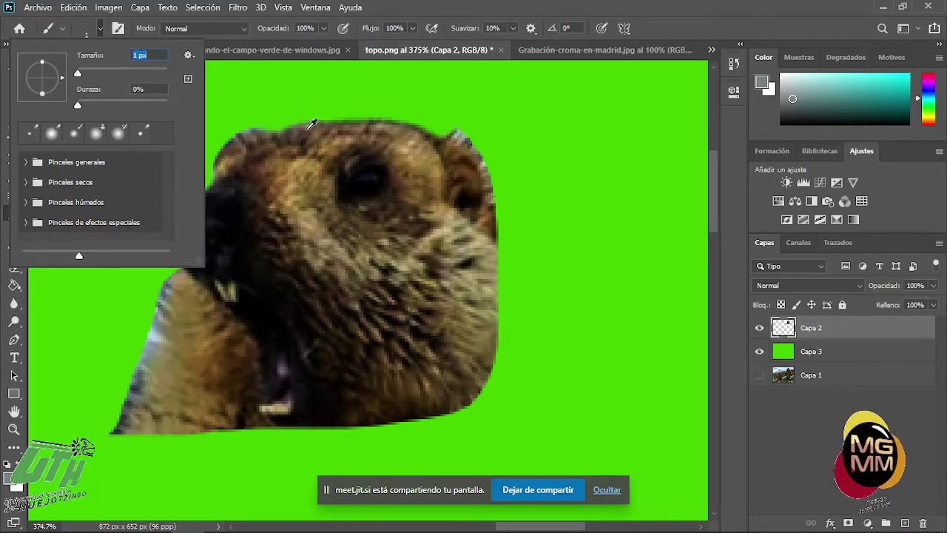
{"action": "left_click", "coordinate": [101, 28]}
{"action": "scroll", "coordinate": [359, 115], "scroll_direction": "up", "scroll_amount": 5}
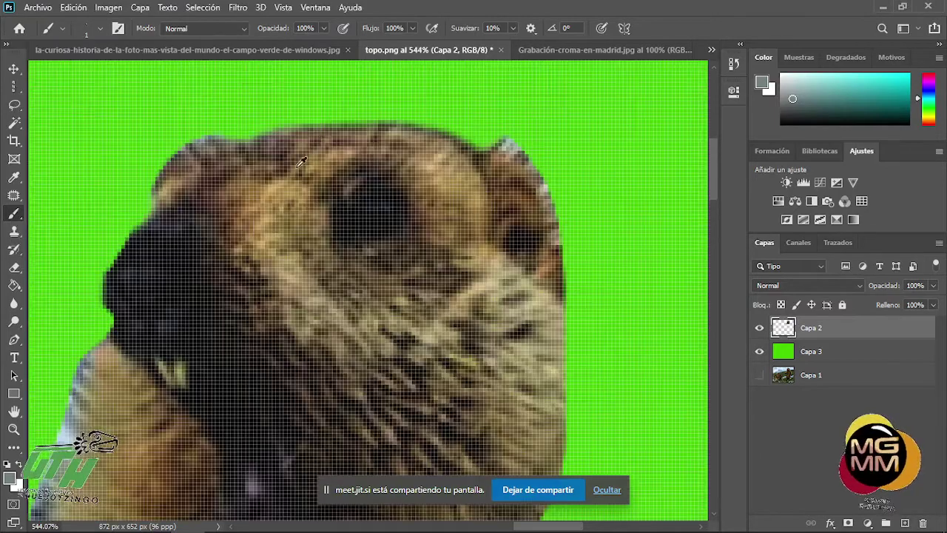
- Paint short gray hairs rising from the top edge of the marmot's head on Capa 2, above the eye
{"action": "scroll", "coordinate": [336, 163], "scroll_direction": "up", "scroll_amount": 1}
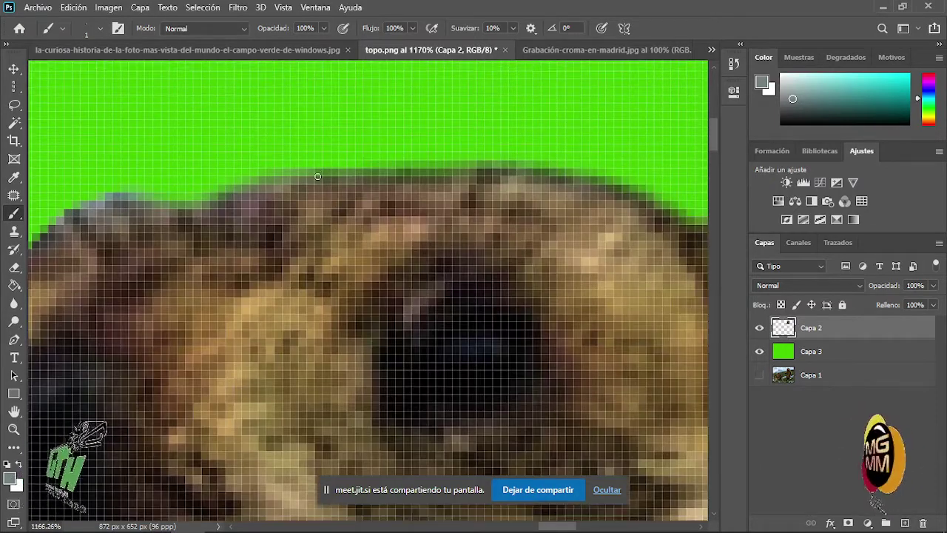
{"action": "mouse_move", "coordinate": [318, 176]}
{"action": "left_mouse_down"}
{"action": "mouse_move", "coordinate": [337, 153]}
{"action": "mouse_move", "coordinate": [334, 178]}
{"action": "mouse_move", "coordinate": [352, 154]}
{"action": "mouse_move", "coordinate": [377, 147]}
{"action": "left_mouse_up"}
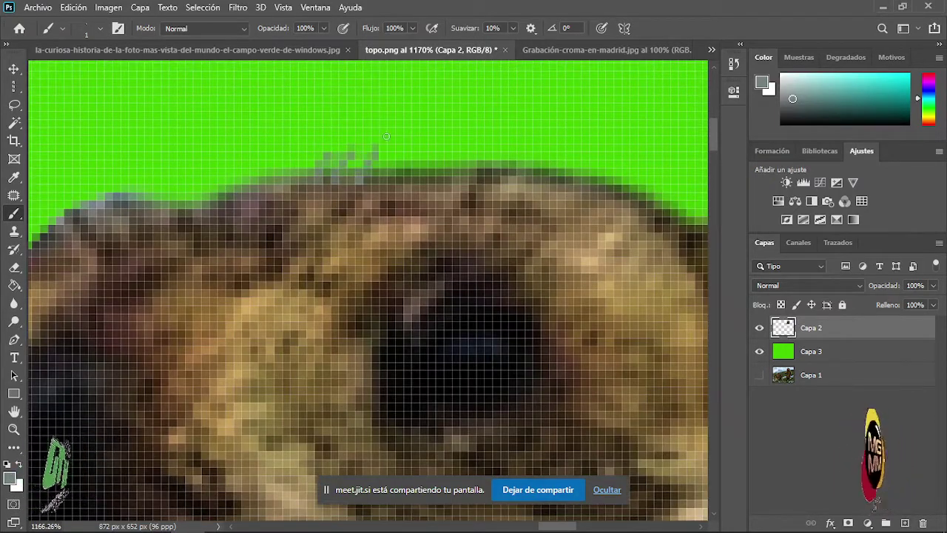
{"action": "mouse_move", "coordinate": [408, 184]}
{"action": "left_mouse_down"}
{"action": "mouse_move", "coordinate": [426, 157]}
{"action": "mouse_move", "coordinate": [448, 177]}
{"action": "mouse_move", "coordinate": [462, 139]}
{"action": "left_mouse_up"}
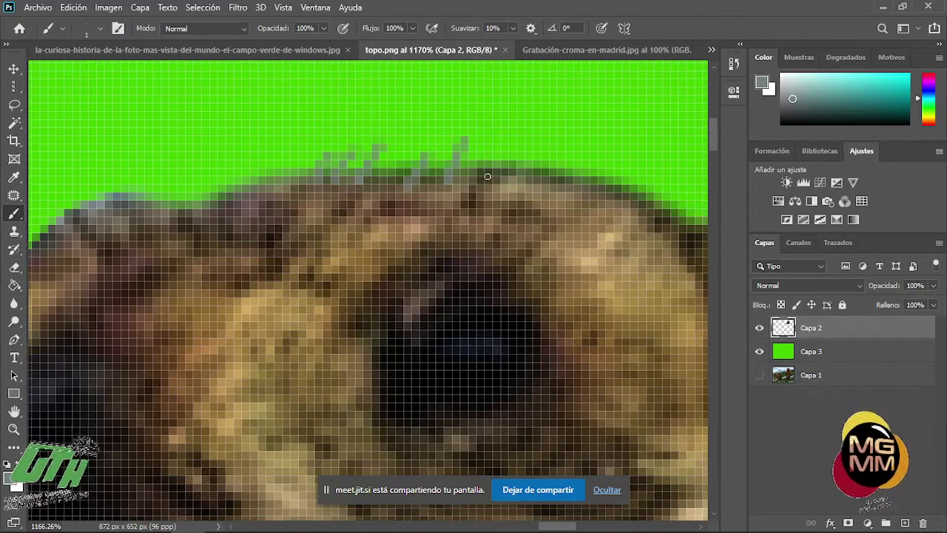
- Sample the dark greenish tone on the head's upper edge and paint more fine hairs along the top of the head
{"action": "key", "text": "i"}
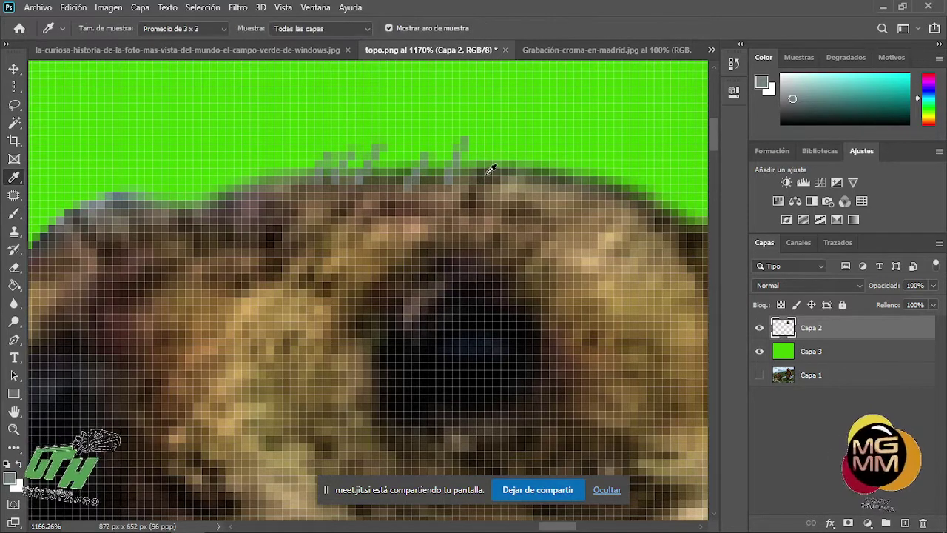
{"action": "left_click", "coordinate": [489, 169]}
{"action": "key", "text": "b"}
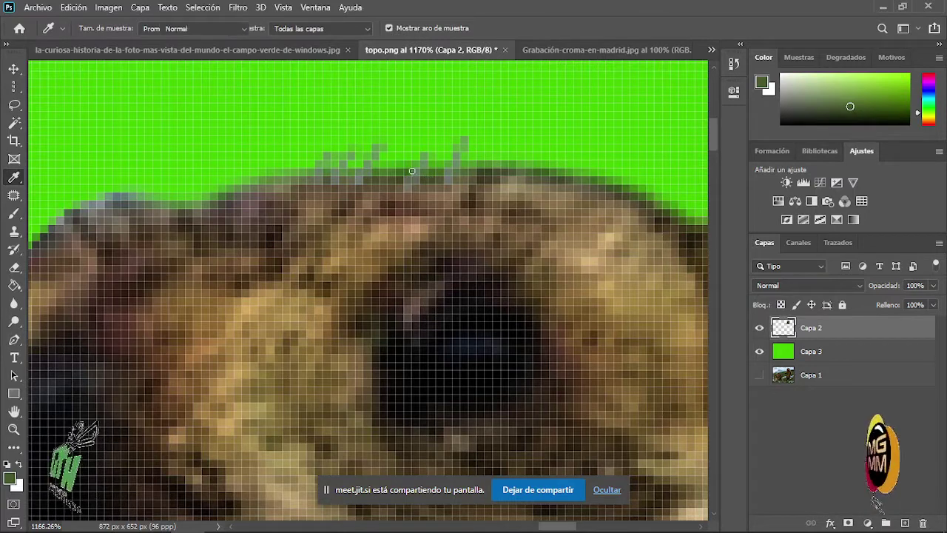
{"action": "mouse_move", "coordinate": [412, 171]}
{"action": "left_mouse_down"}
{"action": "mouse_move", "coordinate": [432, 148]}
{"action": "mouse_move", "coordinate": [456, 134]}
{"action": "mouse_move", "coordinate": [450, 168]}
{"action": "mouse_move", "coordinate": [467, 145]}
{"action": "mouse_move", "coordinate": [473, 162]}
{"action": "mouse_move", "coordinate": [499, 145]}
{"action": "mouse_move", "coordinate": [506, 161]}
{"action": "mouse_move", "coordinate": [523, 139]}
{"action": "mouse_move", "coordinate": [602, 144]}
{"action": "mouse_move", "coordinate": [674, 168]}
{"action": "left_mouse_up"}
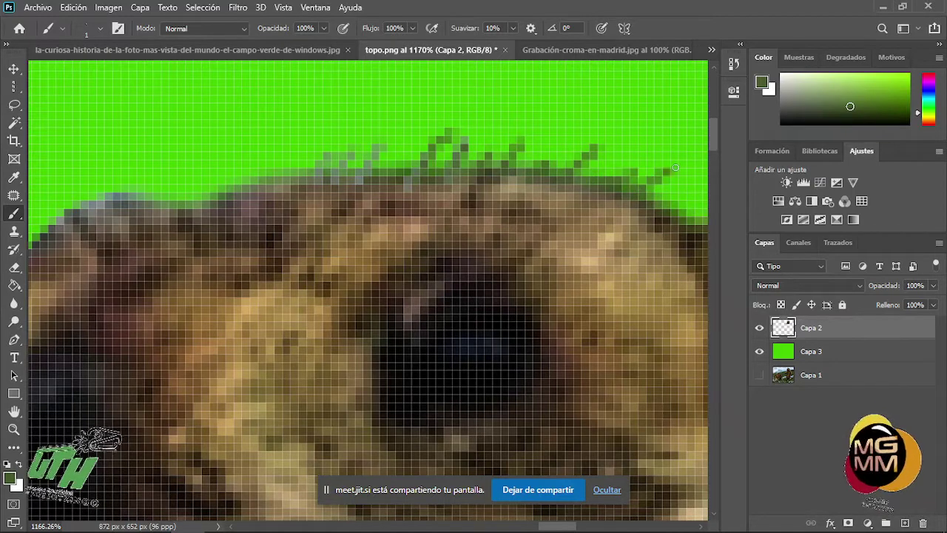
{"action": "mouse_move", "coordinate": [318, 178]}
{"action": "left_mouse_down"}
{"action": "mouse_move", "coordinate": [341, 149]}
{"action": "mouse_move", "coordinate": [316, 189]}
{"action": "mouse_move", "coordinate": [362, 149]}
{"action": "mouse_move", "coordinate": [356, 178]}
{"action": "mouse_move", "coordinate": [395, 136]}
{"action": "mouse_move", "coordinate": [381, 176]}
{"action": "mouse_move", "coordinate": [390, 179]}
{"action": "mouse_move", "coordinate": [407, 154]}
{"action": "left_mouse_up"}
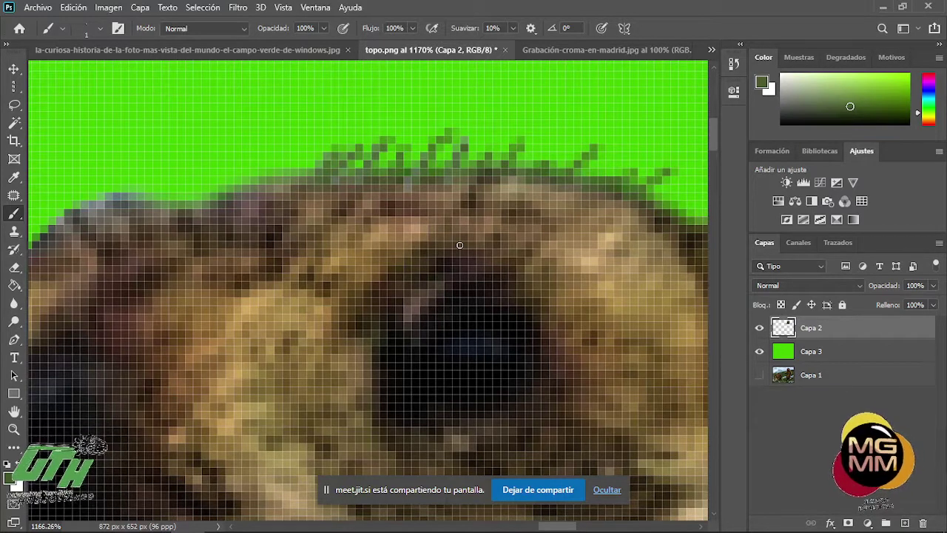
- Paint two short dark hairs slanting outward from the bump at the head's upper edge above the nose
{"action": "scroll", "coordinate": [460, 245], "scroll_direction": "down", "scroll_amount": 4}
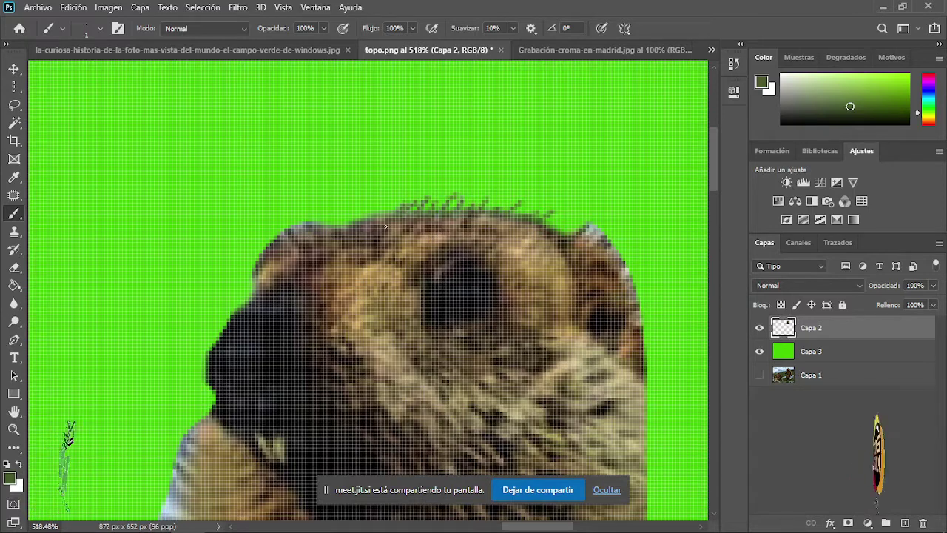
{"action": "scroll", "coordinate": [385, 226], "scroll_direction": "up", "scroll_amount": 4}
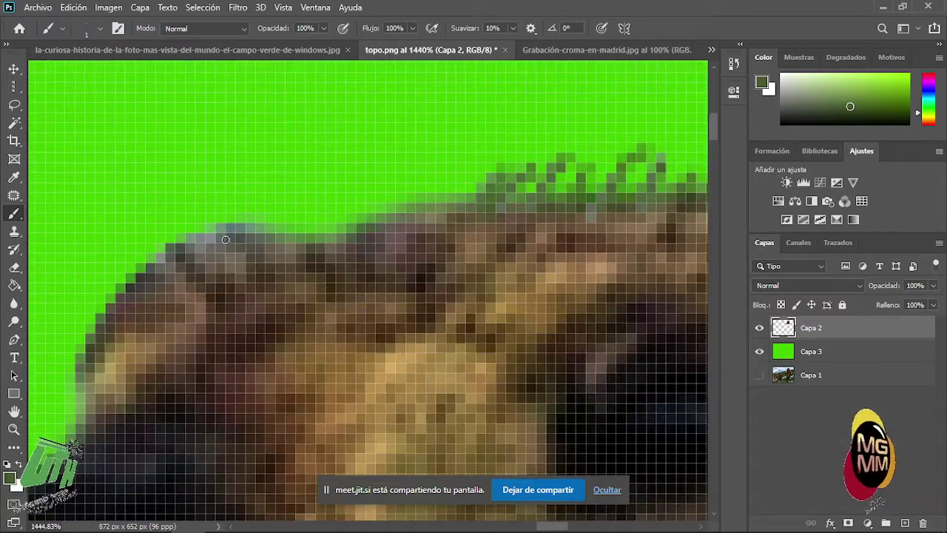
{"action": "left_click_drag", "start_coordinate": [170, 240], "coordinate": [146, 218]}
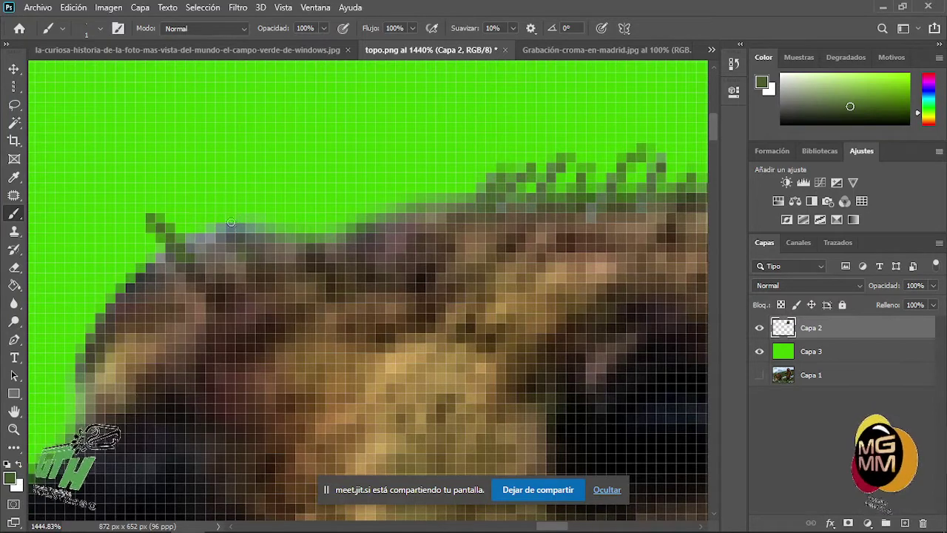
{"action": "left_click_drag", "start_coordinate": [231, 222], "coordinate": [193, 204]}
{"action": "scroll", "coordinate": [309, 273], "scroll_direction": "down", "scroll_amount": 3}
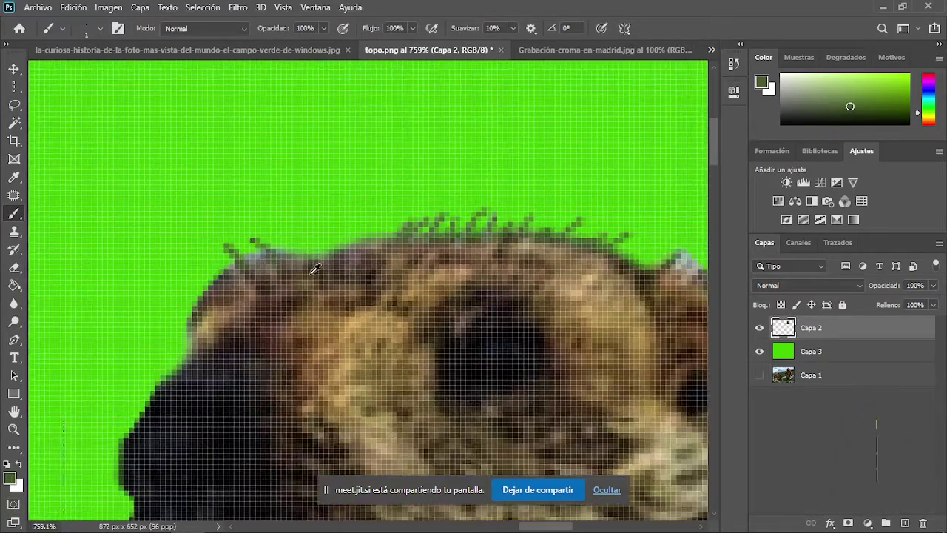
- Show Capa 1 and hide Capa 3, and trace the two long hairs above the snout in their sampled light blue
{"action": "left_click", "coordinate": [759, 375]}
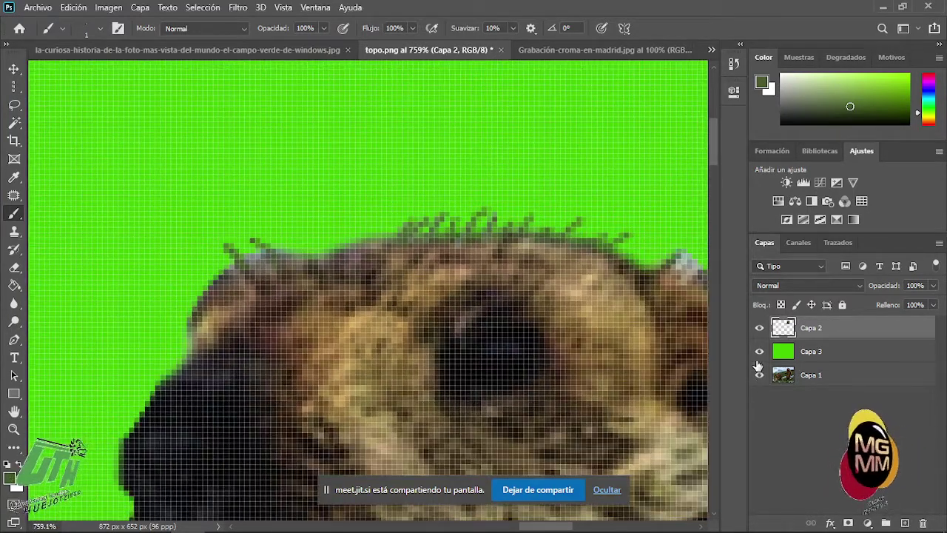
{"action": "left_click", "coordinate": [759, 352]}
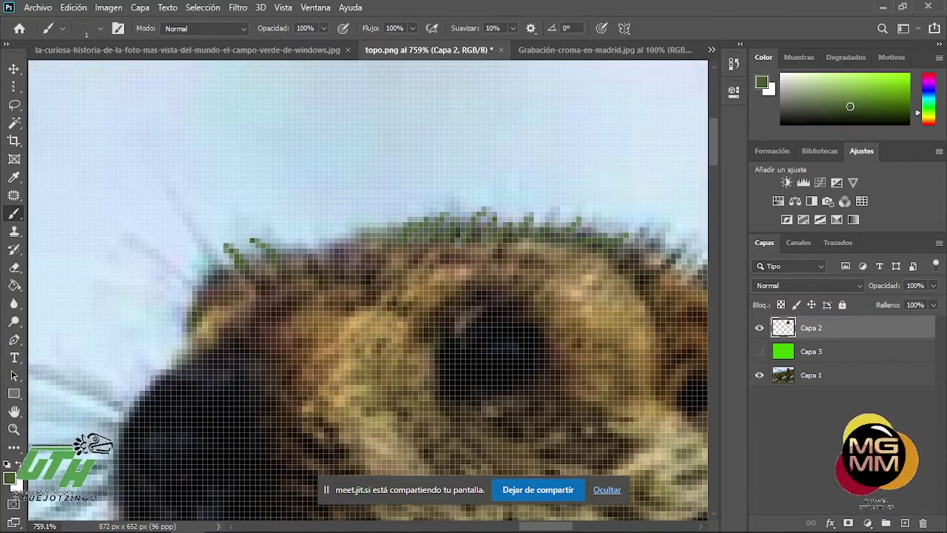
{"action": "key", "text": "i"}
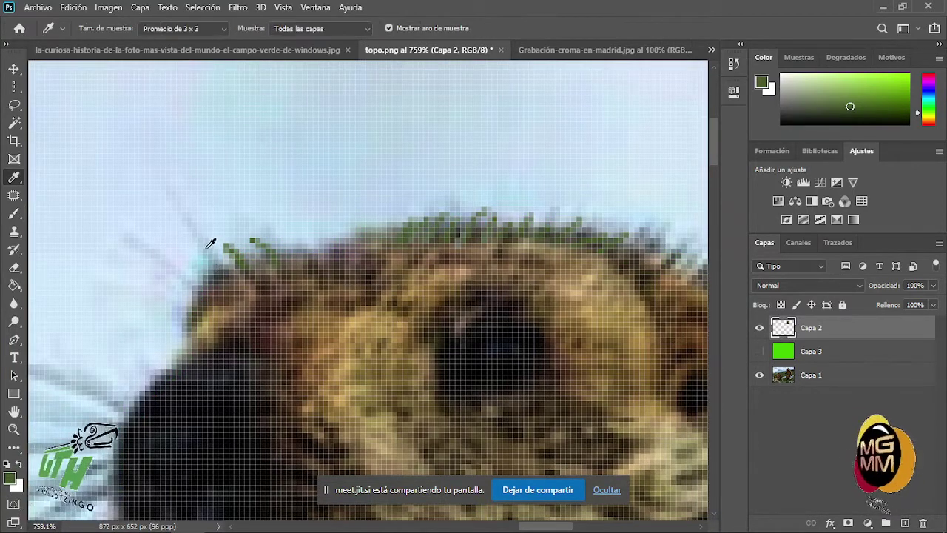
{"action": "left_click", "coordinate": [210, 245]}
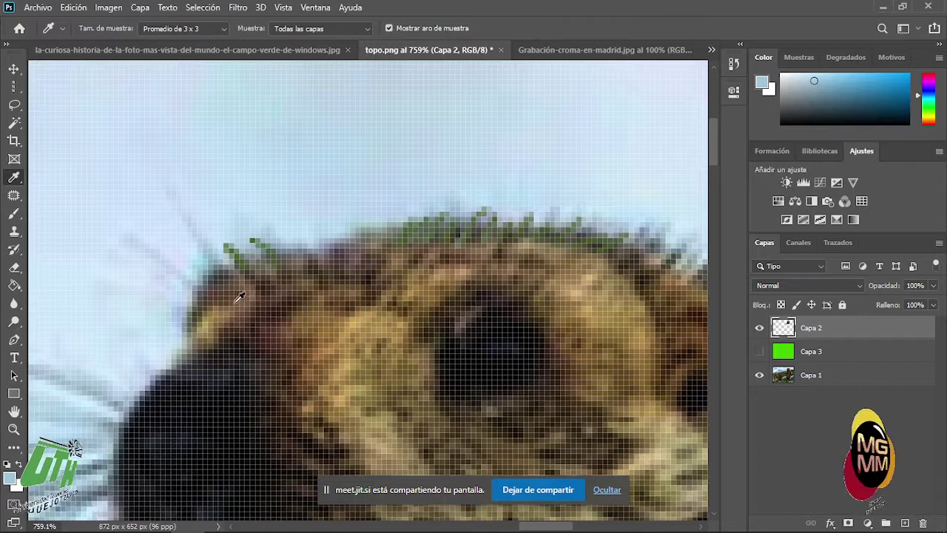
{"action": "left_click", "coordinate": [212, 247]}
{"action": "key", "text": "b"}
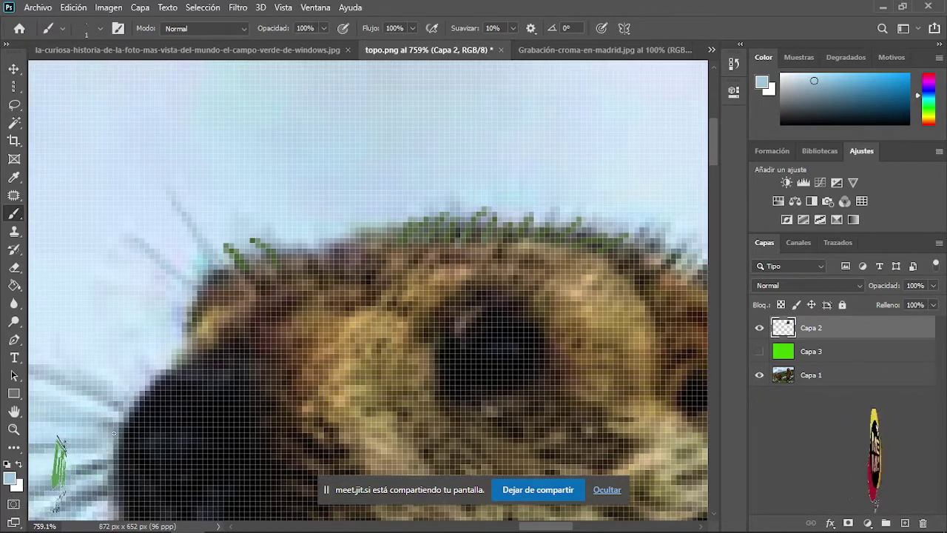
- Sample the bluish gray at the base of the whiskers and trace two whiskers beside the nose on Capa 2
{"action": "key", "text": "i"}
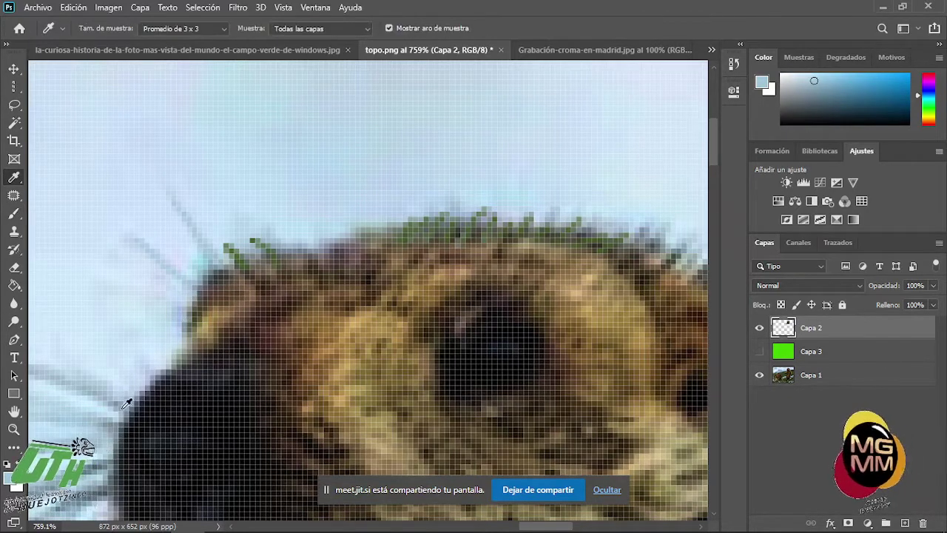
{"action": "left_click", "coordinate": [126, 404]}
{"action": "key", "text": "b"}
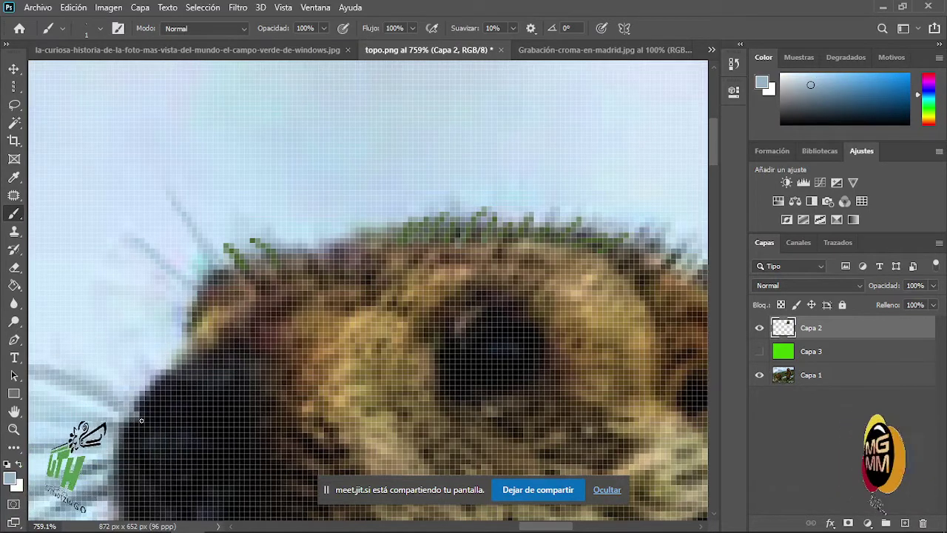
{"action": "scroll", "coordinate": [136, 452], "scroll_direction": "down", "scroll_amount": 4}
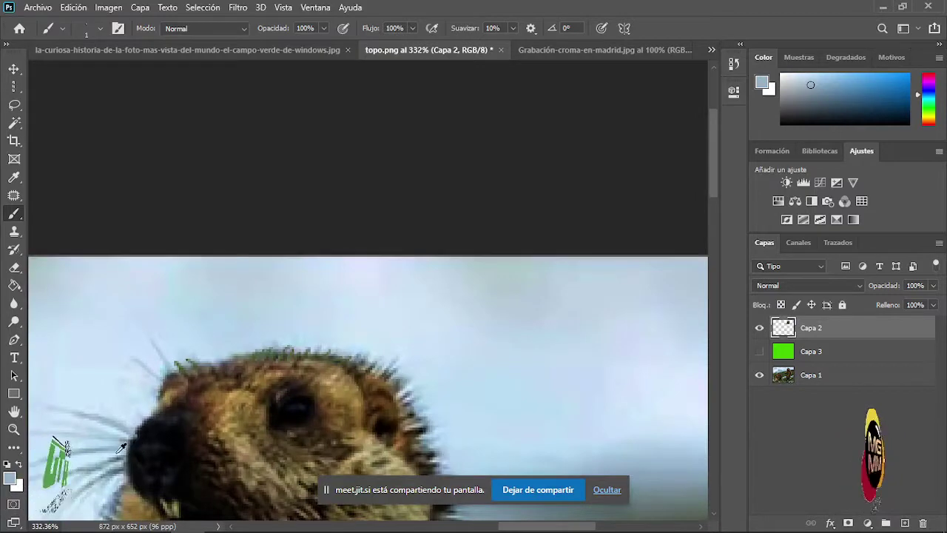
{"action": "scroll", "coordinate": [122, 448], "scroll_direction": "up", "scroll_amount": 5}
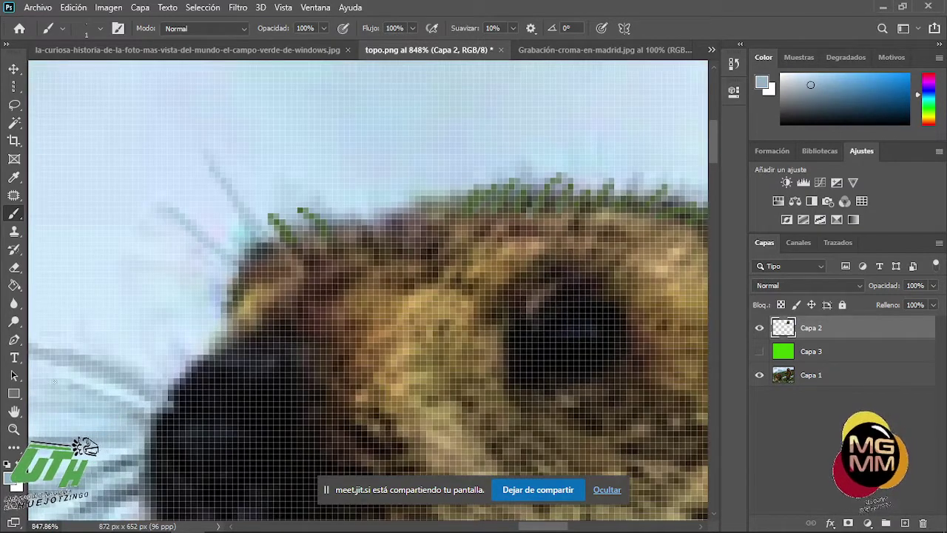
{"action": "scroll", "coordinate": [143, 466], "scroll_direction": "down", "scroll_amount": 4}
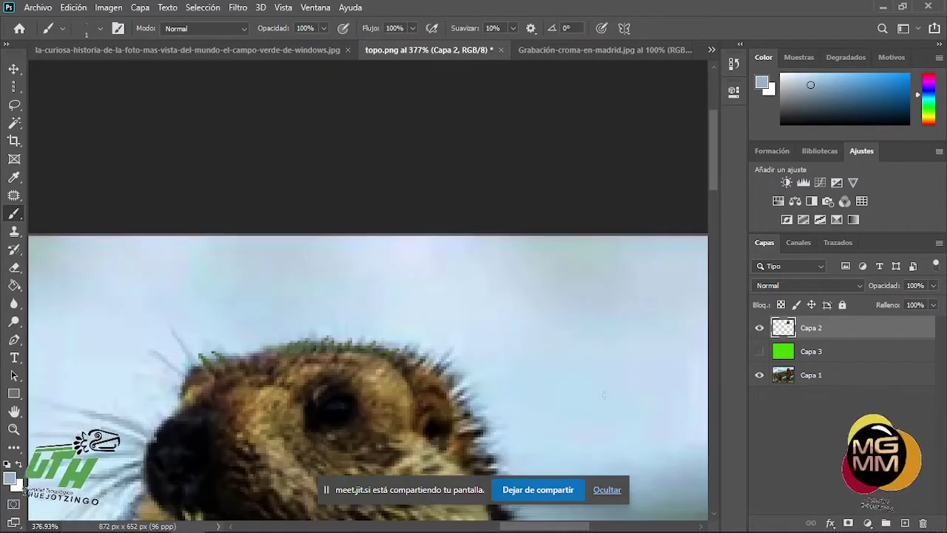
- Hide Capa 1 and show the green Capa 3 to inspect the painted hairs and whiskers around the cutout
{"action": "left_click", "coordinate": [759, 376]}
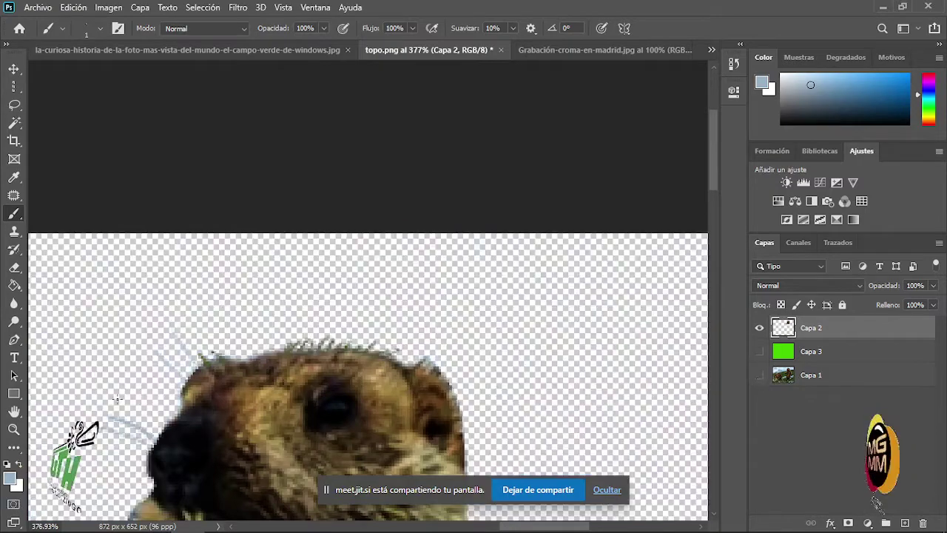
{"action": "scroll", "coordinate": [132, 460], "scroll_direction": "up", "scroll_amount": 6}
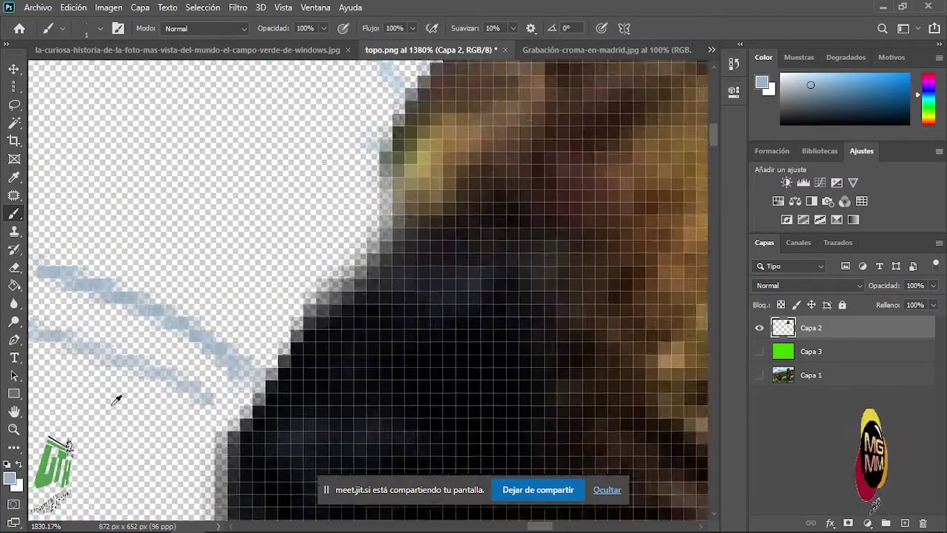
{"action": "scroll", "coordinate": [123, 388], "scroll_direction": "down", "scroll_amount": 8}
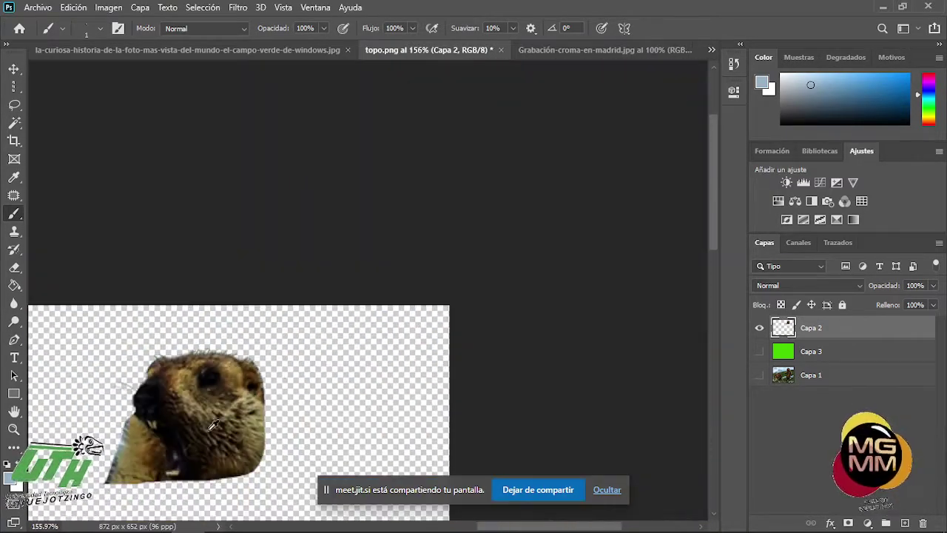
{"action": "scroll", "coordinate": [205, 388], "scroll_direction": "up", "scroll_amount": 1}
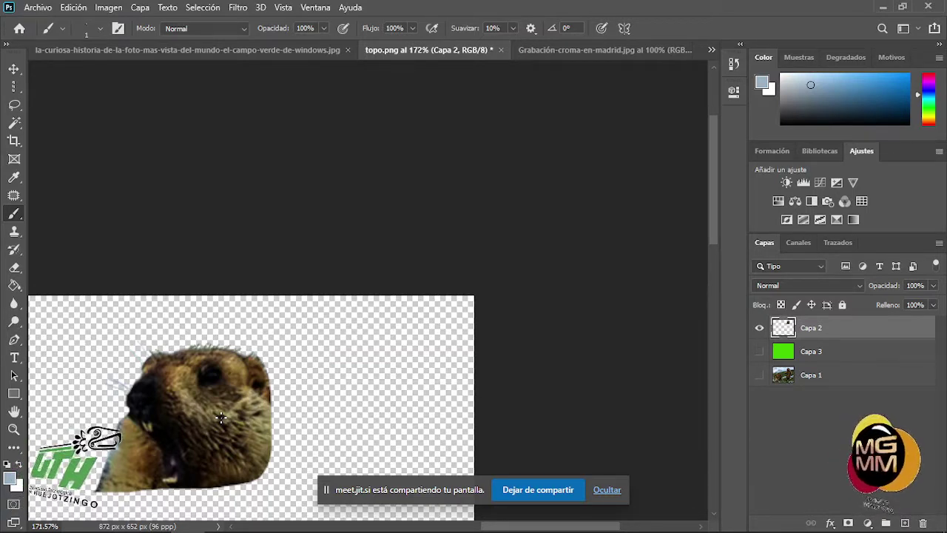
{"action": "left_click", "coordinate": [760, 351]}
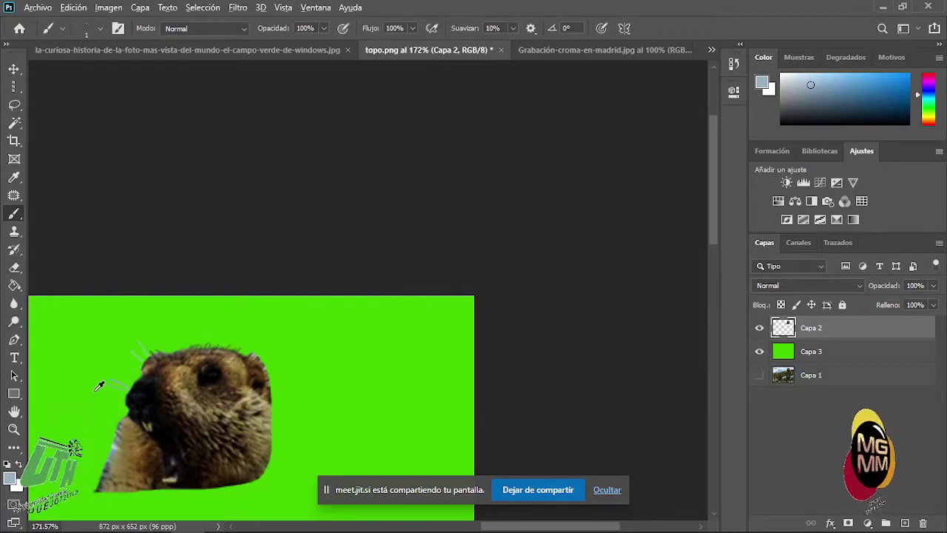
{"action": "scroll", "coordinate": [104, 383], "scroll_direction": "up", "scroll_amount": 3}
{"action": "scroll", "coordinate": [483, 331], "scroll_direction": "up", "scroll_amount": 3}
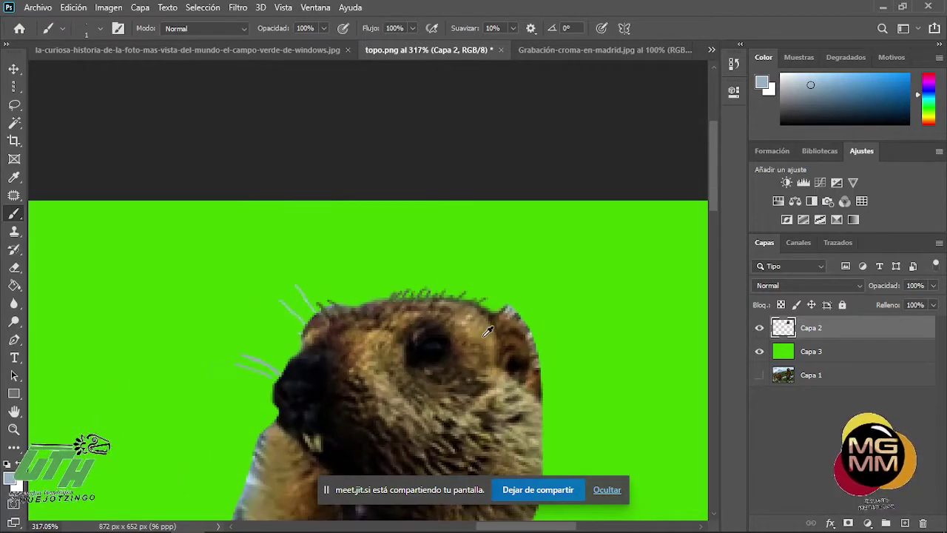
{"action": "scroll", "coordinate": [304, 427], "scroll_direction": "down", "scroll_amount": 5}
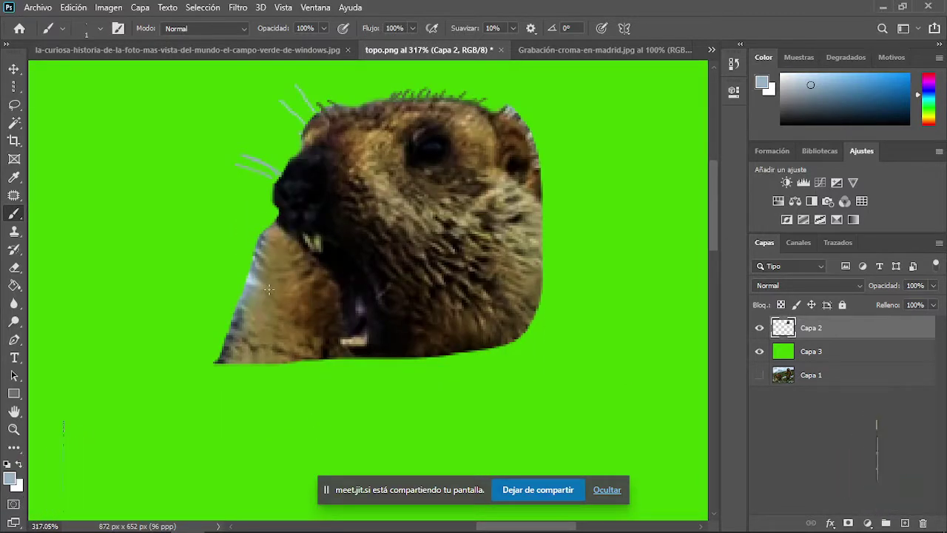
- Sample a gray fur tone at the raised arm's outer edge and paint short hairs extending over the green
{"action": "scroll", "coordinate": [262, 321], "scroll_direction": "up", "scroll_amount": 4}
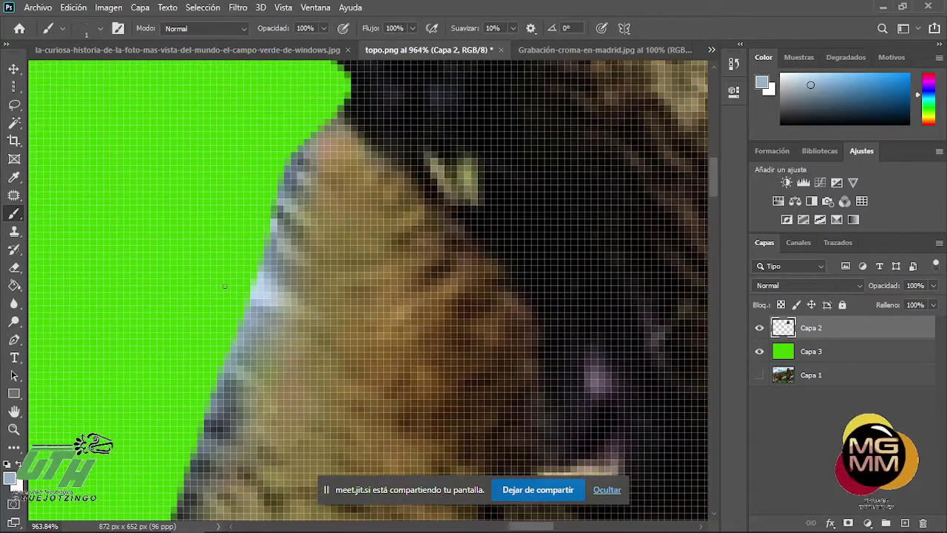
{"action": "key", "text": "i"}
{"action": "left_click", "coordinate": [285, 212]}
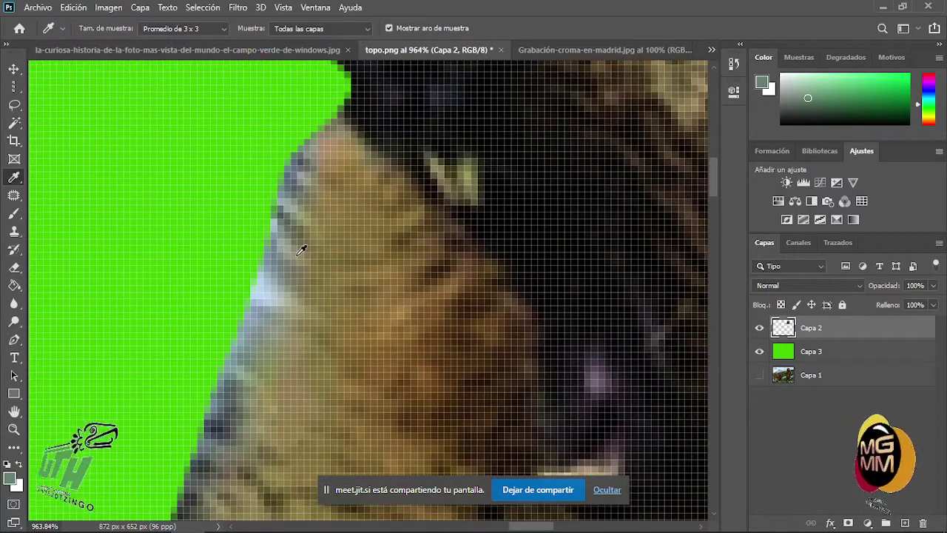
{"action": "left_click_drag", "start_coordinate": [302, 235], "coordinate": [273, 200]}
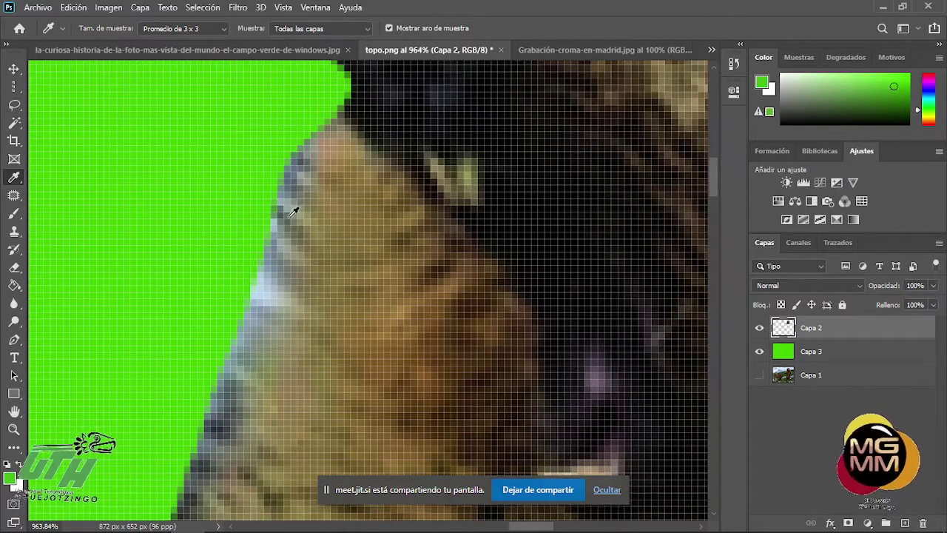
{"action": "left_click", "coordinate": [293, 216]}
{"action": "key", "text": "b"}
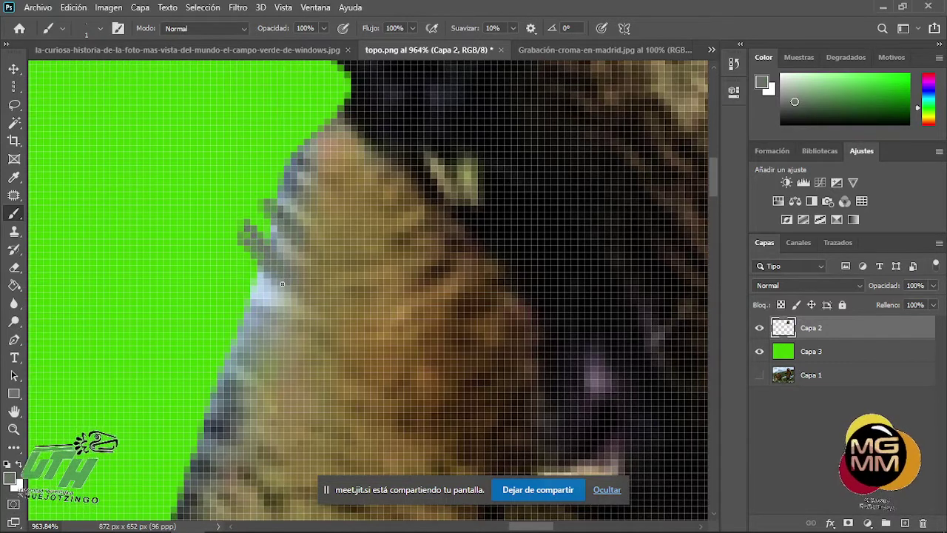
- Erase the whitish patch below the arm's new hairs, and set the eraser to 3 px to clear the gap between them
{"action": "key", "text": "e"}
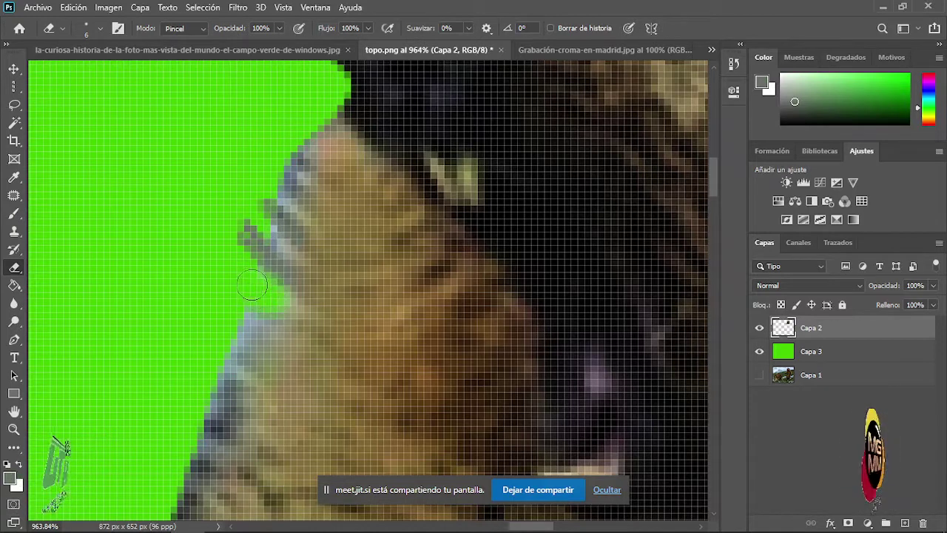
{"action": "left_click", "coordinate": [100, 30]}
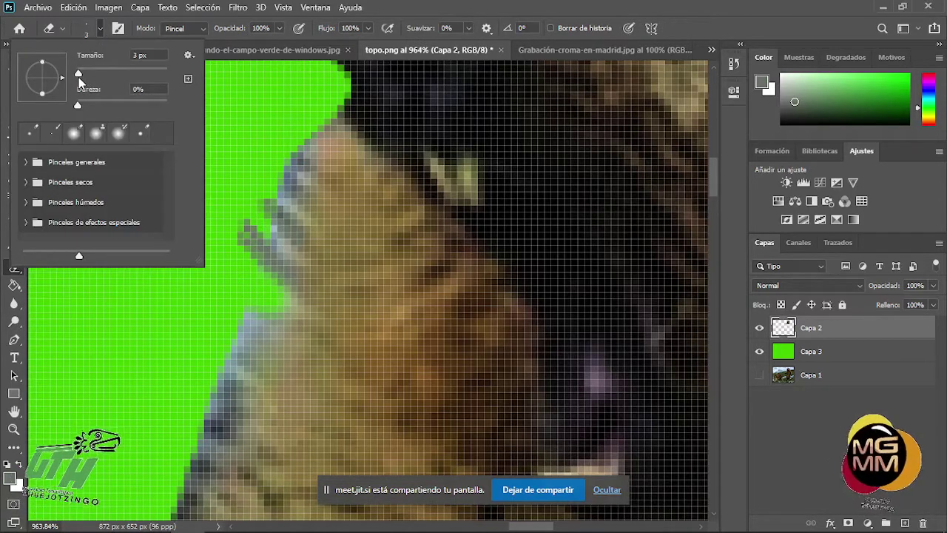
{"action": "left_click", "coordinate": [273, 237]}
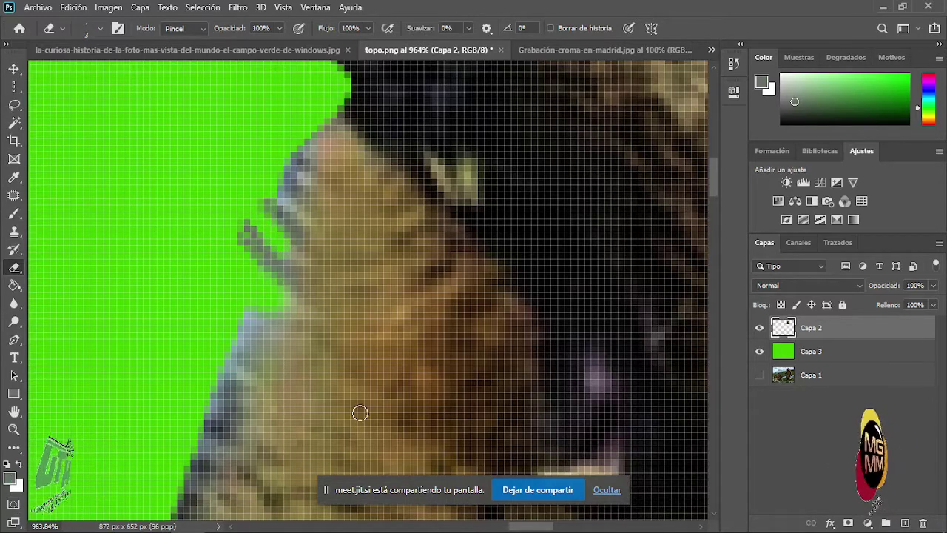
- Hide Capa 2 and the green Capa 3, show the original photo on Capa 1 and make it the active layer
{"action": "scroll", "coordinate": [360, 413], "scroll_direction": "down", "scroll_amount": 6}
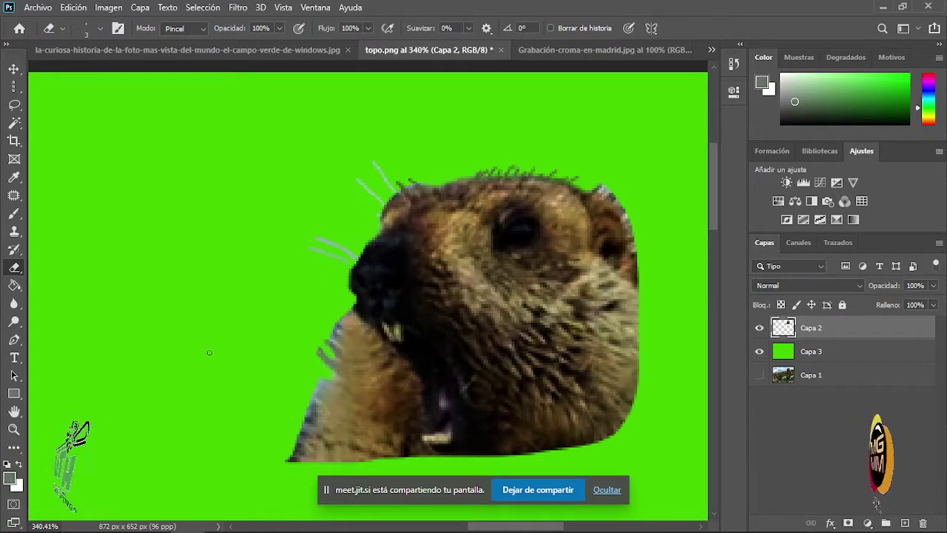
{"action": "scroll", "coordinate": [209, 352], "scroll_direction": "down", "scroll_amount": 8}
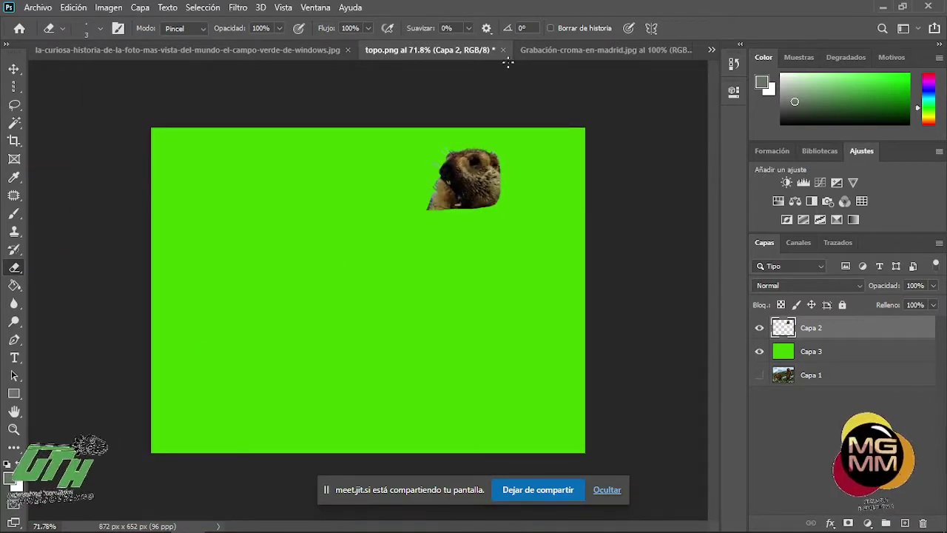
{"action": "left_click", "coordinate": [756, 329]}
{"action": "left_click", "coordinate": [759, 352]}
{"action": "left_click", "coordinate": [759, 375]}
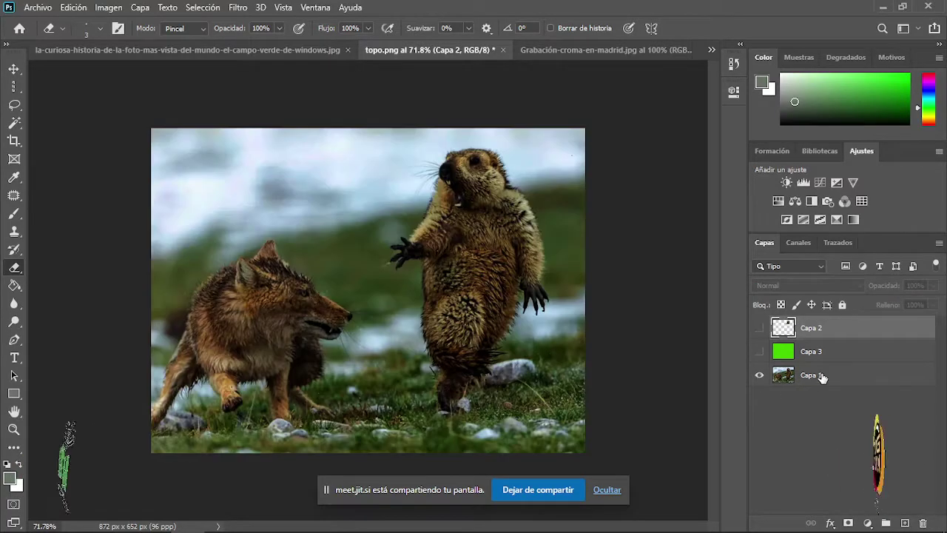
{"action": "left_click", "coordinate": [820, 376]}
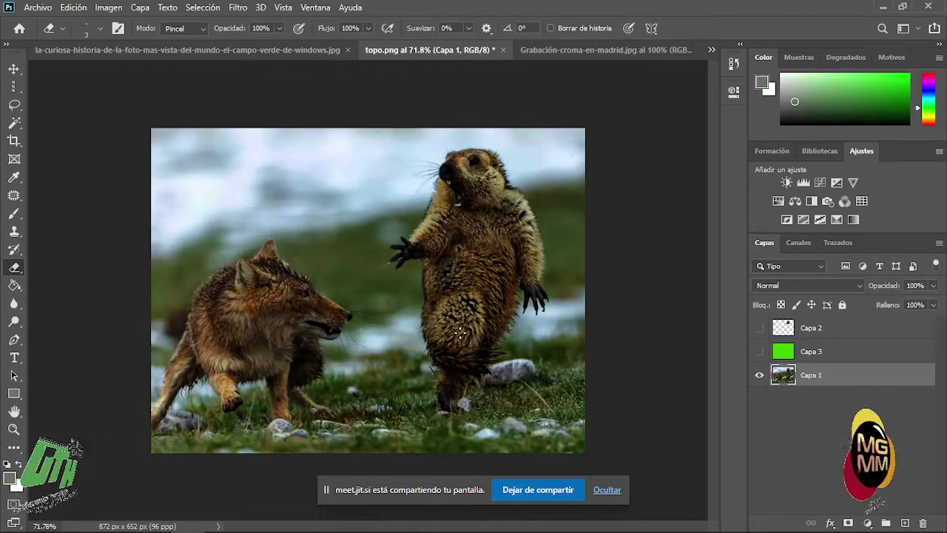
{"action": "scroll", "coordinate": [390, 315], "scroll_direction": "up", "scroll_amount": 3}
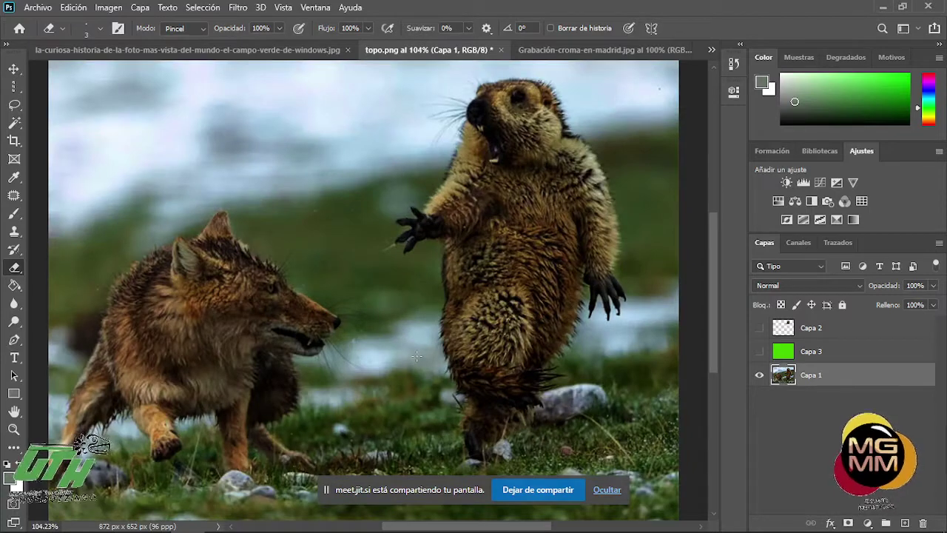
{"action": "scroll", "coordinate": [416, 356], "scroll_direction": "down", "scroll_amount": 1}
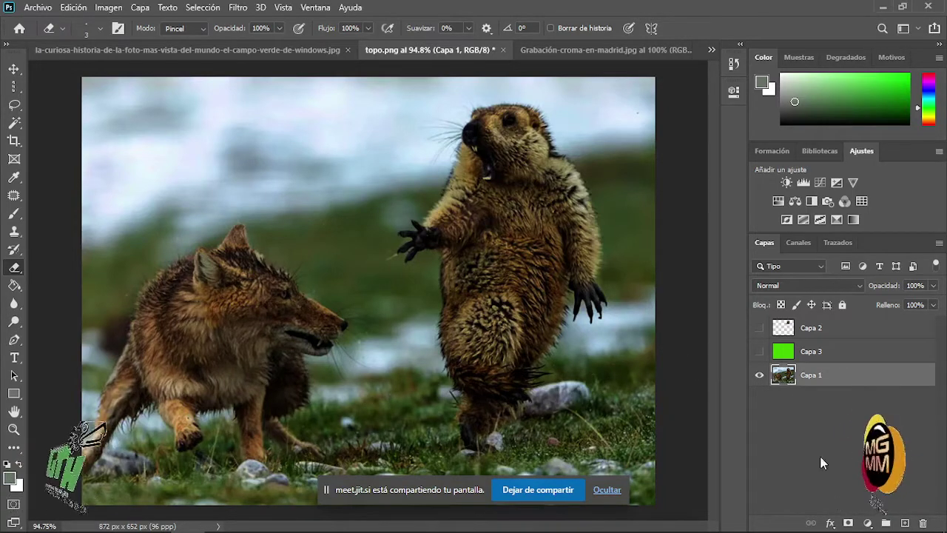
{"action": "left_click", "coordinate": [829, 524]}
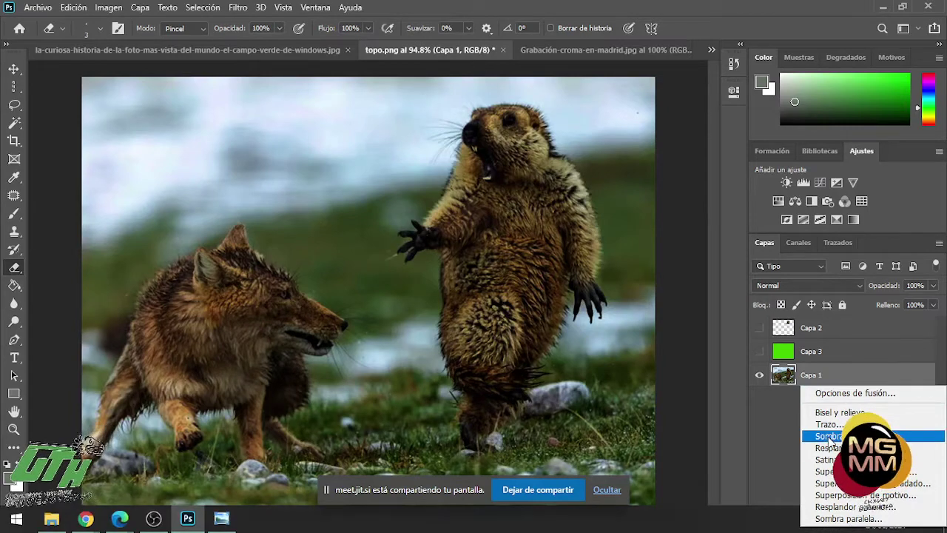
{"action": "left_click", "coordinate": [786, 483]}
{"action": "left_click", "coordinate": [830, 522]}
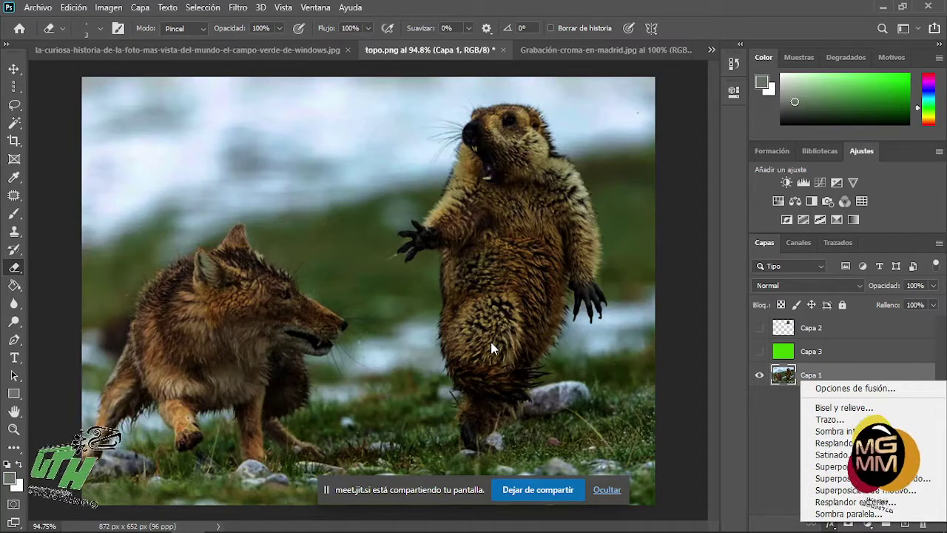
- Select the whole marmot on Capa 1 with the Quick Selection tool and copy it to a new layer
{"action": "left_click", "coordinate": [22, 128]}
{"action": "left_click", "coordinate": [23, 128]}
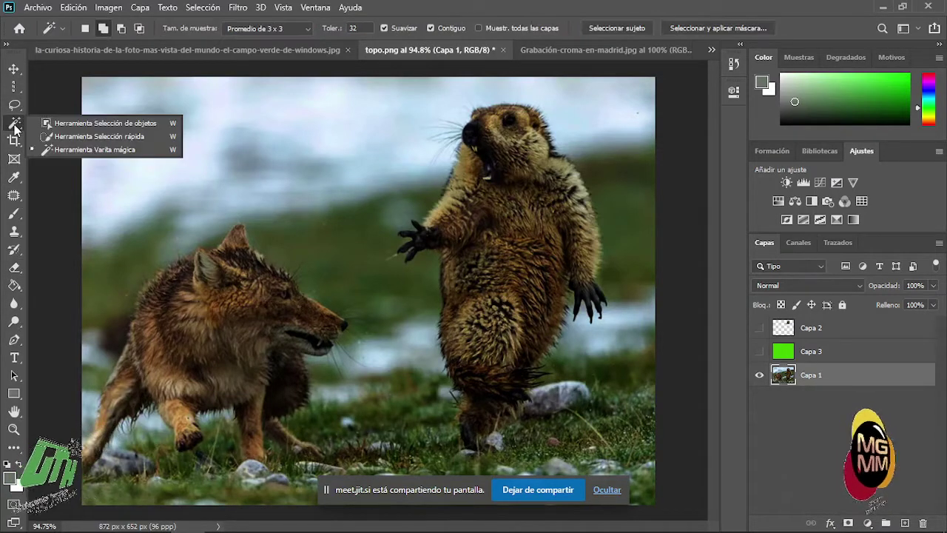
{"action": "left_click", "coordinate": [74, 135]}
{"action": "mouse_move", "coordinate": [473, 393]}
{"action": "left_mouse_down"}
{"action": "mouse_move", "coordinate": [473, 449]}
{"action": "mouse_move", "coordinate": [480, 368]}
{"action": "mouse_move", "coordinate": [457, 323]}
{"action": "mouse_move", "coordinate": [458, 258]}
{"action": "mouse_move", "coordinate": [449, 229]}
{"action": "mouse_move", "coordinate": [417, 237]}
{"action": "mouse_move", "coordinate": [458, 185]}
{"action": "mouse_move", "coordinate": [478, 129]}
{"action": "mouse_move", "coordinate": [518, 122]}
{"action": "mouse_move", "coordinate": [561, 178]}
{"action": "mouse_move", "coordinate": [588, 251]}
{"action": "mouse_move", "coordinate": [581, 280]}
{"action": "mouse_move", "coordinate": [526, 297]}
{"action": "left_mouse_up"}
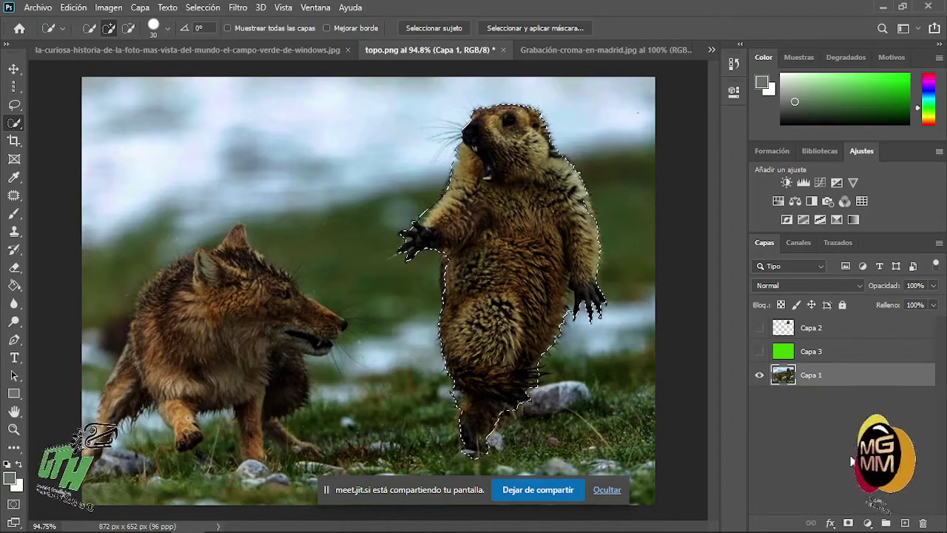
{"action": "key", "text": "ctrl+j"}
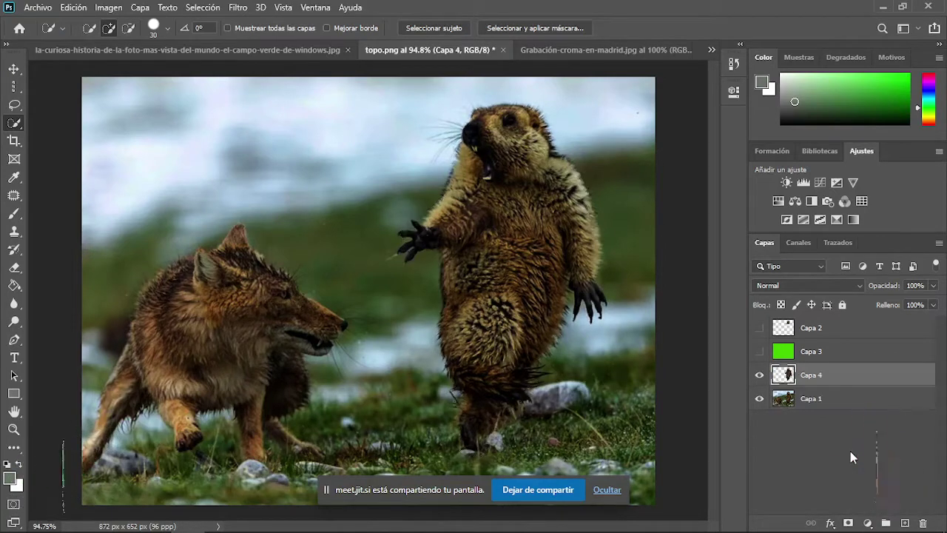
- Hide Capa 1, place the green Capa 3 directly beneath the marmot cutout on Capa 4 and show it
{"action": "left_click", "coordinate": [759, 398]}
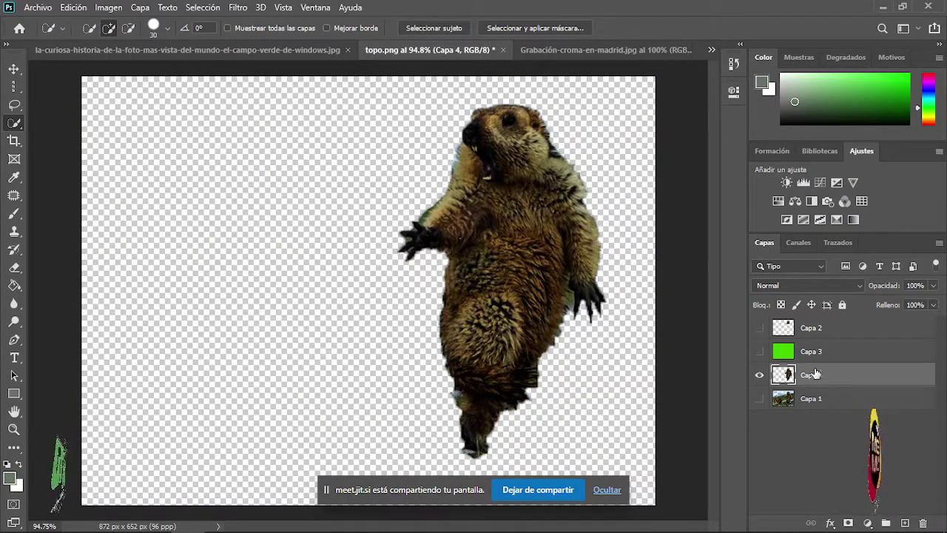
{"action": "left_click_drag", "start_coordinate": [811, 351], "coordinate": [823, 385]}
{"action": "left_click", "coordinate": [759, 375]}
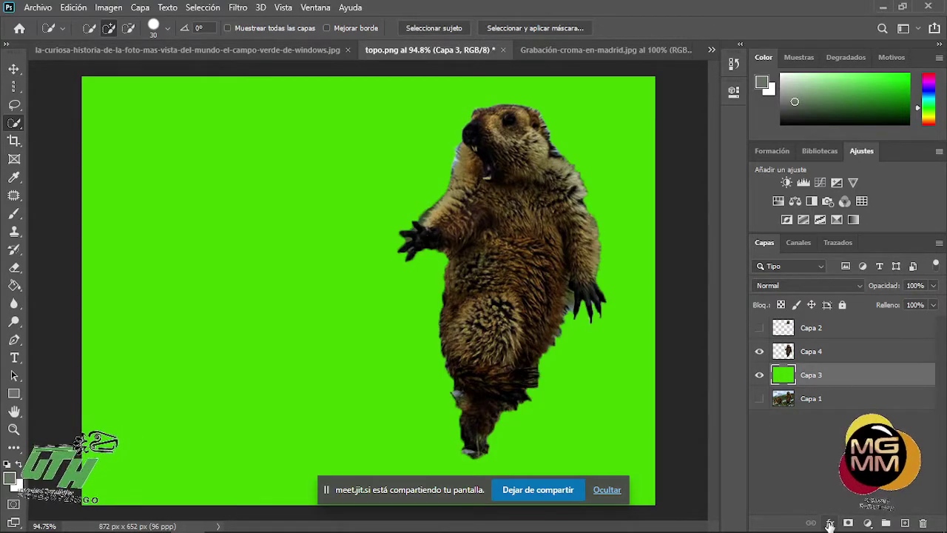
- Try a Bisel y relieve effect on the marmot cutout on Capa 4 with 1000% depth and 8 px size, and discard it
{"action": "left_click", "coordinate": [811, 352]}
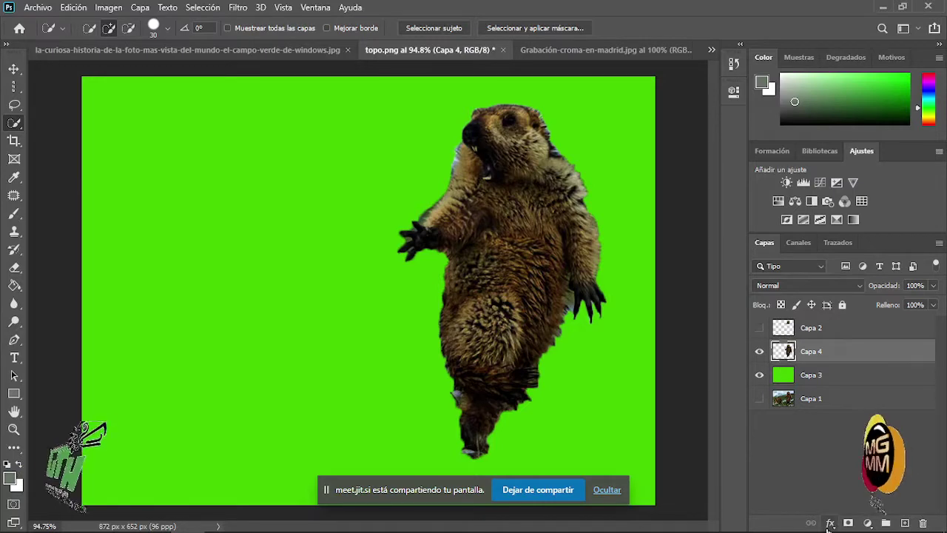
{"action": "left_click", "coordinate": [830, 523]}
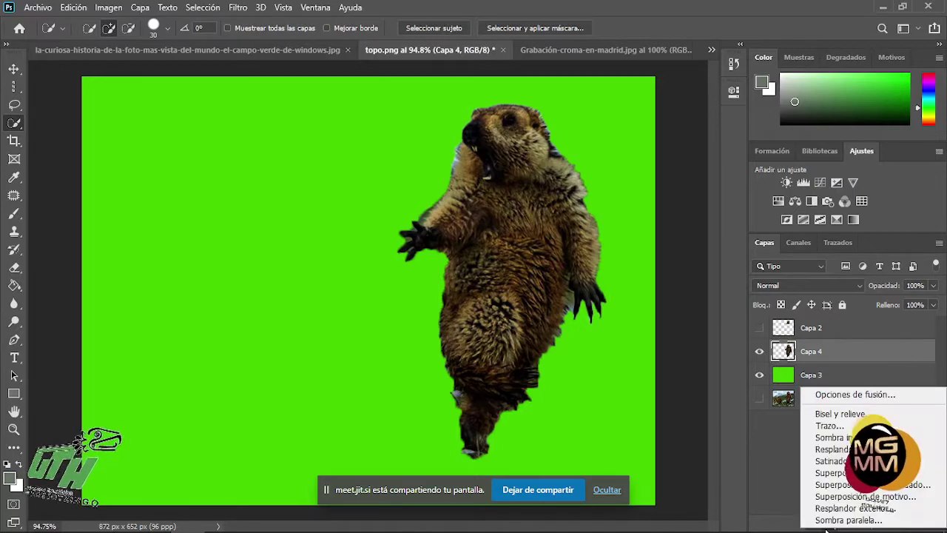
{"action": "left_click", "coordinate": [848, 414]}
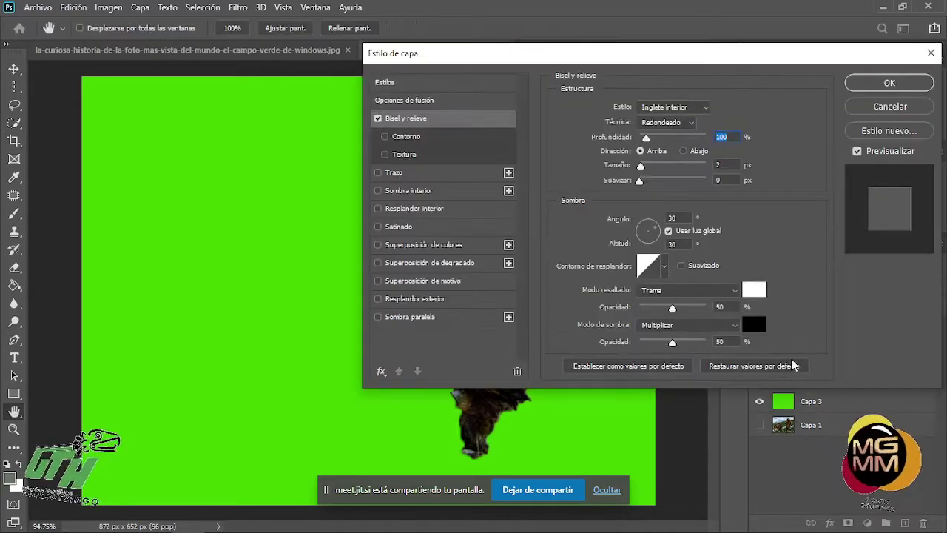
{"action": "left_click_drag", "start_coordinate": [694, 56], "coordinate": [435, 98]}
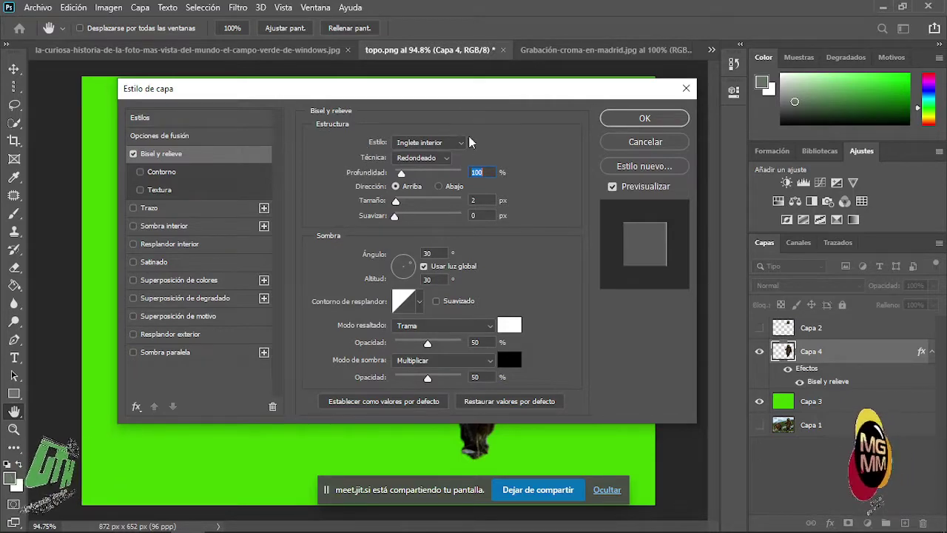
{"action": "left_click_drag", "start_coordinate": [451, 94], "coordinate": [430, 148]}
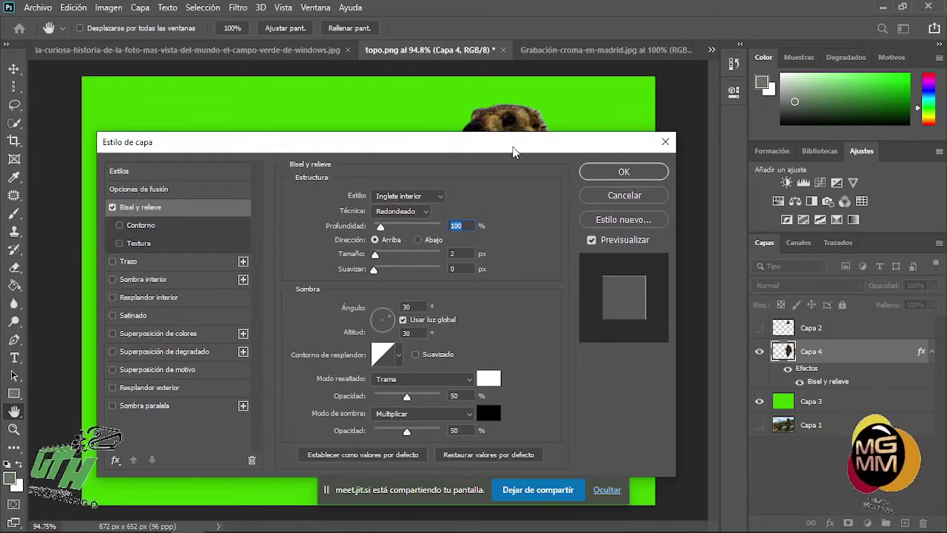
{"action": "left_click_drag", "start_coordinate": [514, 152], "coordinate": [293, 126]}
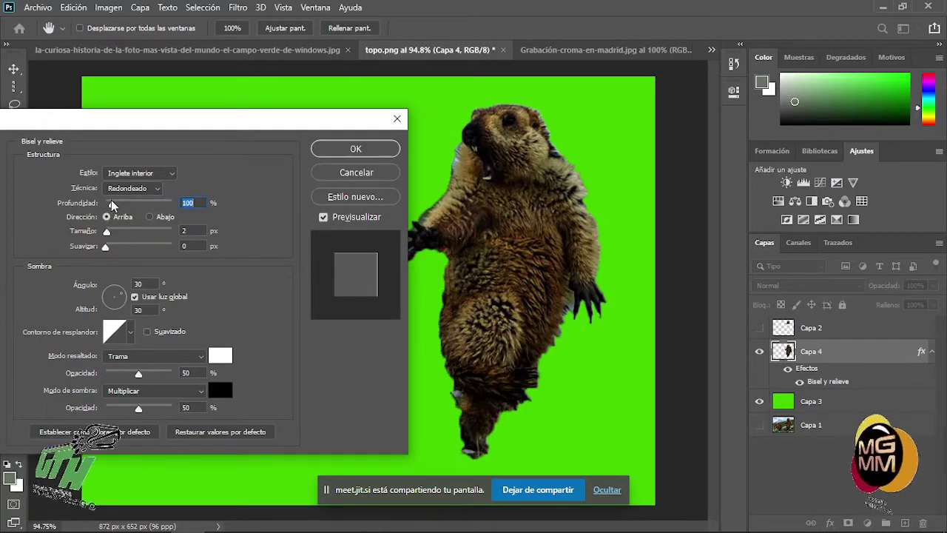
{"action": "left_click_drag", "start_coordinate": [135, 211], "coordinate": [195, 222]}
{"action": "mouse_move", "coordinate": [112, 234]}
{"action": "left_mouse_down"}
{"action": "mouse_move", "coordinate": [144, 237]}
{"action": "mouse_move", "coordinate": [117, 236]}
{"action": "left_mouse_up"}
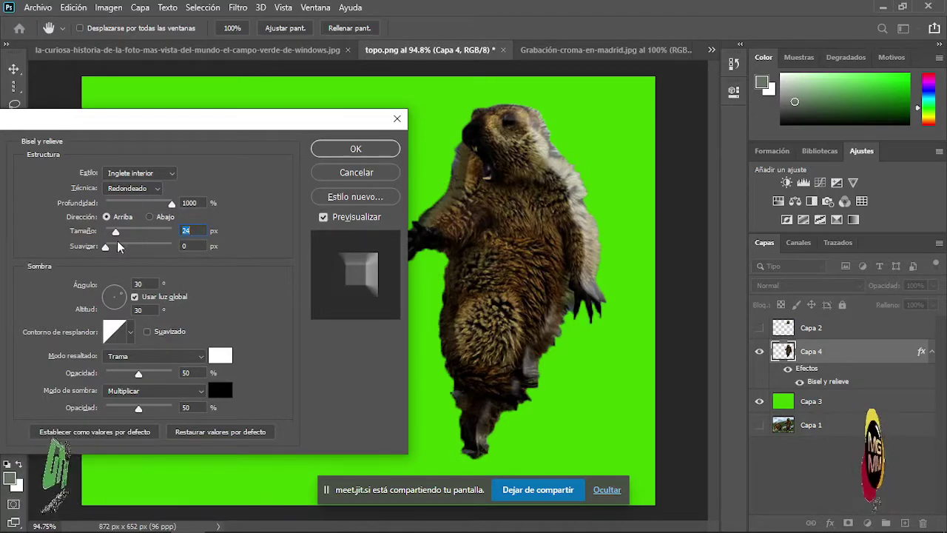
{"action": "mouse_move", "coordinate": [115, 235]}
{"action": "left_mouse_down"}
{"action": "mouse_move", "coordinate": [141, 237]}
{"action": "mouse_move", "coordinate": [111, 234]}
{"action": "left_mouse_up"}
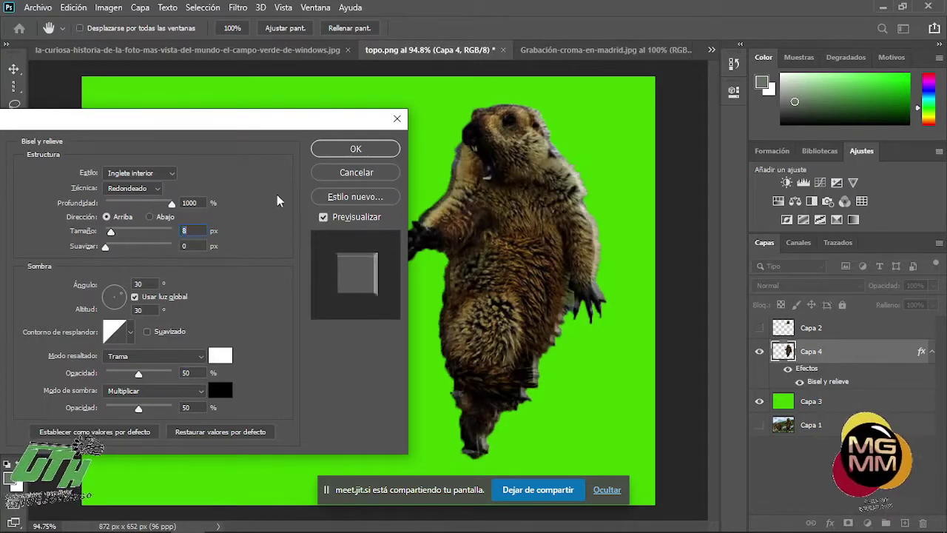
{"action": "left_click", "coordinate": [358, 175]}
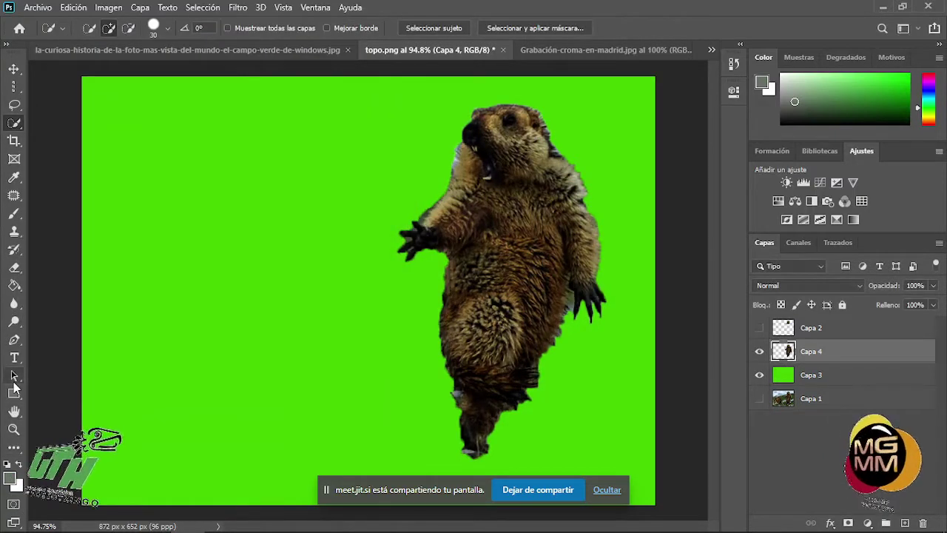
- Draw a rectangle shape about 246 × 250 px on a new layer over the green area beside the marmot
{"action": "left_click", "coordinate": [14, 394]}
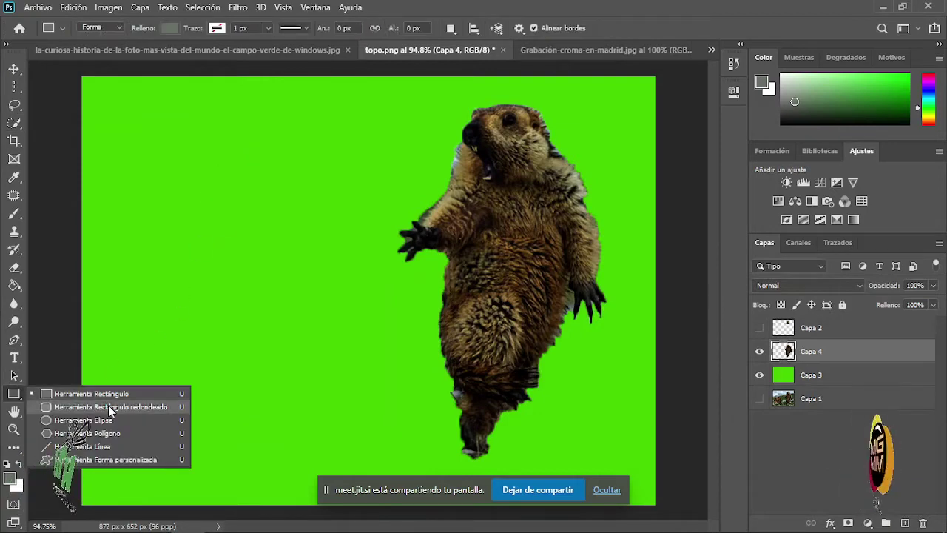
{"action": "left_click", "coordinate": [103, 395]}
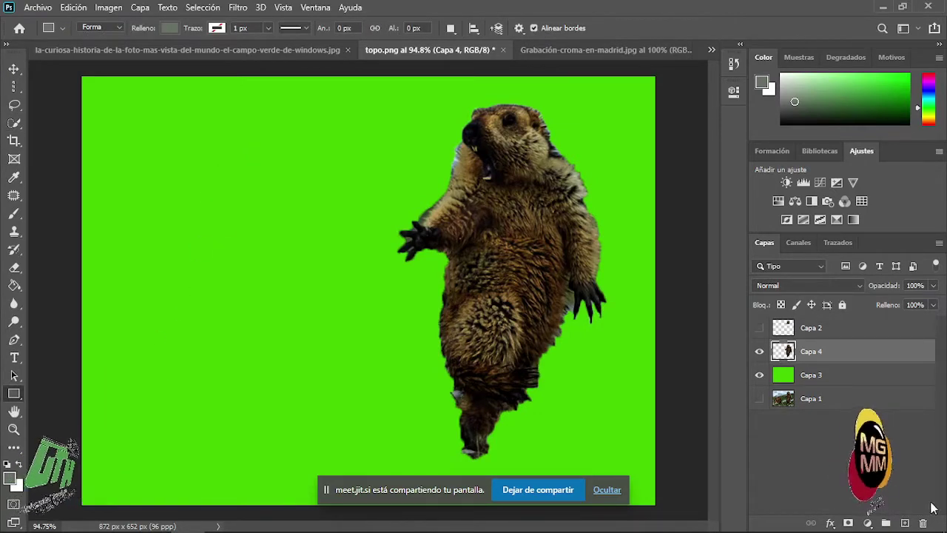
{"action": "left_click", "coordinate": [902, 522]}
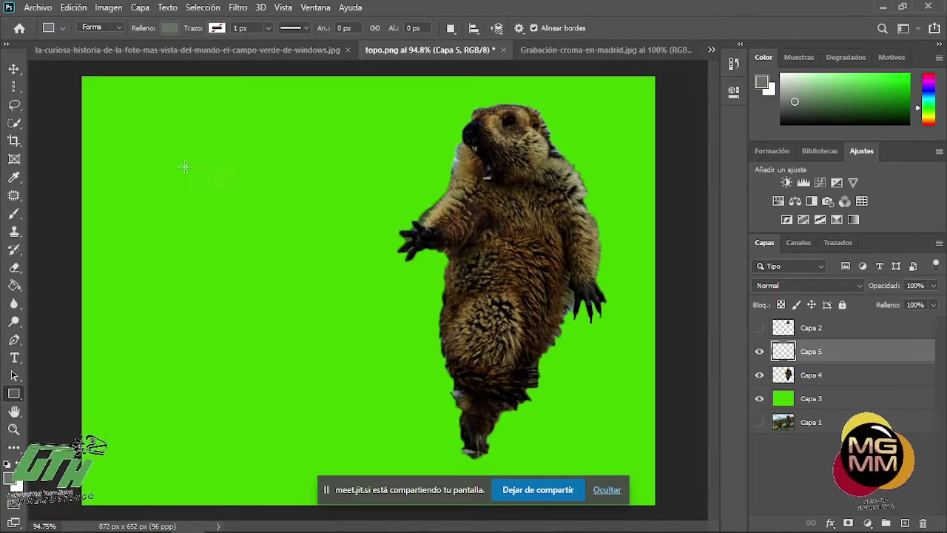
{"action": "left_click_drag", "start_coordinate": [184, 161], "coordinate": [345, 323]}
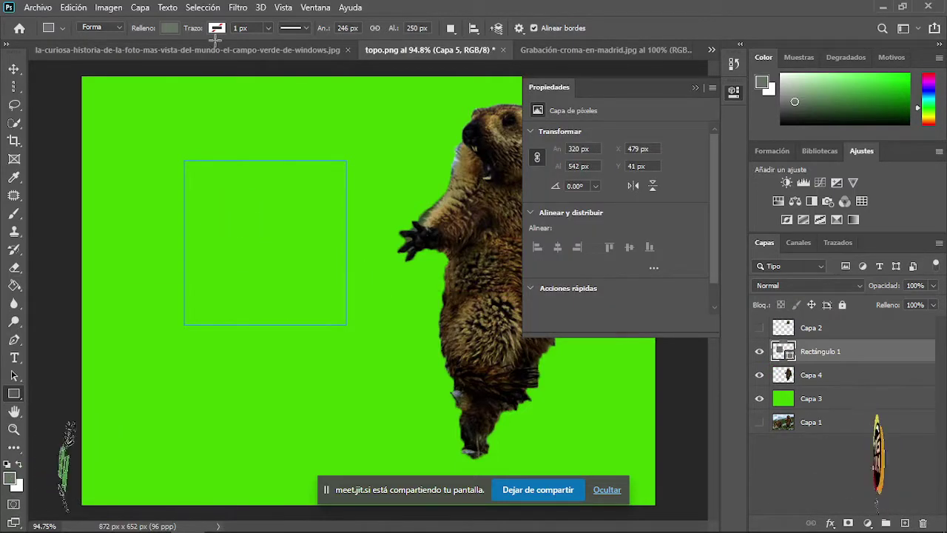
- Fill the rectangle with the recently used medium brown
{"action": "left_click", "coordinate": [168, 28]}
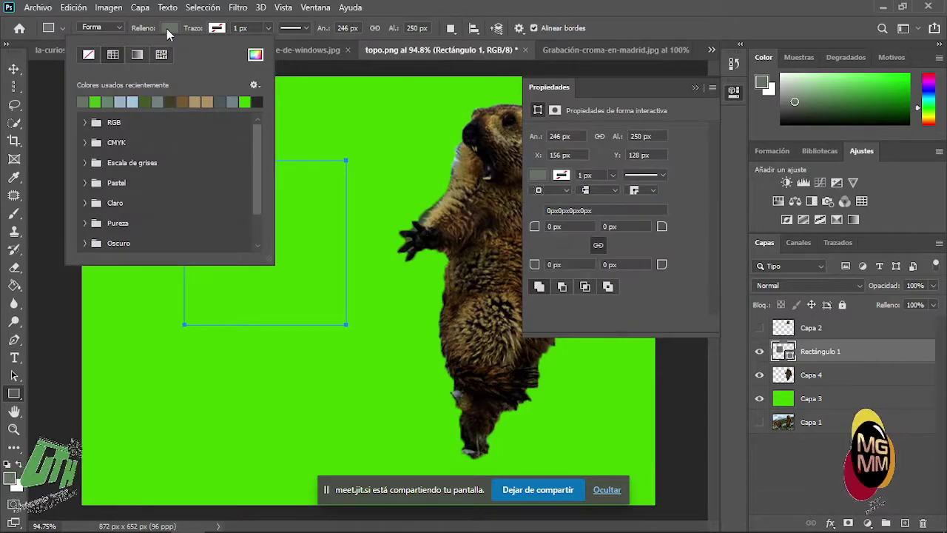
{"action": "left_click", "coordinate": [179, 101]}
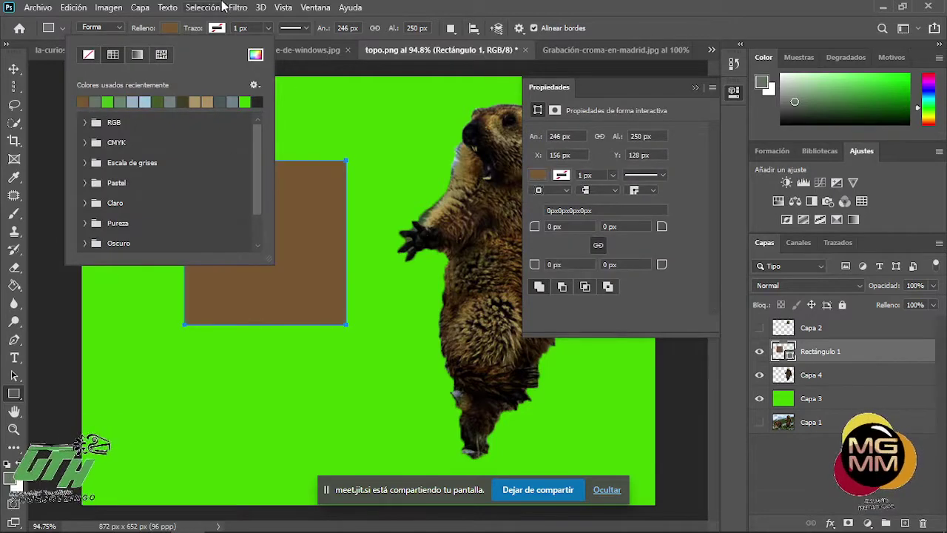
{"action": "left_click", "coordinate": [145, 32]}
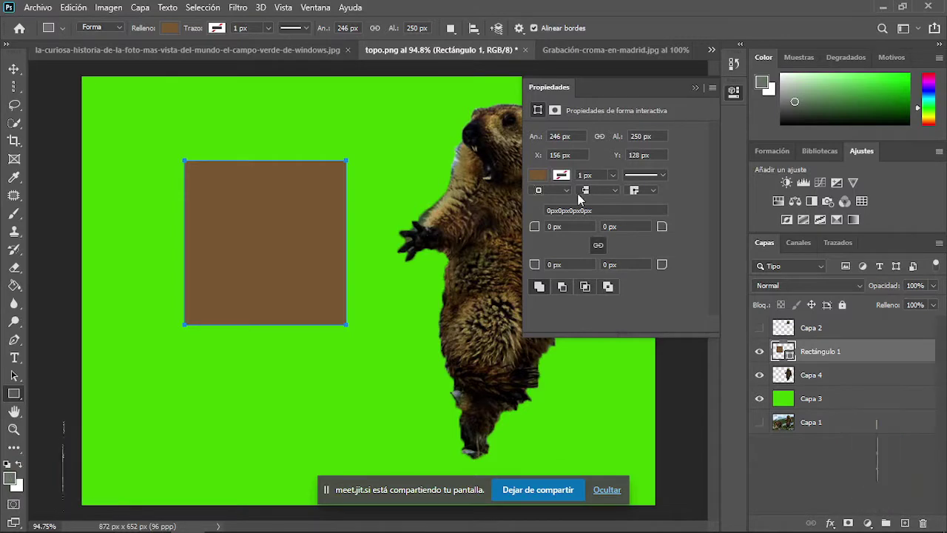
- Change the rectangle's fill to a linear black-to-white gradient
{"action": "left_click", "coordinate": [539, 175]}
{"action": "left_click", "coordinate": [539, 175]}
{"action": "left_click", "coordinate": [539, 175]}
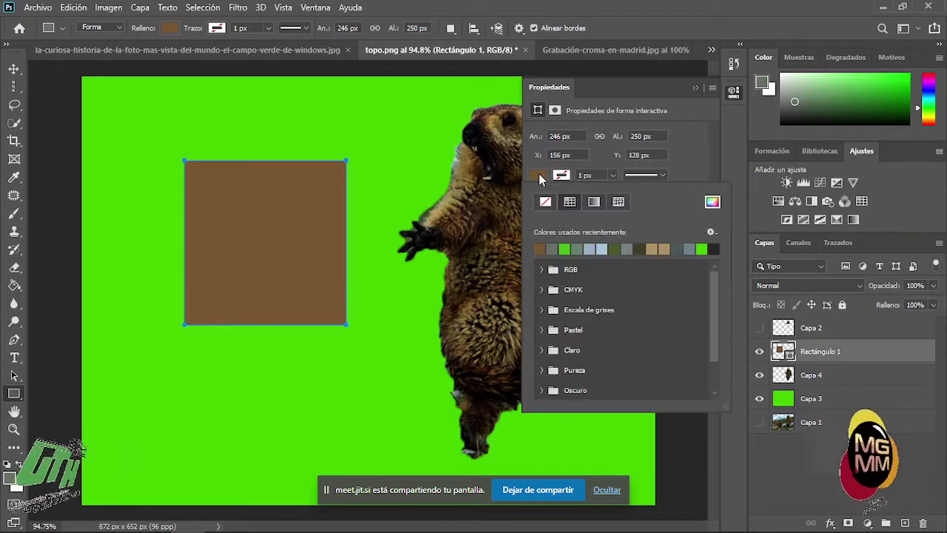
{"action": "left_click", "coordinate": [590, 202]}
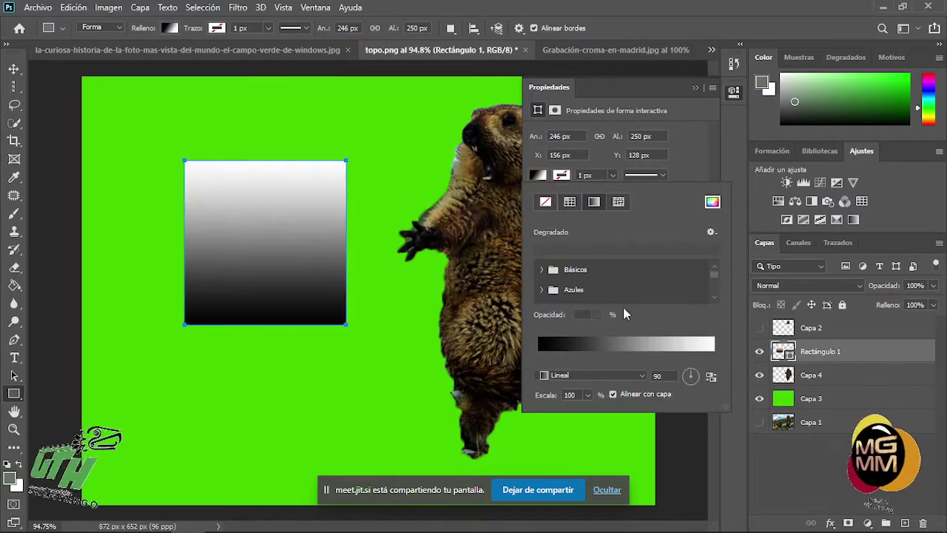
- Try the Radial gradient style on the rectangle's fill and return it to Lineal
{"action": "left_click", "coordinate": [609, 376]}
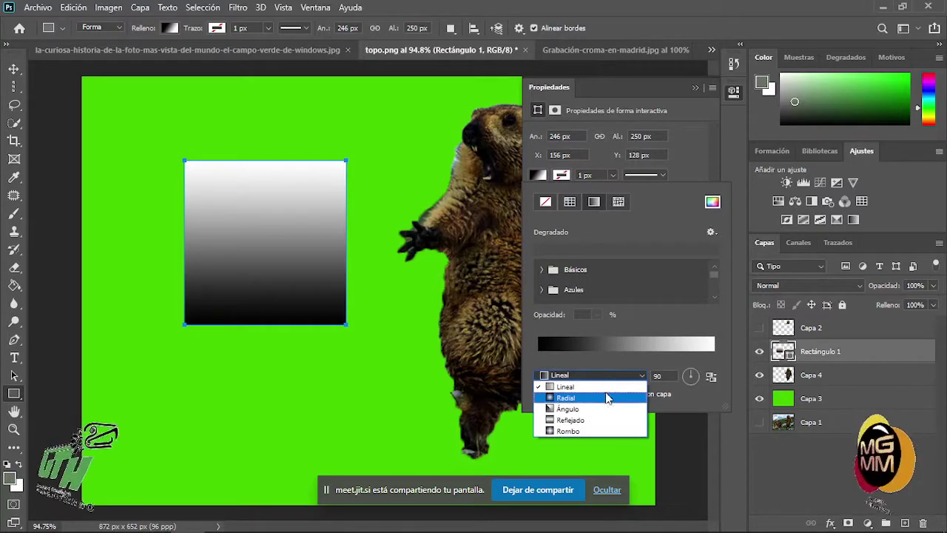
{"action": "left_click", "coordinate": [603, 389]}
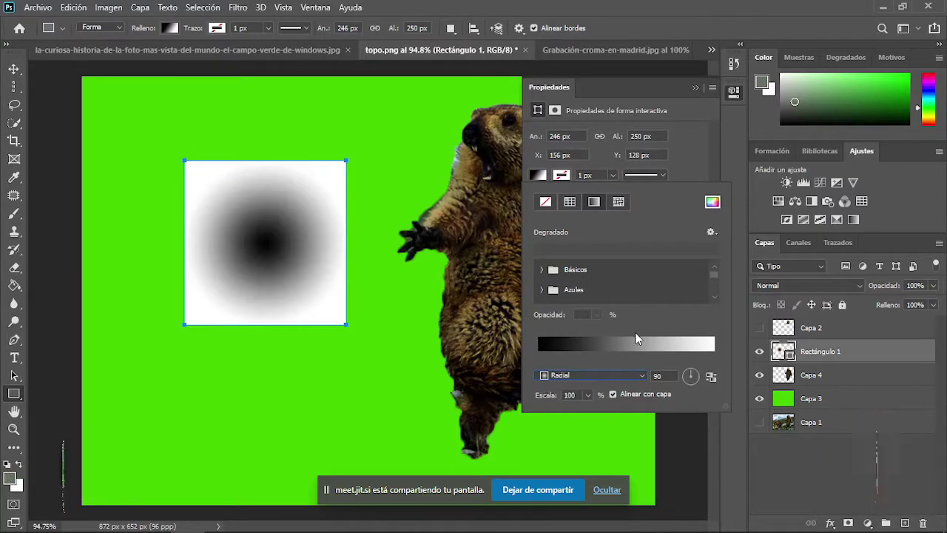
{"action": "left_click", "coordinate": [604, 376]}
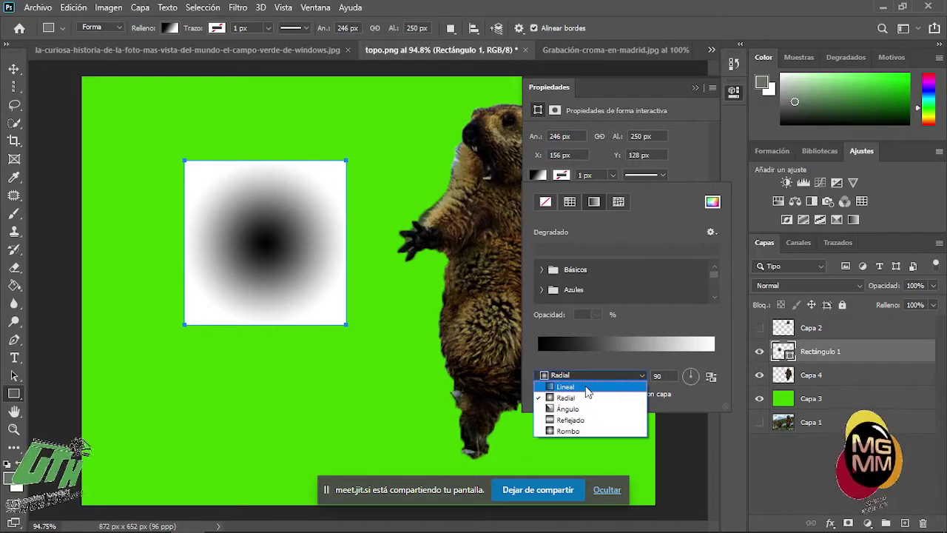
{"action": "left_click", "coordinate": [589, 386]}
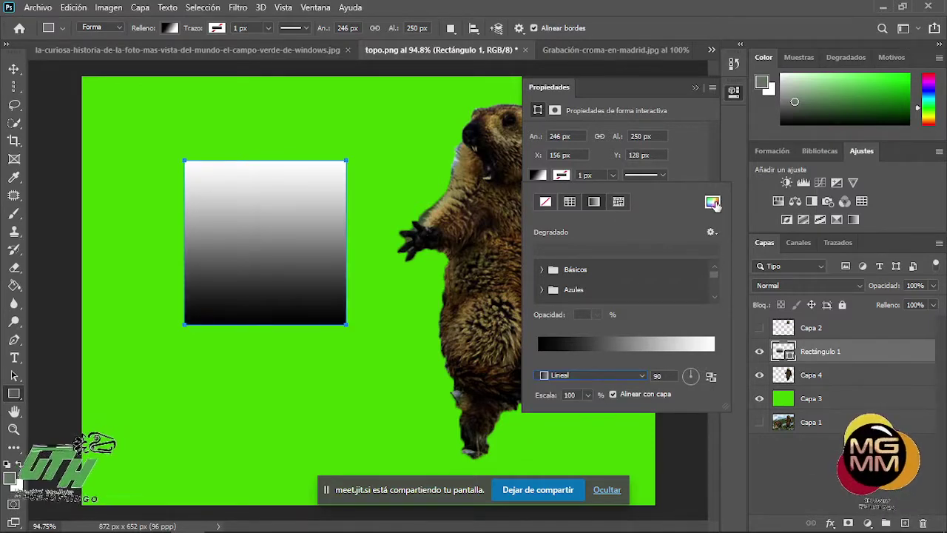
- Try a solid dark red fill on the rectangle and return it to the linear gradient fill
{"action": "left_click", "coordinate": [712, 202]}
{"action": "type", "text": "680707"}
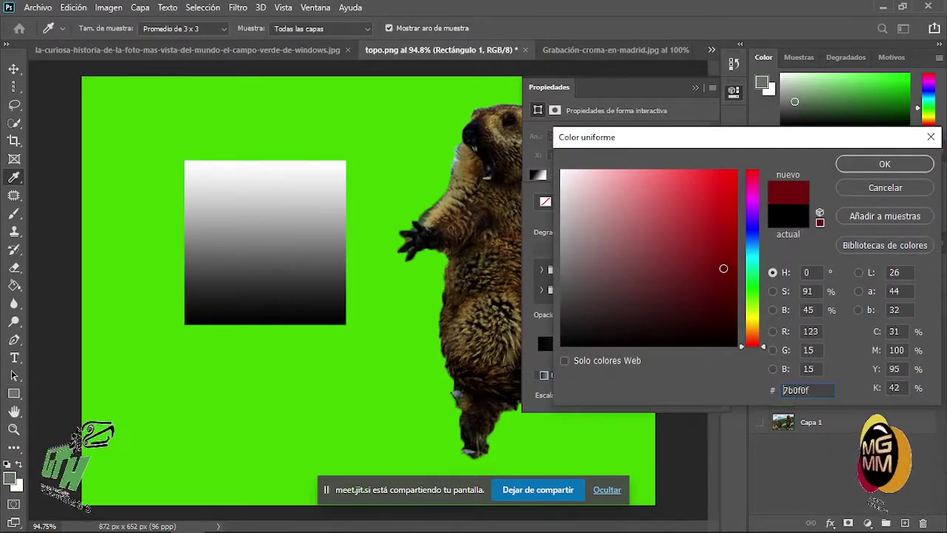
{"action": "key", "text": "Return"}
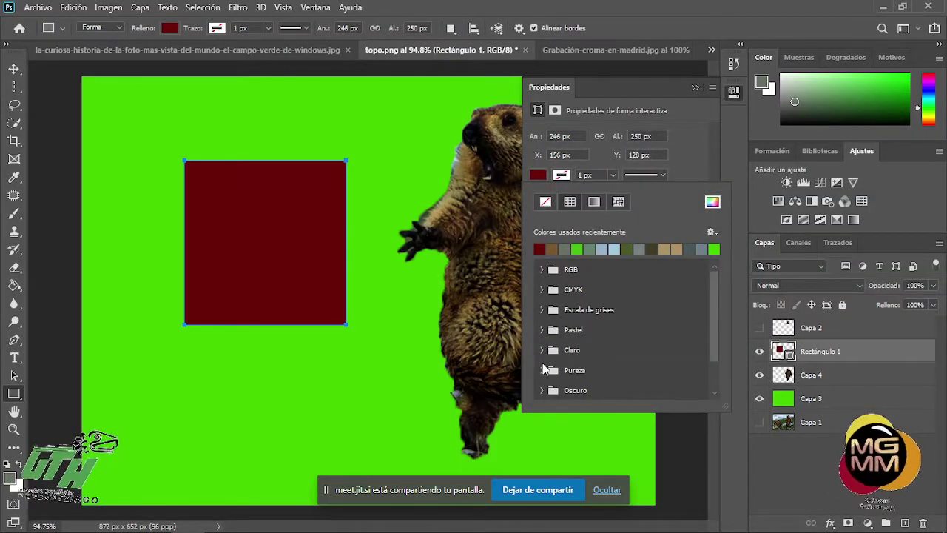
{"action": "left_click", "coordinate": [594, 201]}
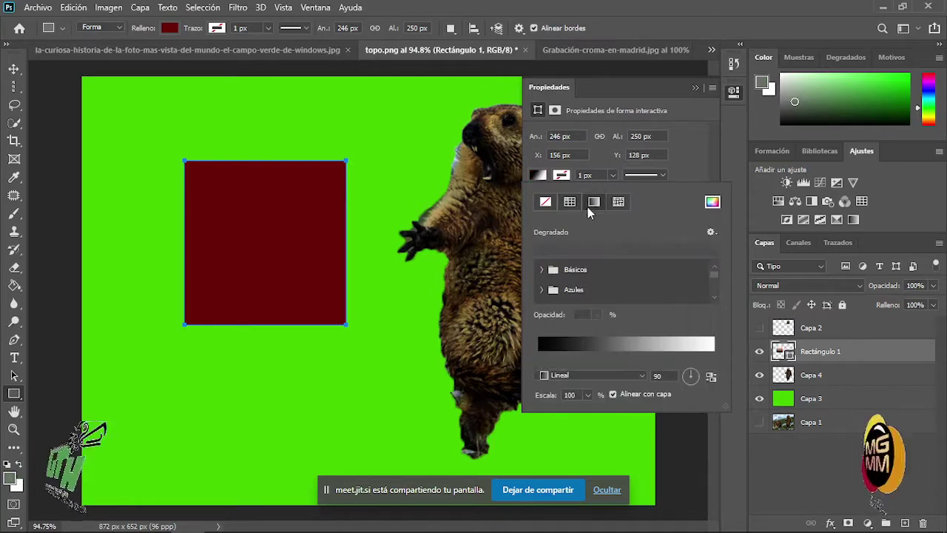
- Edit the rectangle's fill gradient and change its black color stop to red bb1717
{"action": "left_click", "coordinate": [587, 347]}
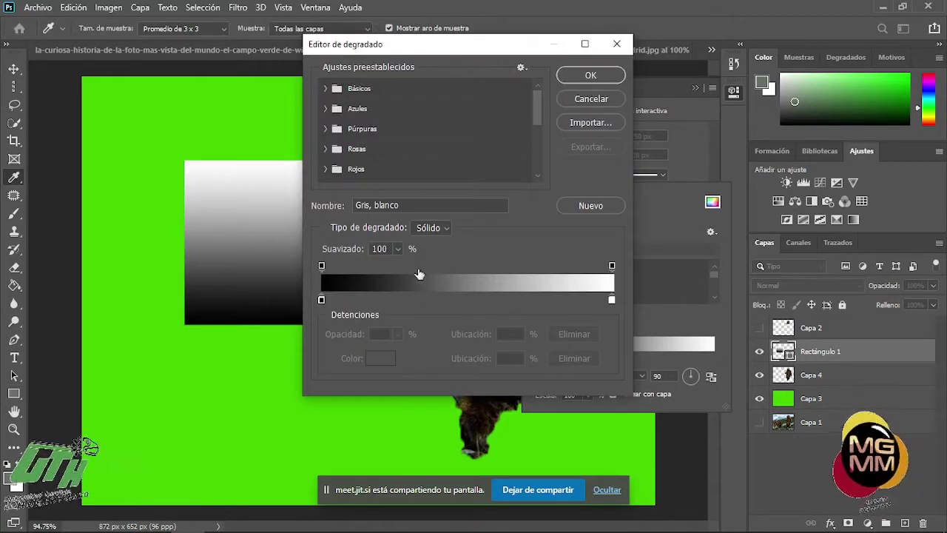
{"action": "left_click", "coordinate": [321, 299]}
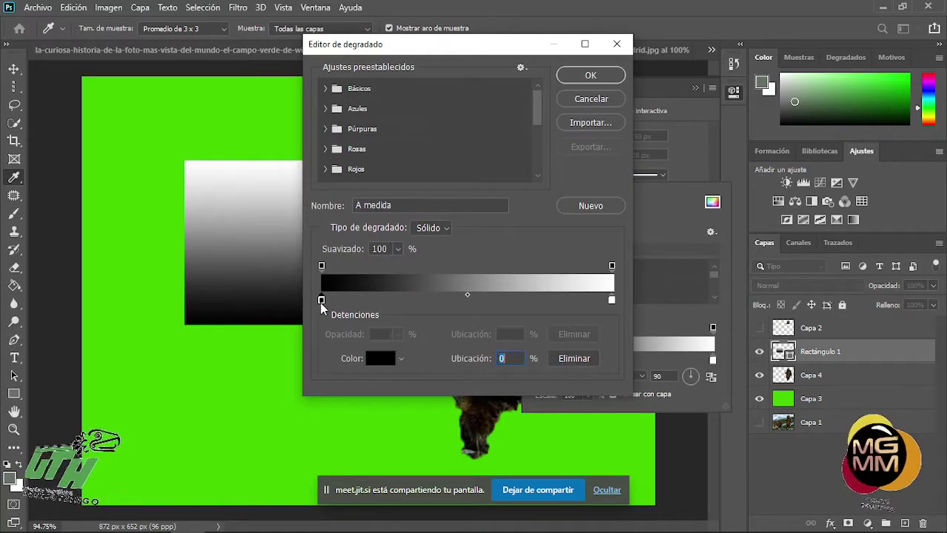
{"action": "left_click", "coordinate": [378, 358]}
{"action": "left_click", "coordinate": [712, 217]}
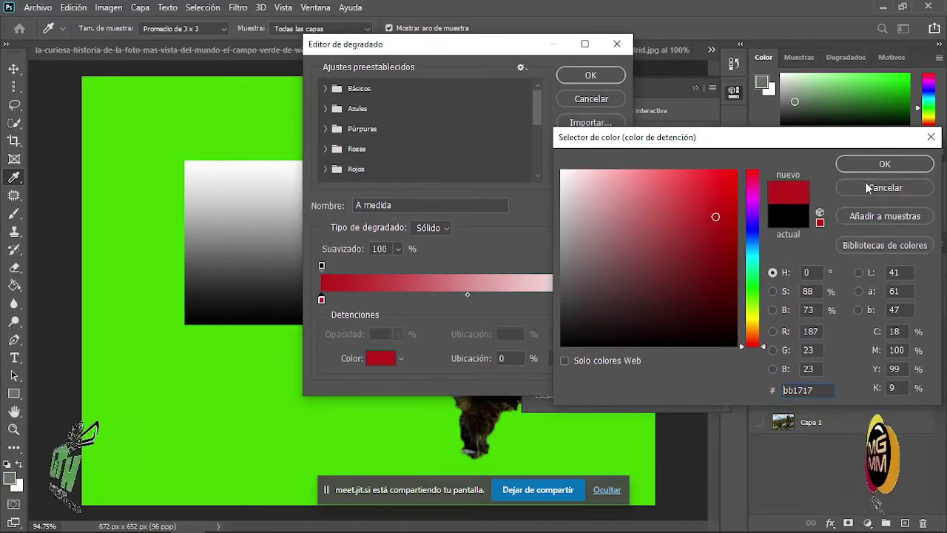
{"action": "left_click", "coordinate": [885, 163]}
- Change the gradient's white end stop to a bright yellow and accept the edited gradient
{"action": "left_click", "coordinate": [611, 300]}
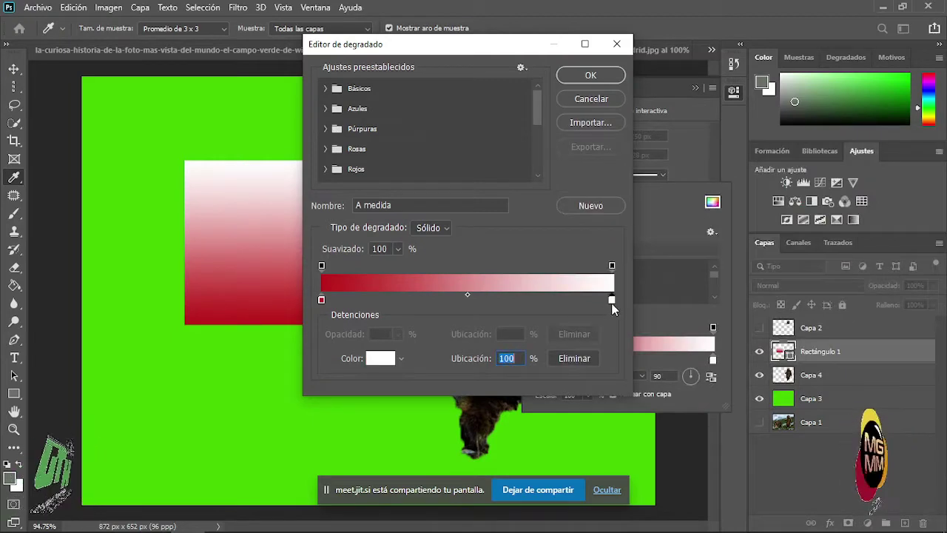
{"action": "double_click", "coordinate": [611, 300]}
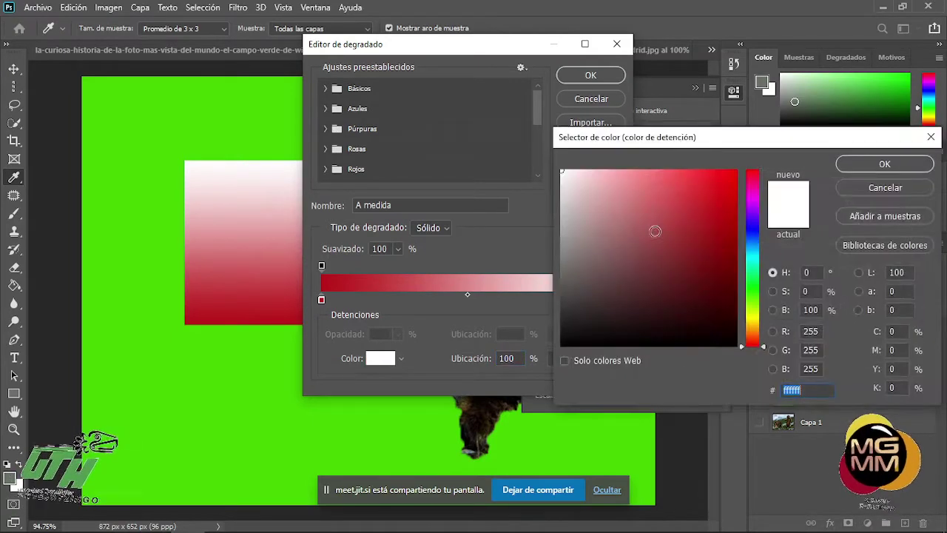
{"action": "left_click", "coordinate": [755, 299]}
{"action": "left_click", "coordinate": [756, 317]}
{"action": "left_click", "coordinate": [719, 226]}
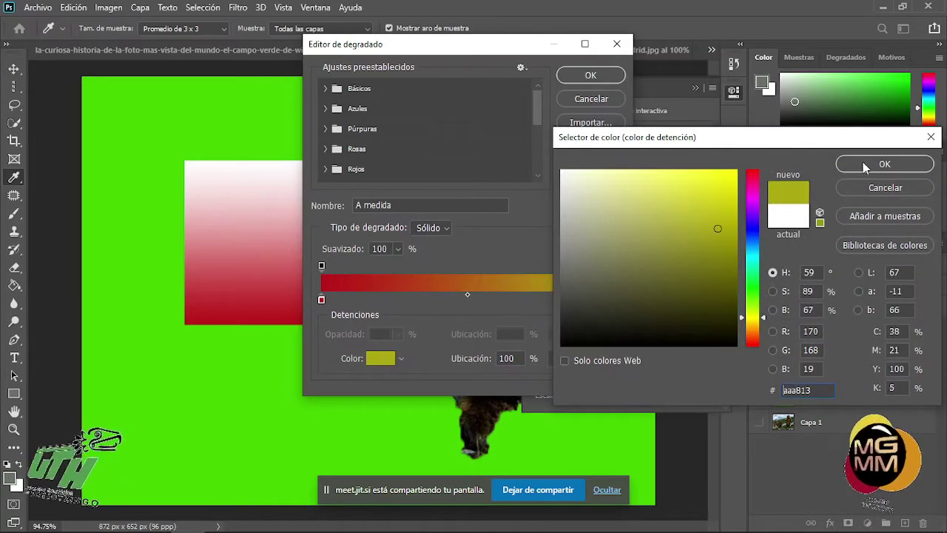
{"action": "left_click", "coordinate": [711, 182]}
{"action": "left_click", "coordinate": [884, 164]}
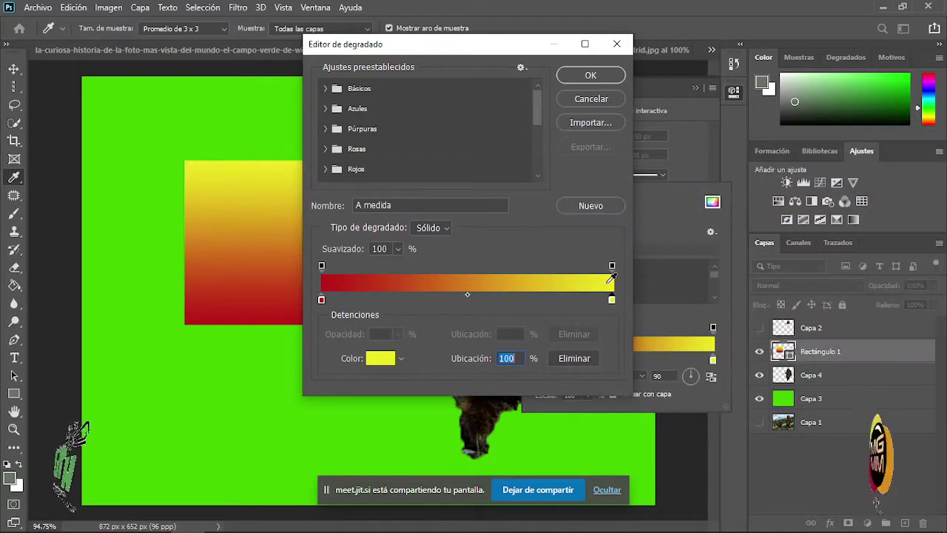
{"action": "left_click", "coordinate": [604, 79]}
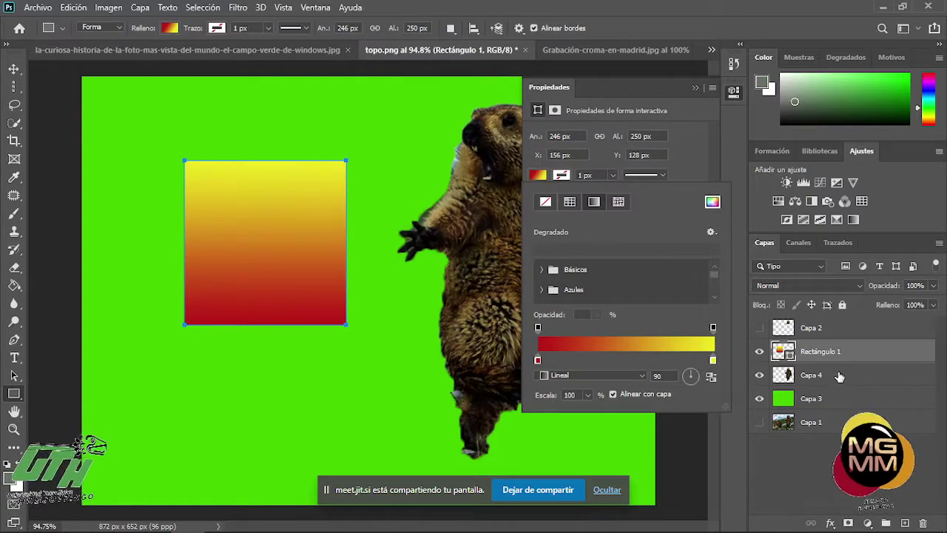
- Add a Bisel y relieve effect to the rectangle layer with a depth of 563% and a size of 43 px
{"action": "left_click", "coordinate": [827, 522]}
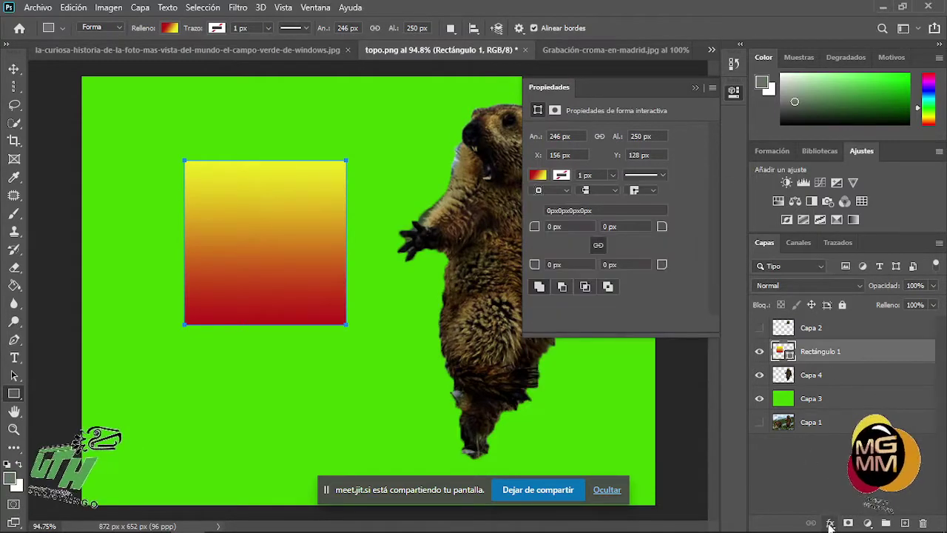
{"action": "left_click", "coordinate": [843, 408]}
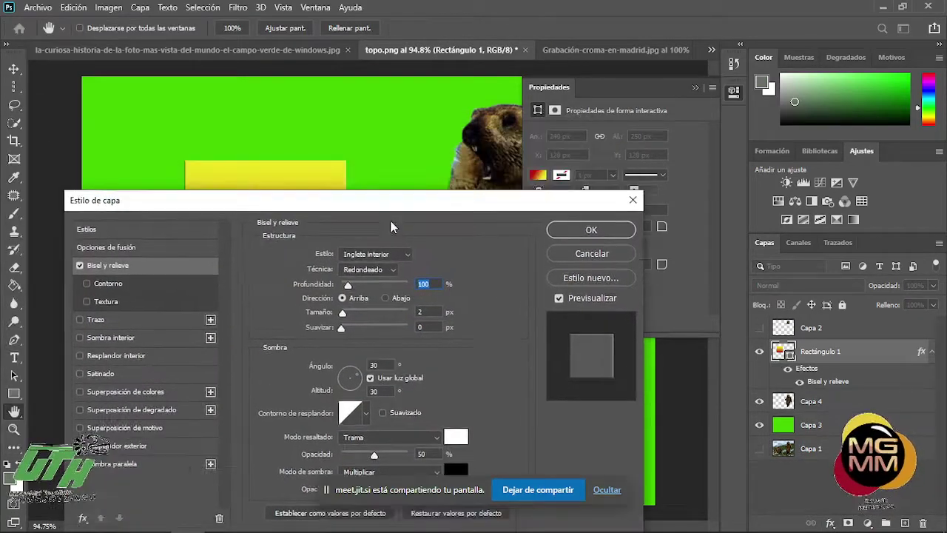
{"action": "left_click_drag", "start_coordinate": [390, 219], "coordinate": [733, 295]}
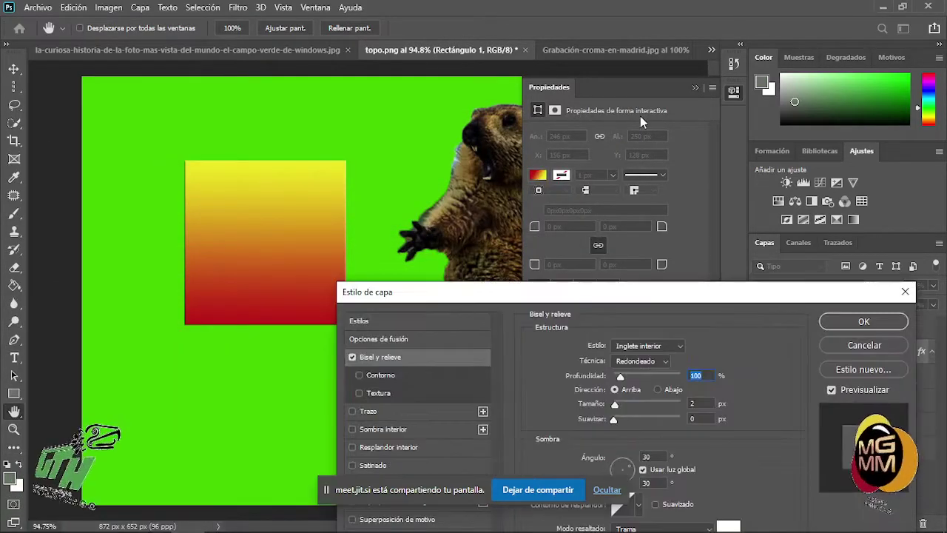
{"action": "left_click_drag", "start_coordinate": [640, 116], "coordinate": [679, 110]}
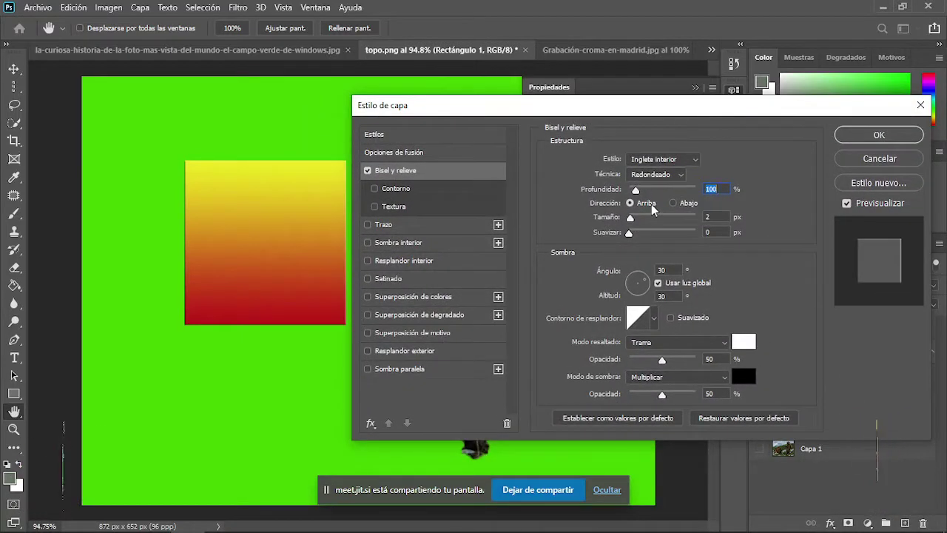
{"action": "left_click_drag", "start_coordinate": [635, 190], "coordinate": [669, 194]}
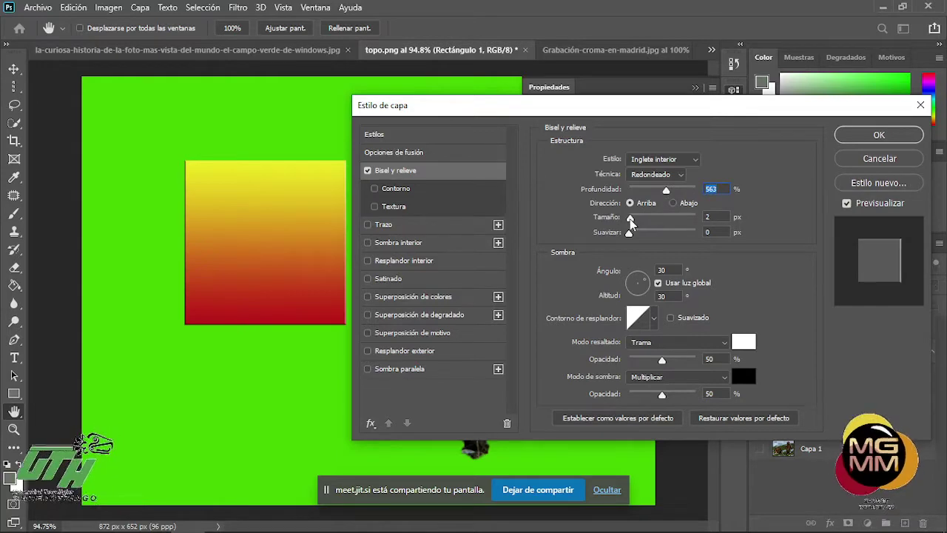
{"action": "left_click_drag", "start_coordinate": [629, 219], "coordinate": [629, 243]}
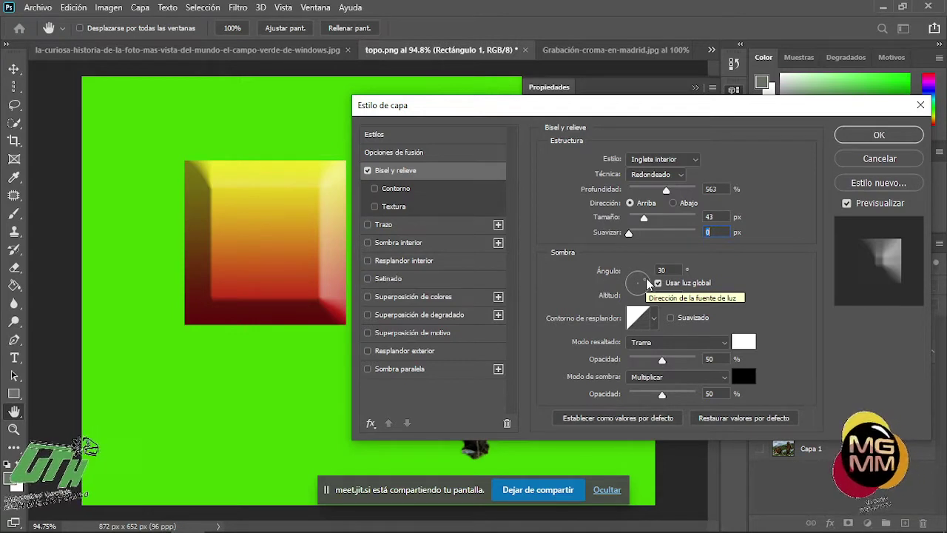
- Try different global light directions on the bevel, with angles of 155°, -142° and -48°
{"action": "left_click_drag", "start_coordinate": [647, 284], "coordinate": [632, 279]}
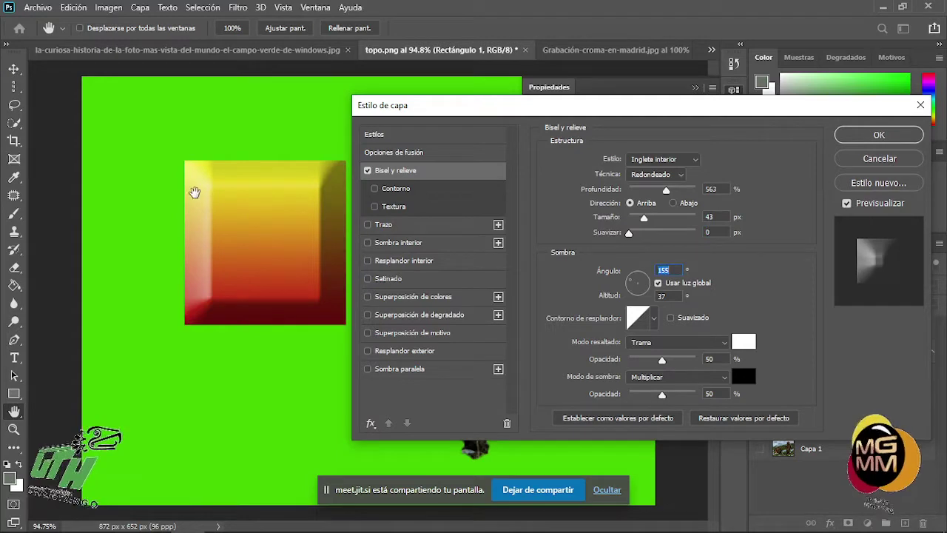
{"action": "left_click", "coordinate": [632, 284]}
{"action": "left_click_drag", "start_coordinate": [632, 283], "coordinate": [634, 289]}
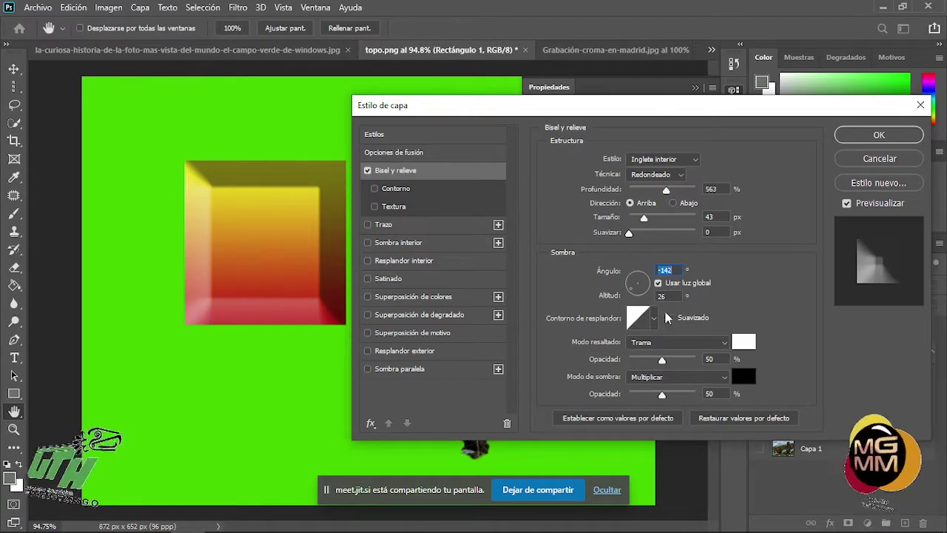
{"action": "left_click_drag", "start_coordinate": [634, 293], "coordinate": [646, 294]}
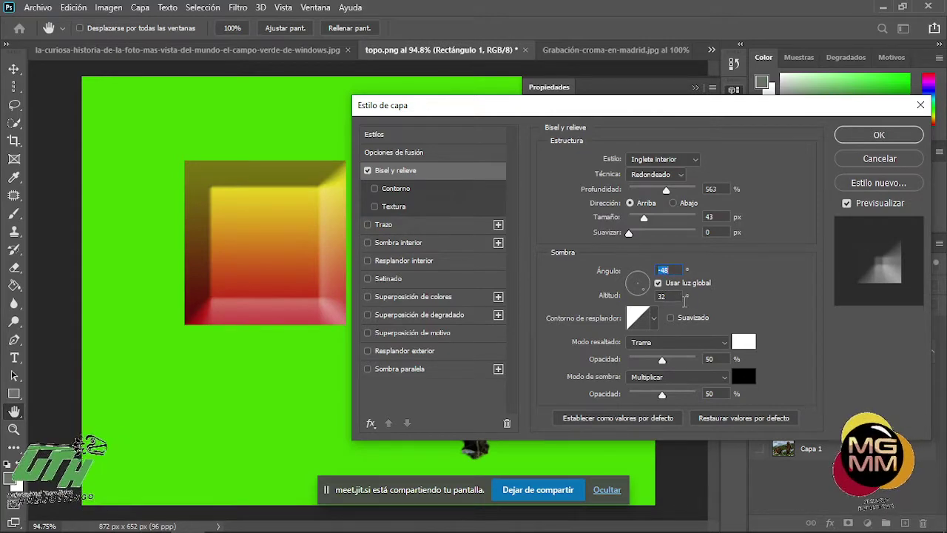
- Turn off global light for the bevel and set its light angle to -49° with an altitude of 32°
{"action": "type", "text": "90"}
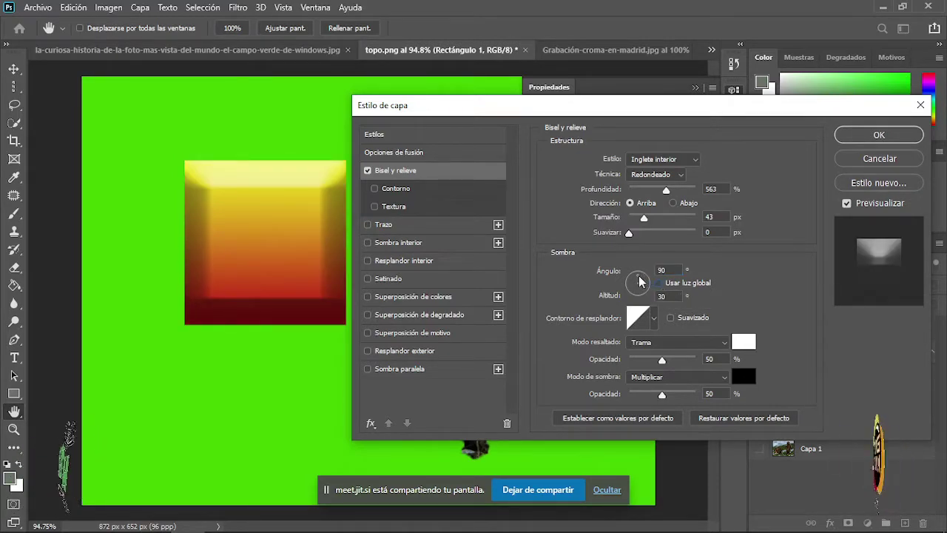
{"action": "left_click", "coordinate": [636, 277]}
{"action": "left_click_drag", "start_coordinate": [637, 278], "coordinate": [643, 294]}
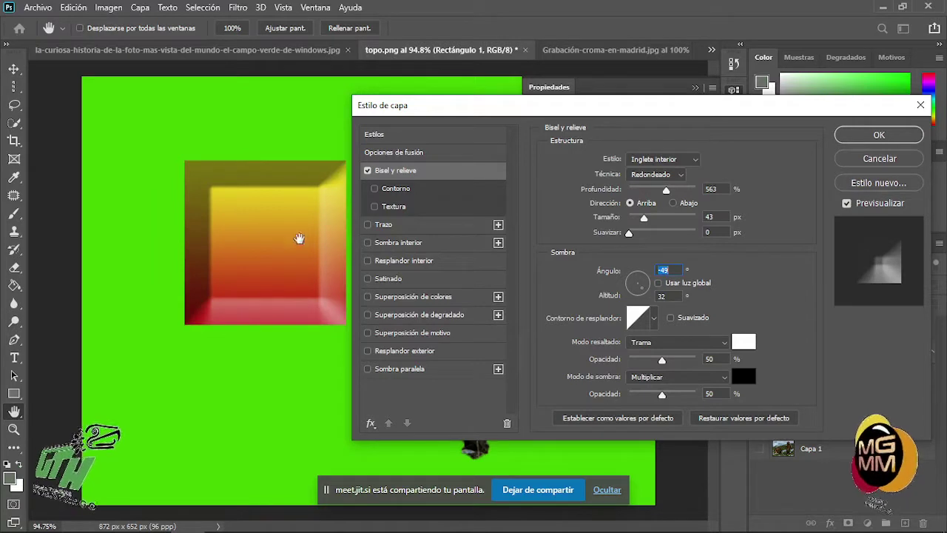
- Try several gloss contour presets on the bevel, including Desnivel - Superficial and the double-peaked curve
{"action": "left_click", "coordinate": [654, 321]}
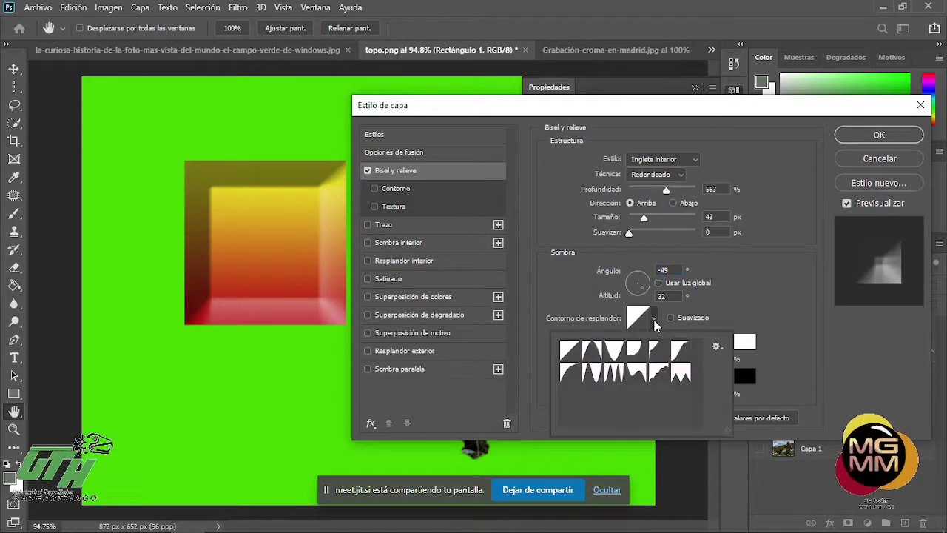
{"action": "left_click", "coordinate": [614, 372]}
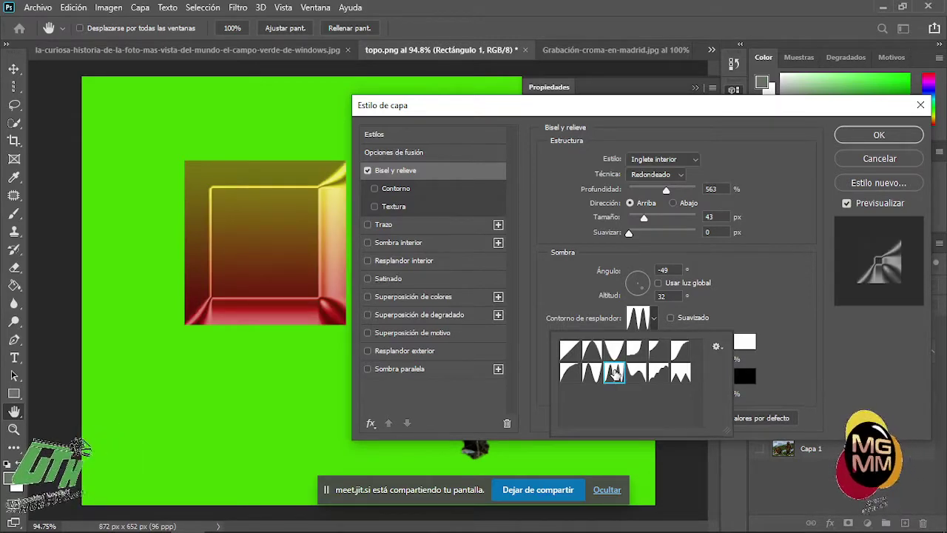
{"action": "left_click", "coordinate": [599, 370]}
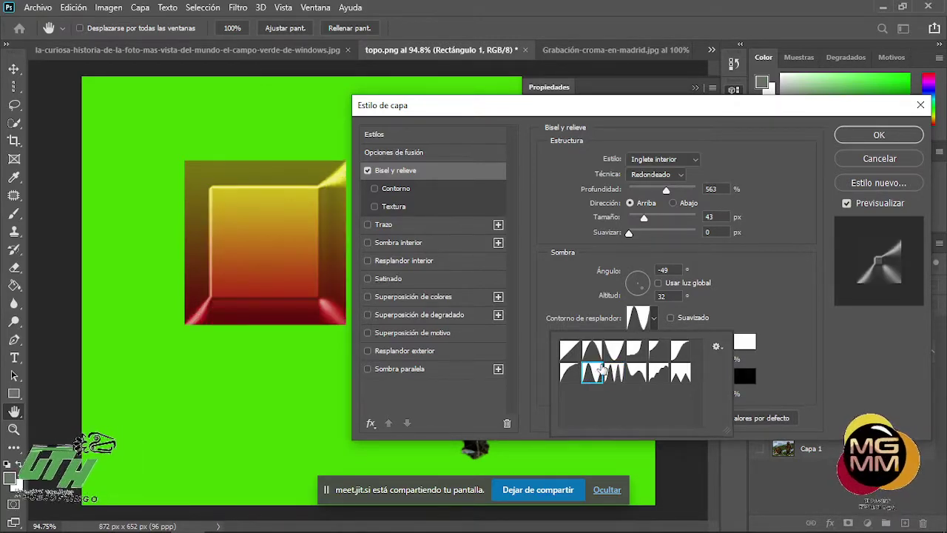
{"action": "left_click", "coordinate": [614, 350]}
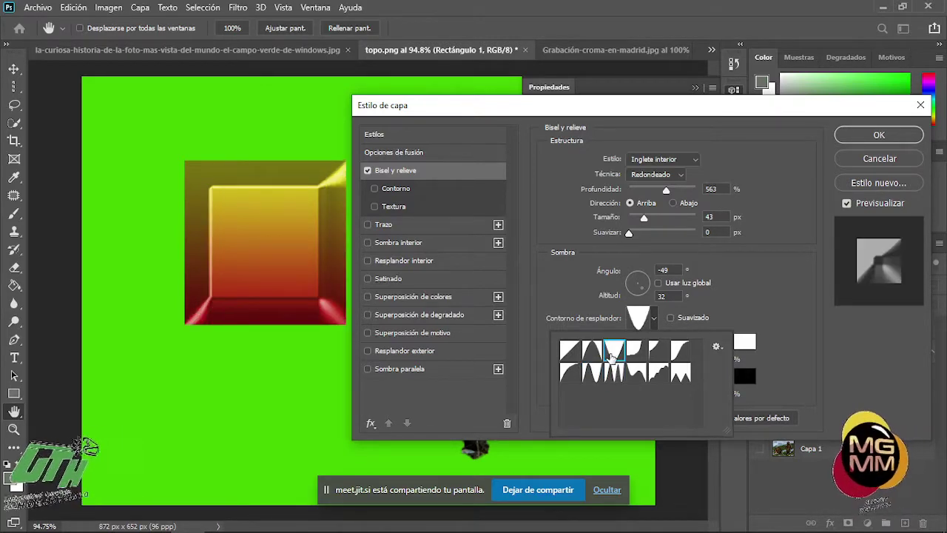
{"action": "left_click", "coordinate": [568, 374]}
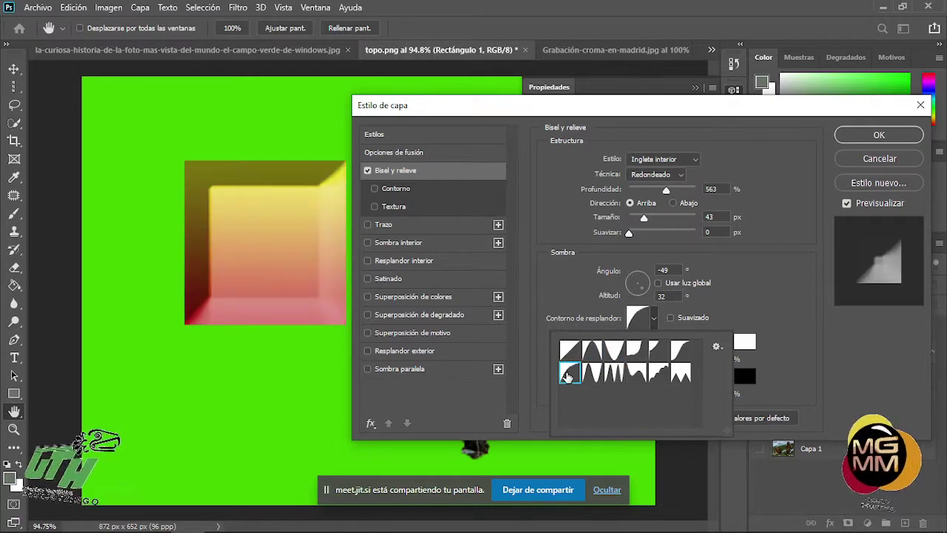
{"action": "left_click", "coordinate": [657, 373]}
{"action": "left_click", "coordinate": [681, 349]}
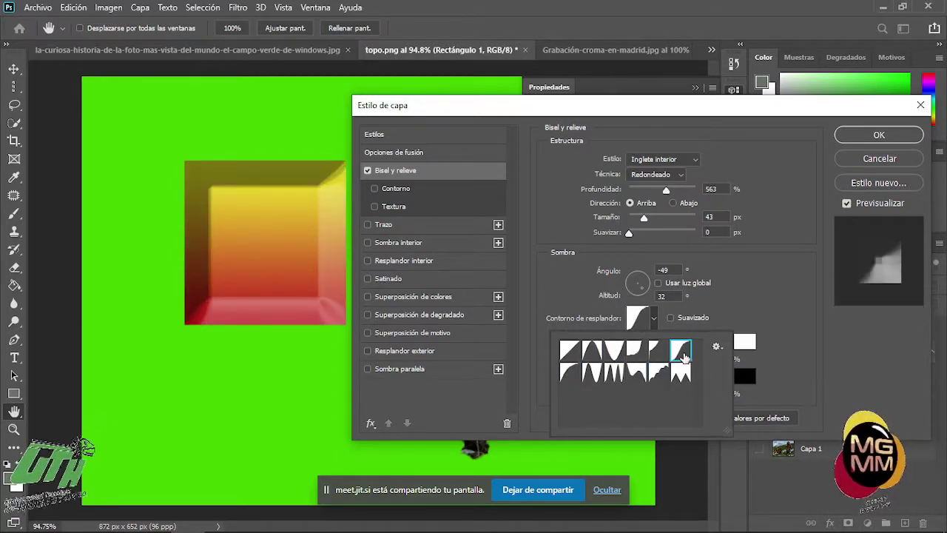
{"action": "left_click", "coordinate": [682, 376]}
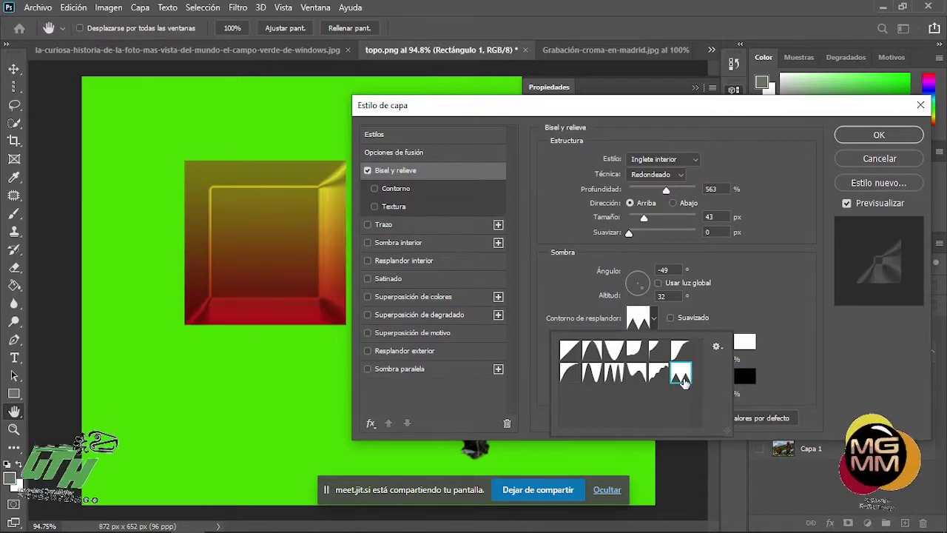
{"action": "left_click", "coordinate": [656, 354]}
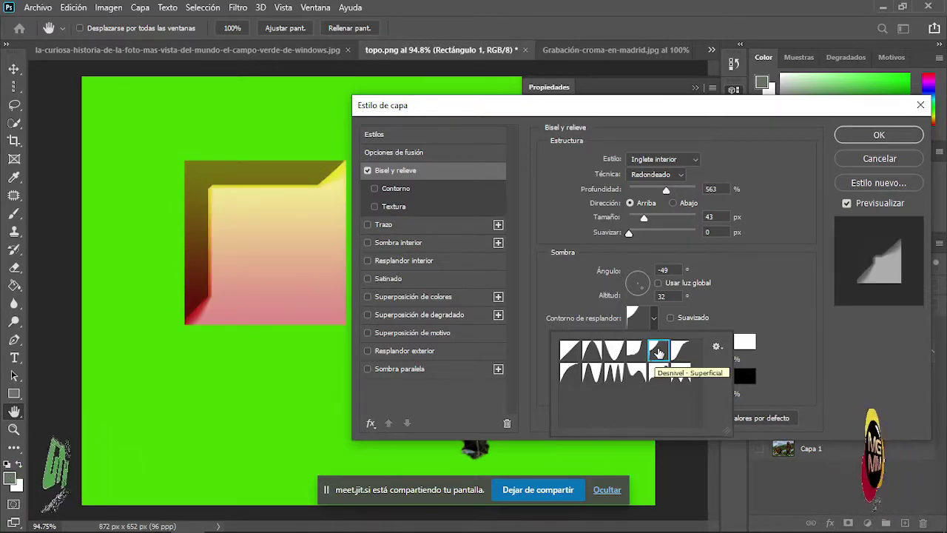
{"action": "left_click", "coordinate": [594, 370]}
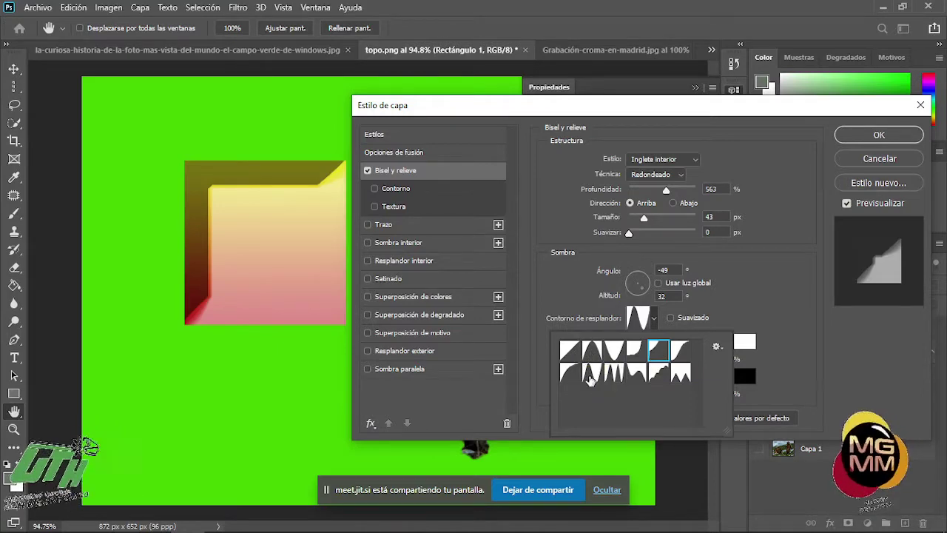
- Switch the gloss contour's Suavizado option on and off, and return the contour to the linear preset
{"action": "left_click", "coordinate": [670, 319]}
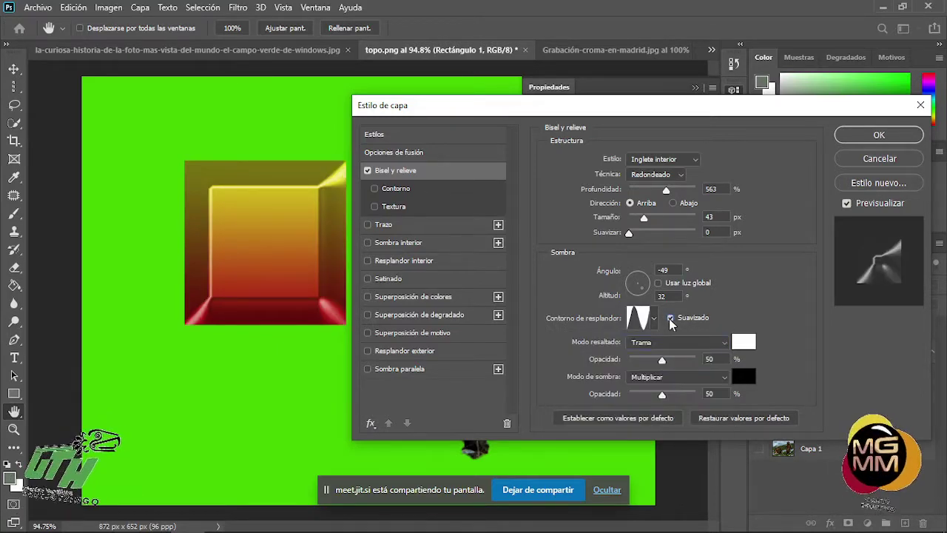
{"action": "left_click", "coordinate": [670, 319]}
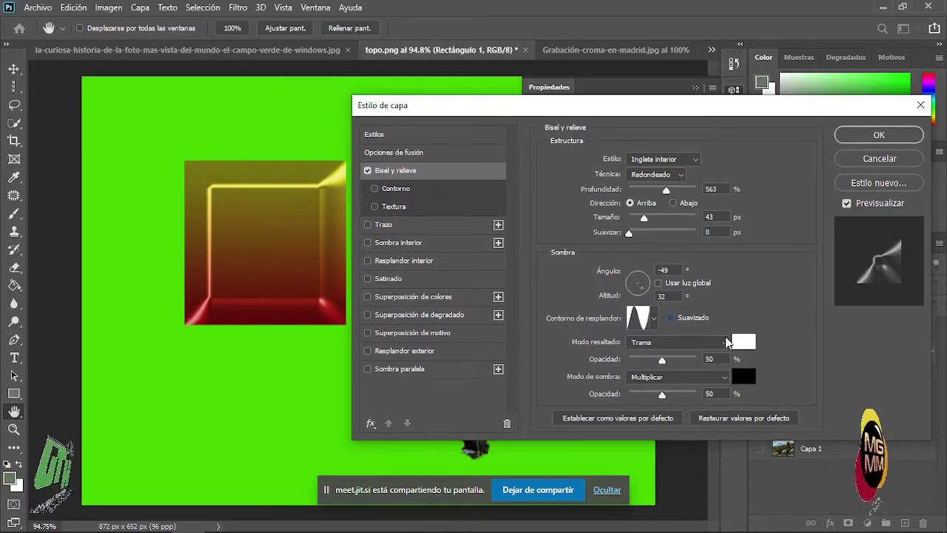
{"action": "left_click", "coordinate": [723, 342]}
{"action": "left_click", "coordinate": [798, 288]}
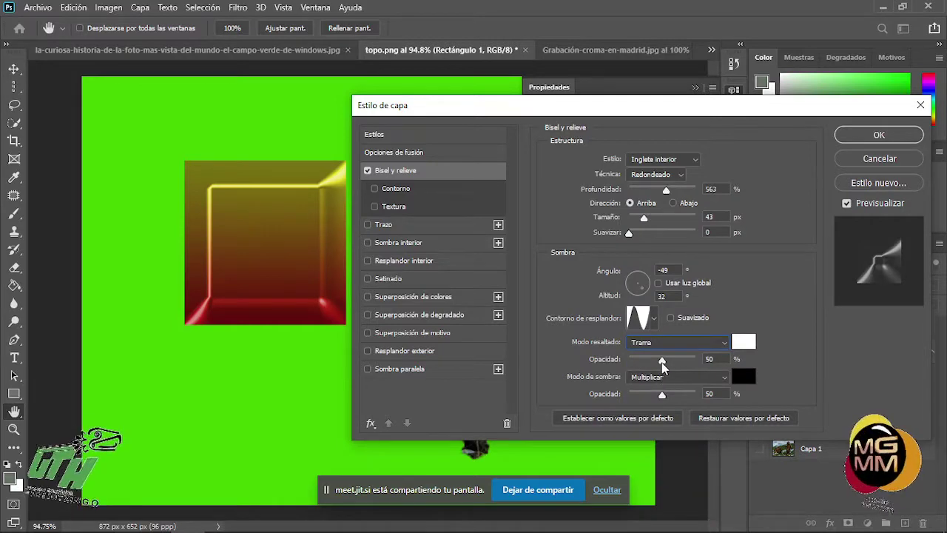
{"action": "left_click", "coordinate": [640, 333]}
{"action": "left_click", "coordinate": [577, 358]}
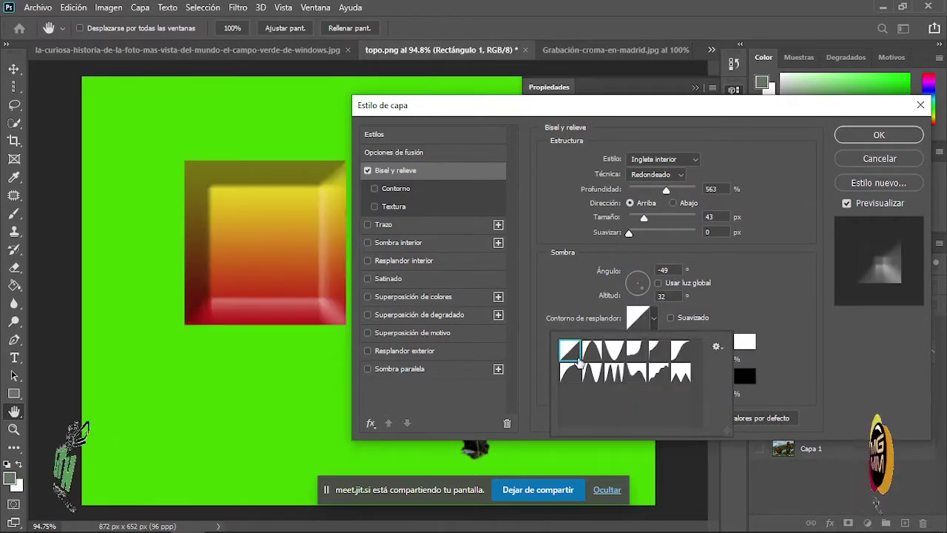
- Set the bevel's highlight opacity to 34% and shadow opacity to 42%, and apply the layer style
{"action": "left_click", "coordinate": [769, 362]}
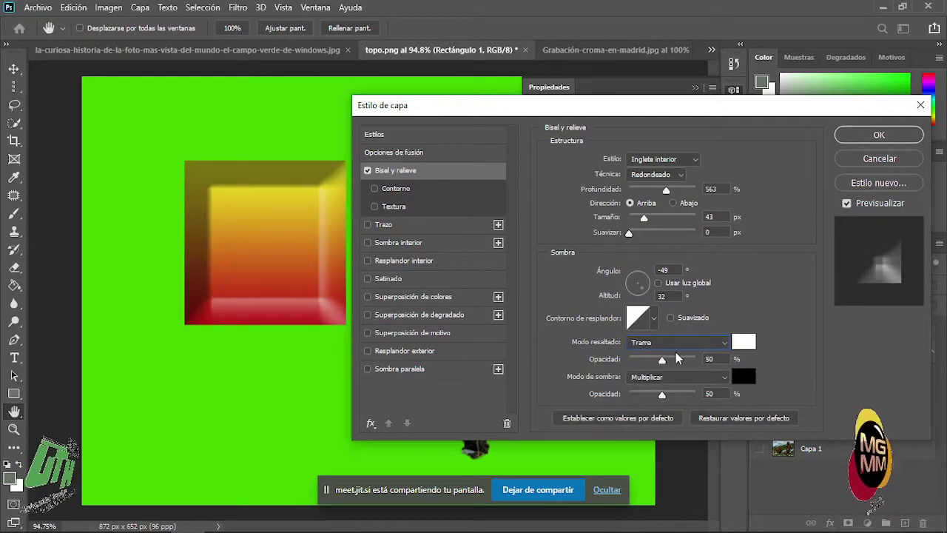
{"action": "left_click_drag", "start_coordinate": [663, 361], "coordinate": [657, 392]}
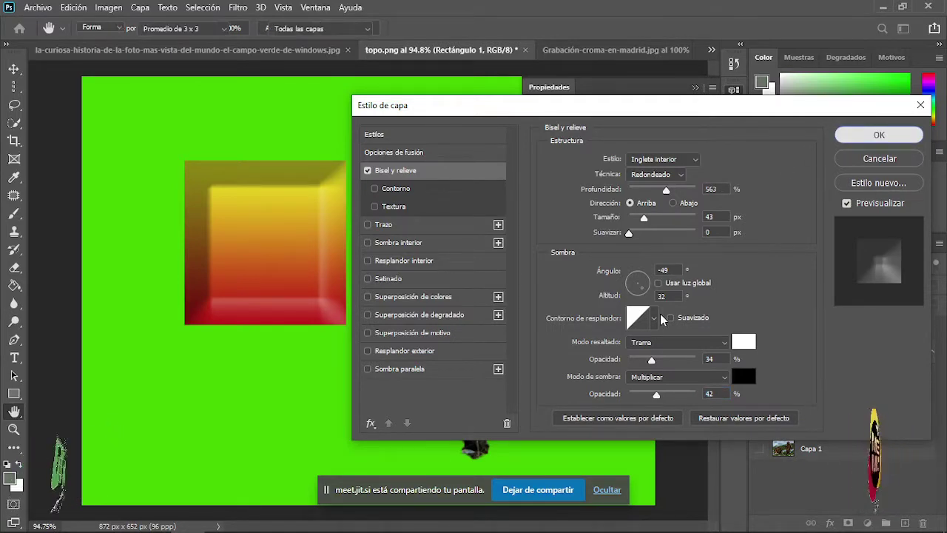
{"action": "key", "text": "Return"}
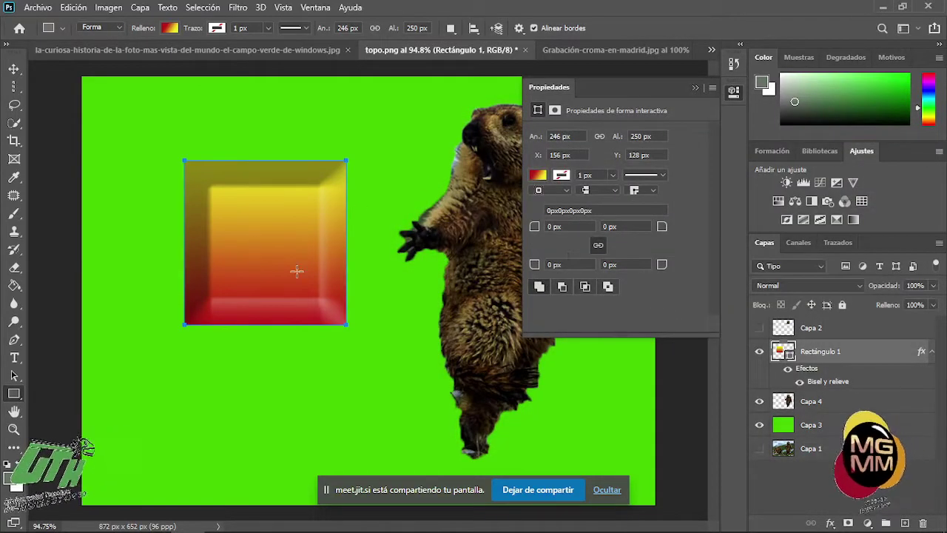
- Move the beveled gradient rectangle over the marmot's torso and collapse the shape properties
{"action": "left_click", "coordinate": [14, 69]}
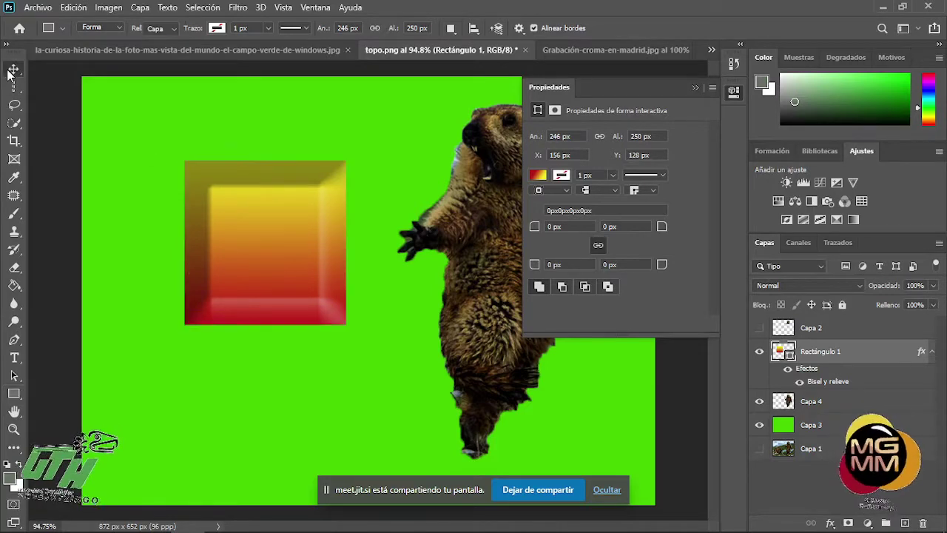
{"action": "left_click_drag", "start_coordinate": [258, 268], "coordinate": [447, 260]}
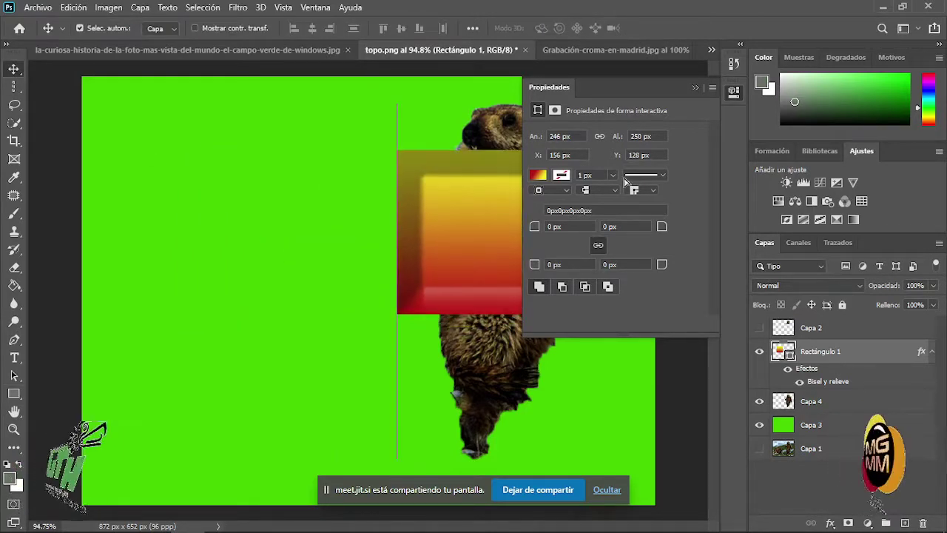
{"action": "left_click", "coordinate": [692, 88]}
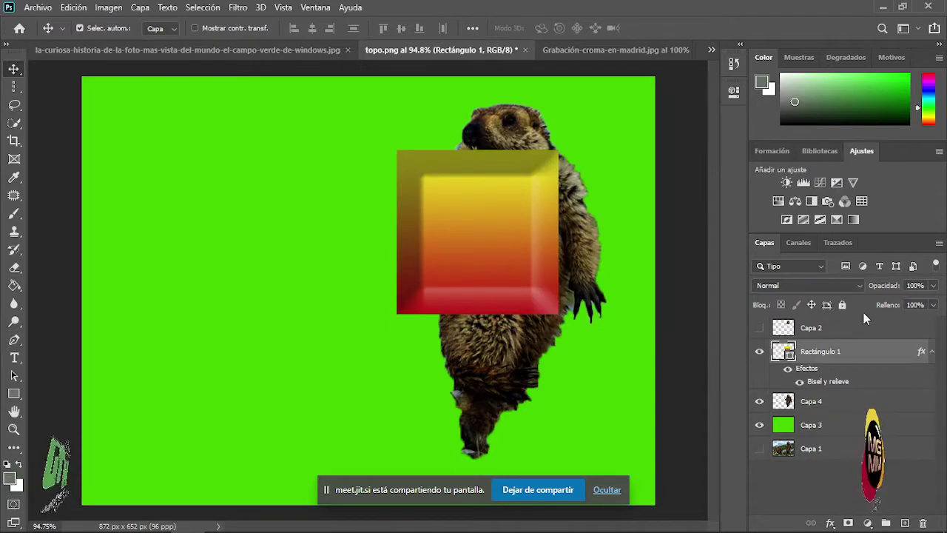
- Set the rectangle layer's blend mode to Multiplicar and move it over the marmot's head and chest
{"action": "left_click", "coordinate": [813, 286]}
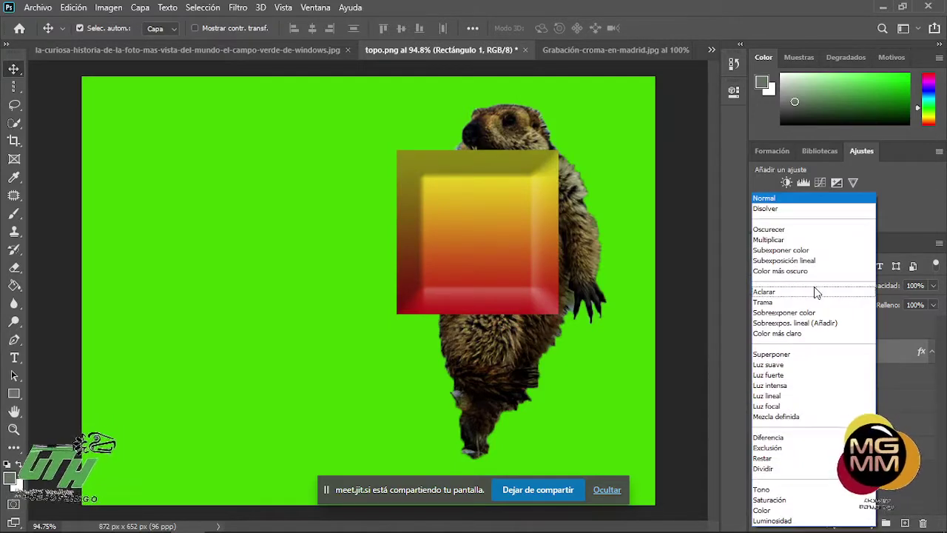
{"action": "left_click", "coordinate": [819, 246]}
{"action": "left_click_drag", "start_coordinate": [491, 265], "coordinate": [515, 217]}
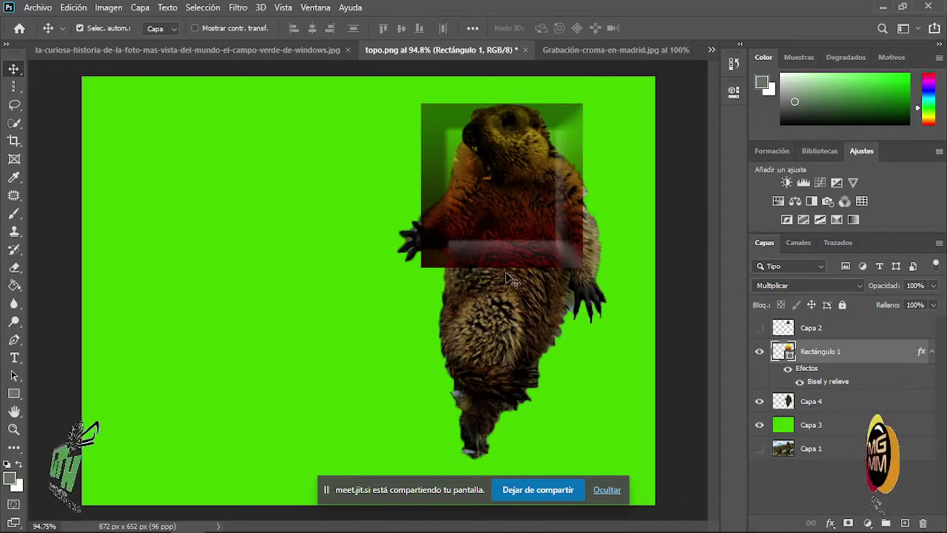
{"action": "key", "text": "ctrl"}
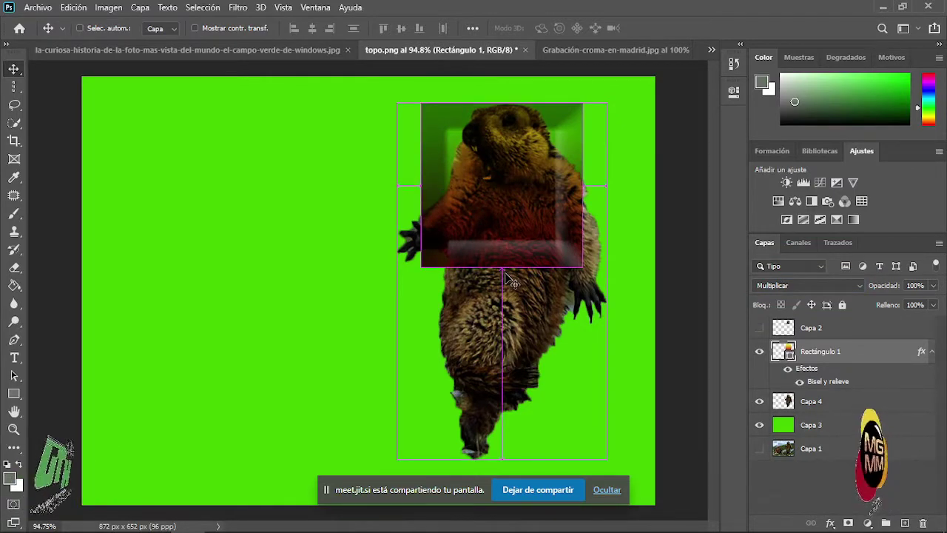
{"action": "key", "text": "ctrl+t"}
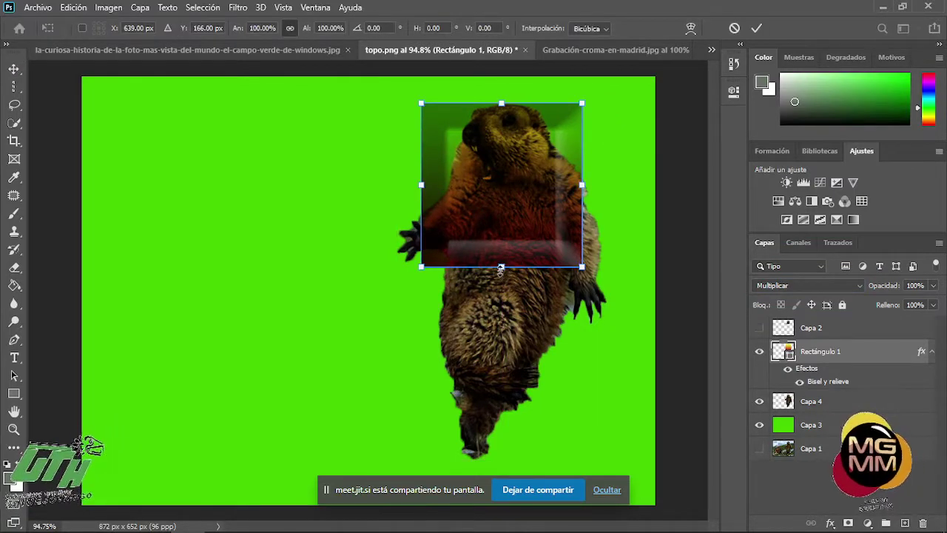
{"action": "key", "text": "Return"}
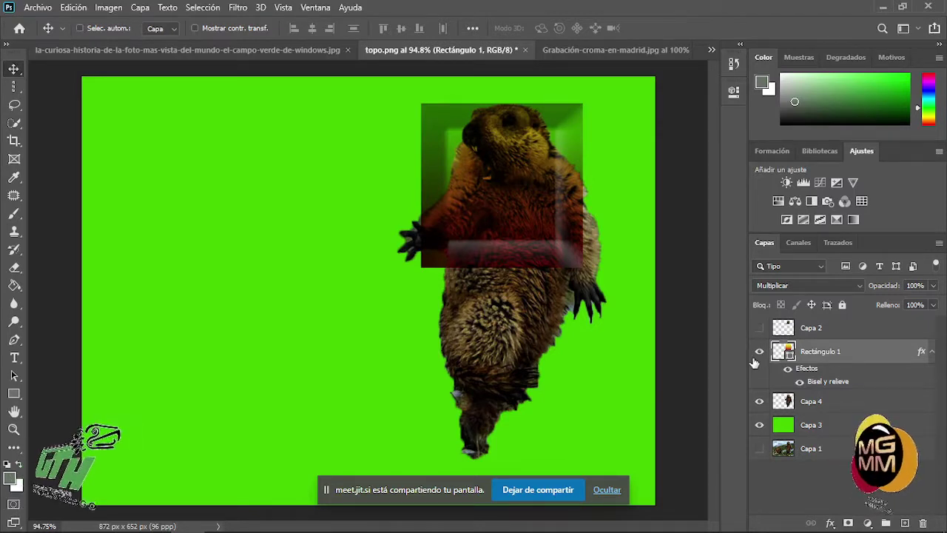
- Free-transform the rectangle without locked proportions to frame the whole marmot, about 137% wide and 222% high
{"action": "key", "text": "ctrl+t"}
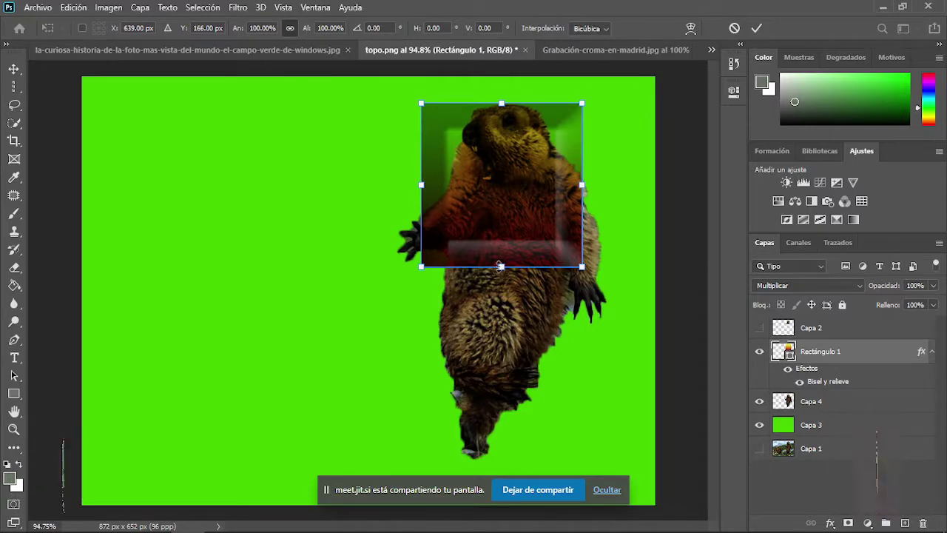
{"action": "left_click_drag", "start_coordinate": [502, 266], "coordinate": [502, 458]}
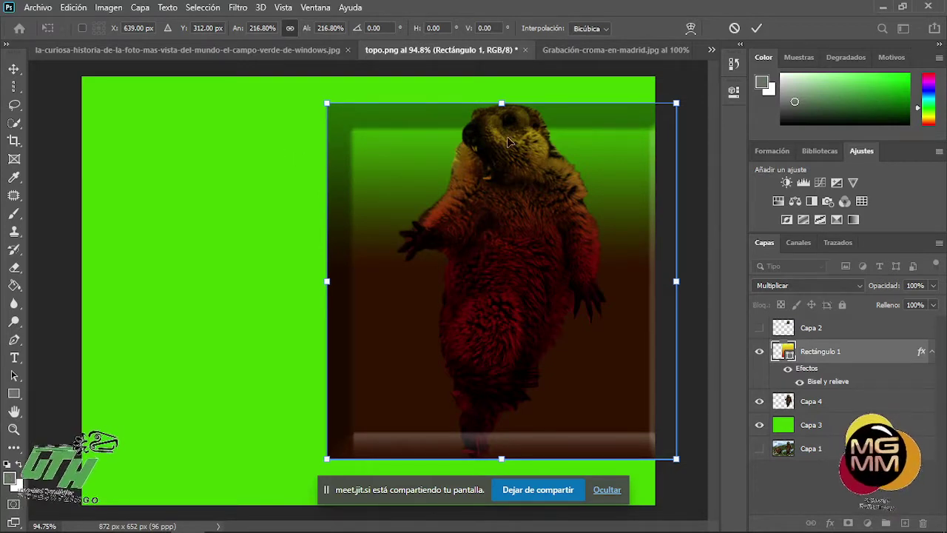
{"action": "left_click", "coordinate": [288, 29]}
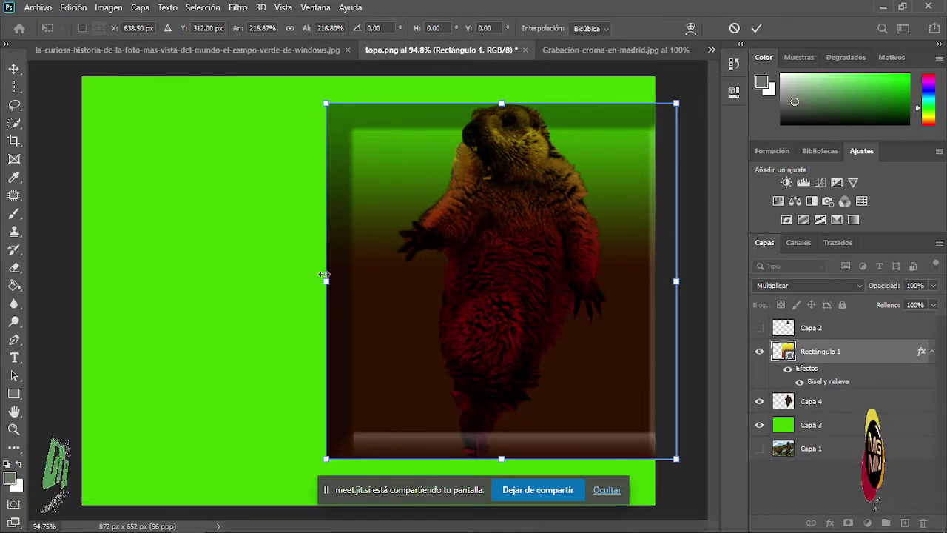
{"action": "left_click_drag", "start_coordinate": [326, 282], "coordinate": [398, 296]}
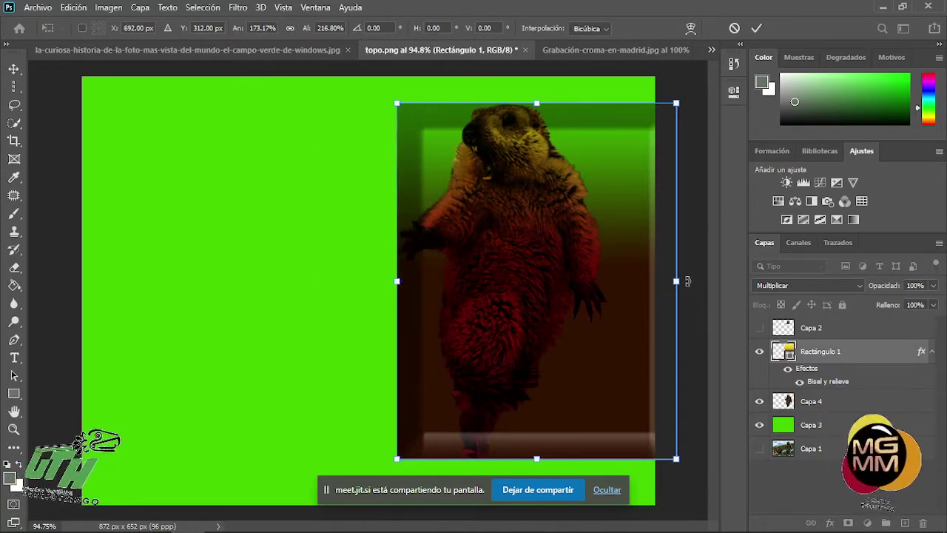
{"action": "left_click_drag", "start_coordinate": [678, 281], "coordinate": [617, 290]}
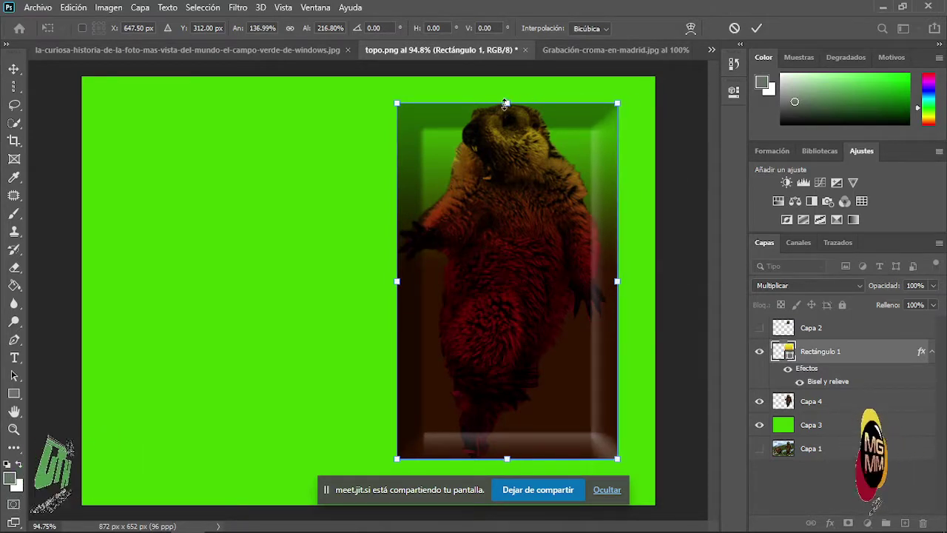
{"action": "left_click_drag", "start_coordinate": [505, 104], "coordinate": [506, 95]}
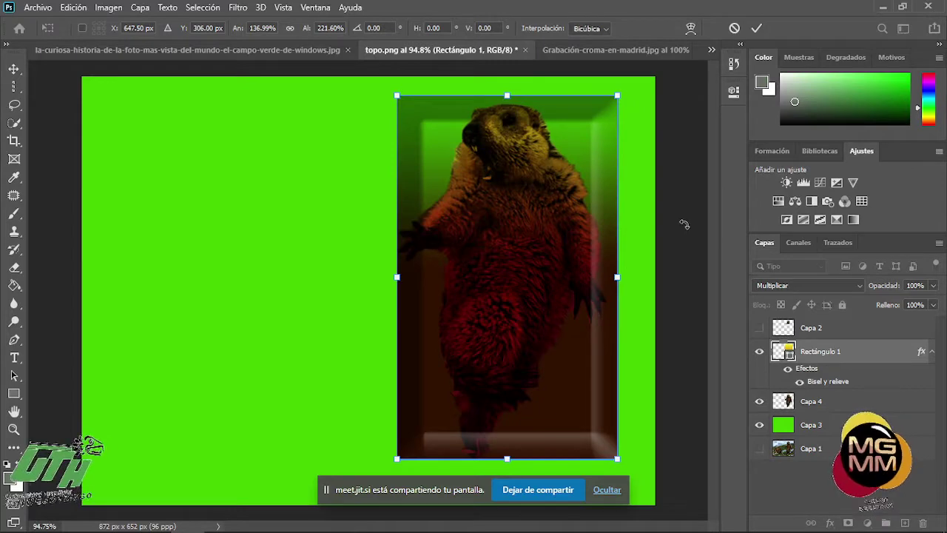
- Change the rectangle layer's blend mode to Luz suave, commit the transform and deselect the layer
{"action": "left_click", "coordinate": [806, 287]}
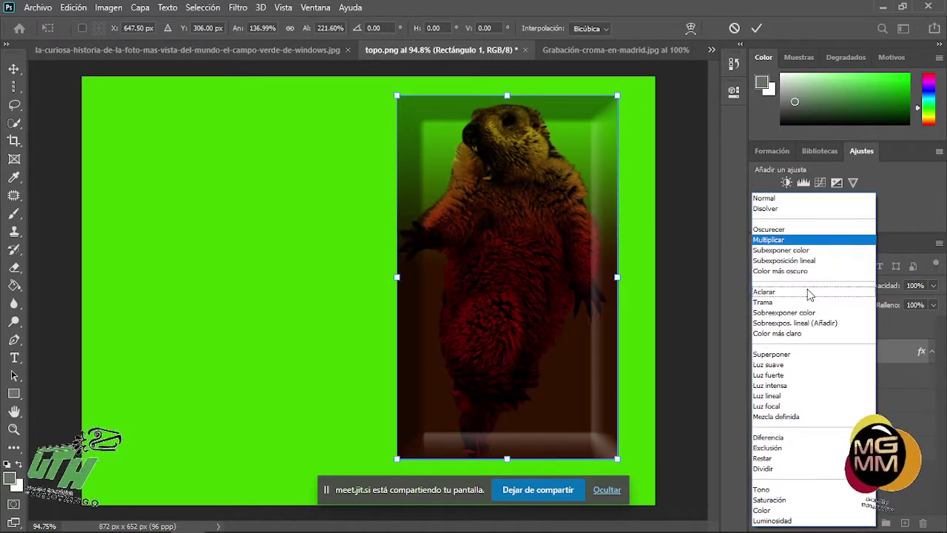
{"action": "left_click", "coordinate": [790, 366]}
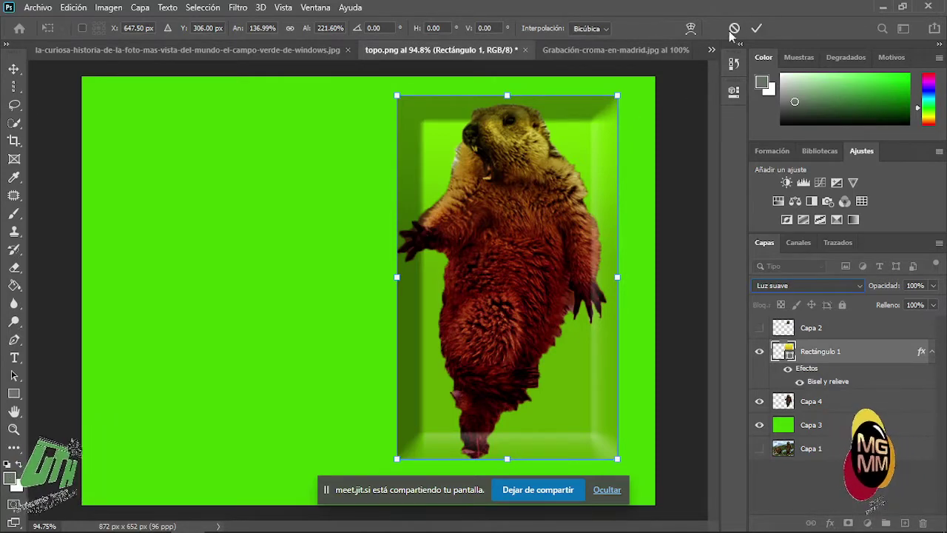
{"action": "left_click", "coordinate": [755, 31]}
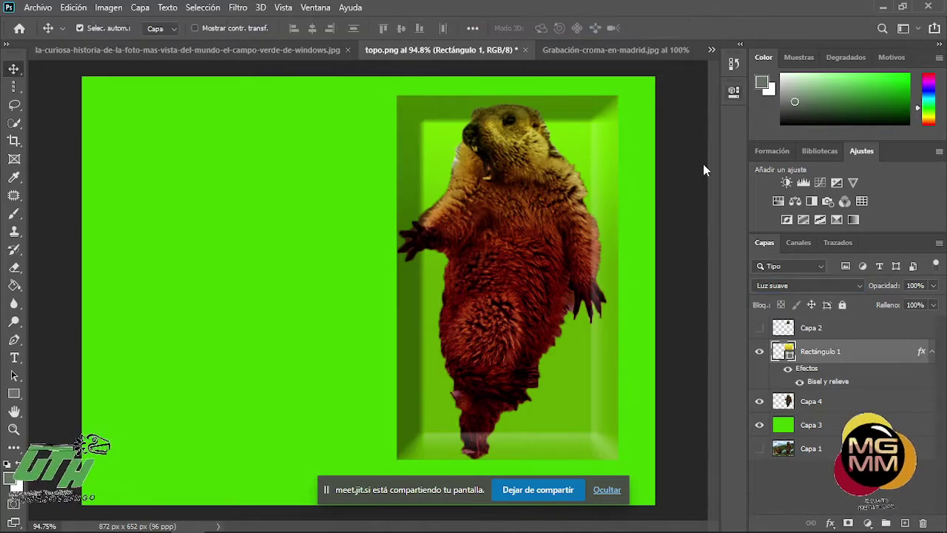
{"action": "left_click", "coordinate": [676, 291]}
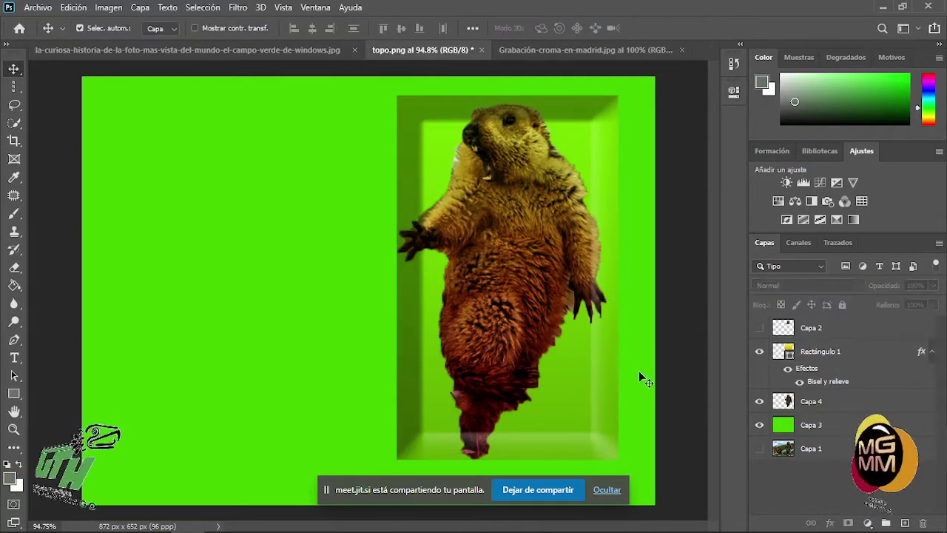
- Shift the rectangle partly off the marmot to compare the blending, and reposition it over the marmot's head and body
{"action": "left_click_drag", "start_coordinate": [537, 343], "coordinate": [411, 335]}
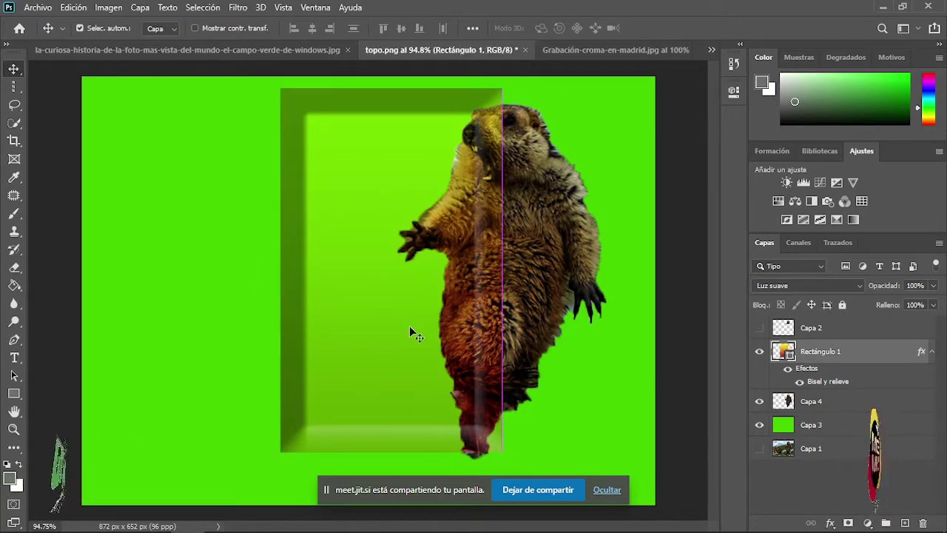
{"action": "left_click", "coordinate": [831, 522]}
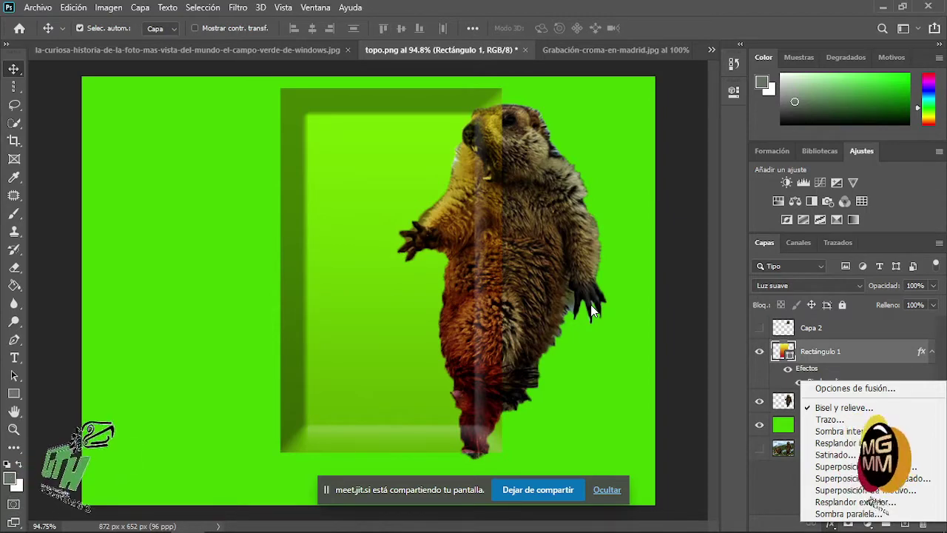
{"action": "left_click", "coordinate": [435, 314]}
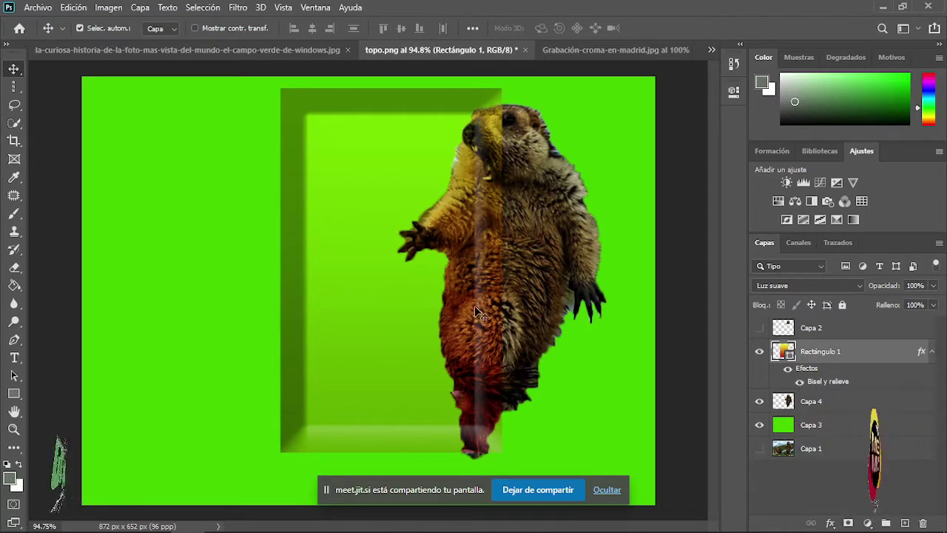
{"action": "left_click_drag", "start_coordinate": [436, 299], "coordinate": [497, 221]}
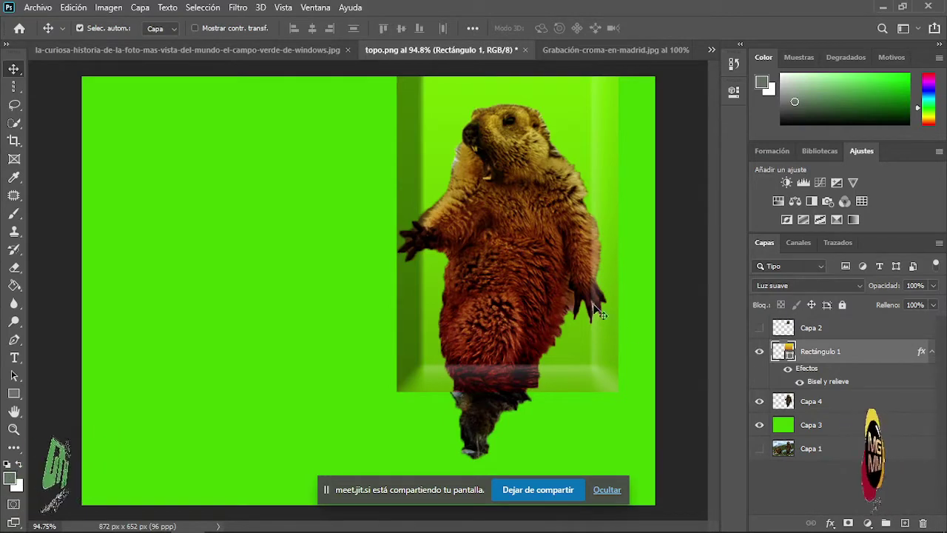
- Hide the green Capa 3 layer and duplicate the Fondo layer of the Windows green-field photo into topo.png
{"action": "left_click", "coordinate": [758, 427]}
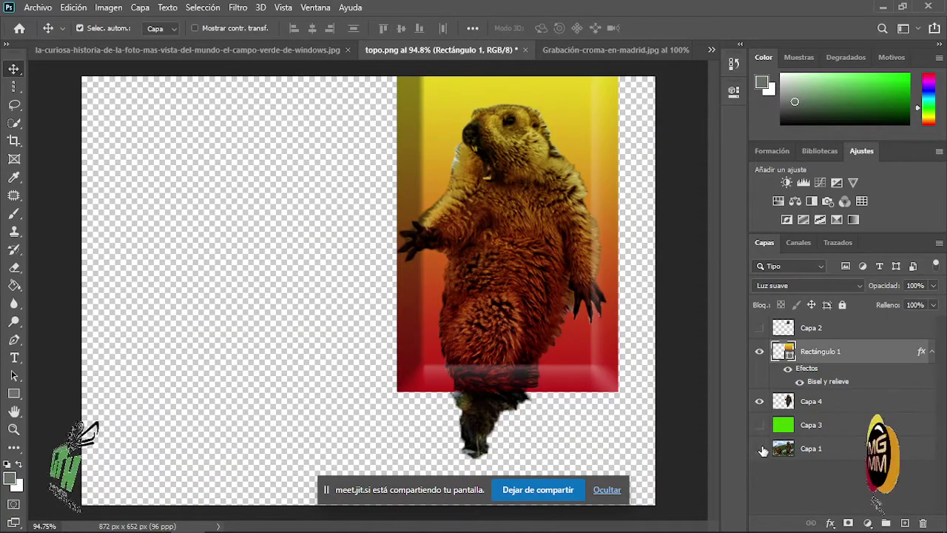
{"action": "left_click", "coordinate": [211, 51]}
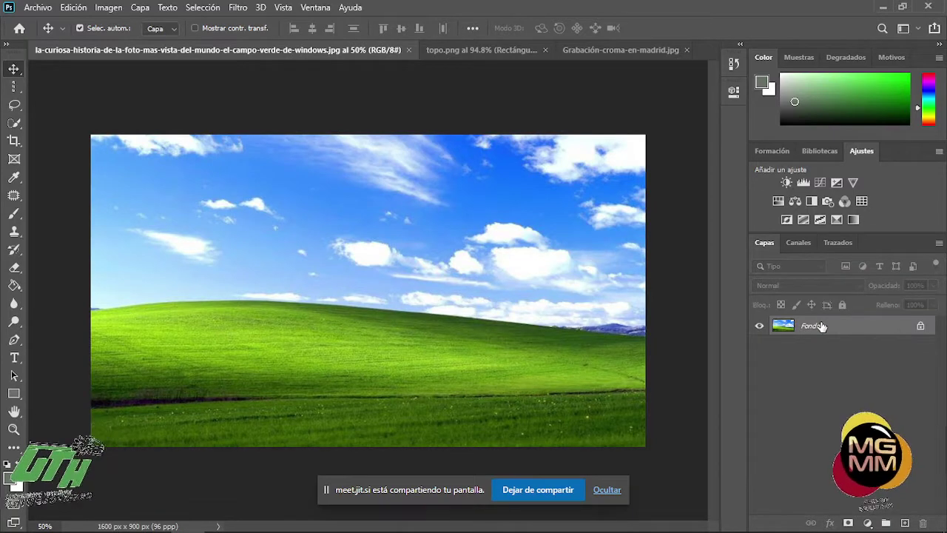
{"action": "right_click", "coordinate": [822, 327]}
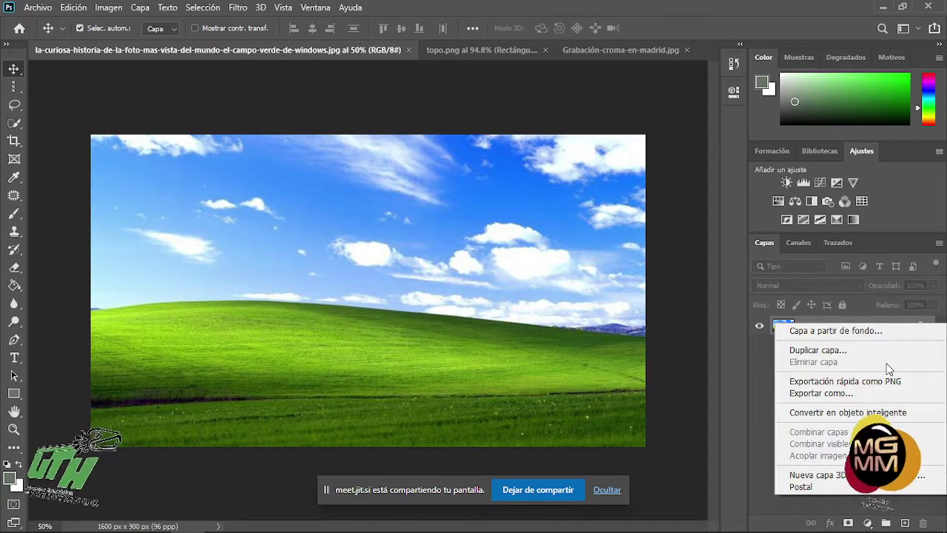
{"action": "left_click", "coordinate": [853, 352]}
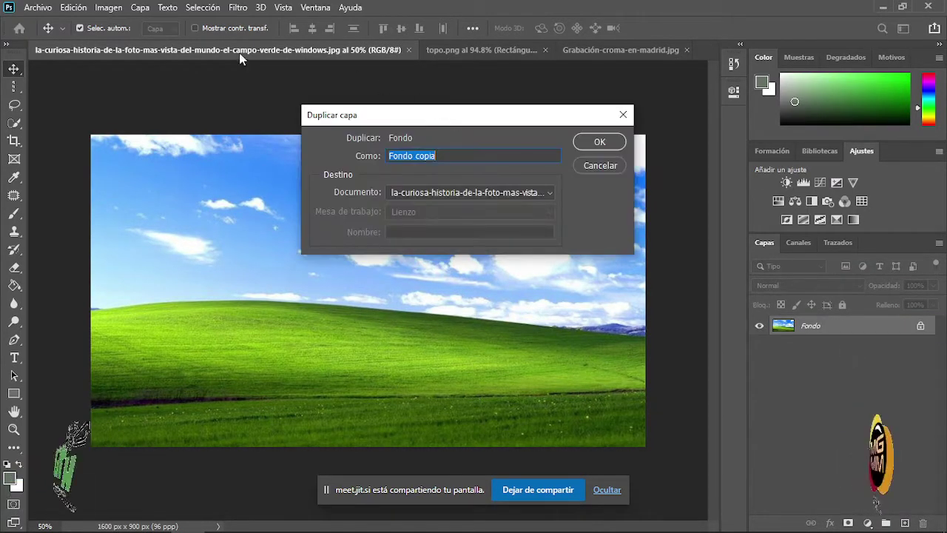
{"action": "left_click", "coordinate": [489, 196]}
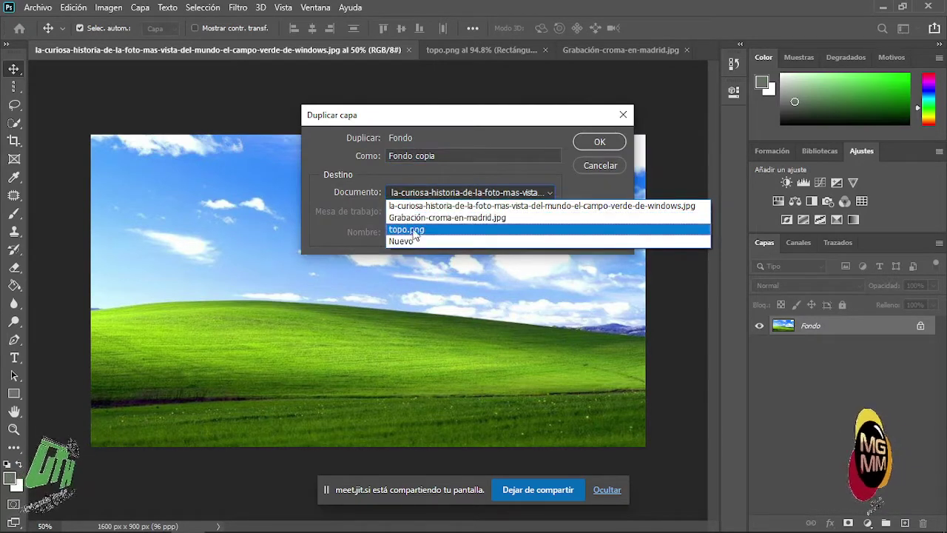
{"action": "left_click", "coordinate": [470, 227]}
{"action": "left_click", "coordinate": [596, 141]}
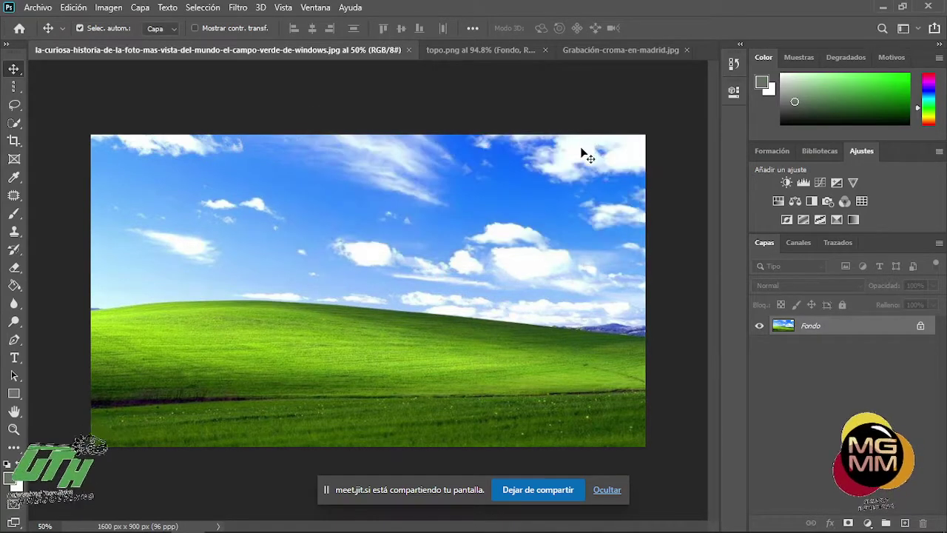
- Place the Fondo landscape layer beneath Capa 4 in topo.png and select the Rectángulo 1 layer
{"action": "left_click", "coordinate": [460, 49]}
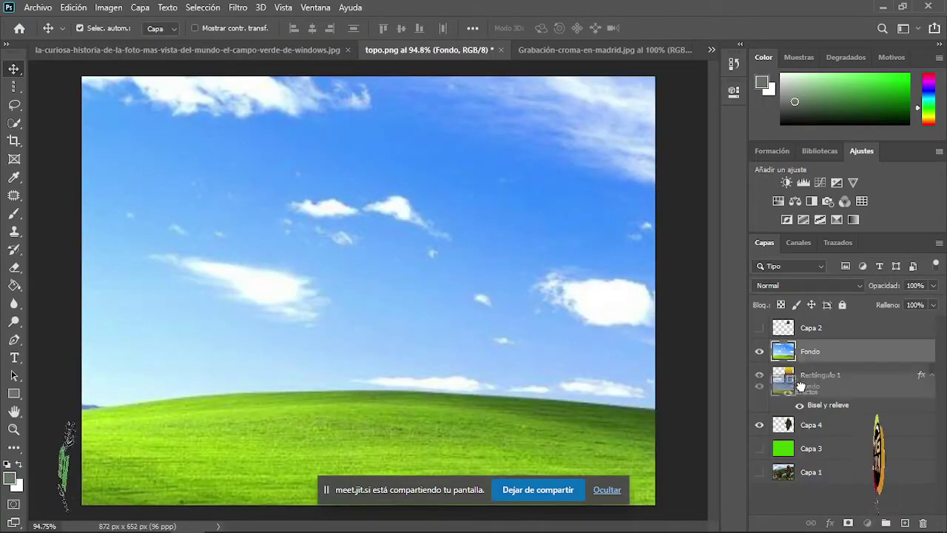
{"action": "left_click_drag", "start_coordinate": [804, 430], "coordinate": [806, 435]}
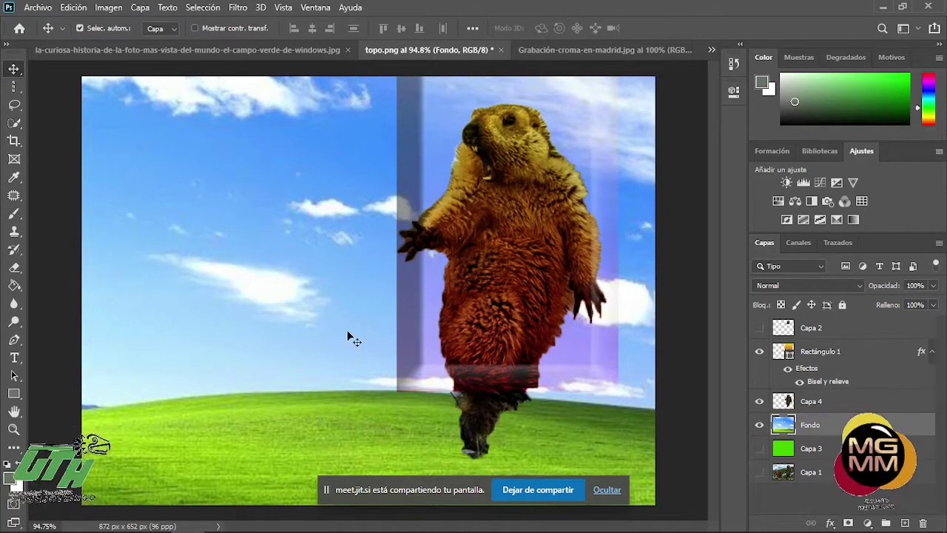
{"action": "key", "text": "ctrl+minus"}
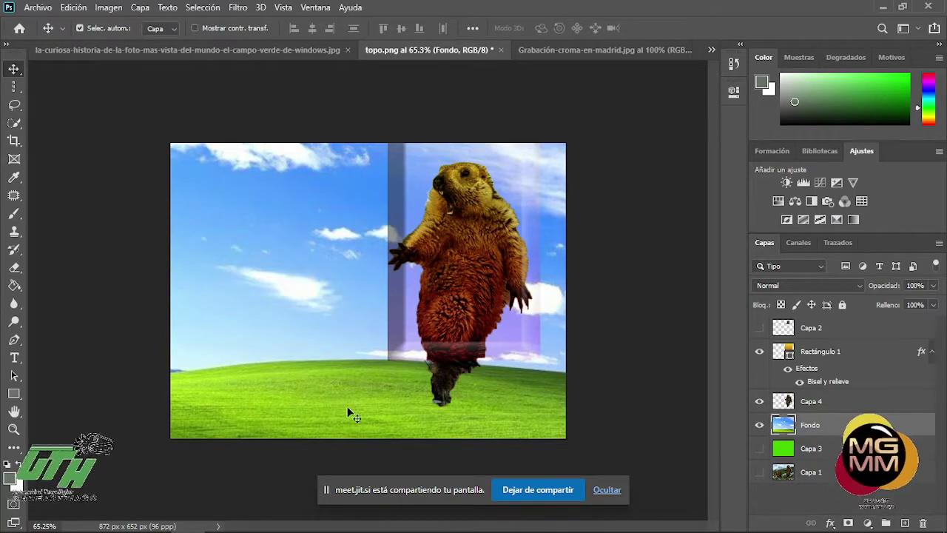
{"action": "left_click", "coordinate": [411, 337]}
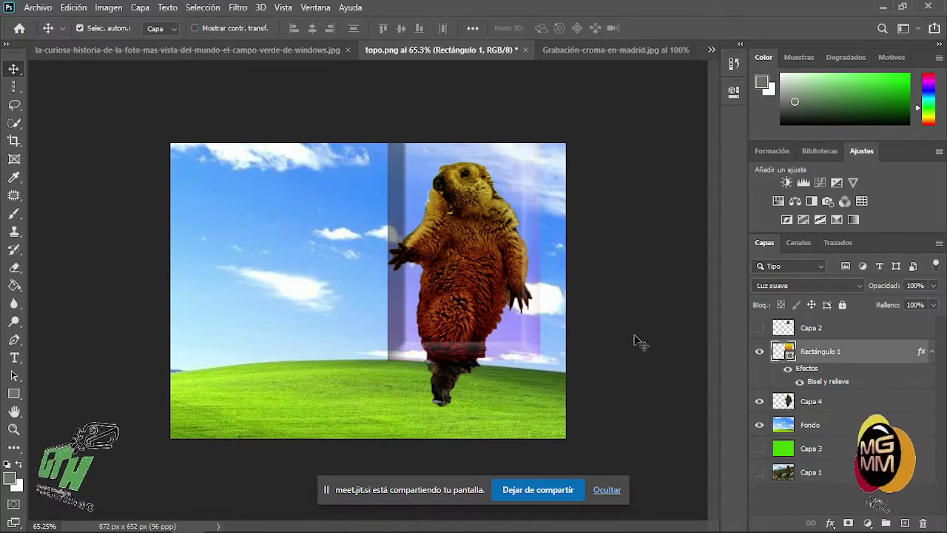
- Replace the Rectángulo 1 gradient fill with the Color frontal/color de fondo preset from the Básicos group
{"action": "double_click", "coordinate": [786, 355]}
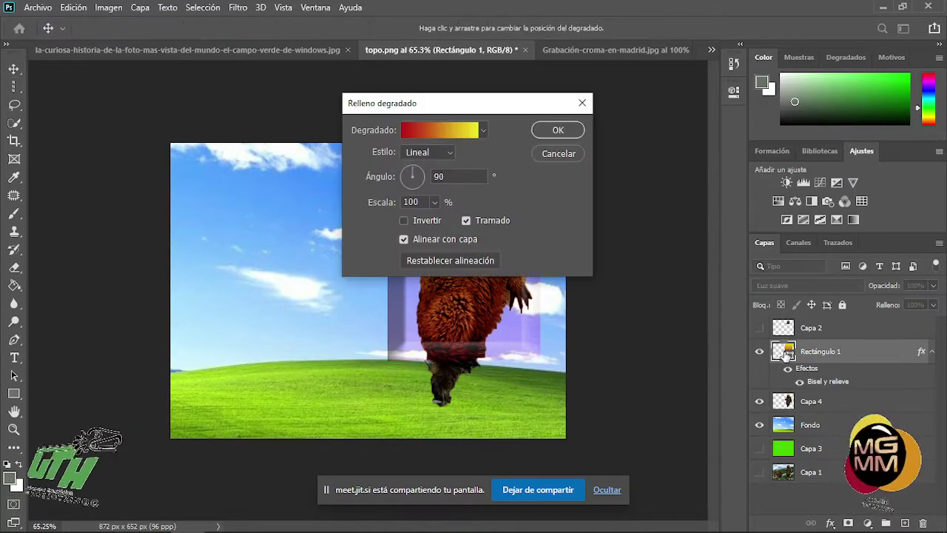
{"action": "left_click", "coordinate": [479, 132]}
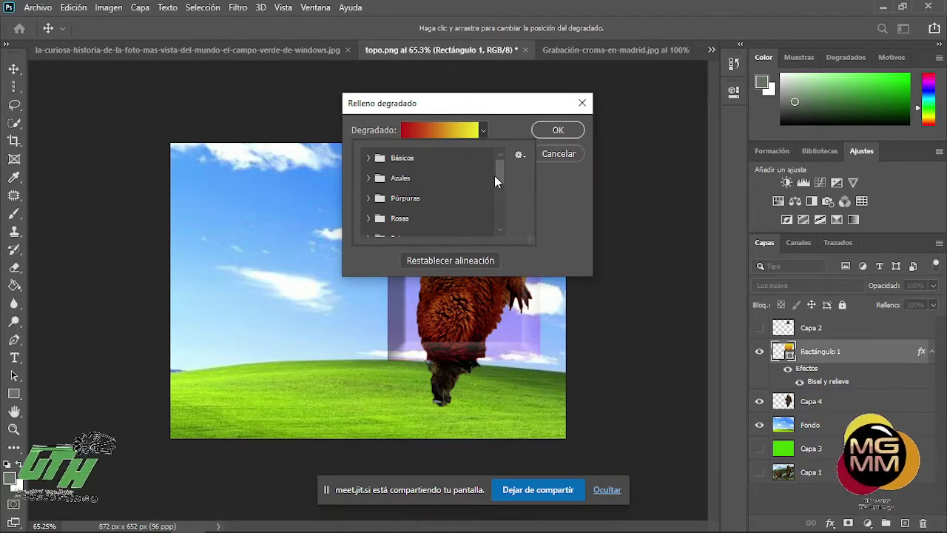
{"action": "mouse_move", "coordinate": [498, 166]}
{"action": "left_mouse_down"}
{"action": "mouse_move", "coordinate": [494, 204]}
{"action": "mouse_move", "coordinate": [502, 169]}
{"action": "mouse_move", "coordinate": [482, 159]}
{"action": "left_mouse_up"}
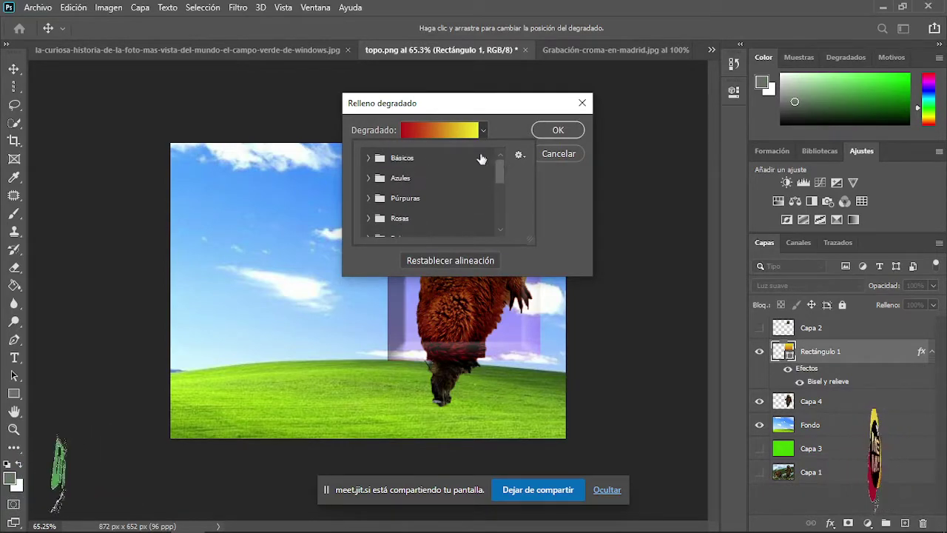
{"action": "left_click", "coordinate": [368, 158]}
{"action": "left_click", "coordinate": [386, 178]}
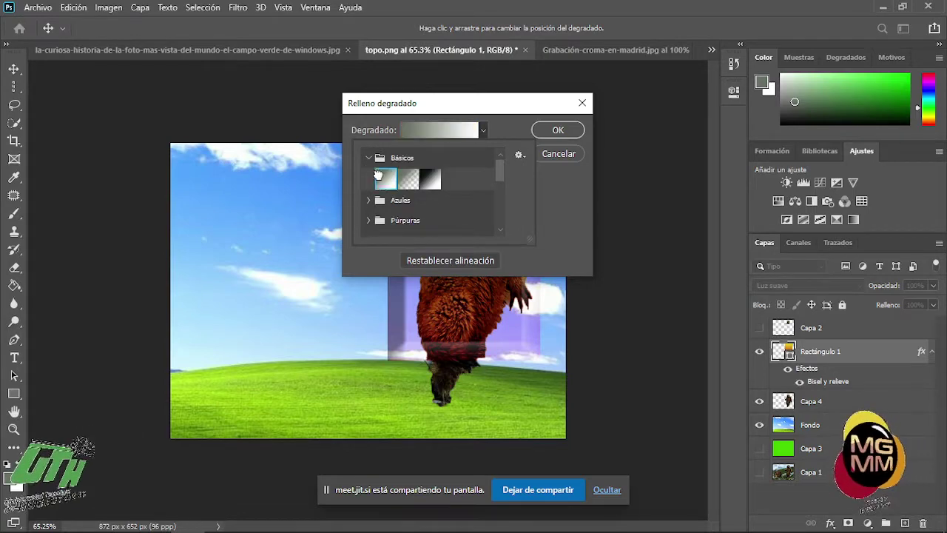
- Edit the rectangle's gradient, setting the colour stop at location 0% to light green b3eeb1
{"action": "left_click_drag", "start_coordinate": [491, 102], "coordinate": [169, 227]}
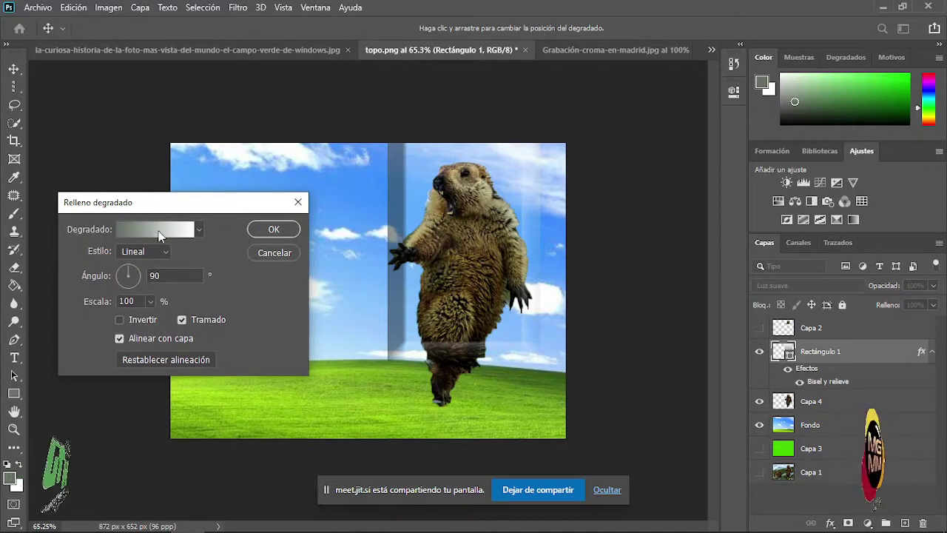
{"action": "left_click", "coordinate": [159, 236]}
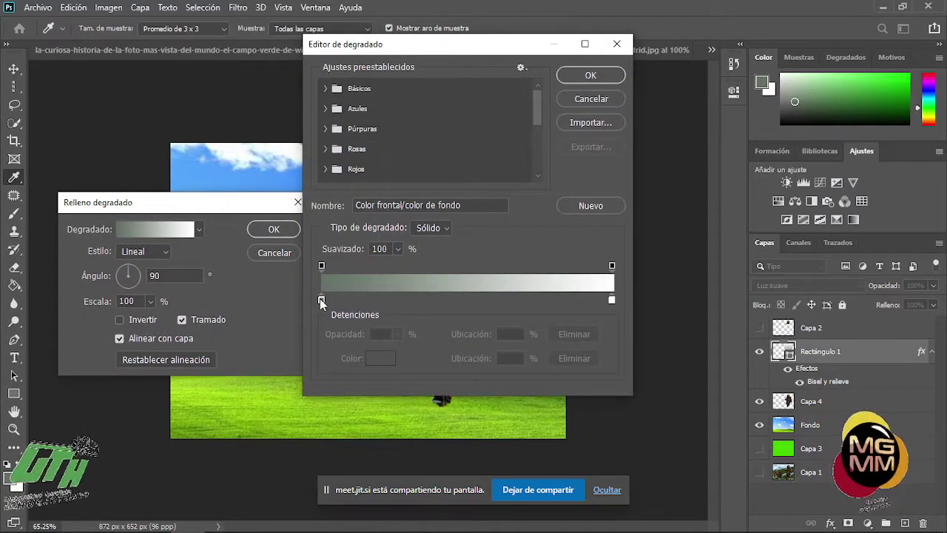
{"action": "double_click", "coordinate": [321, 300]}
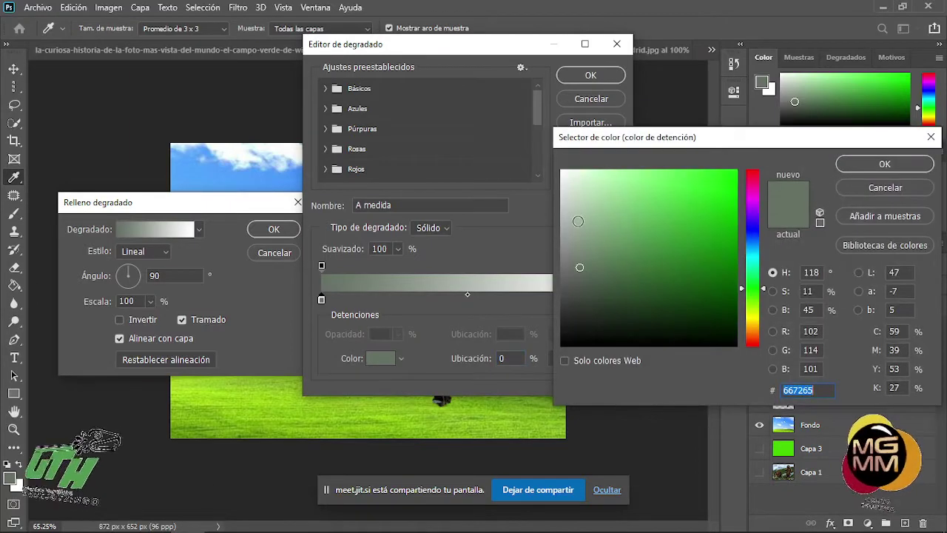
{"action": "left_click_drag", "start_coordinate": [578, 221], "coordinate": [606, 181]}
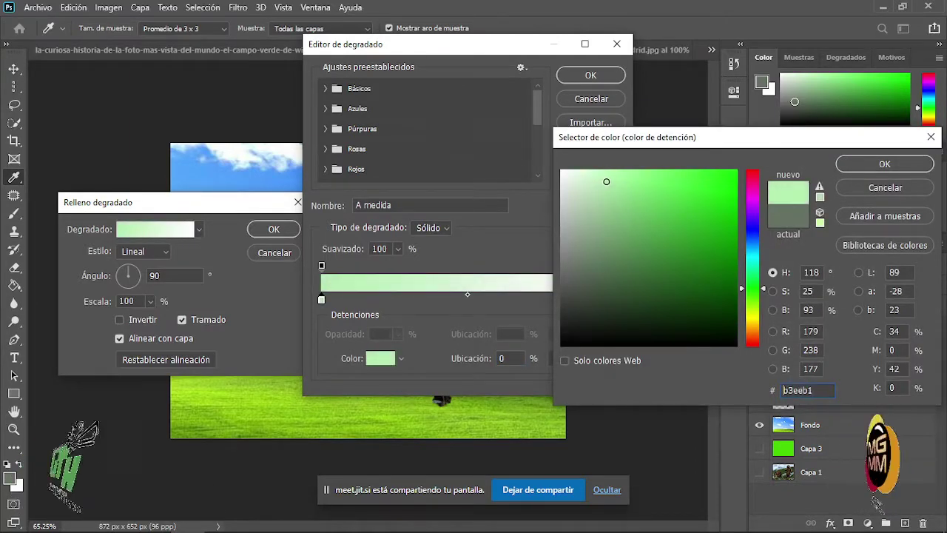
- Set the starting colour of Rectángulo 1's gradient fill to light green b3eeb1 and accept the fill
{"action": "left_click", "coordinate": [897, 169]}
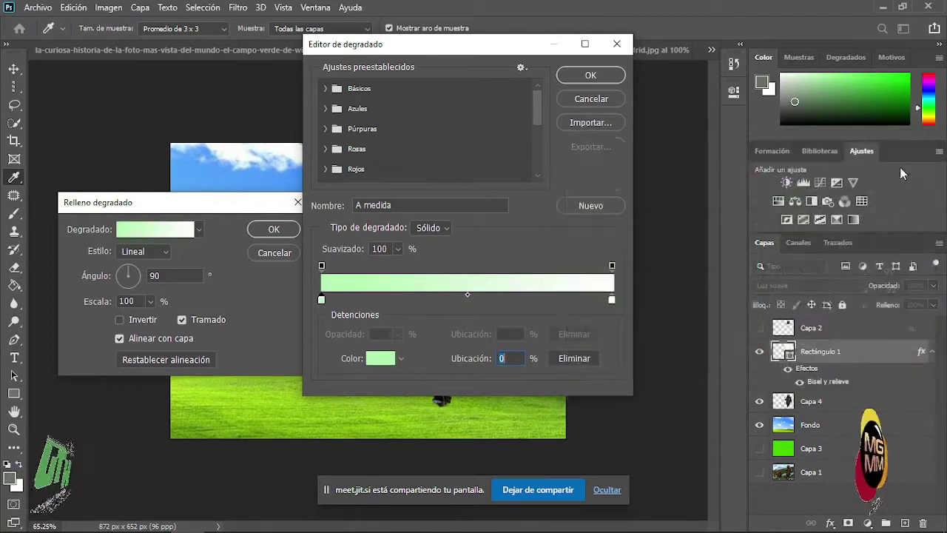
{"action": "left_click", "coordinate": [585, 74]}
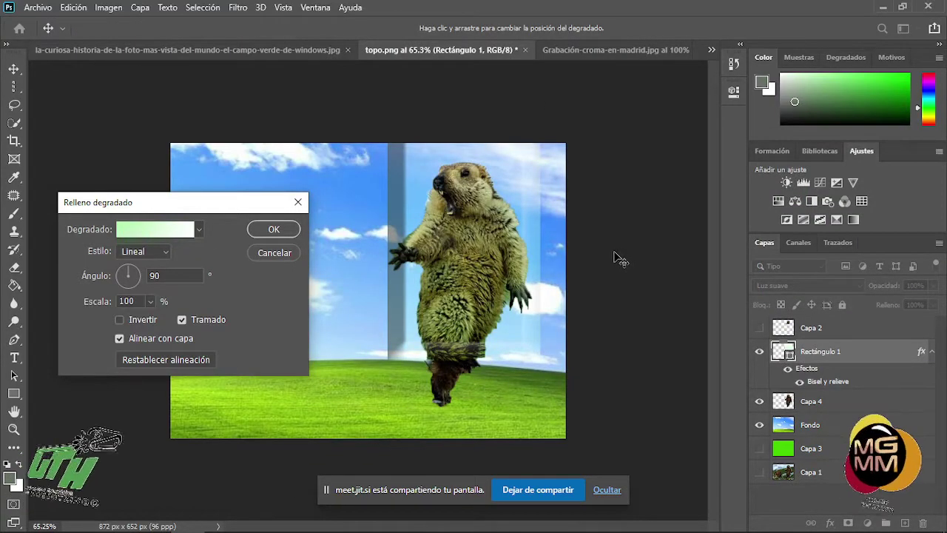
{"action": "left_click", "coordinate": [276, 232]}
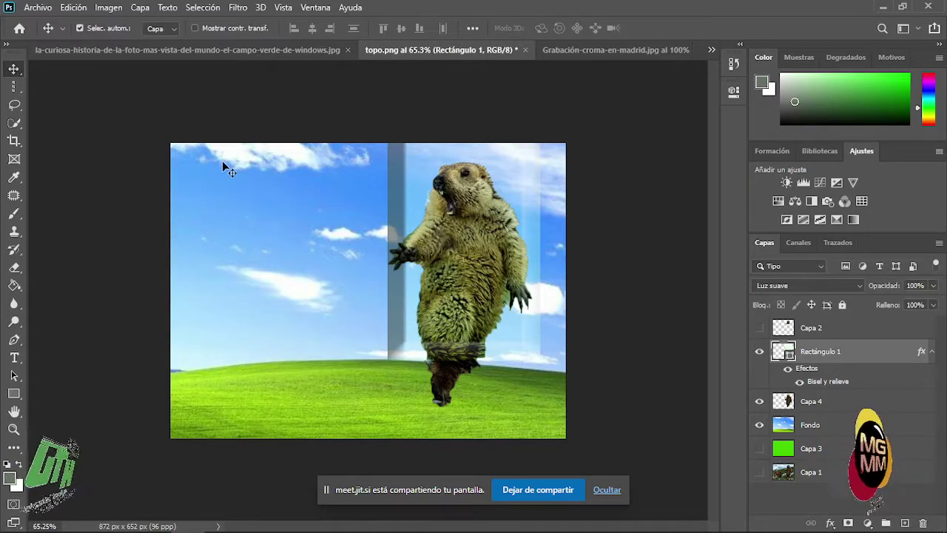
- Lower Rectángulo 1 around the marmot, and move it together with Capa 4 to the lower right of the image
{"action": "left_click_drag", "start_coordinate": [504, 338], "coordinate": [482, 272]}
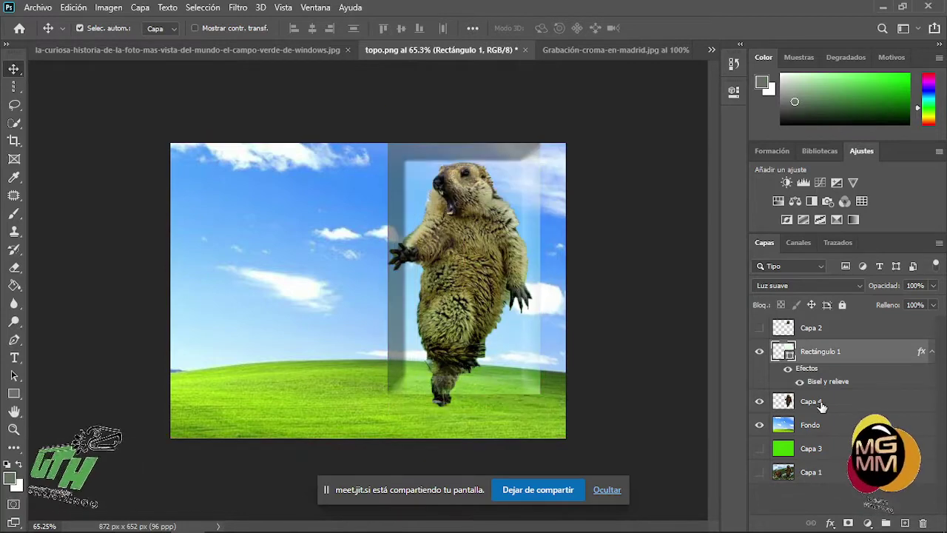
{"action": "left_click", "coordinate": [813, 402], "text": "ctrl"}
{"action": "left_click_drag", "start_coordinate": [454, 238], "coordinate": [473, 312]}
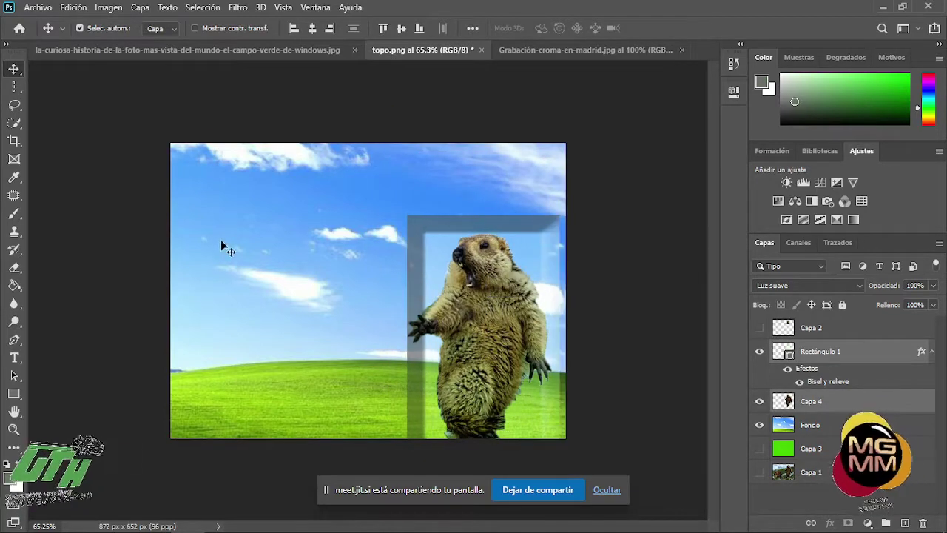
- Shift Rectángulo 1 slightly upward around the marmot and hide its Bisel y relieve effect
{"action": "left_click", "coordinate": [653, 325]}
{"action": "left_click", "coordinate": [443, 236]}
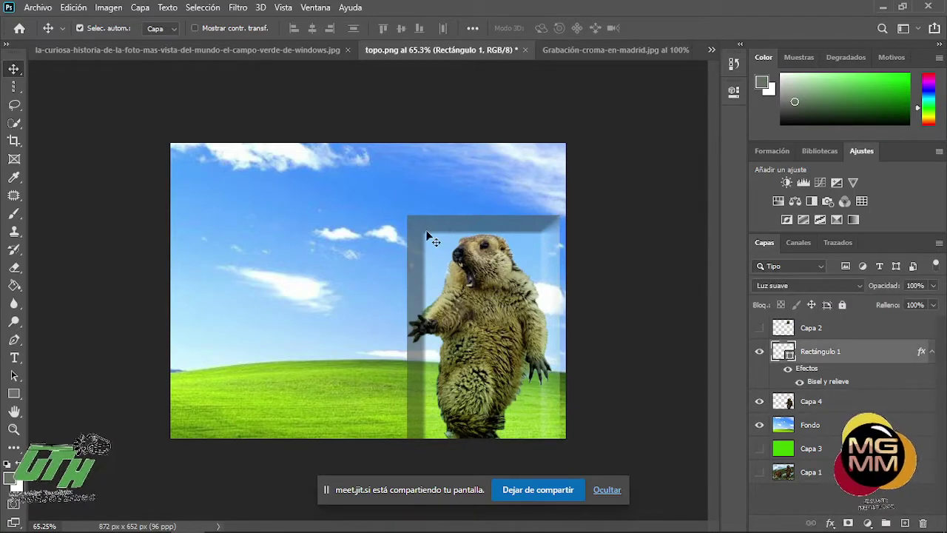
{"action": "left_click_drag", "start_coordinate": [507, 237], "coordinate": [509, 222]}
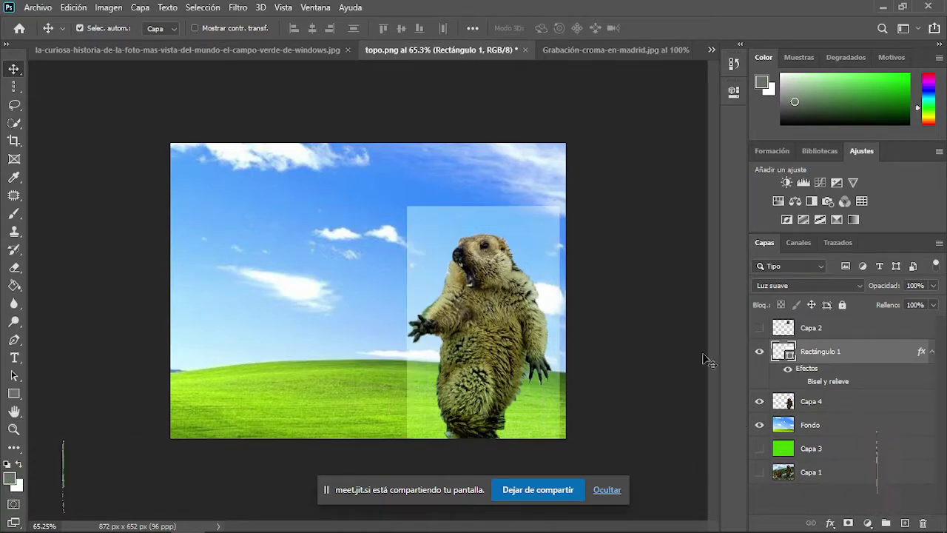
- Compare the marmot with and without the Rectángulo 1 overlay by hiding the layer and showing it again
{"action": "left_click", "coordinate": [637, 334]}
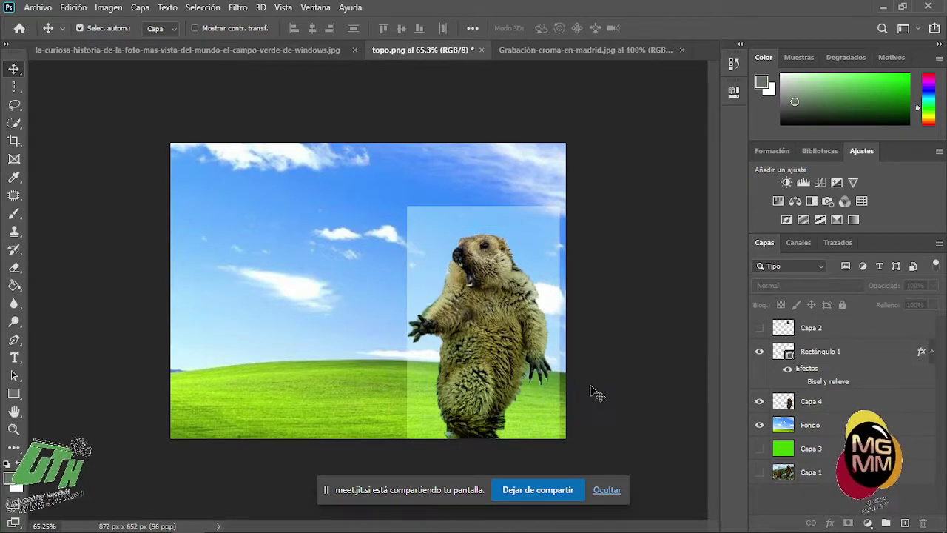
{"action": "key", "text": "ctrl+minus"}
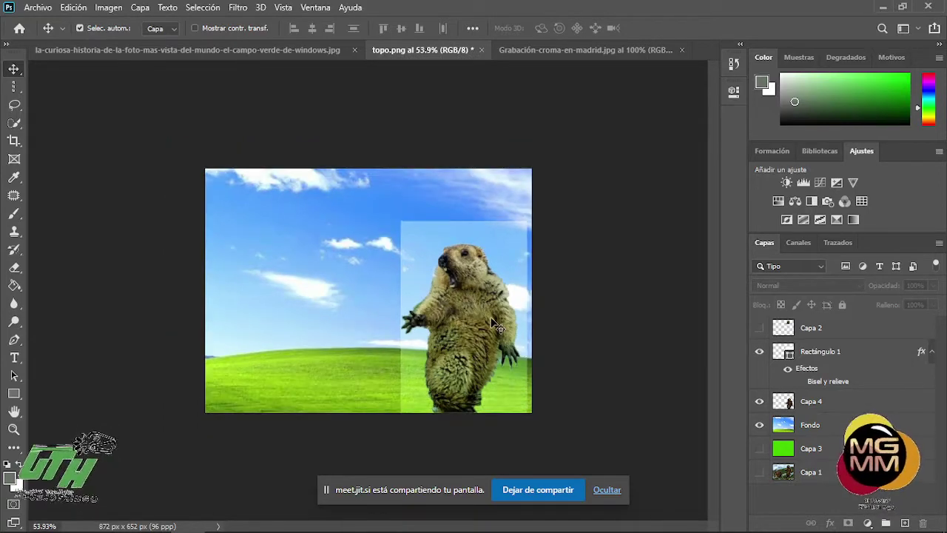
{"action": "left_click", "coordinate": [763, 356]}
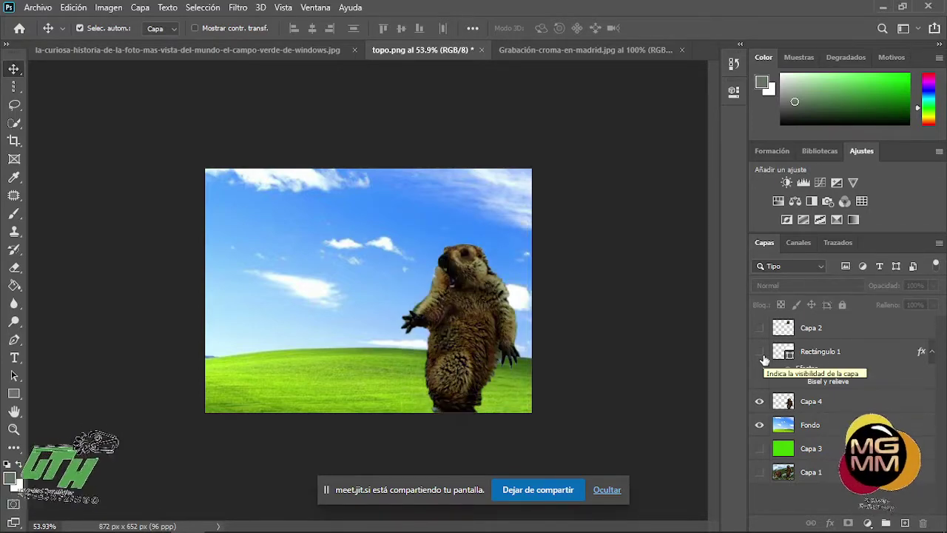
{"action": "left_click", "coordinate": [763, 355]}
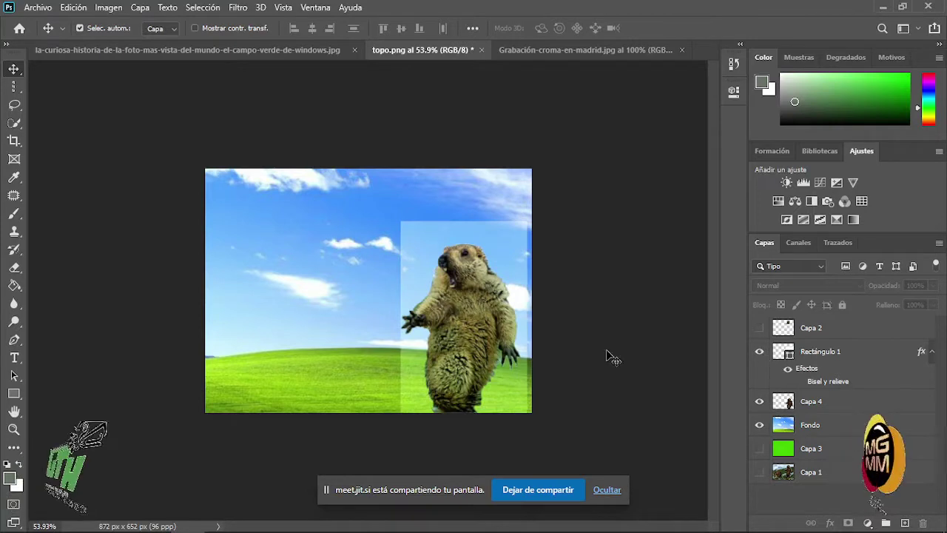
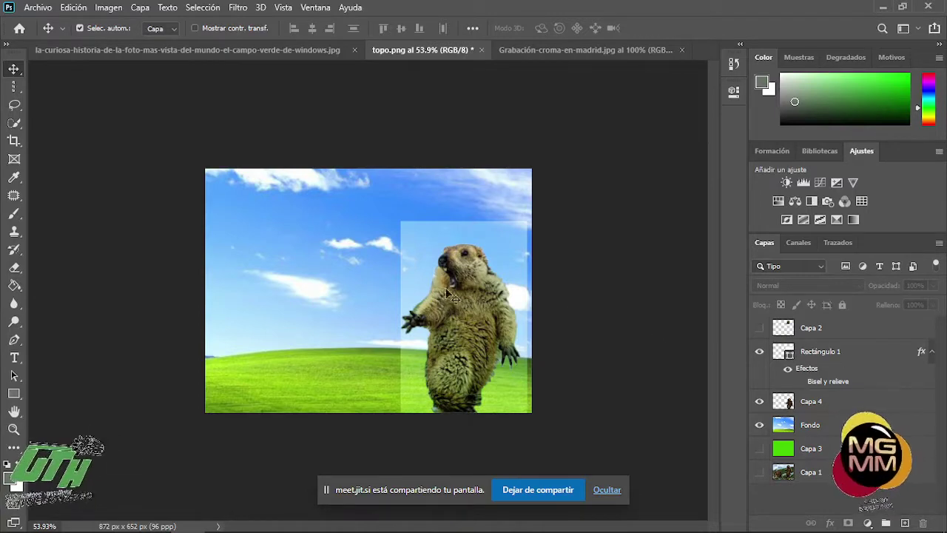
- With Rectángulo 1 hidden, quick-select the marmot on Capa 4 and turn the selection into a layer mask
{"action": "left_click", "coordinate": [827, 405]}
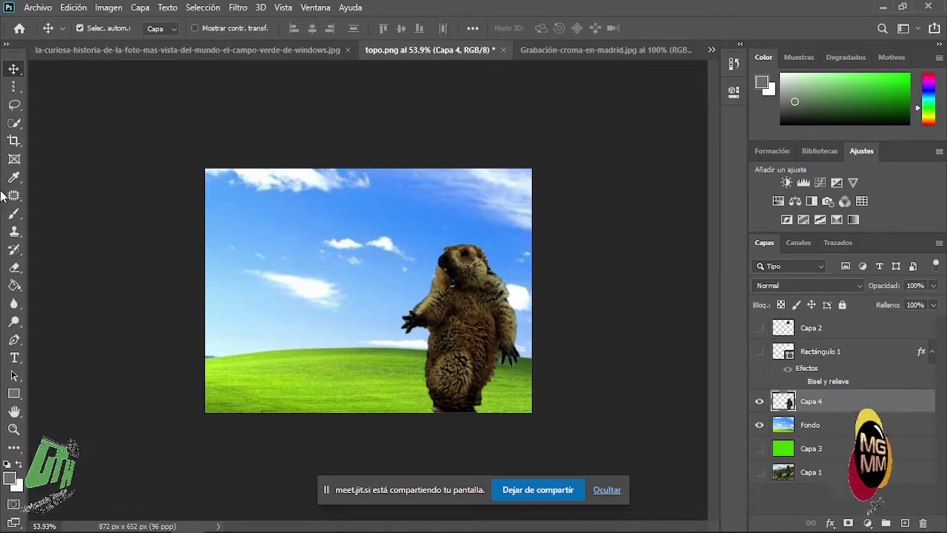
{"action": "left_click", "coordinate": [15, 125]}
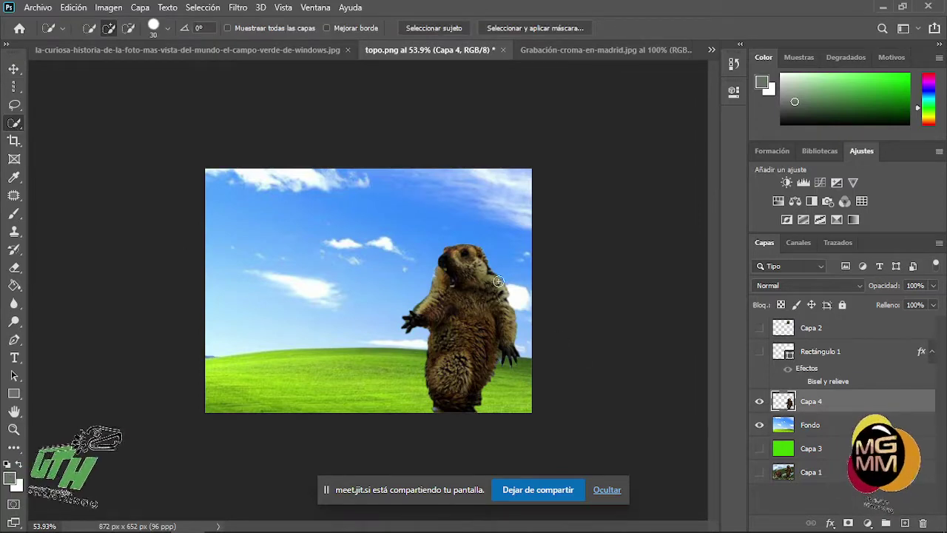
{"action": "mouse_move", "coordinate": [498, 281]}
{"action": "left_mouse_down"}
{"action": "mouse_move", "coordinate": [442, 286]}
{"action": "mouse_move", "coordinate": [432, 325]}
{"action": "mouse_move", "coordinate": [461, 392]}
{"action": "mouse_move", "coordinate": [496, 332]}
{"action": "mouse_move", "coordinate": [461, 302]}
{"action": "mouse_move", "coordinate": [420, 307]}
{"action": "mouse_move", "coordinate": [448, 334]}
{"action": "left_mouse_up"}
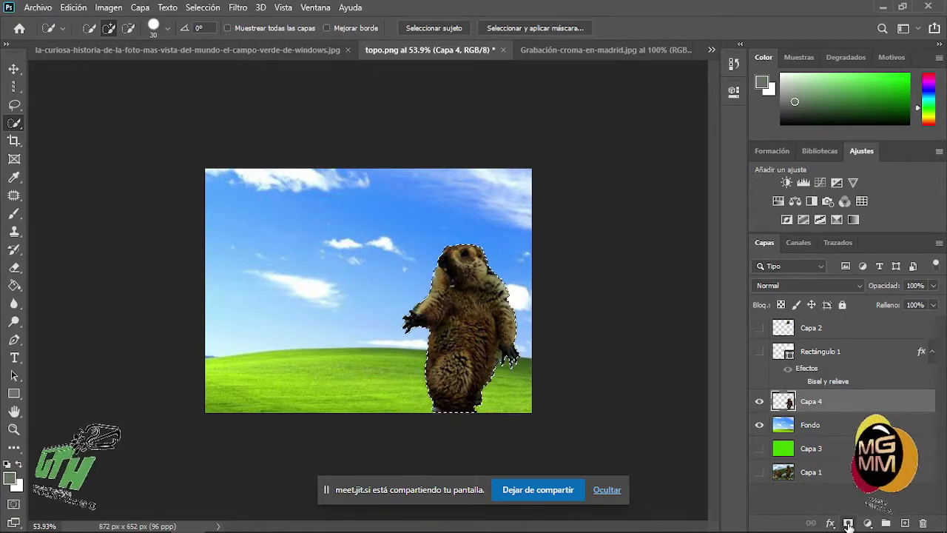
{"action": "left_click", "coordinate": [849, 524]}
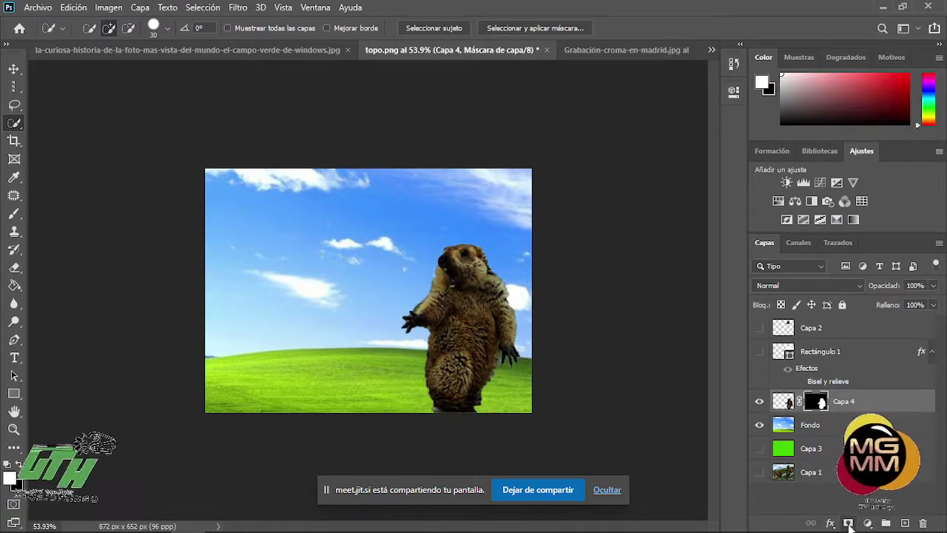
{"action": "right_click", "coordinate": [816, 407]}
{"action": "left_click", "coordinate": [851, 404]}
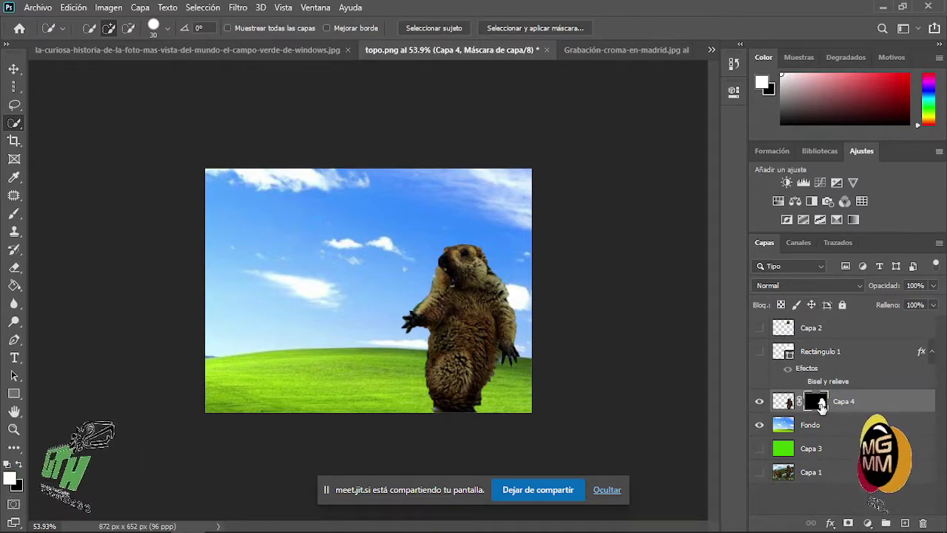
- Add a Superposición de degradado layer style to Capa 4 and keep the marmot in view while editing it
{"action": "left_click", "coordinate": [830, 523]}
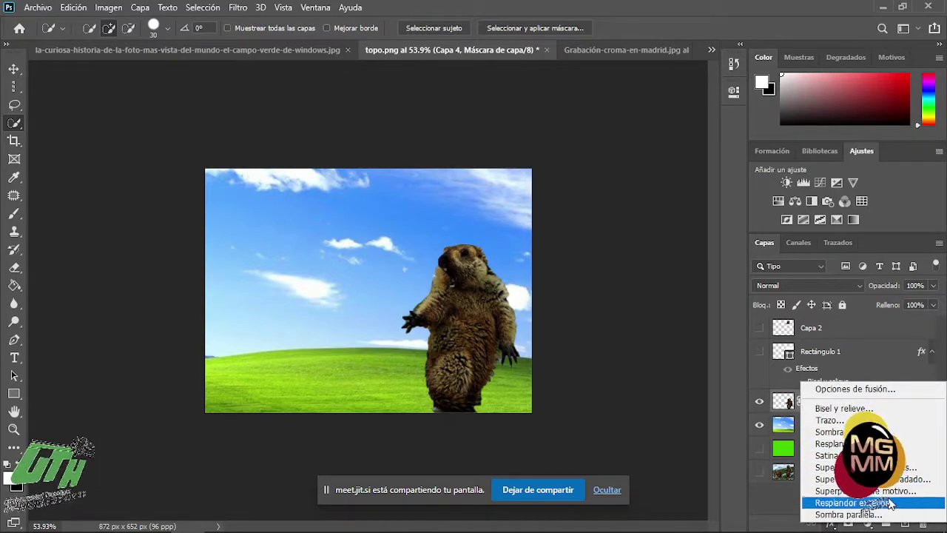
{"action": "left_click", "coordinate": [880, 478]}
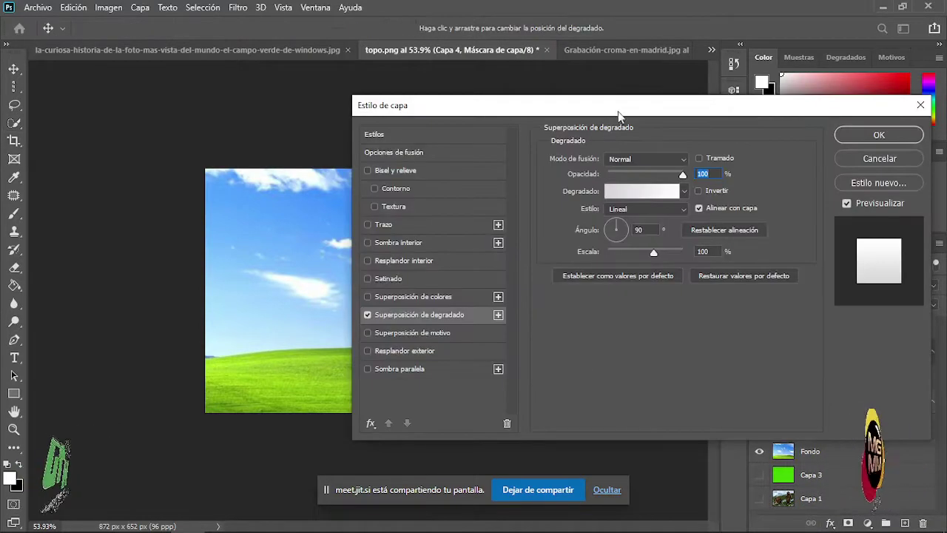
{"action": "left_click_drag", "start_coordinate": [618, 111], "coordinate": [94, 127]}
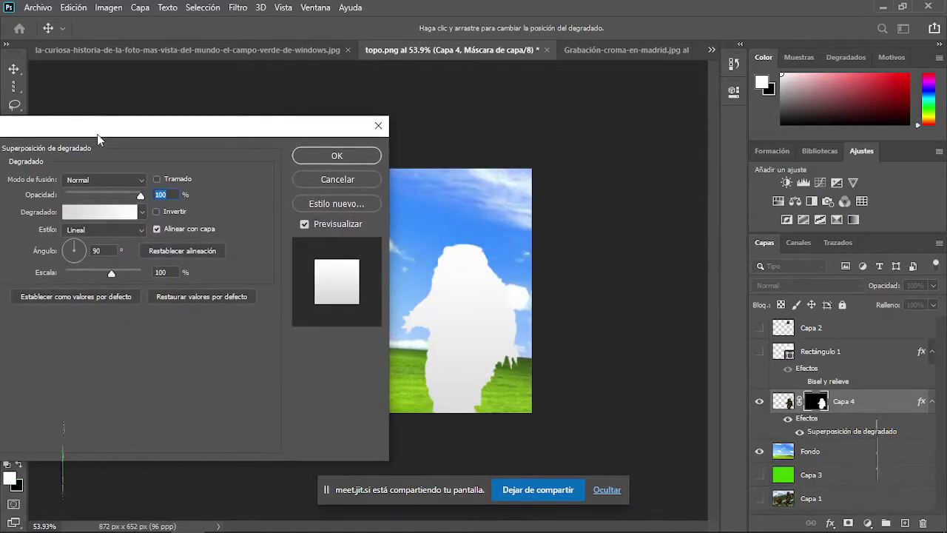
- Set the overlay gradient's starting colour stop to a bright lime green, leaving no extra stops between the two ends
{"action": "left_click", "coordinate": [96, 213]}
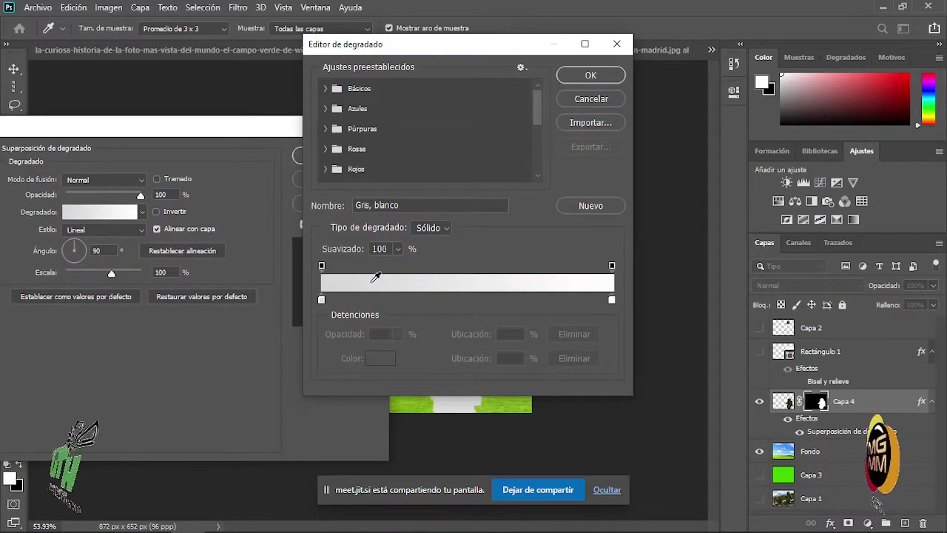
{"action": "left_click", "coordinate": [321, 299]}
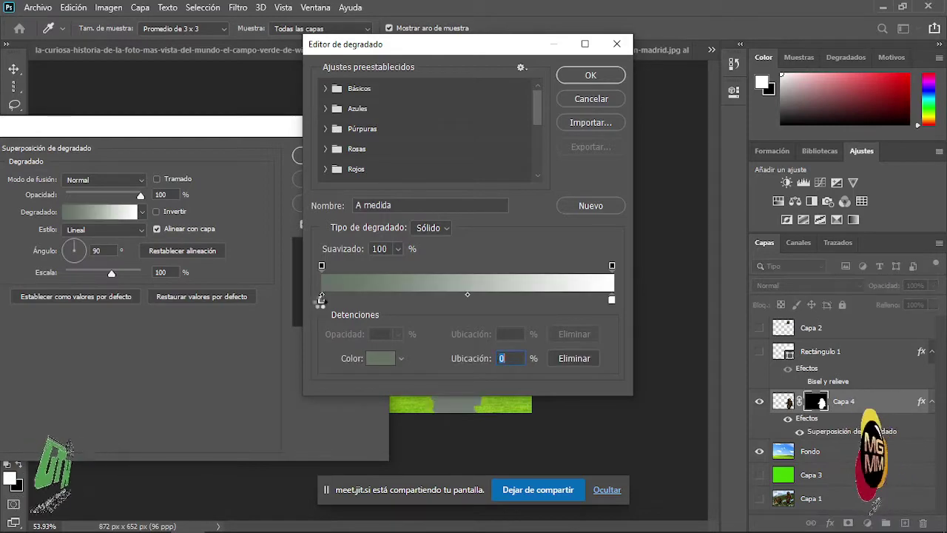
{"action": "double_click", "coordinate": [321, 299]}
{"action": "left_click_drag", "start_coordinate": [621, 259], "coordinate": [594, 173]}
{"action": "left_click", "coordinate": [739, 285]}
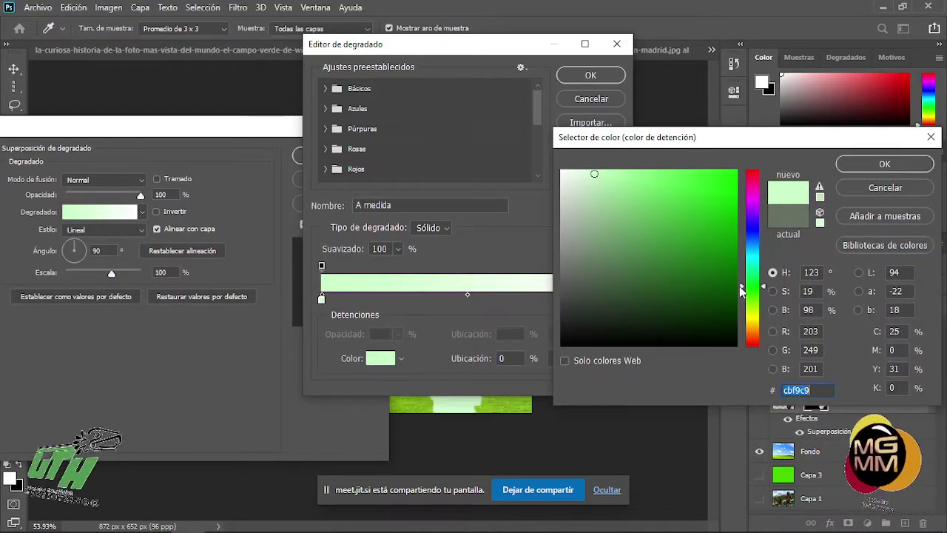
{"action": "left_click_drag", "start_coordinate": [739, 286], "coordinate": [742, 308]}
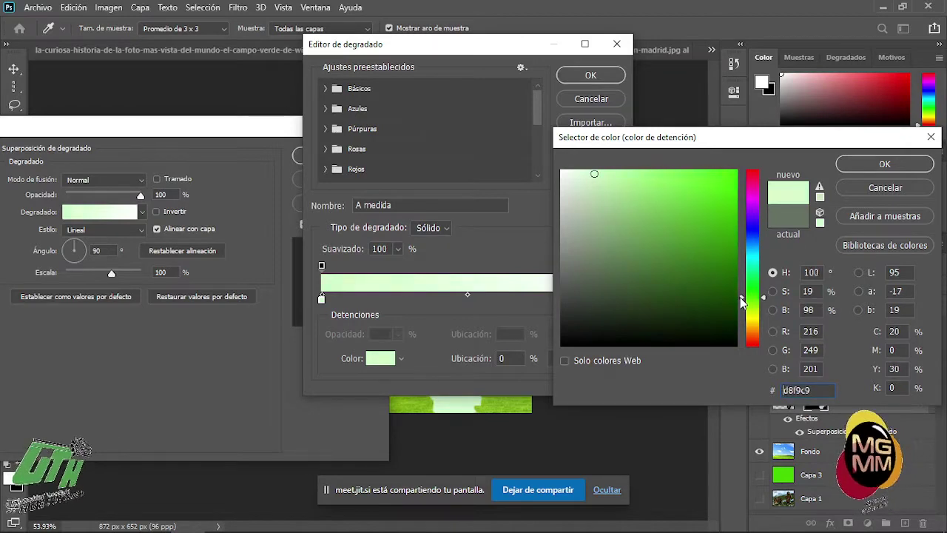
{"action": "left_click", "coordinate": [670, 172]}
{"action": "left_click", "coordinate": [885, 164]}
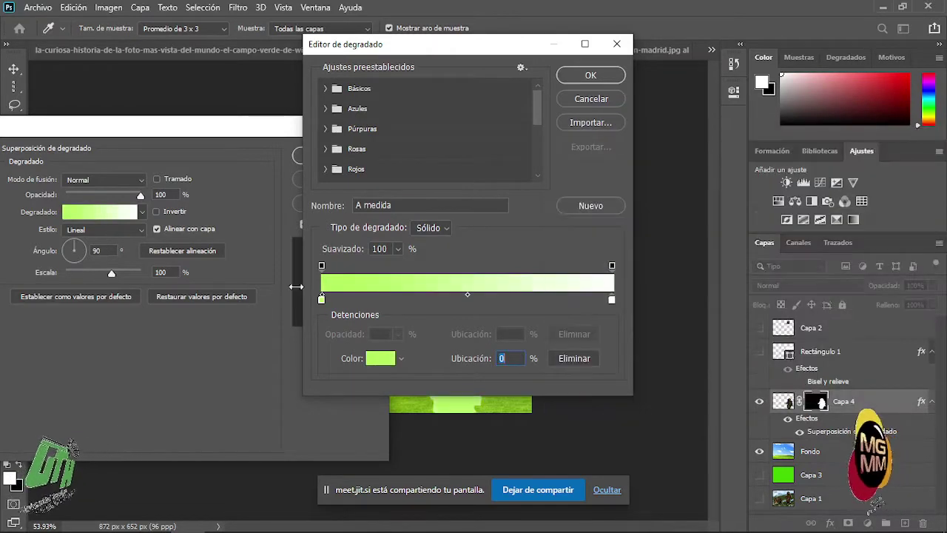
{"action": "left_click", "coordinate": [345, 299]}
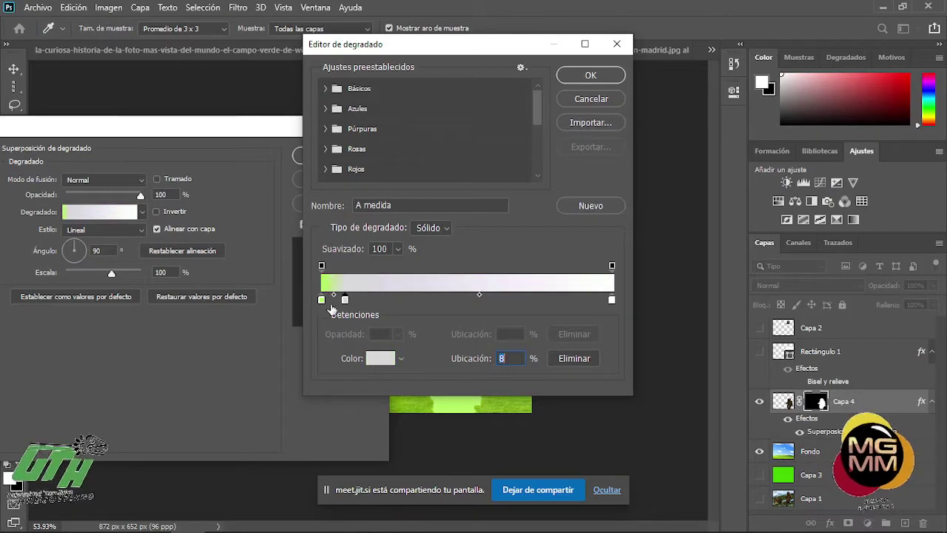
{"action": "left_click_drag", "start_coordinate": [344, 300], "coordinate": [401, 332]}
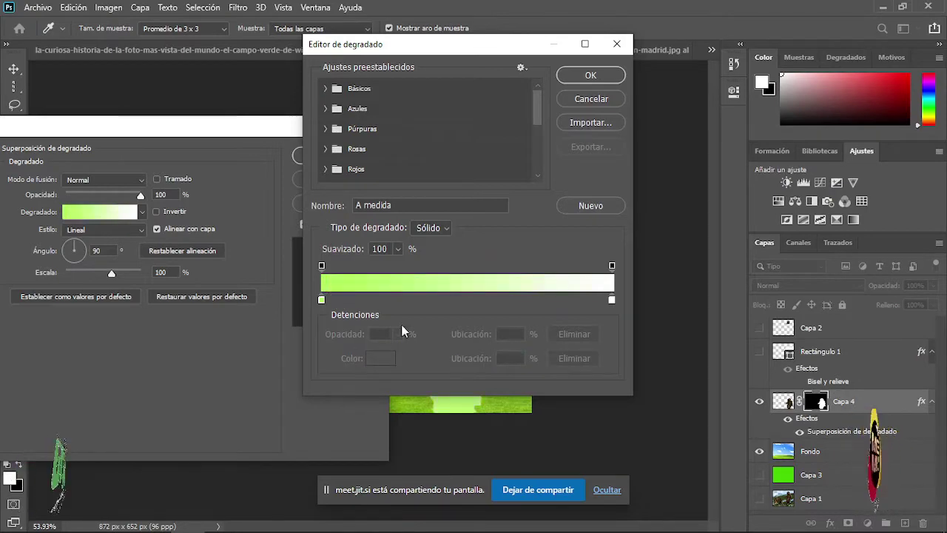
- Set the overlay gradient's end colour stop to yellow-green e2ff5c and accept the gradient
{"action": "left_click", "coordinate": [613, 300]}
{"action": "double_click", "coordinate": [612, 301]}
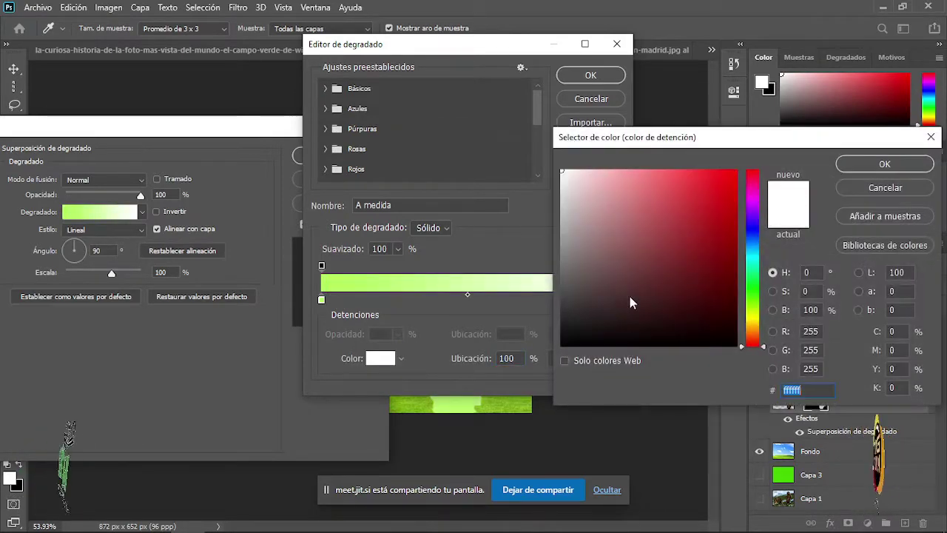
{"action": "left_click", "coordinate": [755, 312]}
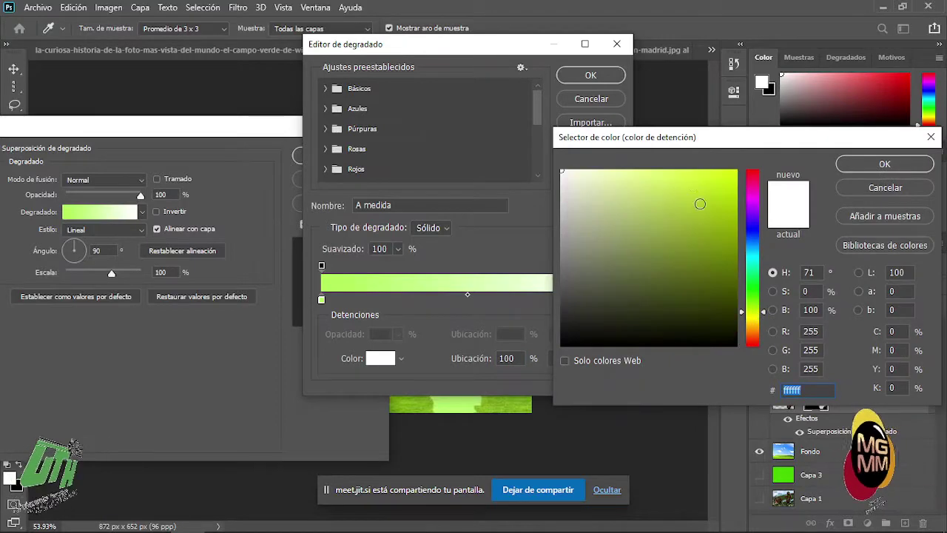
{"action": "mouse_move", "coordinate": [685, 178]}
{"action": "left_mouse_down"}
{"action": "mouse_move", "coordinate": [683, 163]}
{"action": "mouse_move", "coordinate": [672, 163]}
{"action": "left_mouse_up"}
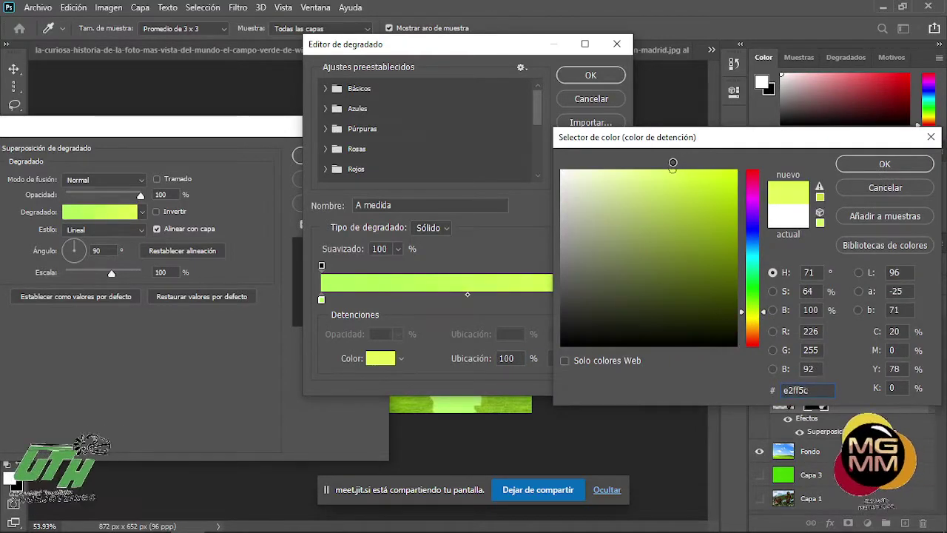
{"action": "left_click", "coordinate": [878, 162]}
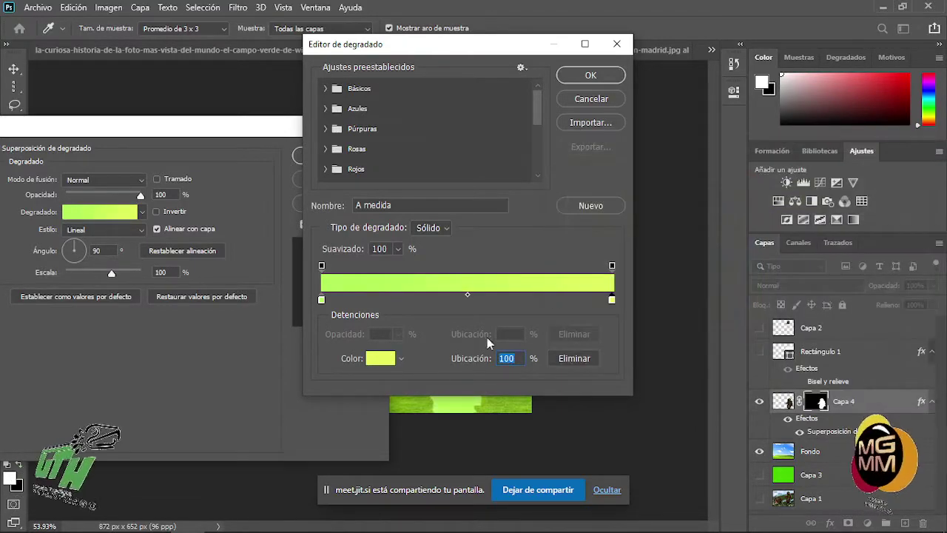
{"action": "left_click", "coordinate": [591, 76]}
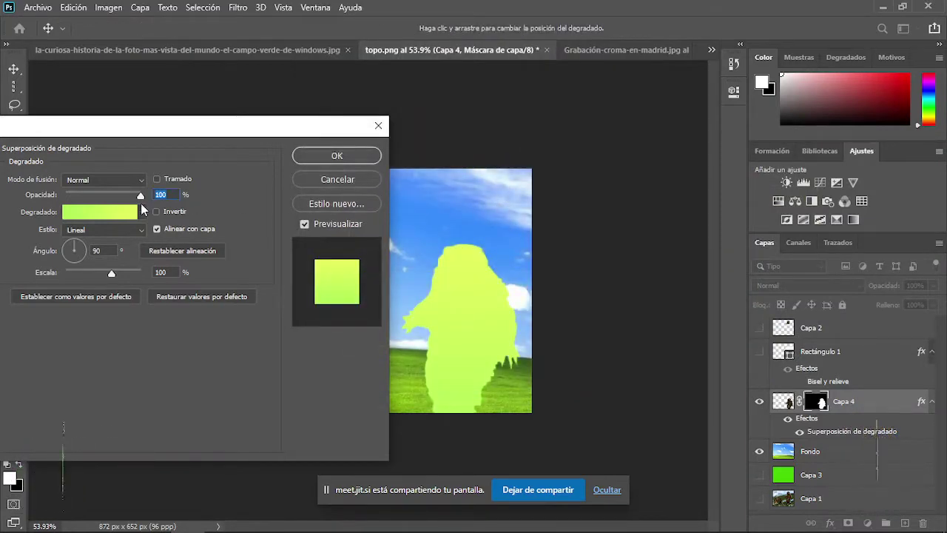
- Set the gradient overlay's blend mode to Luz suave, with the marmot kept in view
{"action": "left_click_drag", "start_coordinate": [191, 135], "coordinate": [874, 138]}
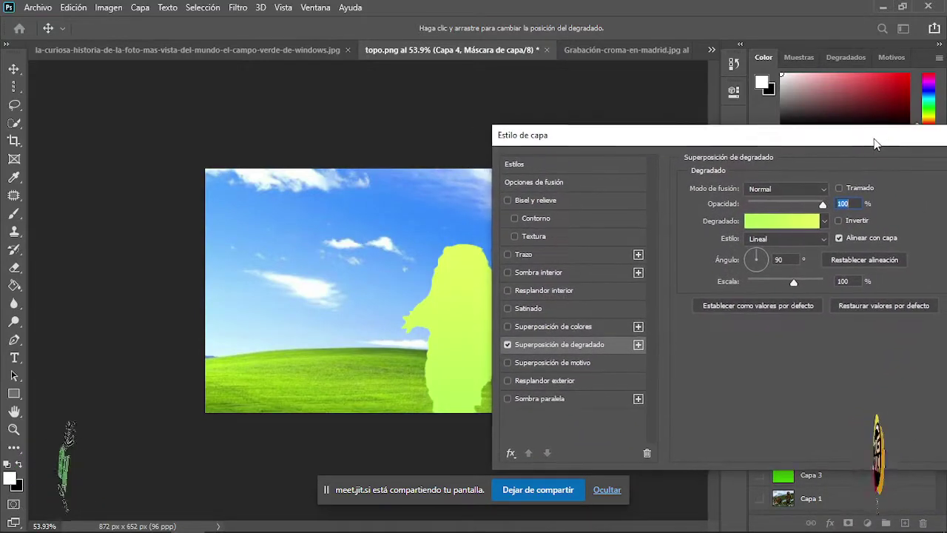
{"action": "left_click", "coordinate": [822, 192]}
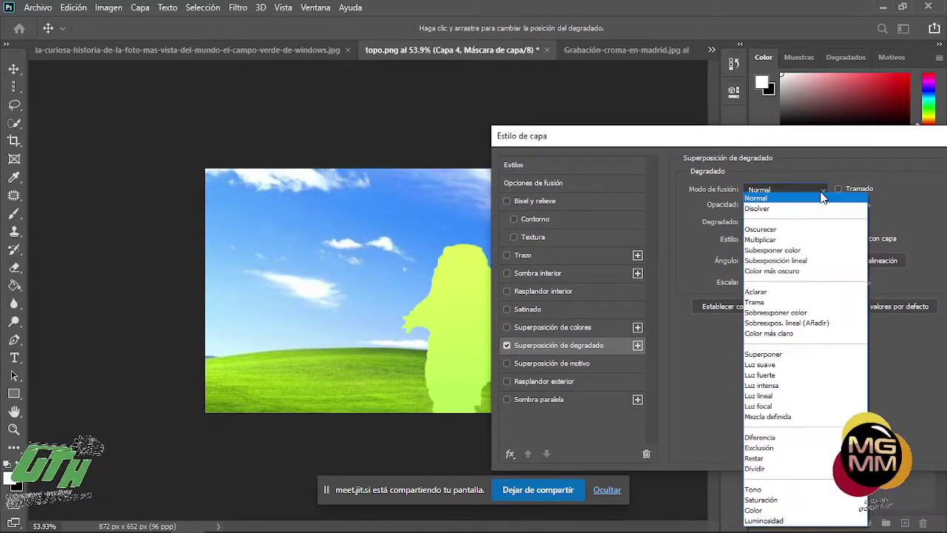
{"action": "left_click", "coordinate": [784, 365]}
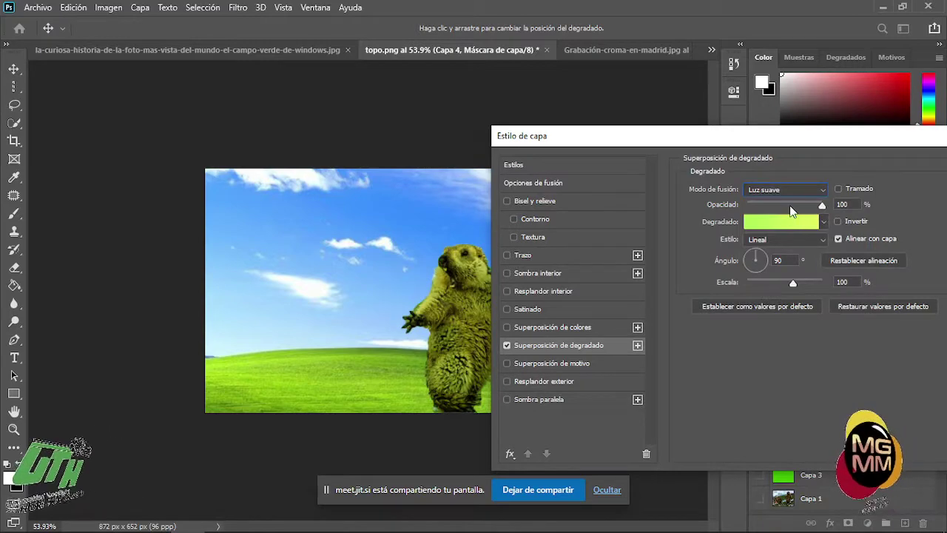
- Set the gradient overlay's opacity to 36%, keeping the marmot in view
{"action": "left_click_drag", "start_coordinate": [791, 206], "coordinate": [770, 199]}
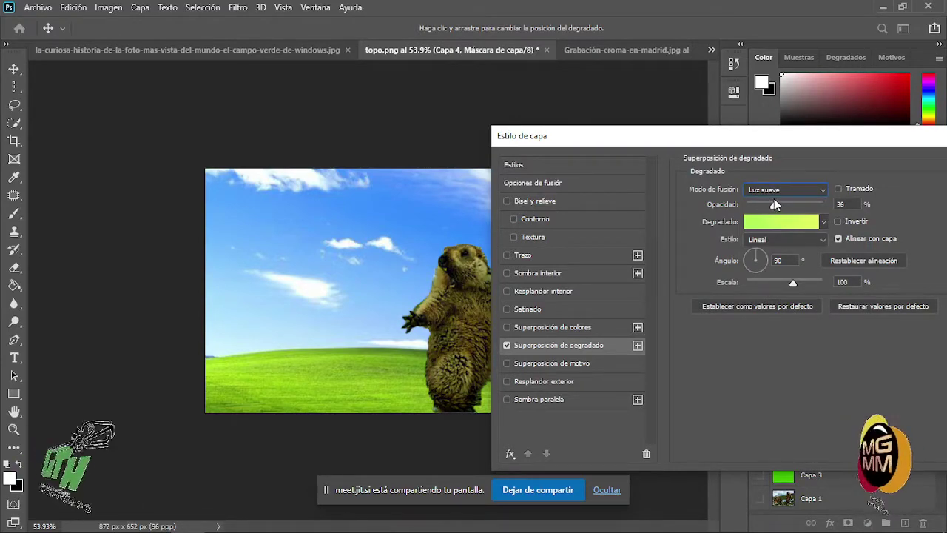
{"action": "left_click_drag", "start_coordinate": [701, 142], "coordinate": [24, 183]}
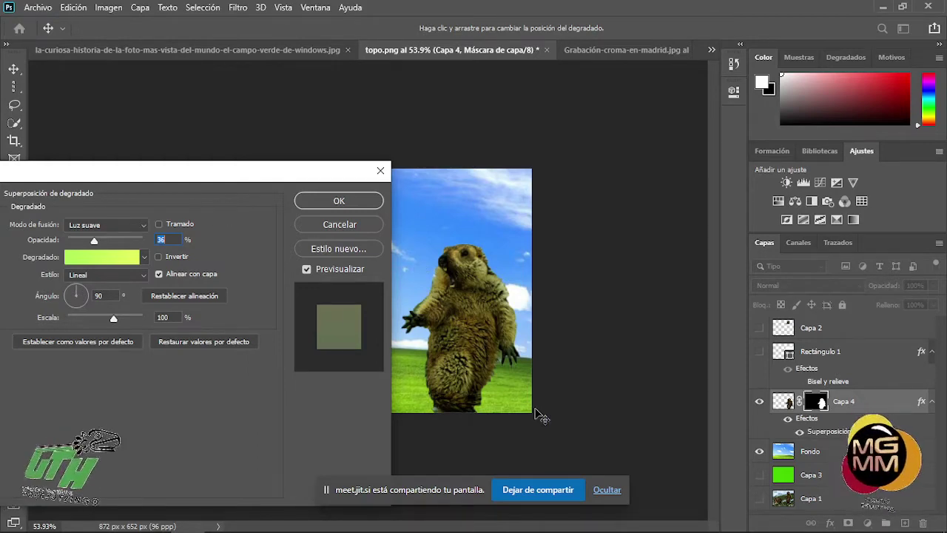
{"action": "left_click_drag", "start_coordinate": [284, 180], "coordinate": [142, 168]}
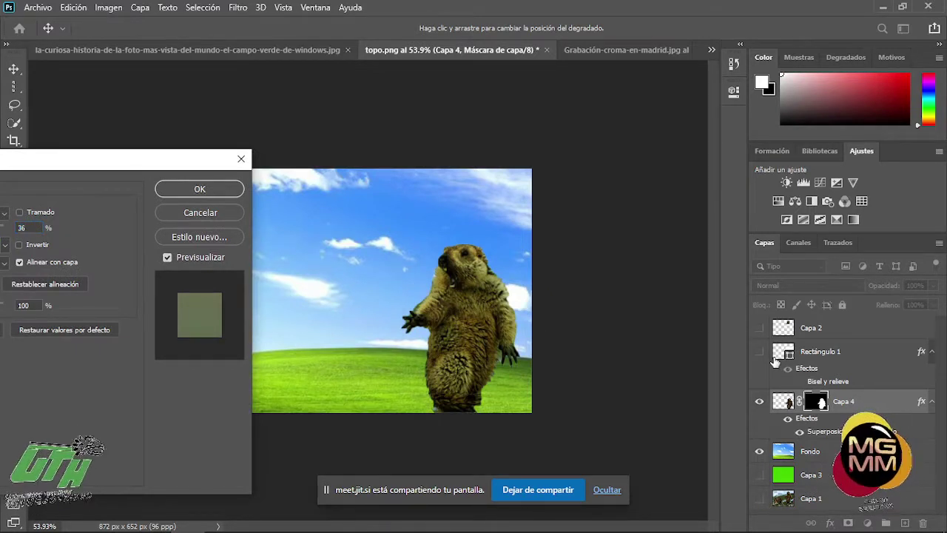
{"action": "left_click_drag", "start_coordinate": [101, 169], "coordinate": [186, 158]}
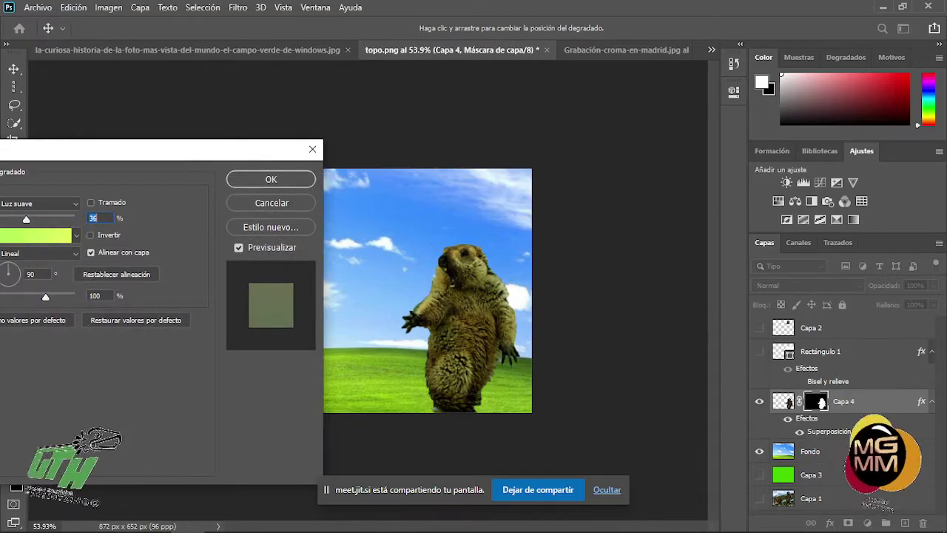
- Check the original photo in Visualizador de fotos de Windows, return to Photoshop, set the gradient overlay's angle to 172° and apply the layer style
{"action": "left_click", "coordinate": [221, 527]}
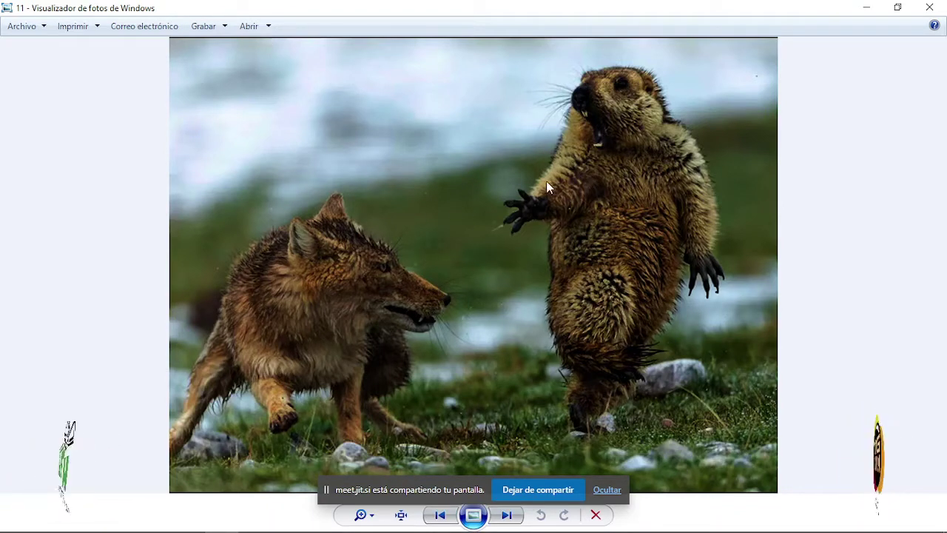
{"action": "key", "text": "alt+Tab"}
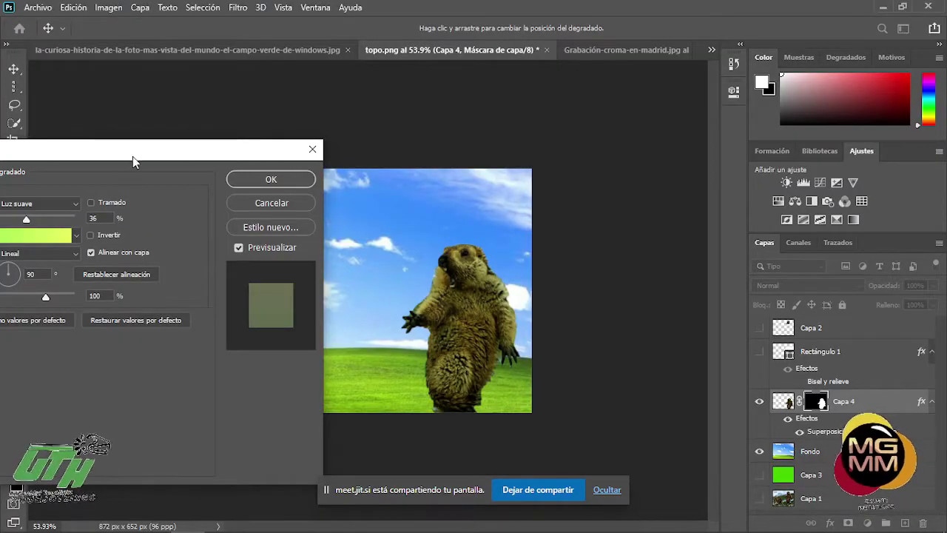
{"action": "left_click_drag", "start_coordinate": [132, 156], "coordinate": [177, 109]}
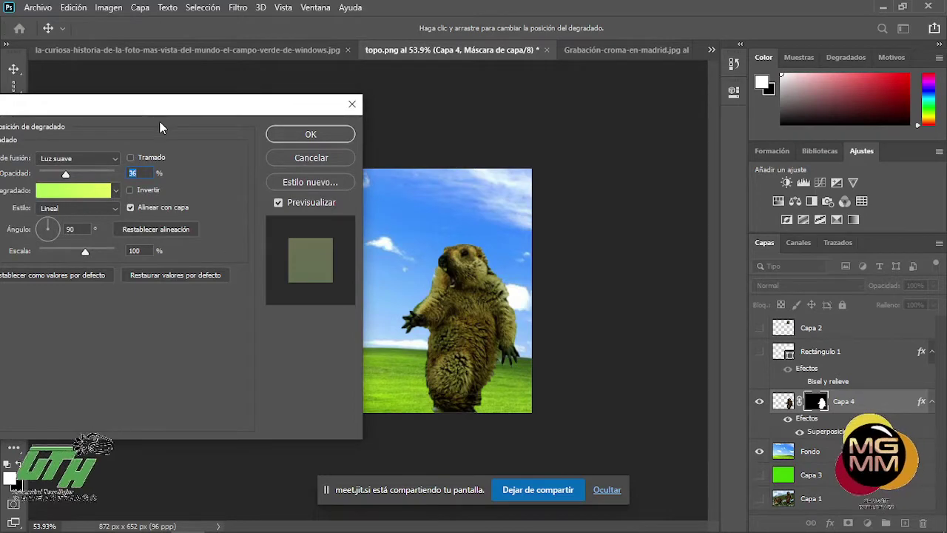
{"action": "left_click_drag", "start_coordinate": [237, 118], "coordinate": [247, 119]}
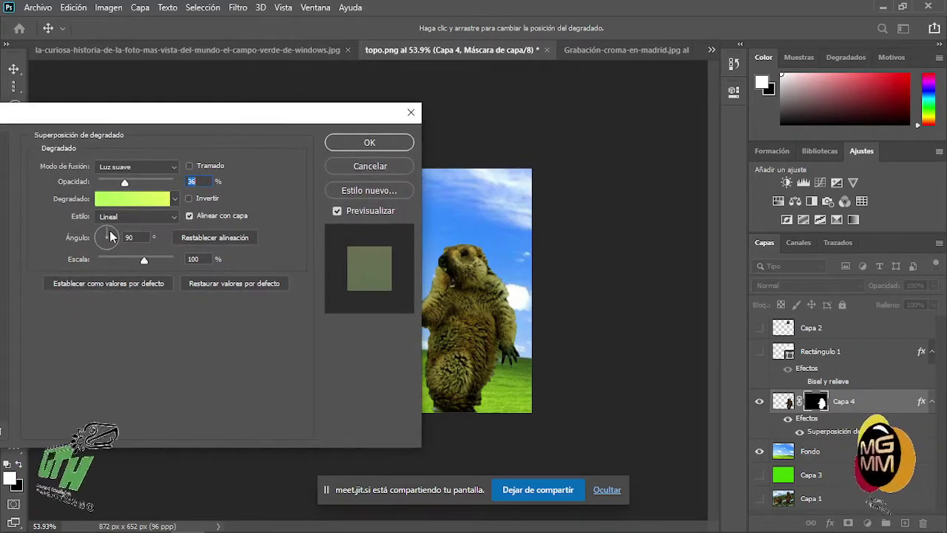
{"action": "left_click_drag", "start_coordinate": [111, 234], "coordinate": [81, 238]}
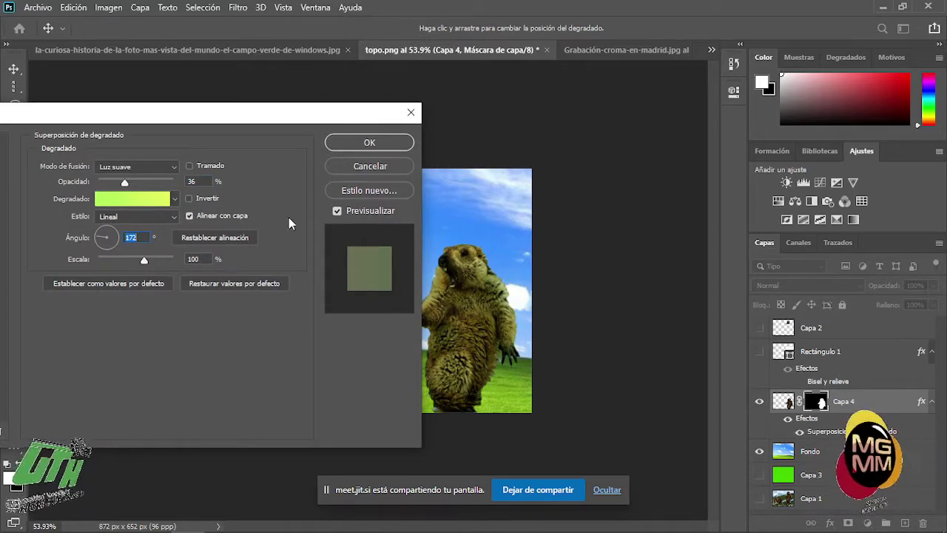
{"action": "left_click", "coordinate": [340, 142]}
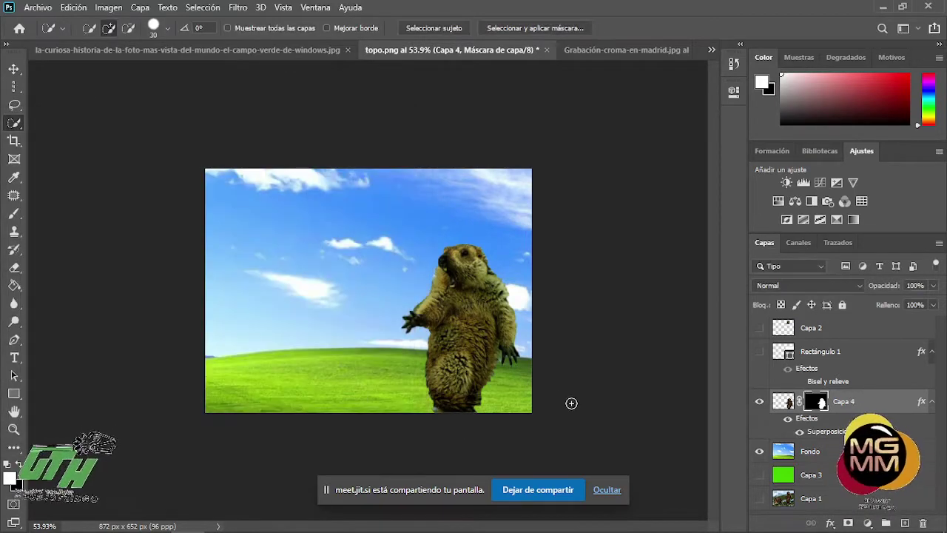
- Show the original photo layer Capa 1 instead of Fondo, with the tinted marmot of Capa 4 visible over it
{"action": "scroll", "coordinate": [448, 403], "scroll_direction": "up", "scroll_amount": 5}
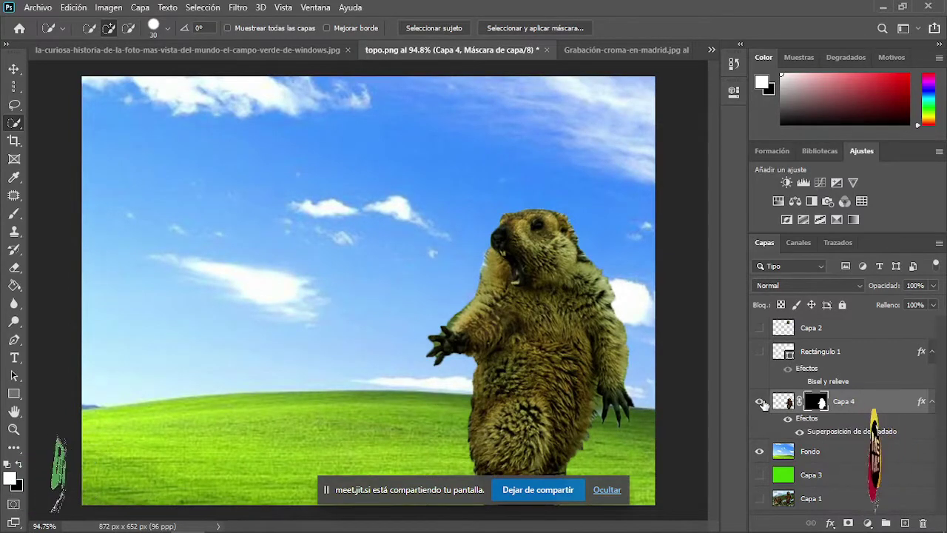
{"action": "left_click", "coordinate": [757, 403]}
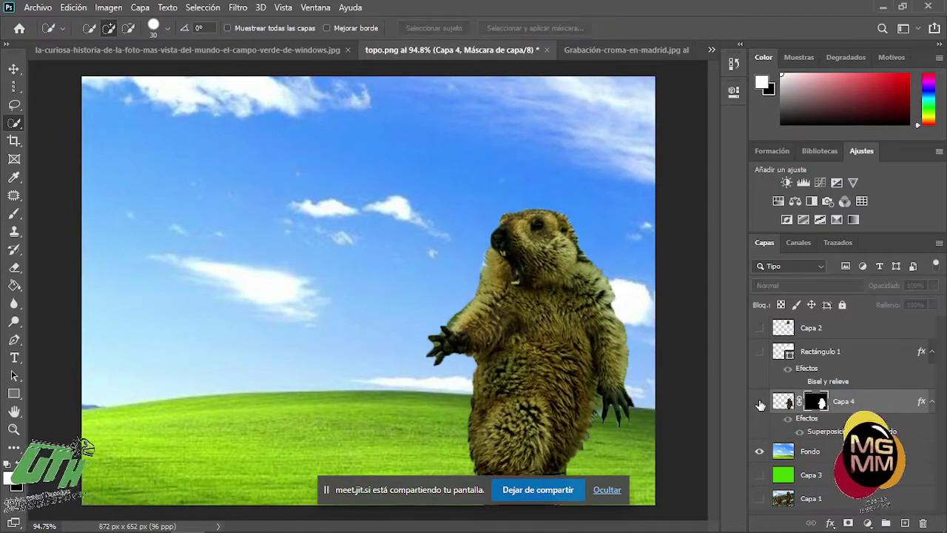
{"action": "left_click", "coordinate": [759, 499]}
{"action": "left_click", "coordinate": [759, 453]}
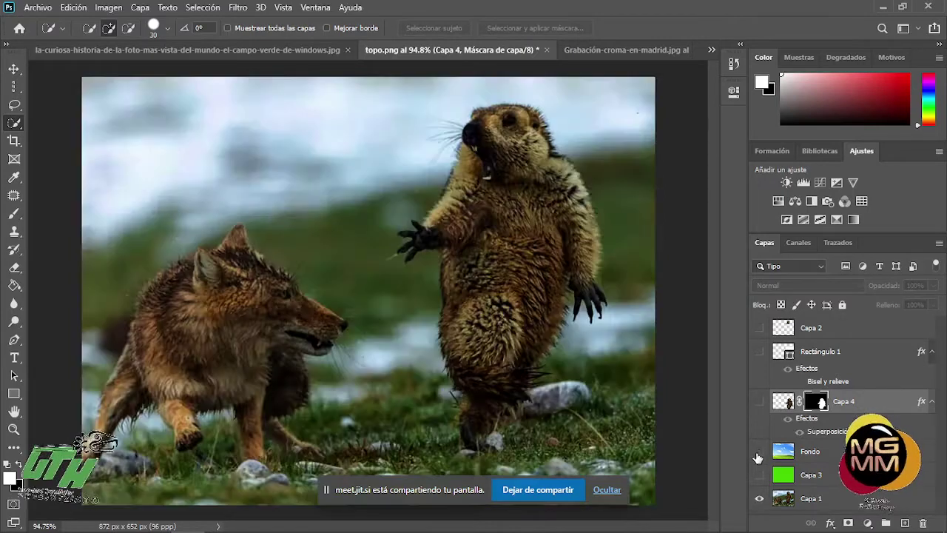
{"action": "left_click", "coordinate": [759, 404]}
{"action": "left_click", "coordinate": [759, 403]}
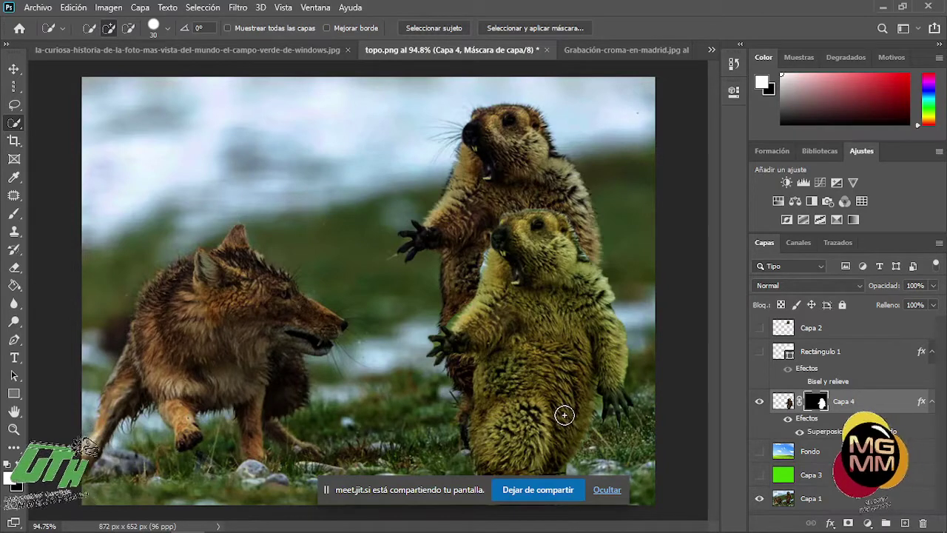
{"action": "scroll", "coordinate": [548, 398], "scroll_direction": "down", "scroll_amount": 5}
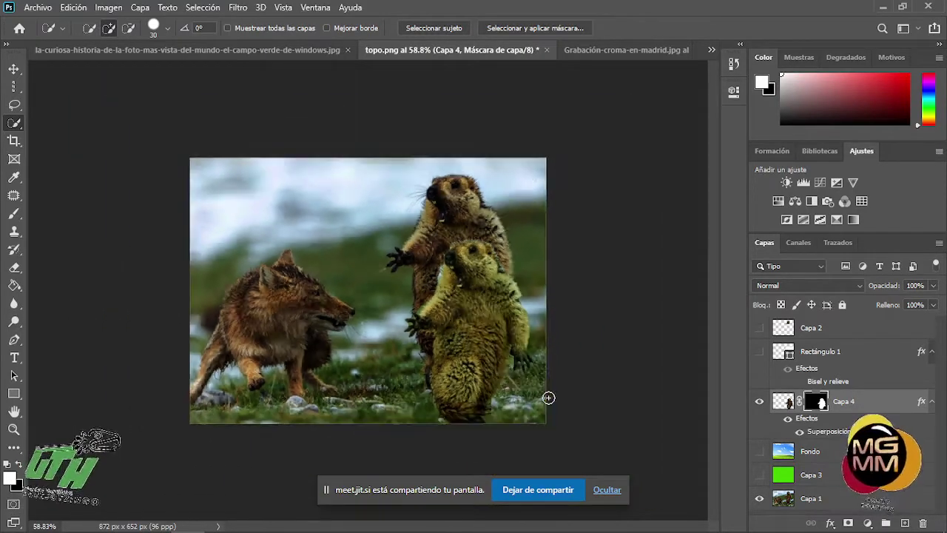
{"action": "left_click", "coordinate": [830, 523]}
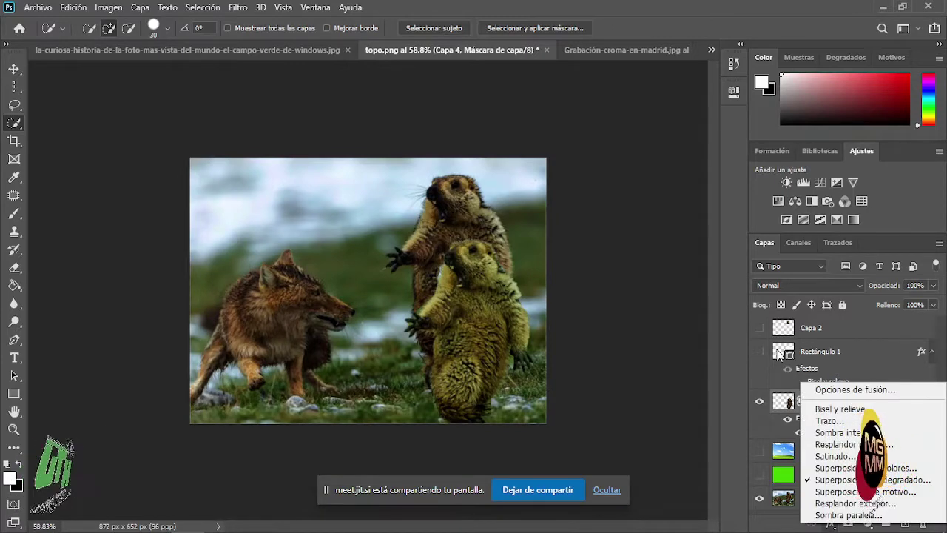
{"action": "left_click", "coordinate": [788, 411]}
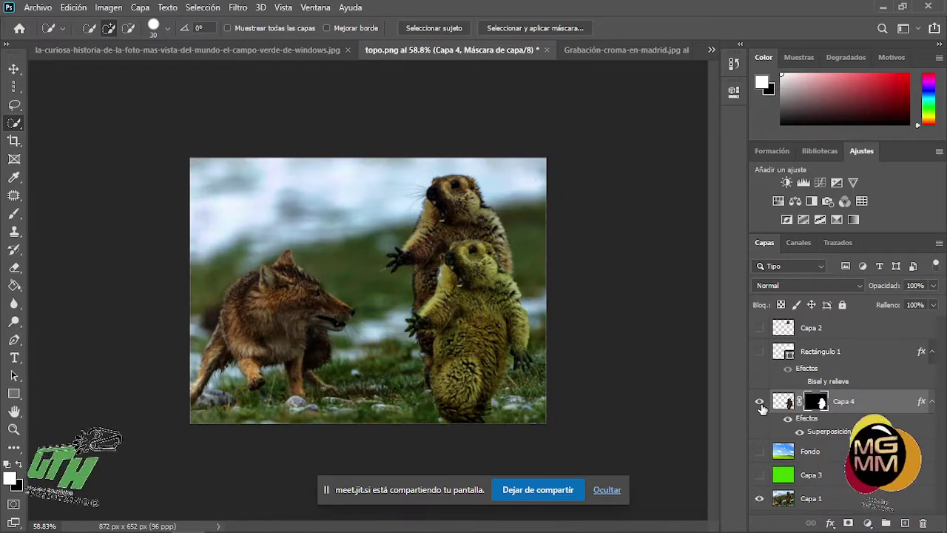
- Hide Capa 4, show Rectángulo 1 and move that rectangle over the standing marmot in the original photo
{"action": "left_click", "coordinate": [759, 402]}
{"action": "left_click", "coordinate": [759, 352]}
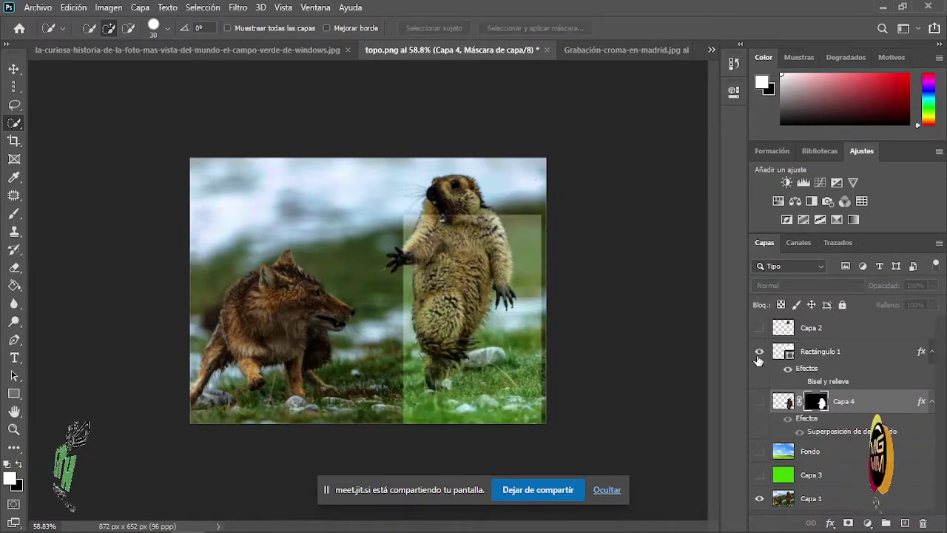
{"action": "key", "text": "v"}
{"action": "mouse_move", "coordinate": [476, 334]}
{"action": "left_mouse_down"}
{"action": "mouse_move", "coordinate": [470, 297]}
{"action": "mouse_move", "coordinate": [454, 288]}
{"action": "left_mouse_up"}
{"action": "left_click", "coordinate": [687, 334]}
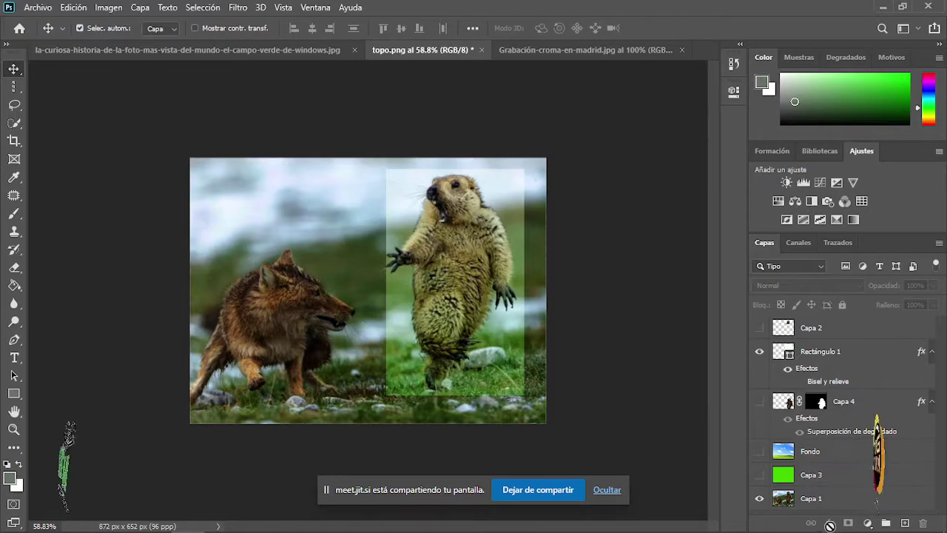
- Show Capa 2 instead of Rectángulo 1 and shift its patch slightly over the marmot's face
{"action": "left_click", "coordinate": [812, 329]}
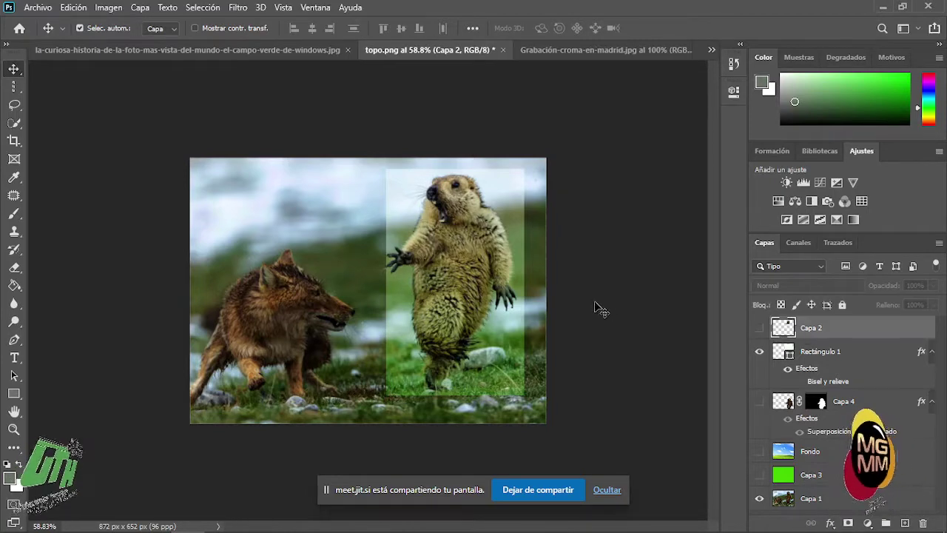
{"action": "left_click", "coordinate": [759, 331]}
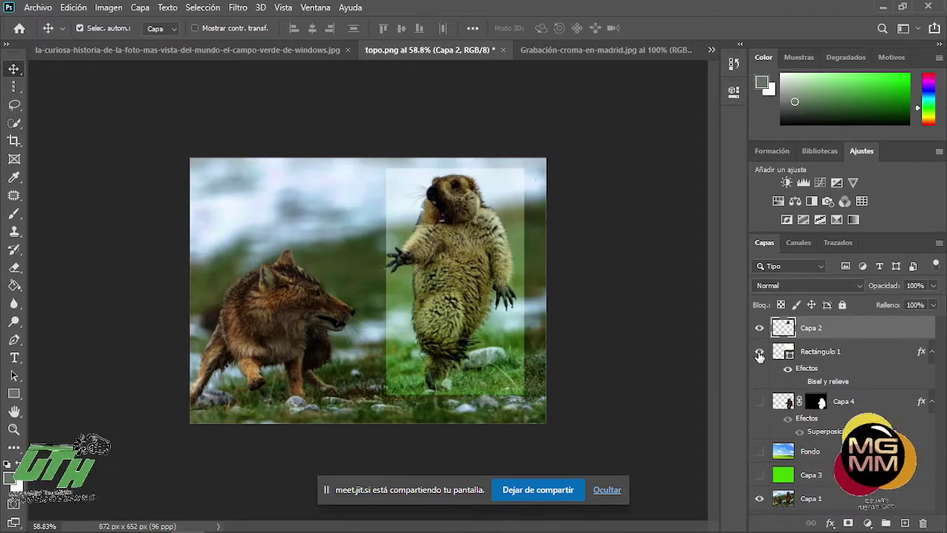
{"action": "left_click", "coordinate": [759, 352]}
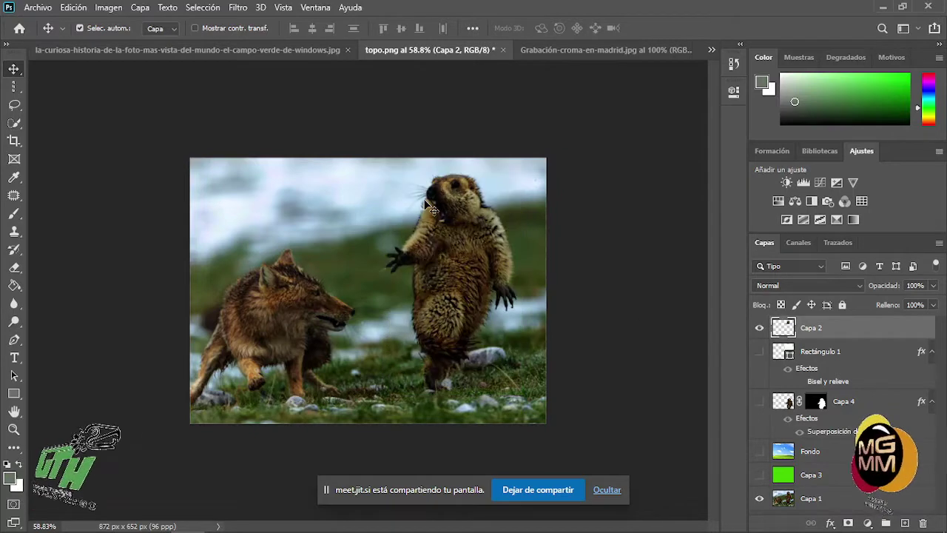
{"action": "left_click_drag", "start_coordinate": [462, 221], "coordinate": [449, 213]}
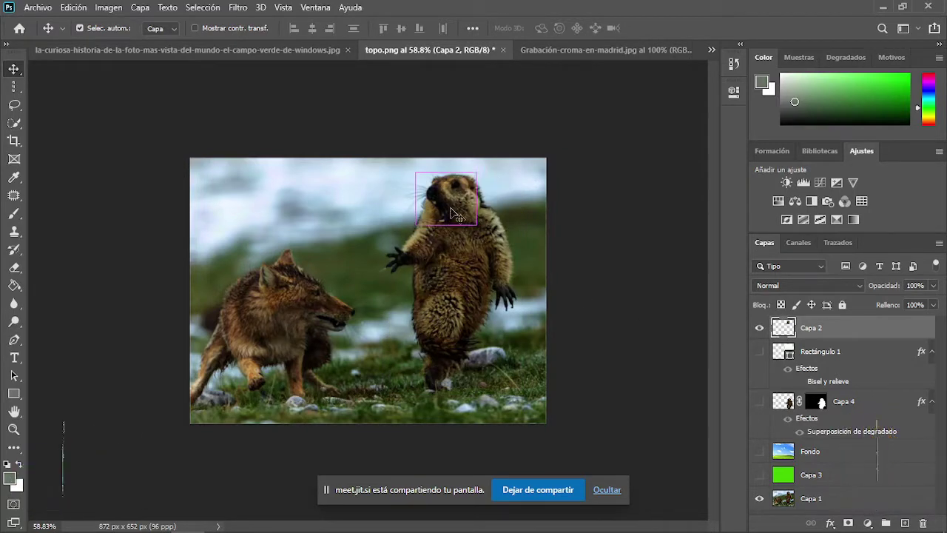
{"action": "left_click", "coordinate": [829, 523]}
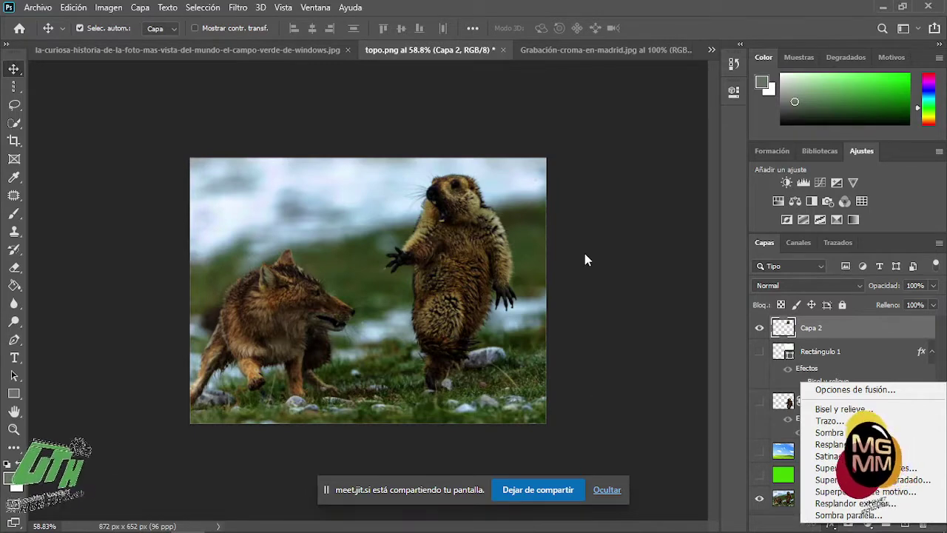
{"action": "left_click", "coordinate": [477, 222]}
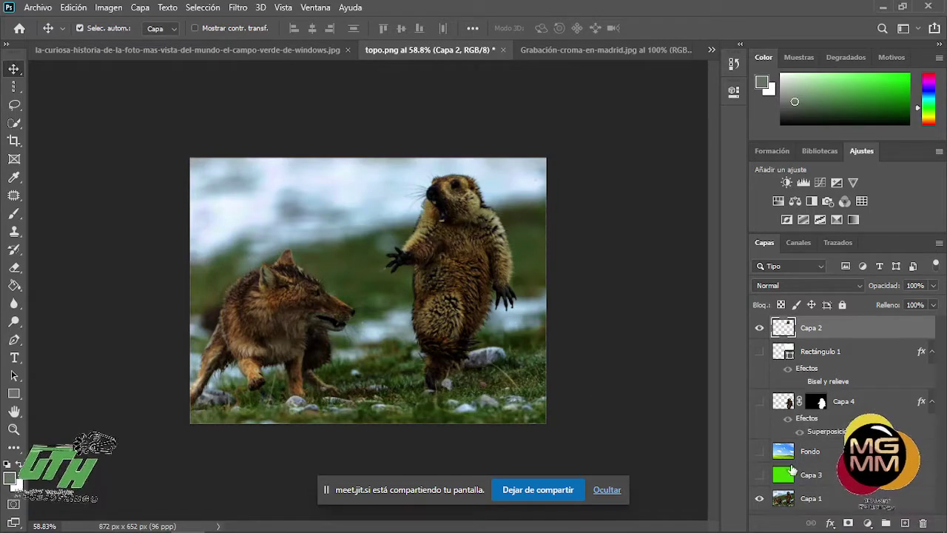
- Make Capa 1 the active layer, hide Capa 2 and select the standing marmot with the Quick Selection tool
{"action": "left_click", "coordinate": [791, 503]}
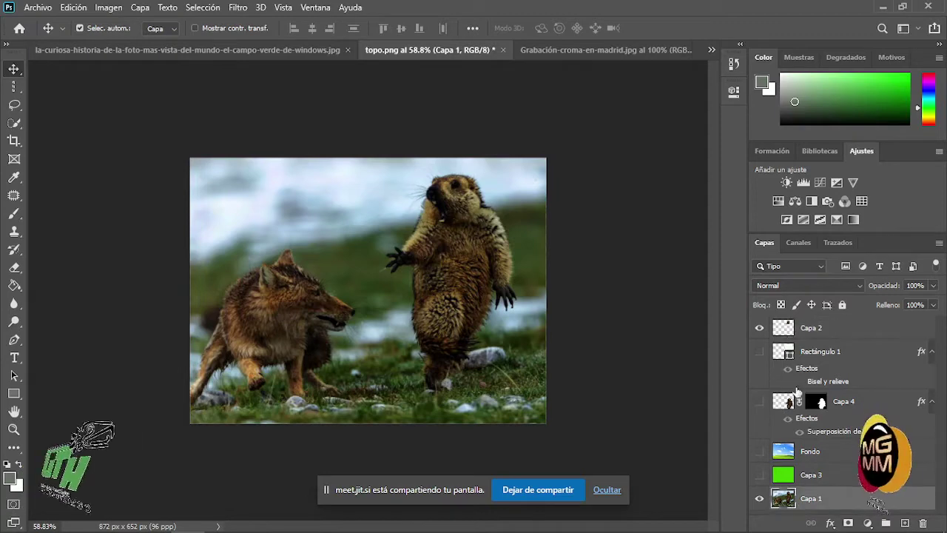
{"action": "left_click", "coordinate": [758, 328]}
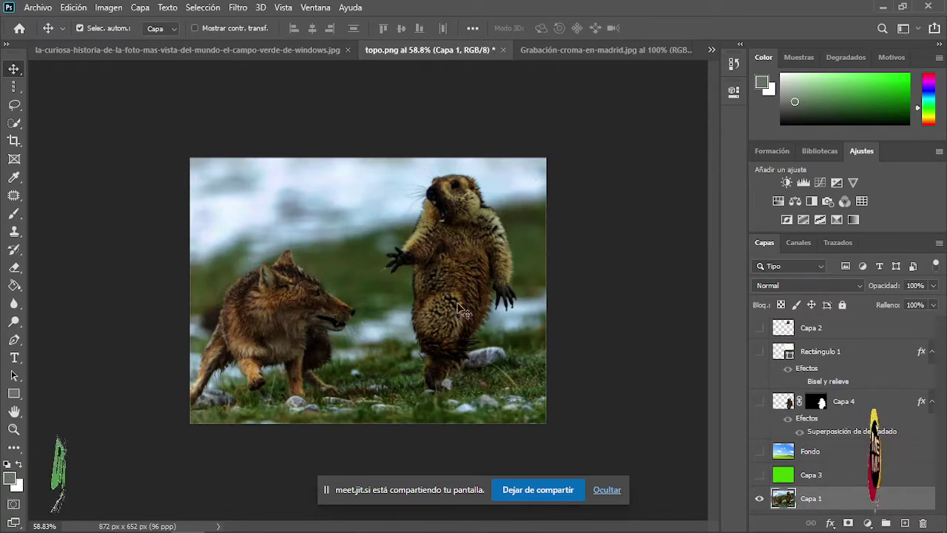
{"action": "left_click", "coordinate": [14, 123]}
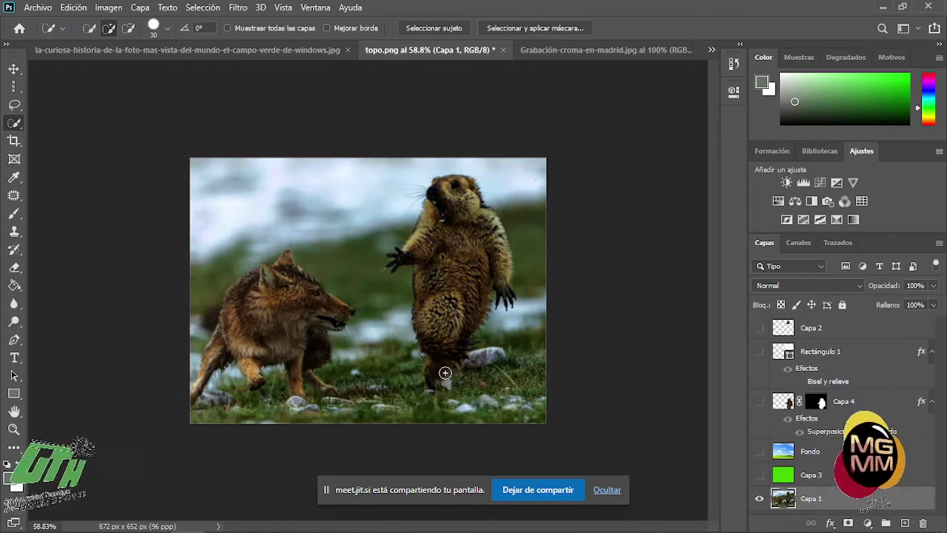
{"action": "mouse_move", "coordinate": [435, 338]}
{"action": "left_mouse_down"}
{"action": "mouse_move", "coordinate": [425, 289]}
{"action": "mouse_move", "coordinate": [434, 193]}
{"action": "mouse_move", "coordinate": [459, 201]}
{"action": "mouse_move", "coordinate": [502, 295]}
{"action": "mouse_move", "coordinate": [506, 255]}
{"action": "mouse_move", "coordinate": [500, 242]}
{"action": "mouse_move", "coordinate": [428, 223]}
{"action": "mouse_move", "coordinate": [401, 260]}
{"action": "mouse_move", "coordinate": [489, 271]}
{"action": "mouse_move", "coordinate": [392, 245]}
{"action": "mouse_move", "coordinate": [363, 208]}
{"action": "mouse_move", "coordinate": [408, 218]}
{"action": "mouse_move", "coordinate": [392, 253]}
{"action": "left_mouse_up"}
{"action": "left_click", "coordinate": [128, 28]}
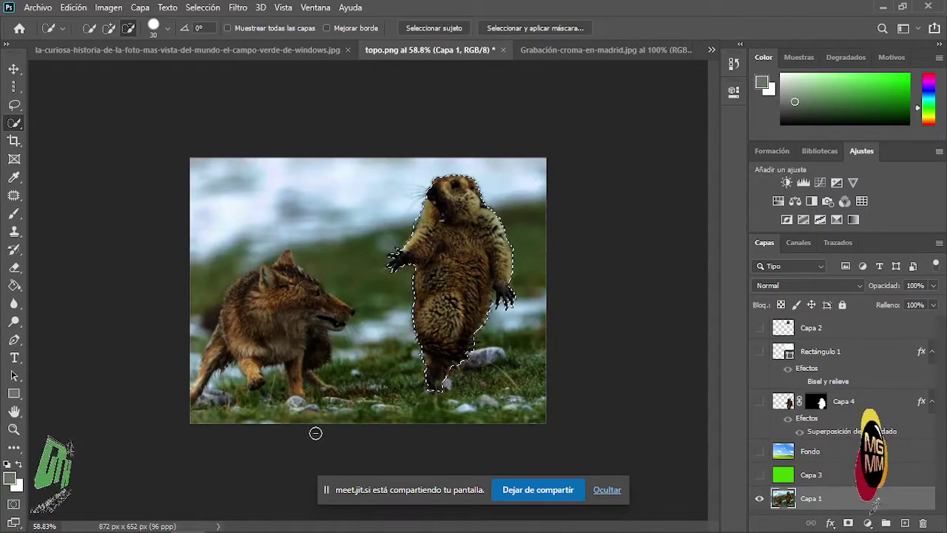
- Add the fox to the marmot selection and subtract the grass and stones around its legs
{"action": "left_click", "coordinate": [109, 28]}
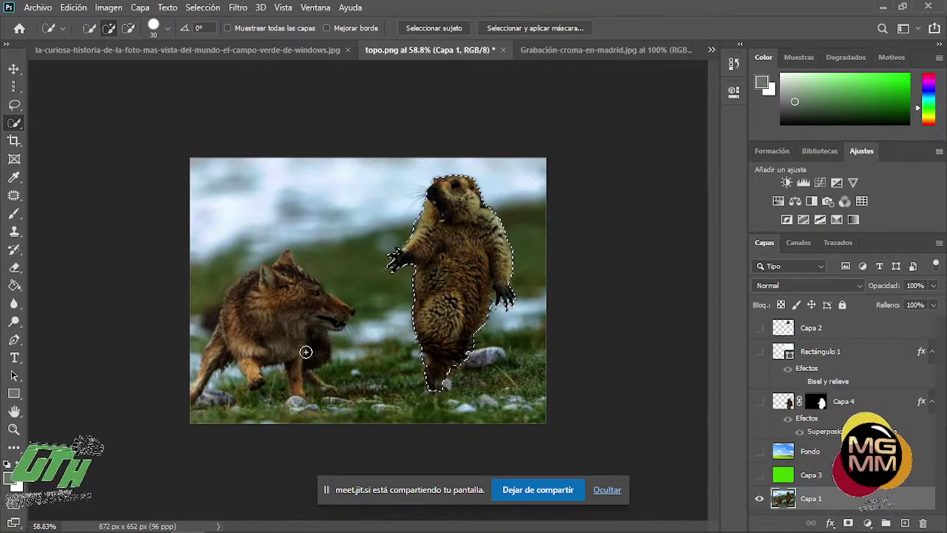
{"action": "mouse_move", "coordinate": [290, 290]}
{"action": "left_mouse_down"}
{"action": "mouse_move", "coordinate": [282, 261]}
{"action": "mouse_move", "coordinate": [231, 304]}
{"action": "mouse_move", "coordinate": [198, 393]}
{"action": "mouse_move", "coordinate": [244, 348]}
{"action": "mouse_move", "coordinate": [236, 340]}
{"action": "mouse_move", "coordinate": [249, 355]}
{"action": "mouse_move", "coordinate": [280, 312]}
{"action": "mouse_move", "coordinate": [297, 391]}
{"action": "mouse_move", "coordinate": [330, 389]}
{"action": "left_mouse_up"}
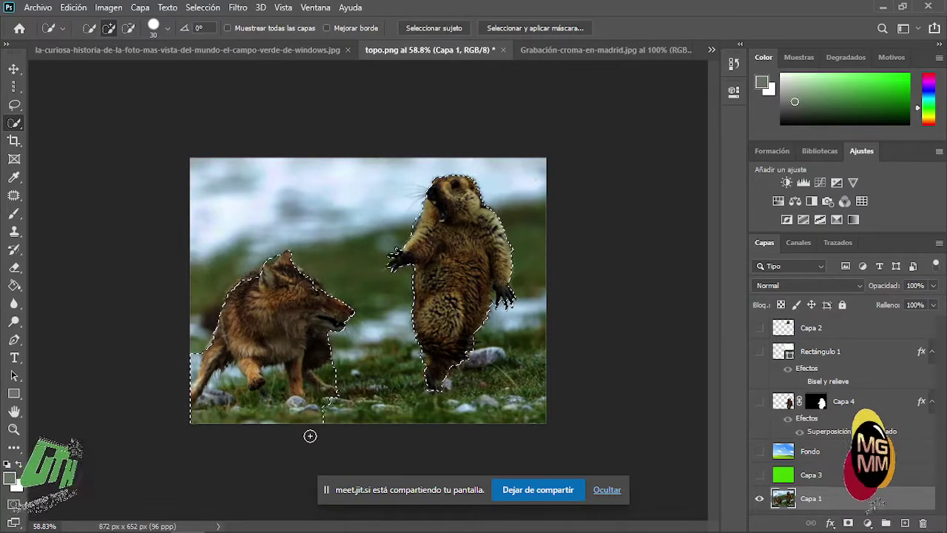
{"action": "left_click", "coordinate": [131, 28]}
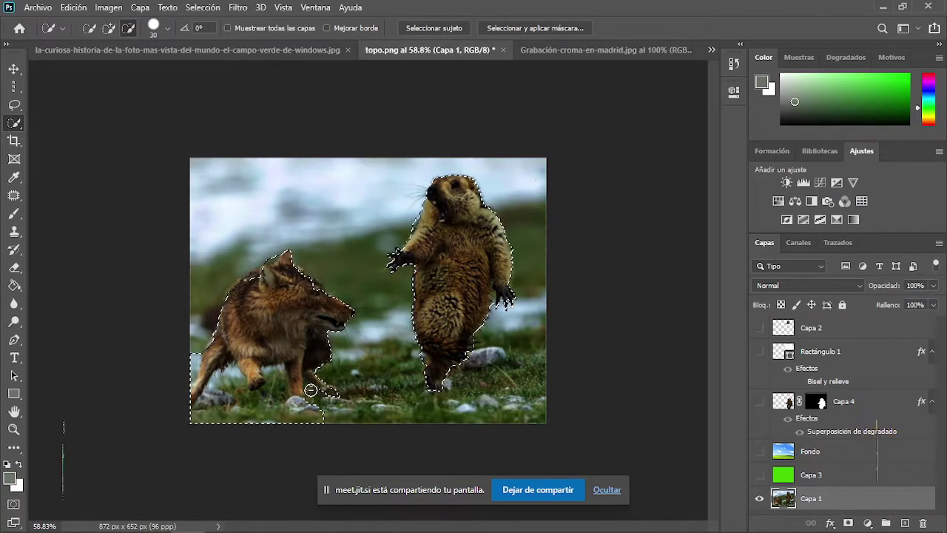
{"action": "mouse_move", "coordinate": [310, 390]}
{"action": "left_mouse_down"}
{"action": "mouse_move", "coordinate": [303, 413]}
{"action": "mouse_move", "coordinate": [313, 426]}
{"action": "mouse_move", "coordinate": [322, 416]}
{"action": "mouse_move", "coordinate": [294, 402]}
{"action": "mouse_move", "coordinate": [231, 415]}
{"action": "mouse_move", "coordinate": [221, 390]}
{"action": "left_mouse_up"}
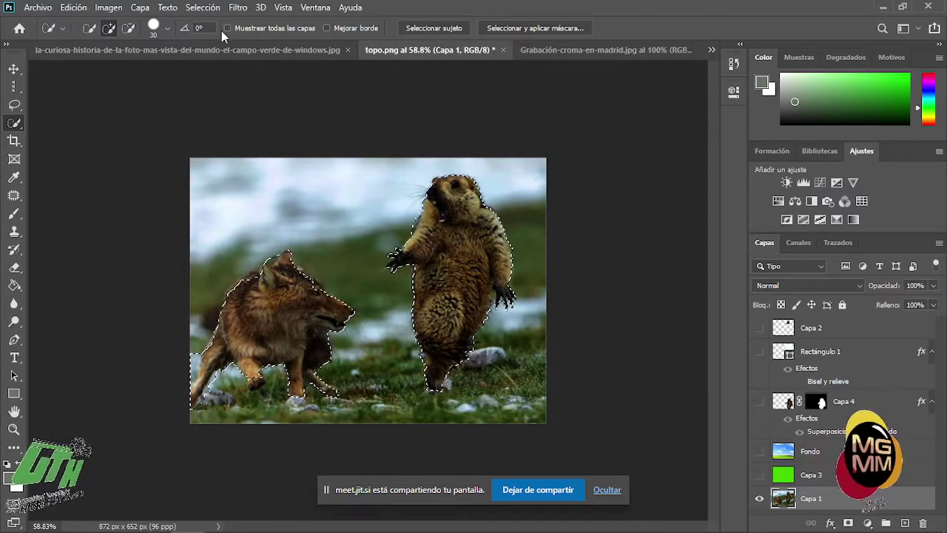
- Add the fox's raised front paw and missing back edge to the selection, and subtract the background beside its hind leg
{"action": "scroll", "coordinate": [254, 407], "scroll_direction": "up", "scroll_amount": 5}
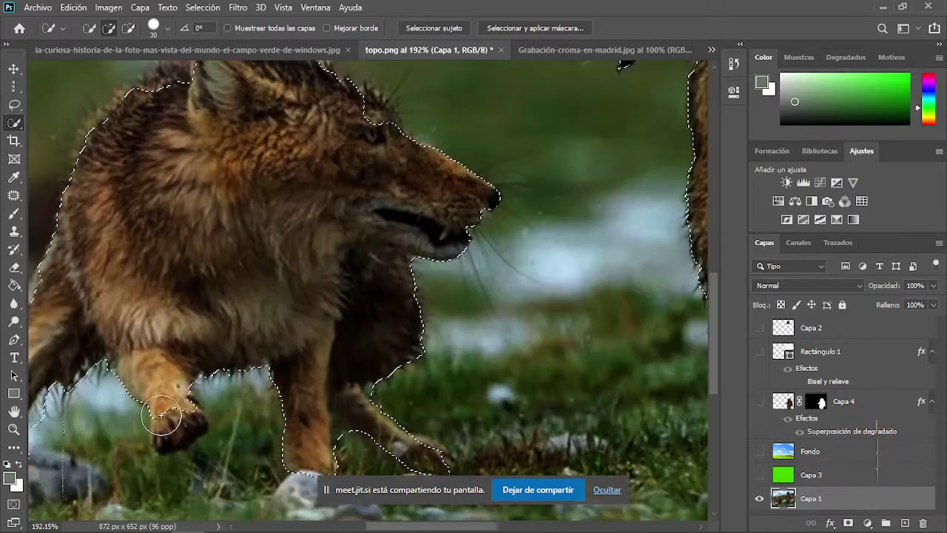
{"action": "left_click_drag", "start_coordinate": [161, 416], "coordinate": [173, 427]}
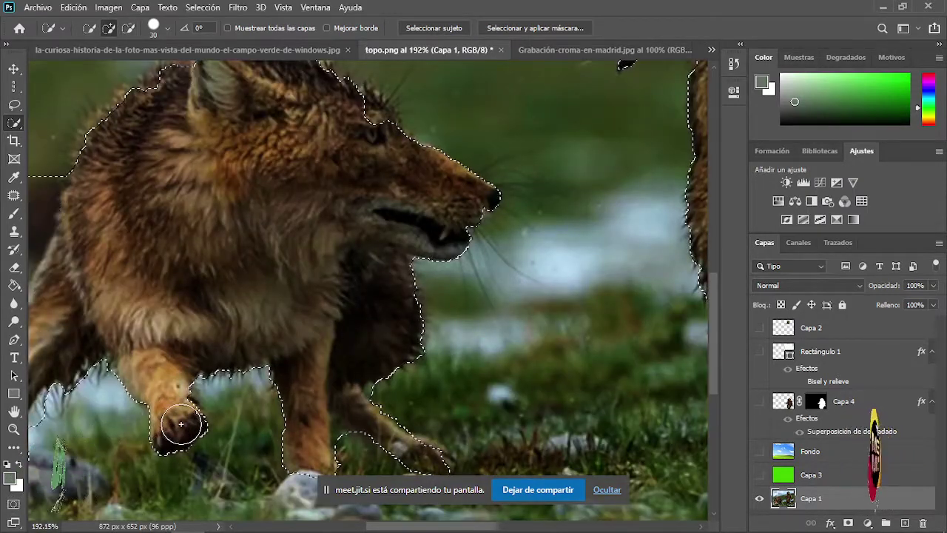
{"action": "key", "text": "alt"}
{"action": "scroll", "coordinate": [285, 420], "scroll_direction": "down", "scroll_amount": 2}
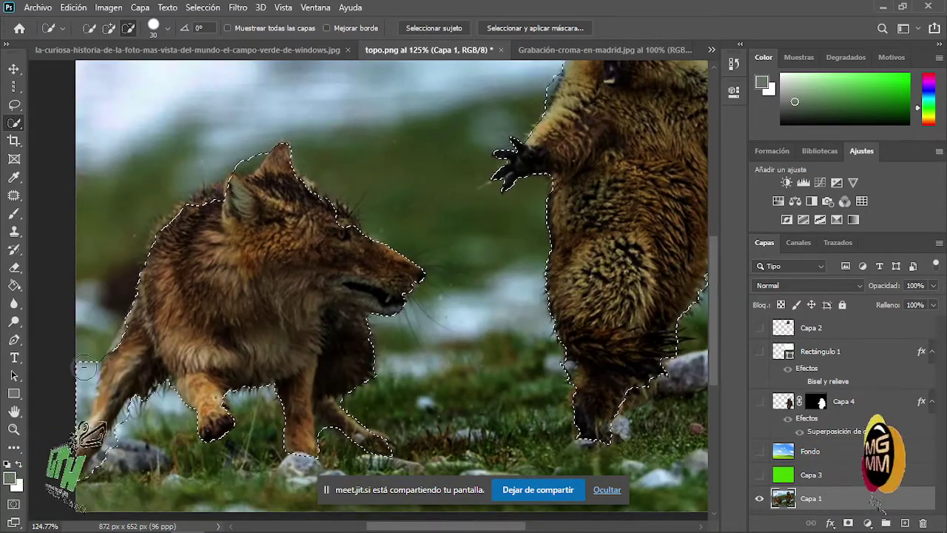
{"action": "left_click", "coordinate": [70, 411], "text": "alt"}
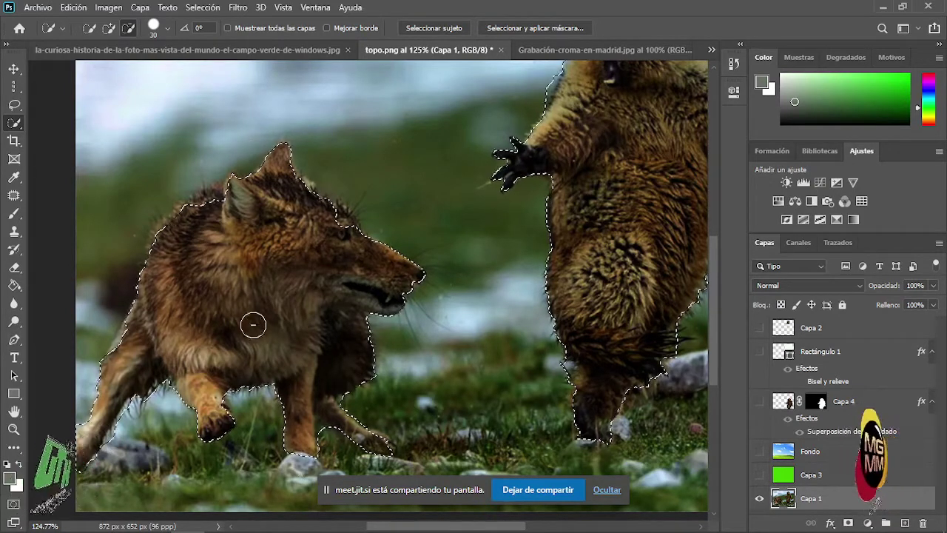
{"action": "left_click", "coordinate": [108, 28]}
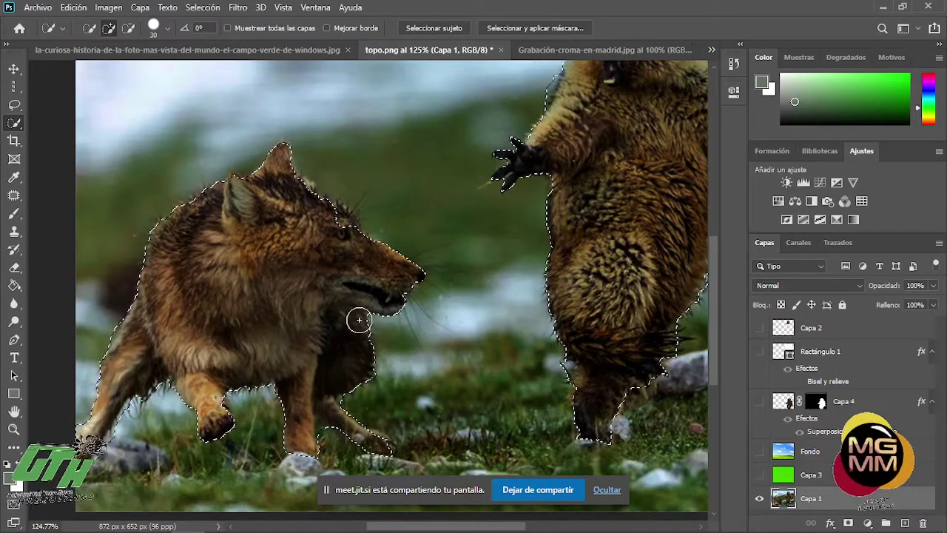
- Copy the selected fox and marmot to a new layer and hide Capa 1
{"action": "key", "text": "ctrl+j"}
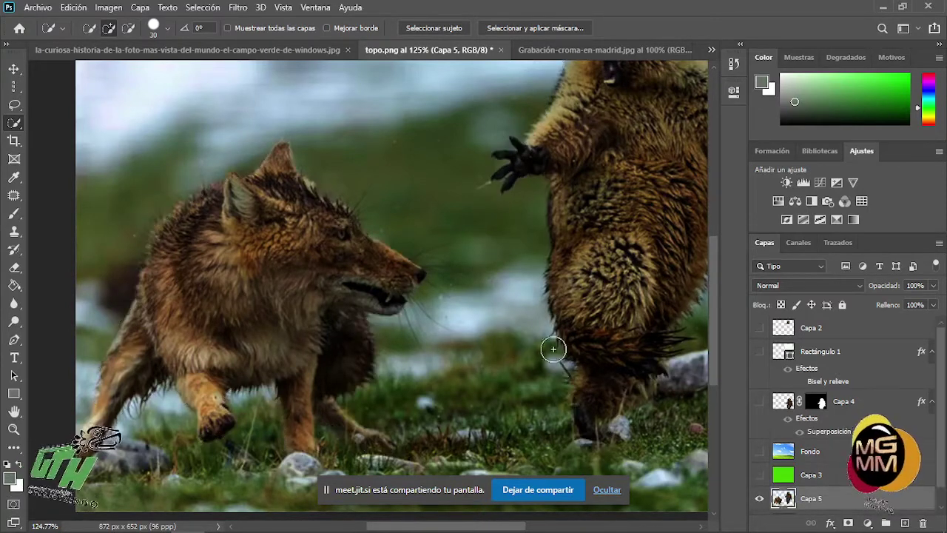
{"action": "scroll", "coordinate": [808, 513], "scroll_direction": "down", "scroll_amount": 1}
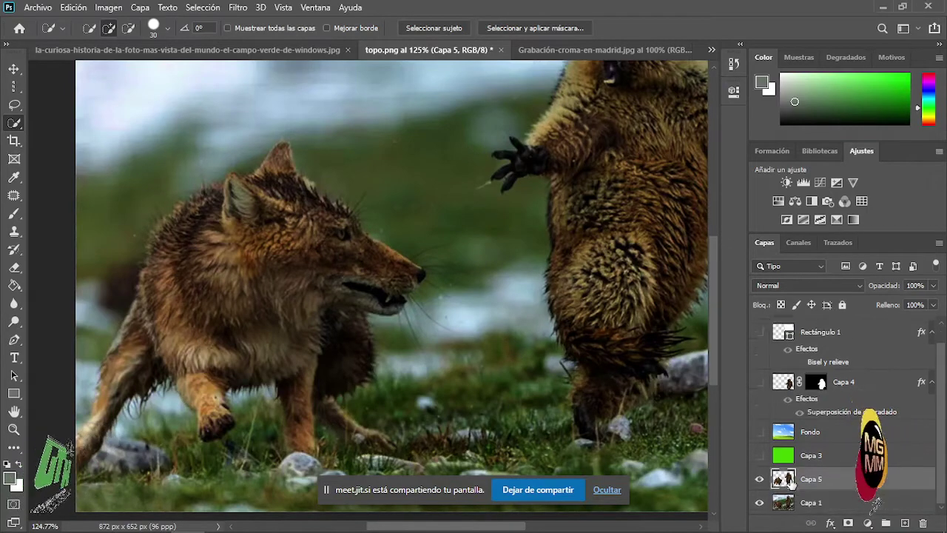
{"action": "left_click", "coordinate": [759, 502]}
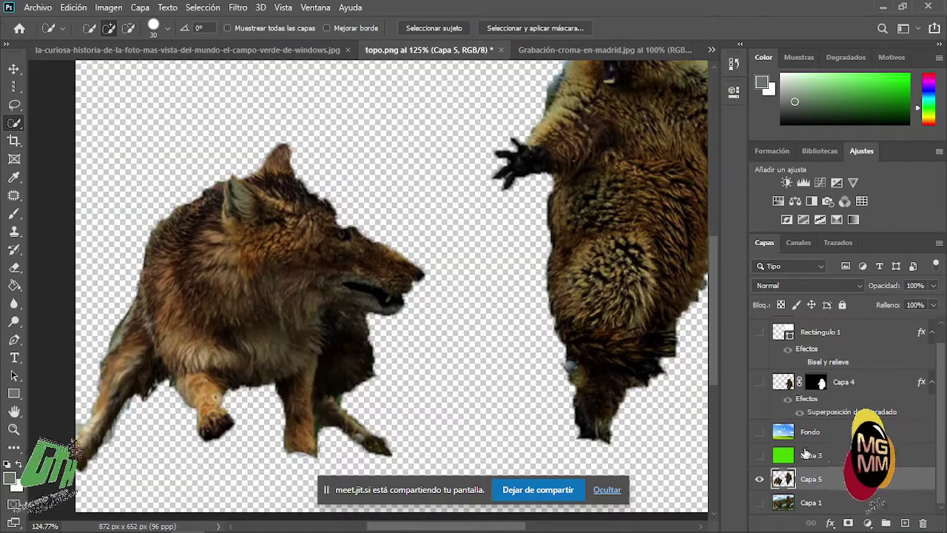
{"action": "scroll", "coordinate": [268, 269], "scroll_direction": "down", "scroll_amount": 3}
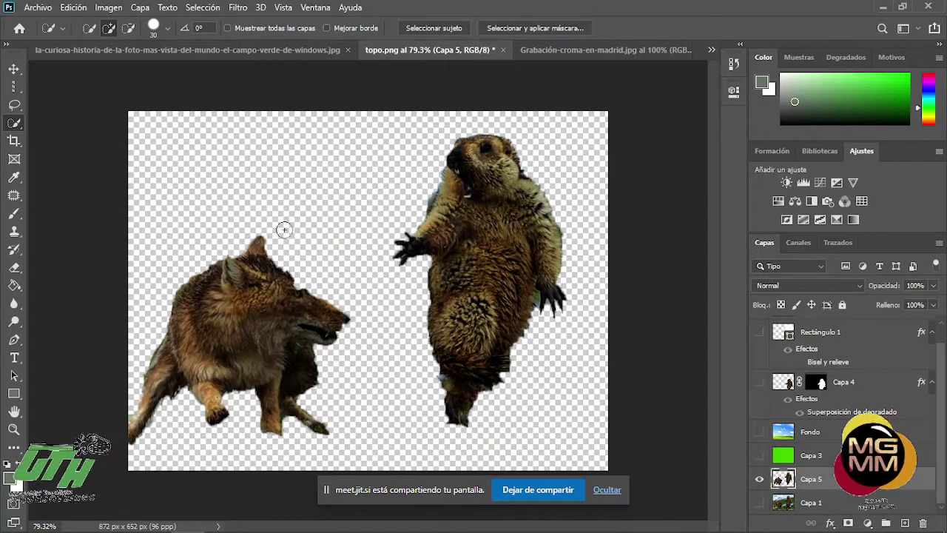
- Erase the bluish background fringe along the marmot's raised arm with the 3 px Eraser
{"action": "scroll", "coordinate": [387, 205], "scroll_direction": "up", "scroll_amount": 5}
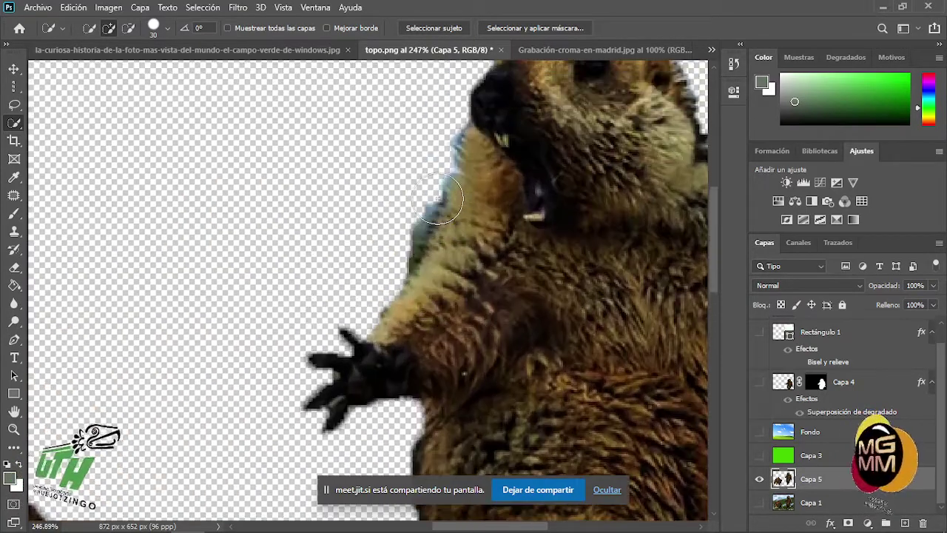
{"action": "scroll", "coordinate": [441, 199], "scroll_direction": "up", "scroll_amount": 1}
{"action": "key", "text": "e"}
{"action": "left_click_drag", "start_coordinate": [423, 213], "coordinate": [411, 253]}
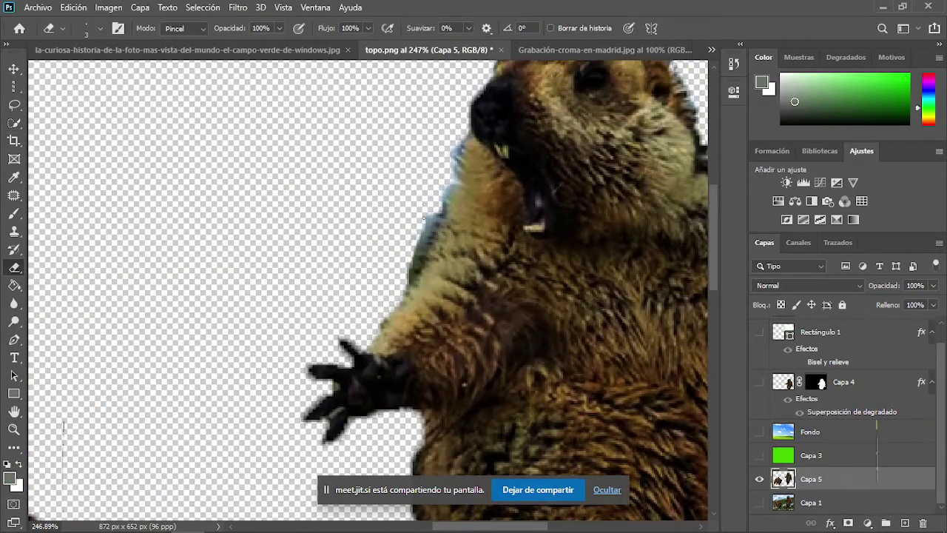
{"action": "mouse_move", "coordinate": [427, 220]}
{"action": "left_mouse_down"}
{"action": "mouse_move", "coordinate": [406, 271]}
{"action": "mouse_move", "coordinate": [433, 210]}
{"action": "mouse_move", "coordinate": [423, 244]}
{"action": "left_mouse_up"}
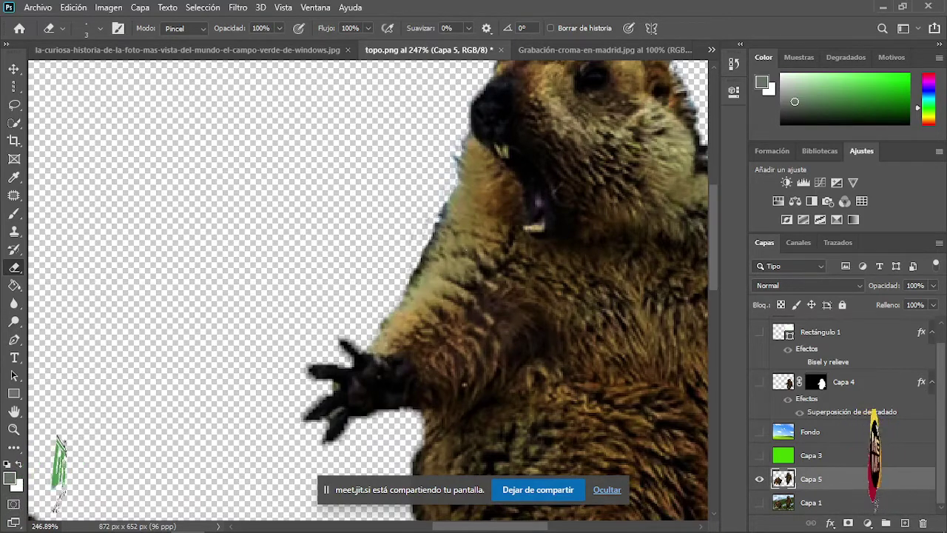
{"action": "key", "text": "ctrl+0"}
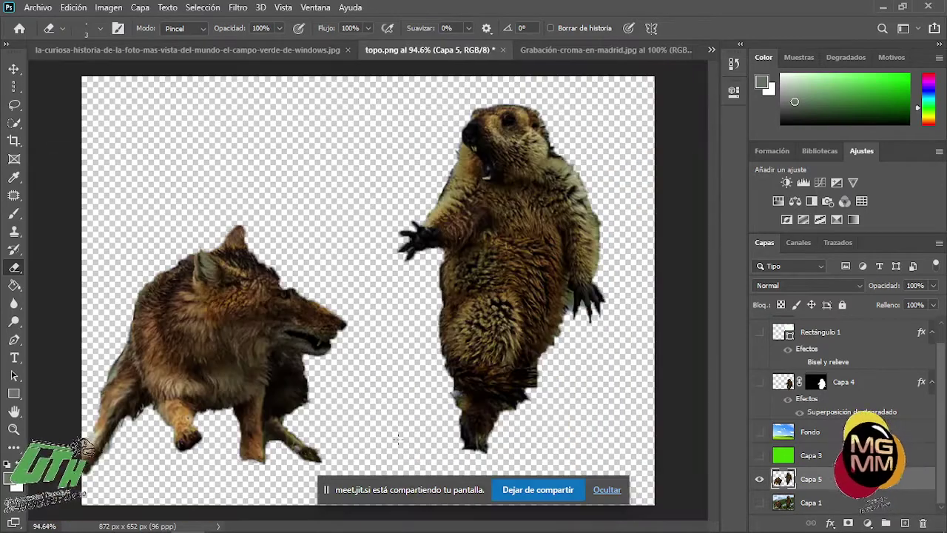
- Erase the background remnants around the marmot's leg and shape the square edge of its tail into fur strands
{"action": "scroll", "coordinate": [456, 424], "scroll_direction": "up", "scroll_amount": 5}
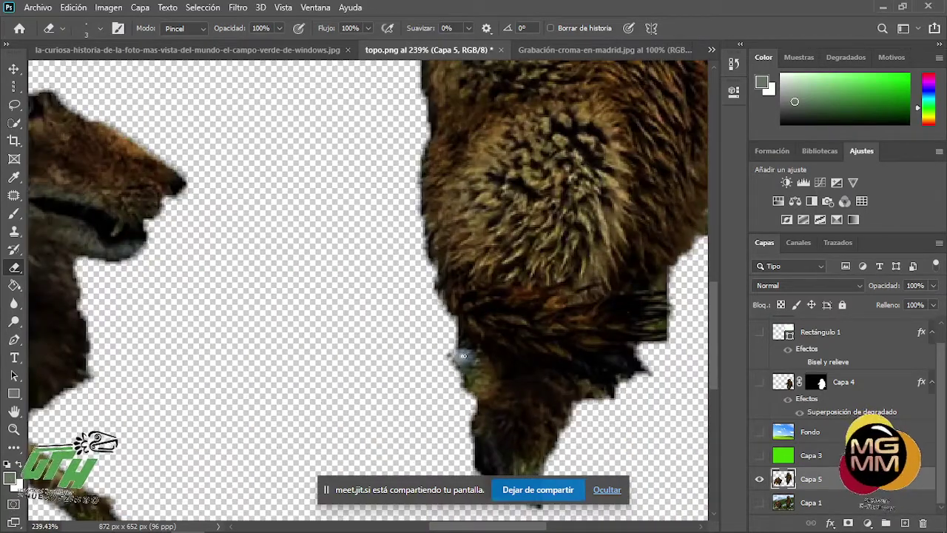
{"action": "left_click_drag", "start_coordinate": [463, 357], "coordinate": [449, 355]}
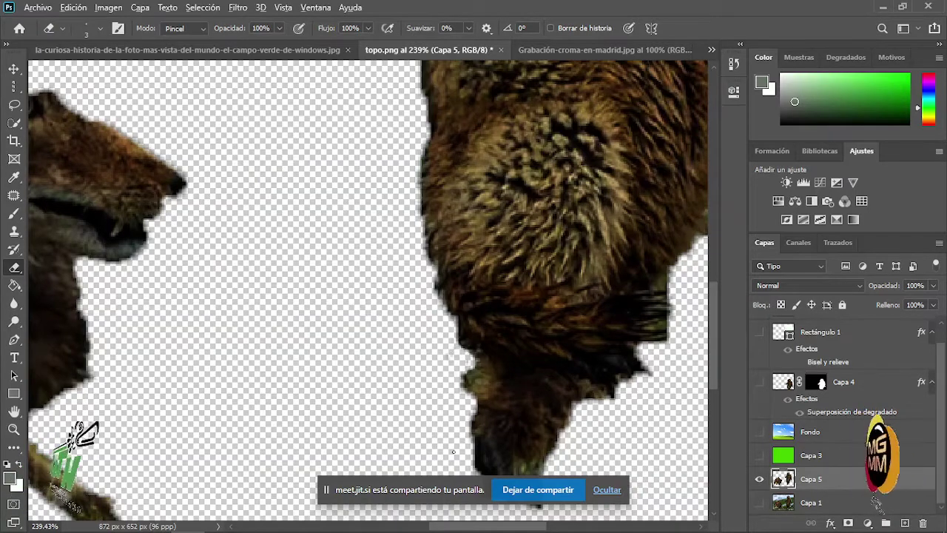
{"action": "scroll", "coordinate": [453, 451], "scroll_direction": "down", "scroll_amount": 5}
{"action": "scroll", "coordinate": [606, 396], "scroll_direction": "up", "scroll_amount": 5}
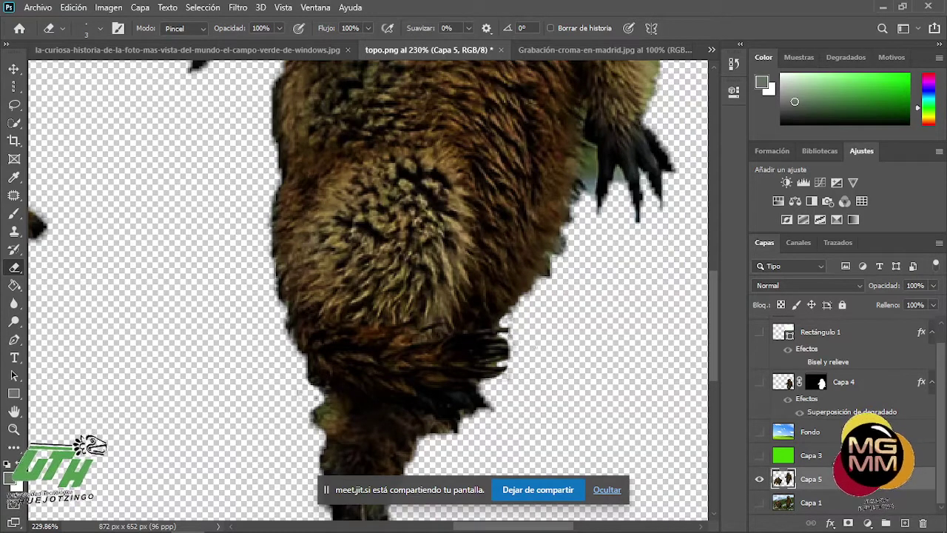
{"action": "scroll", "coordinate": [520, 387], "scroll_direction": "down", "scroll_amount": 3}
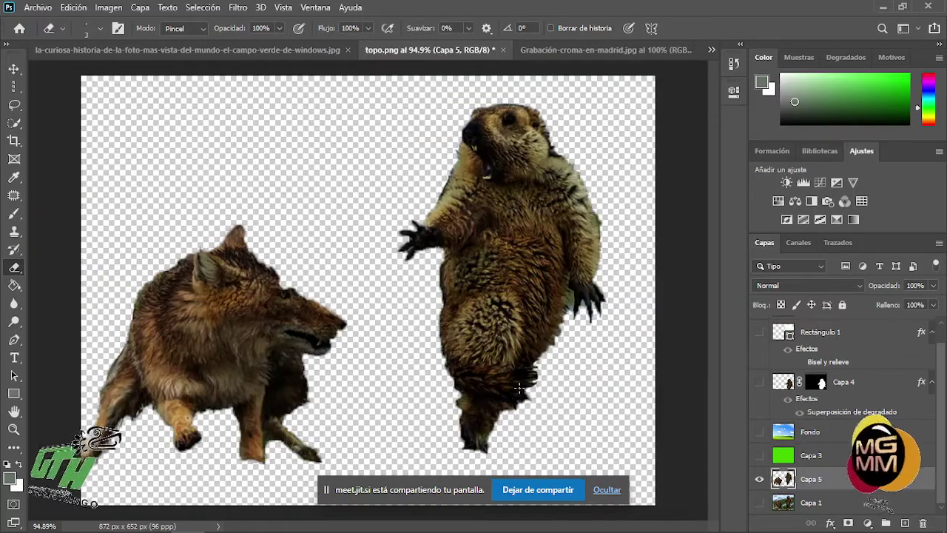
- Erase the background patch between the marmot's body and its hanging paw, leaving thin strands of fur
{"action": "scroll", "coordinate": [572, 345], "scroll_direction": "up", "scroll_amount": 5}
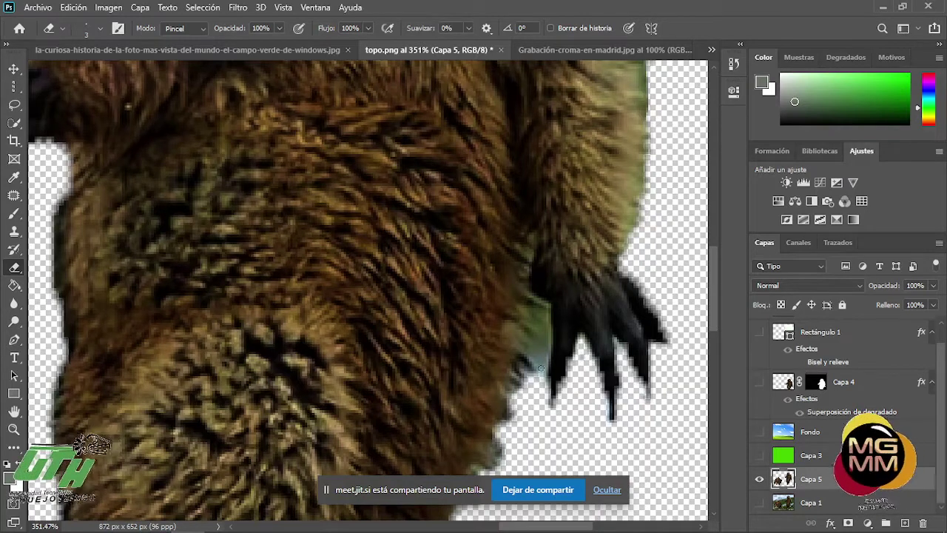
{"action": "mouse_move", "coordinate": [541, 368]}
{"action": "left_mouse_down"}
{"action": "mouse_move", "coordinate": [543, 314]}
{"action": "mouse_move", "coordinate": [530, 309]}
{"action": "mouse_move", "coordinate": [548, 310]}
{"action": "left_mouse_up"}
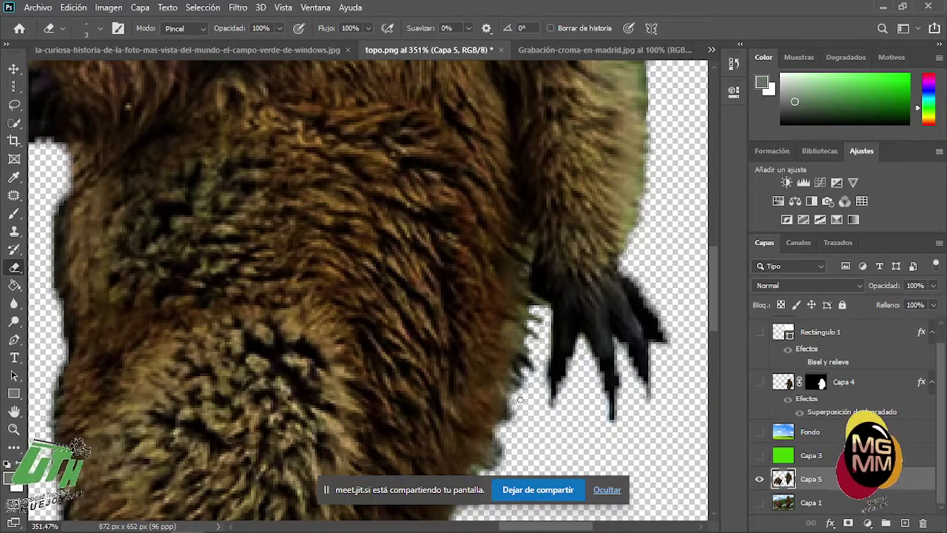
{"action": "scroll", "coordinate": [520, 399], "scroll_direction": "down", "scroll_amount": 5}
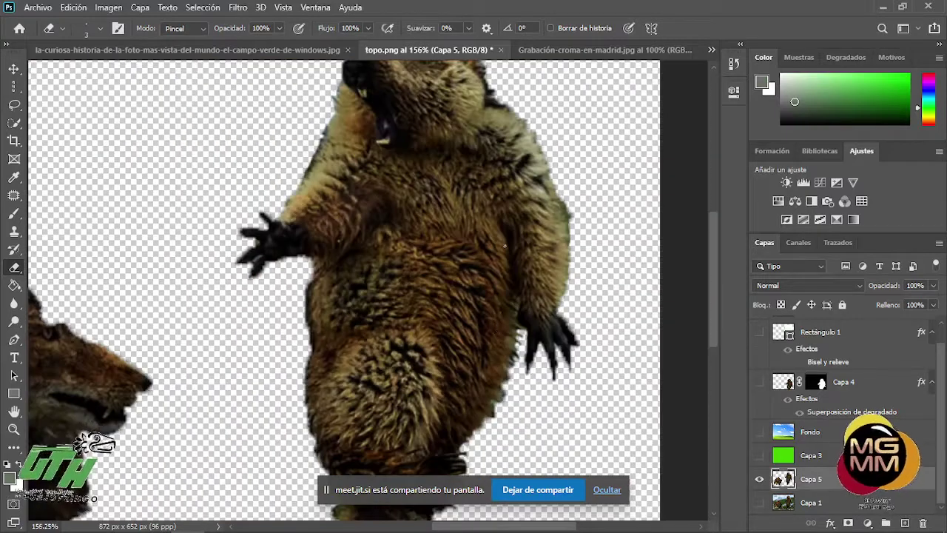
{"action": "scroll", "coordinate": [505, 246], "scroll_direction": "down", "scroll_amount": 2}
{"action": "scroll", "coordinate": [540, 74], "scroll_direction": "up", "scroll_amount": 7}
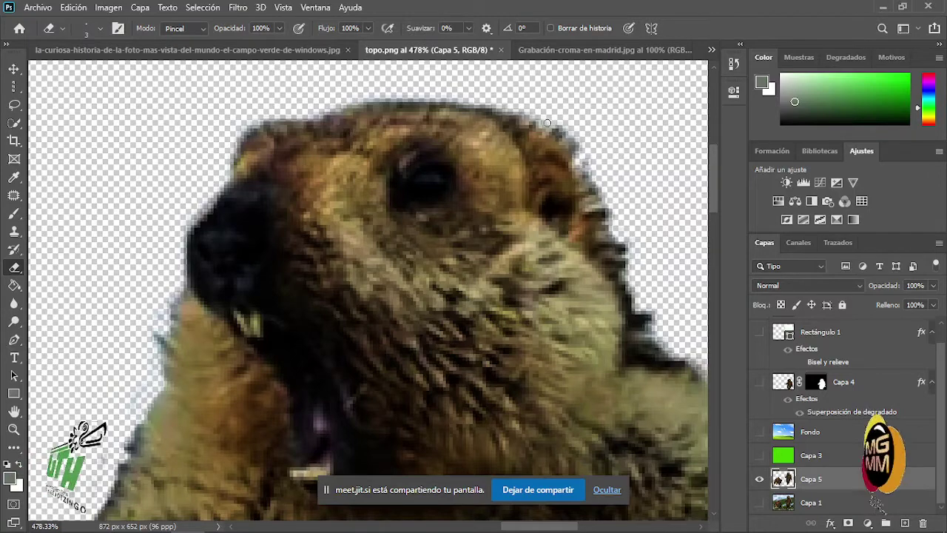
{"action": "scroll", "coordinate": [247, 254], "scroll_direction": "down", "scroll_amount": 15}
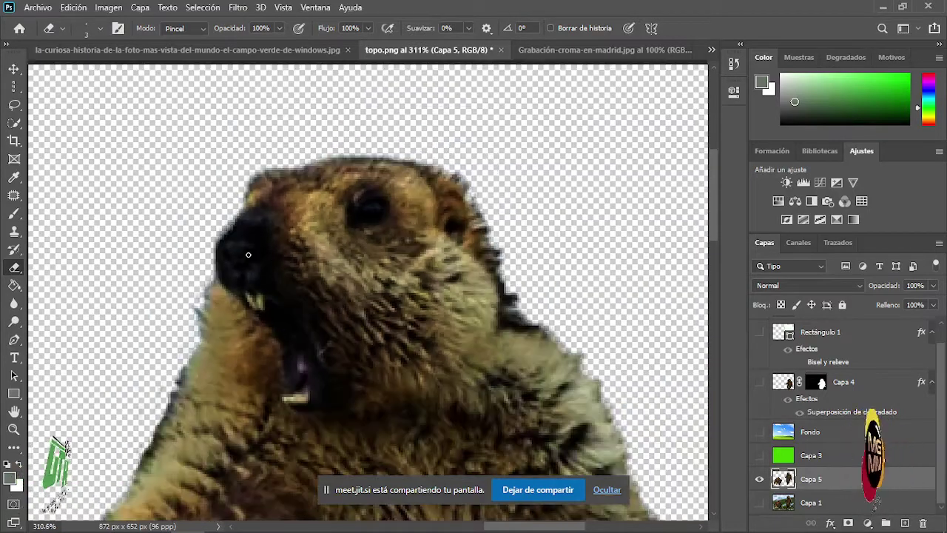
- Restore the missing edges of the fox's forehead, snout and ear with the 21 px History Brush
{"action": "scroll", "coordinate": [236, 315], "scroll_direction": "up", "scroll_amount": 12}
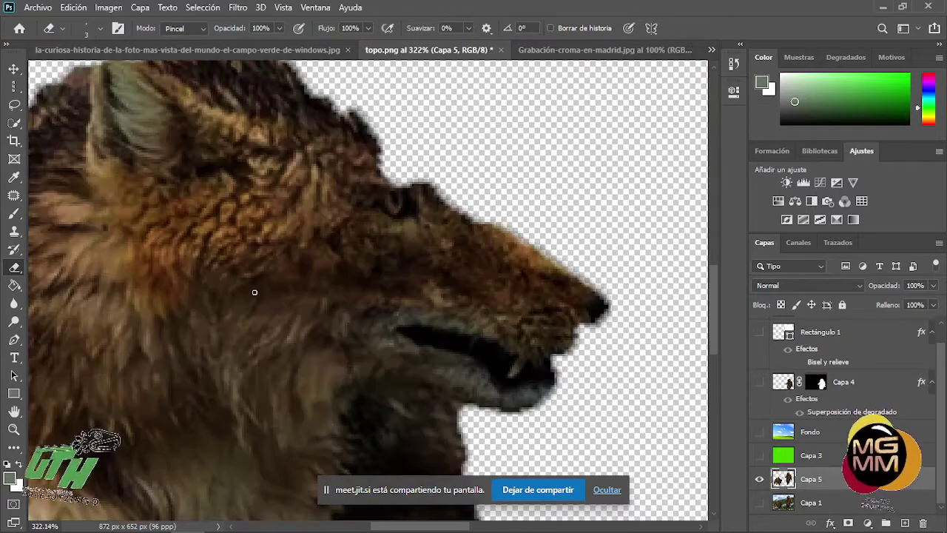
{"action": "scroll", "coordinate": [254, 292], "scroll_direction": "up", "scroll_amount": 4}
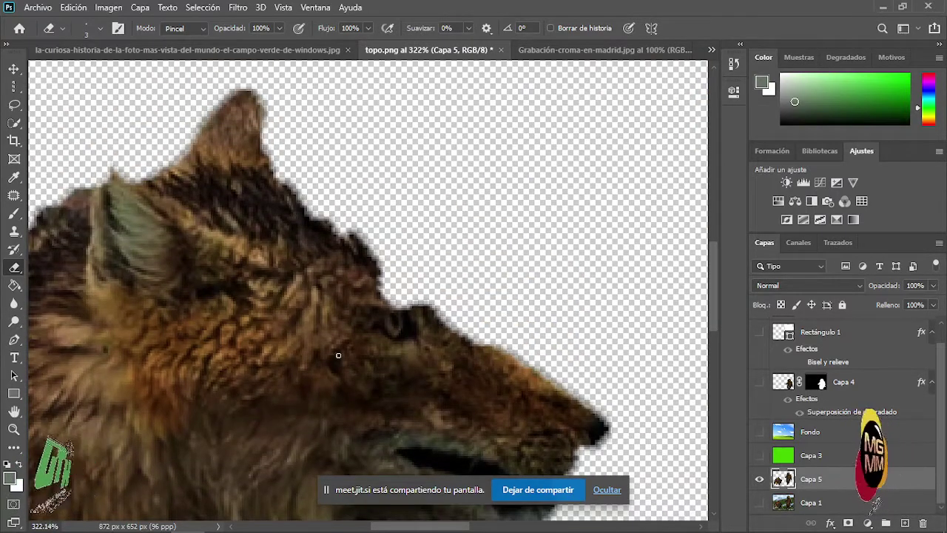
{"action": "left_click", "coordinate": [14, 250]}
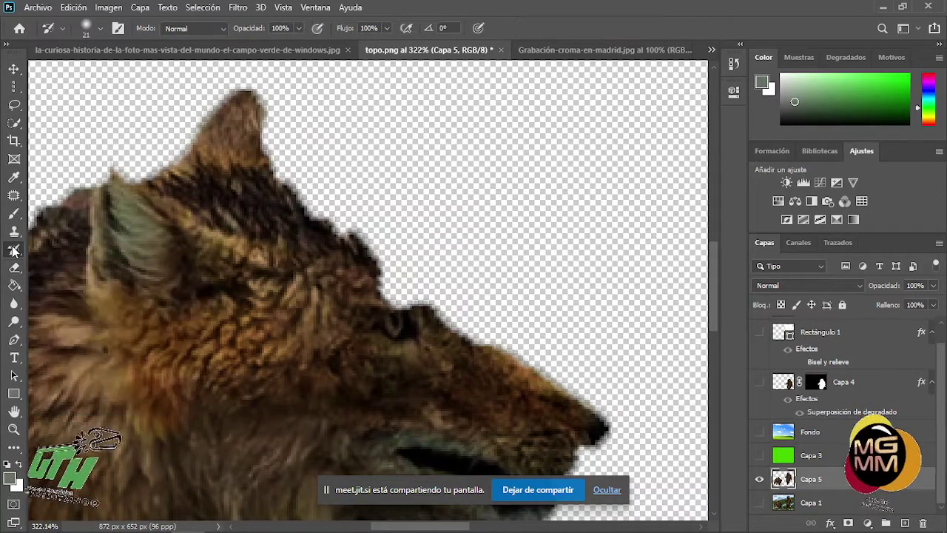
{"action": "mouse_move", "coordinate": [390, 329]}
{"action": "left_mouse_down"}
{"action": "mouse_move", "coordinate": [426, 332]}
{"action": "mouse_move", "coordinate": [361, 282]}
{"action": "mouse_move", "coordinate": [412, 325]}
{"action": "mouse_move", "coordinate": [562, 412]}
{"action": "mouse_move", "coordinate": [488, 353]}
{"action": "mouse_move", "coordinate": [407, 313]}
{"action": "mouse_move", "coordinate": [324, 242]}
{"action": "mouse_move", "coordinate": [299, 229]}
{"action": "mouse_move", "coordinate": [415, 329]}
{"action": "mouse_move", "coordinate": [381, 320]}
{"action": "mouse_move", "coordinate": [192, 212]}
{"action": "mouse_move", "coordinate": [243, 106]}
{"action": "mouse_move", "coordinate": [250, 175]}
{"action": "mouse_move", "coordinate": [274, 205]}
{"action": "mouse_move", "coordinate": [349, 261]}
{"action": "mouse_move", "coordinate": [339, 249]}
{"action": "mouse_move", "coordinate": [369, 285]}
{"action": "mouse_move", "coordinate": [567, 416]}
{"action": "mouse_move", "coordinate": [577, 441]}
{"action": "left_mouse_up"}
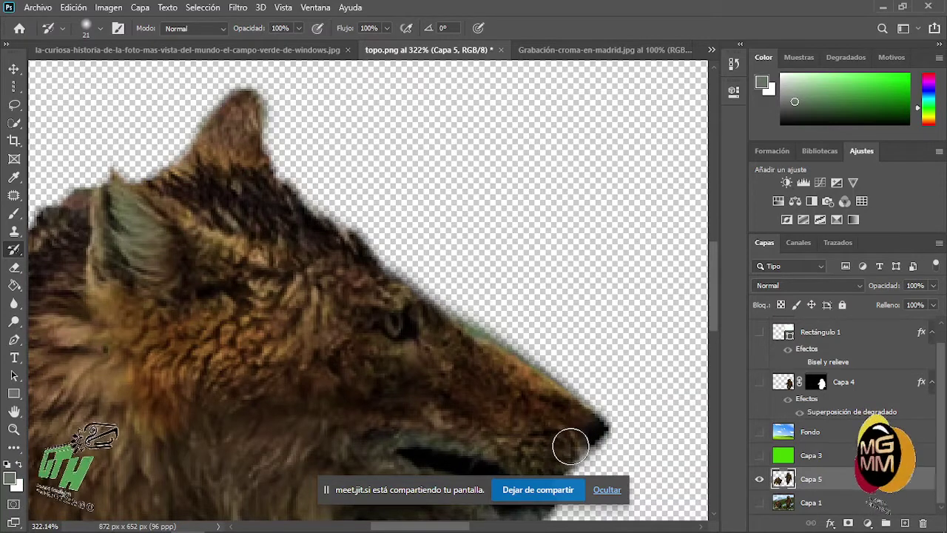
{"action": "scroll", "coordinate": [619, 417], "scroll_direction": "down", "scroll_amount": 3}
{"action": "mouse_move", "coordinate": [565, 324]}
{"action": "left_mouse_down"}
{"action": "mouse_move", "coordinate": [575, 332]}
{"action": "mouse_move", "coordinate": [560, 345]}
{"action": "mouse_move", "coordinate": [596, 315]}
{"action": "mouse_move", "coordinate": [514, 275]}
{"action": "mouse_move", "coordinate": [474, 237]}
{"action": "mouse_move", "coordinate": [134, 144]}
{"action": "left_mouse_up"}
{"action": "scroll", "coordinate": [111, 170], "scroll_direction": "up", "scroll_amount": 3}
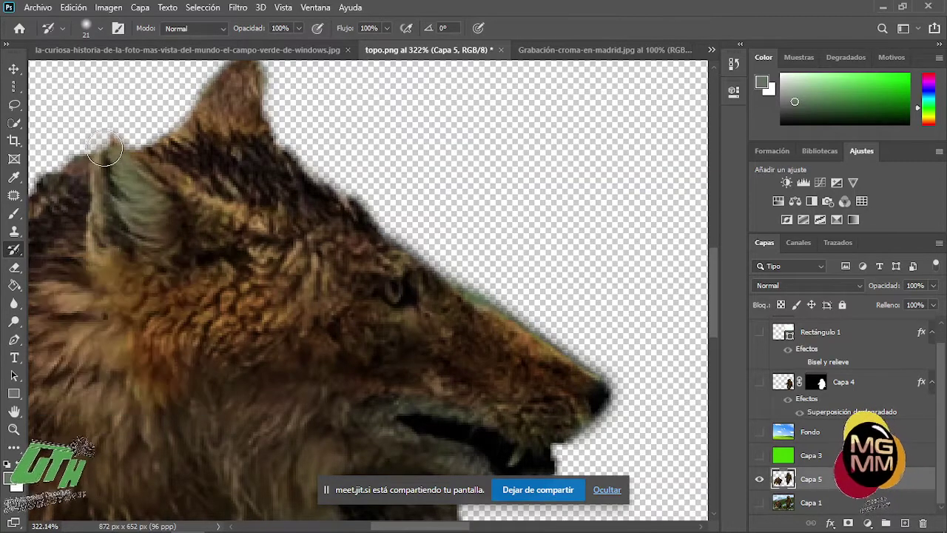
{"action": "mouse_move", "coordinate": [103, 162]}
{"action": "left_mouse_down"}
{"action": "mouse_move", "coordinate": [106, 148]}
{"action": "mouse_move", "coordinate": [110, 165]}
{"action": "mouse_move", "coordinate": [110, 148]}
{"action": "mouse_move", "coordinate": [106, 190]}
{"action": "mouse_move", "coordinate": [142, 256]}
{"action": "left_mouse_up"}
- Move the green Capa 3 below Capa 5 and show it as the backdrop for the cutout
{"action": "scroll", "coordinate": [142, 256], "scroll_direction": "down", "scroll_amount": 5}
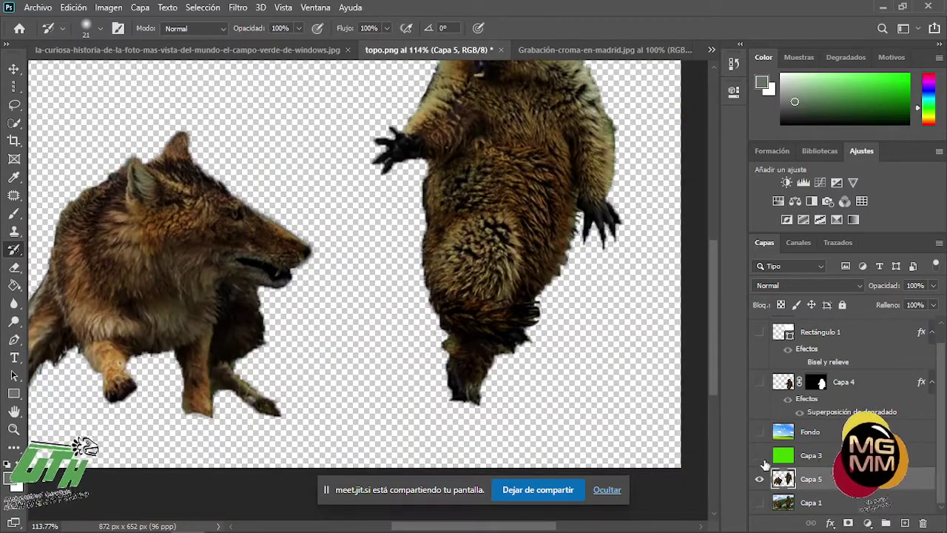
{"action": "left_click_drag", "start_coordinate": [773, 463], "coordinate": [798, 484]}
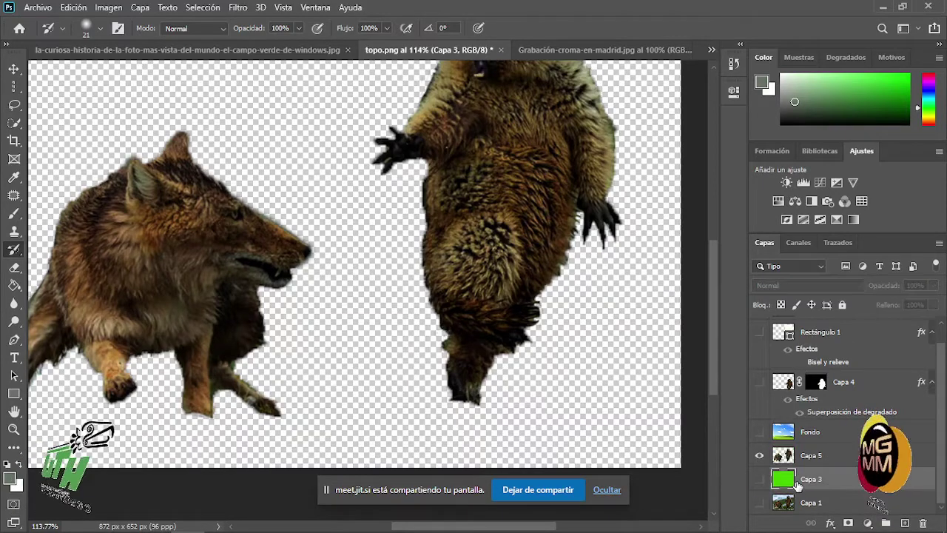
{"action": "left_click", "coordinate": [759, 479]}
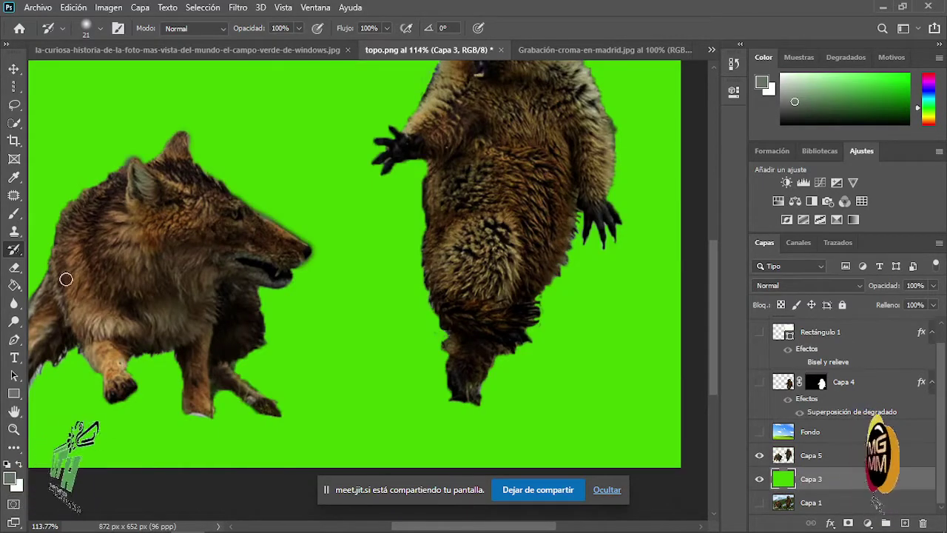
{"action": "scroll", "coordinate": [226, 205], "scroll_direction": "up", "scroll_amount": 5}
{"action": "scroll", "coordinate": [383, 273], "scroll_direction": "up", "scroll_amount": 3}
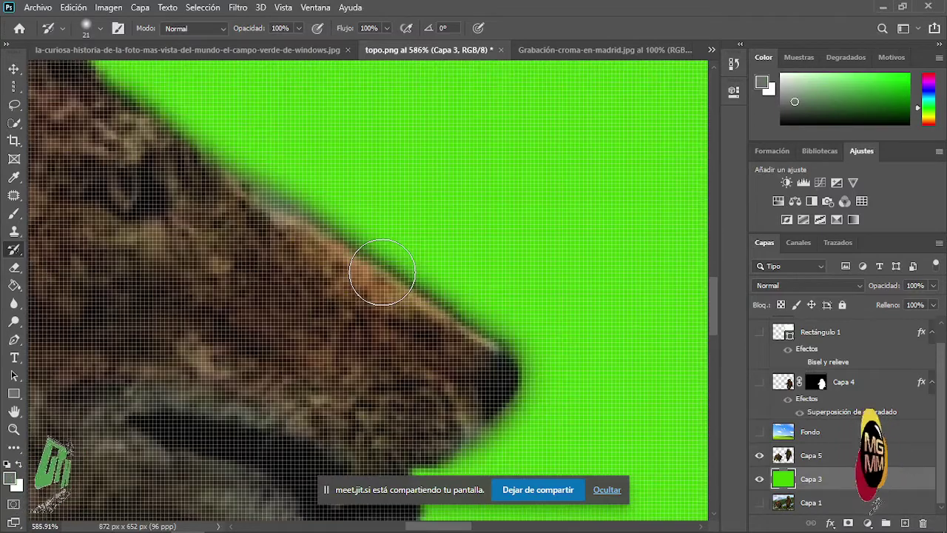
{"action": "key", "text": "e"}
{"action": "mouse_move", "coordinate": [265, 183]}
{"action": "left_mouse_down"}
{"action": "mouse_move", "coordinate": [301, 206]}
{"action": "mouse_move", "coordinate": [264, 181]}
{"action": "mouse_move", "coordinate": [275, 196]}
{"action": "mouse_move", "coordinate": [260, 191]}
{"action": "mouse_move", "coordinate": [297, 208]}
{"action": "mouse_move", "coordinate": [278, 206]}
{"action": "mouse_move", "coordinate": [265, 184]}
{"action": "mouse_move", "coordinate": [274, 208]}
{"action": "mouse_move", "coordinate": [288, 208]}
{"action": "mouse_move", "coordinate": [255, 189]}
{"action": "mouse_move", "coordinate": [278, 205]}
{"action": "left_mouse_up"}
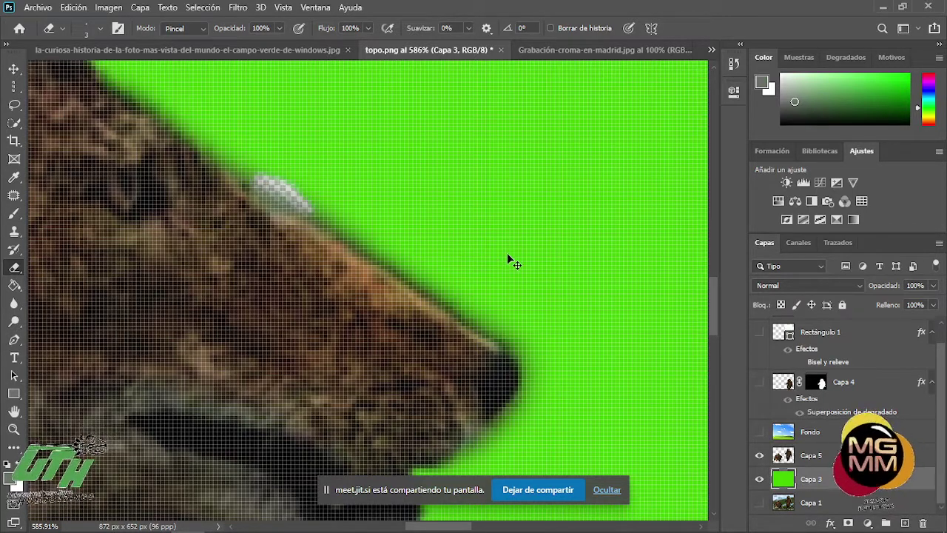
{"action": "key", "text": "ctrl+z"}
- Erase the leftover fringe along the upper edge of the fox's snout and nose on Capa 5
{"action": "left_click", "coordinate": [823, 455]}
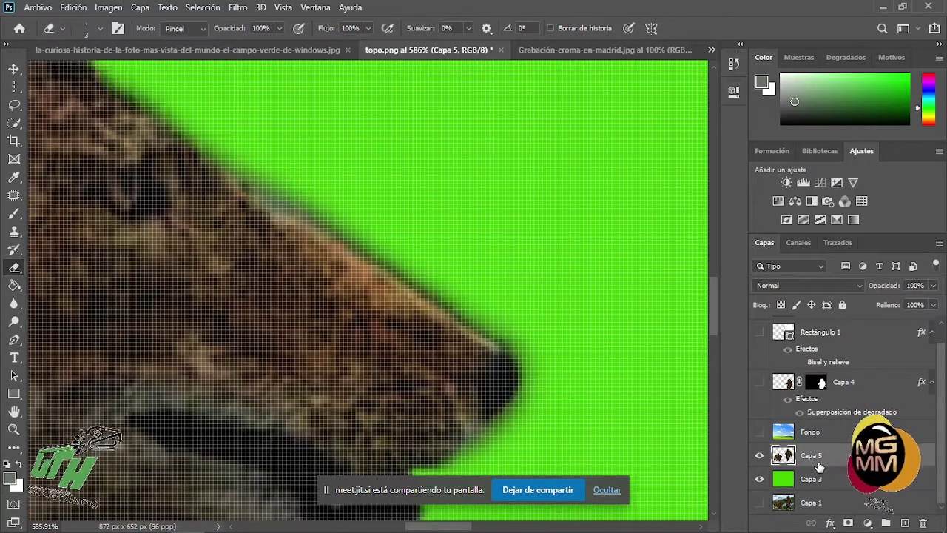
{"action": "mouse_move", "coordinate": [255, 182]}
{"action": "left_mouse_down"}
{"action": "mouse_move", "coordinate": [314, 215]}
{"action": "mouse_move", "coordinate": [254, 168]}
{"action": "mouse_move", "coordinate": [281, 173]}
{"action": "left_mouse_up"}
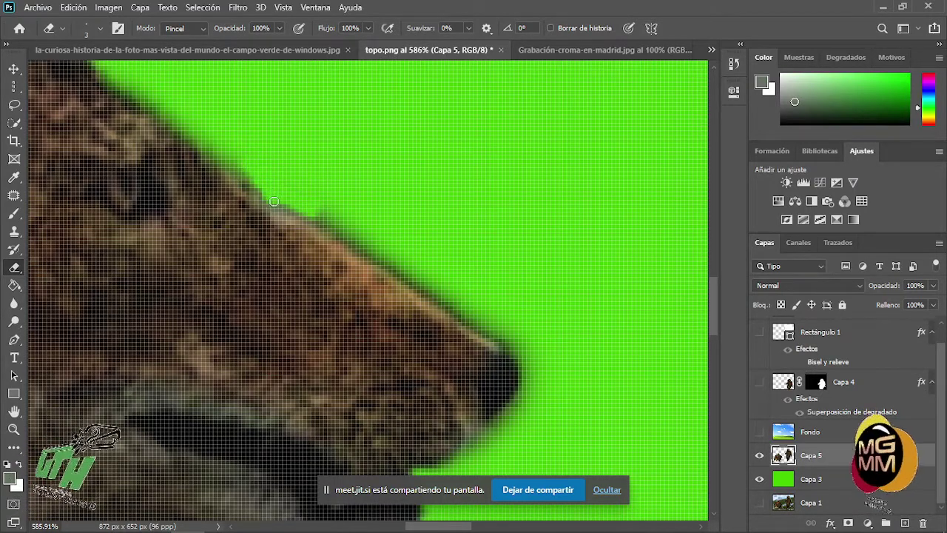
{"action": "mouse_move", "coordinate": [274, 201]}
{"action": "left_mouse_down"}
{"action": "mouse_move", "coordinate": [358, 227]}
{"action": "mouse_move", "coordinate": [285, 182]}
{"action": "mouse_move", "coordinate": [374, 226]}
{"action": "mouse_move", "coordinate": [351, 219]}
{"action": "mouse_move", "coordinate": [477, 313]}
{"action": "left_mouse_up"}
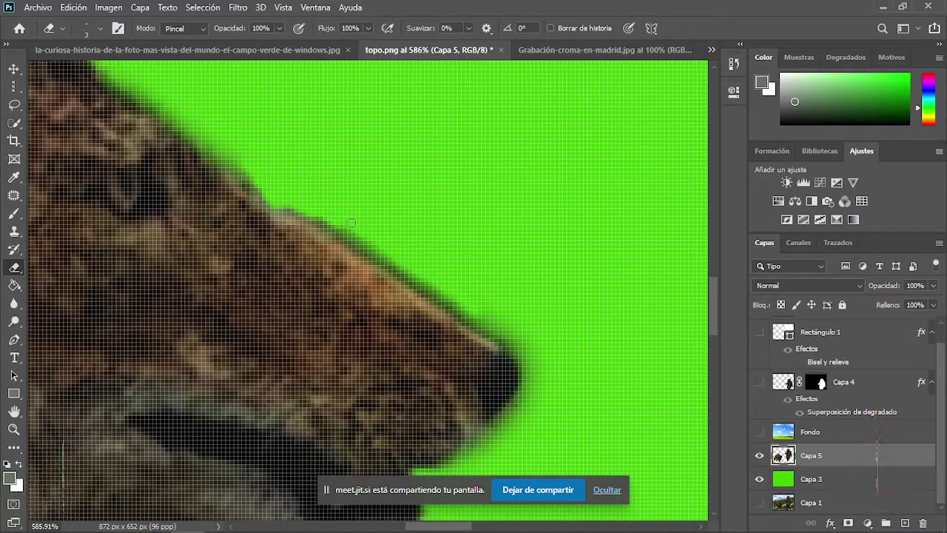
{"action": "left_click_drag", "start_coordinate": [349, 229], "coordinate": [366, 239]}
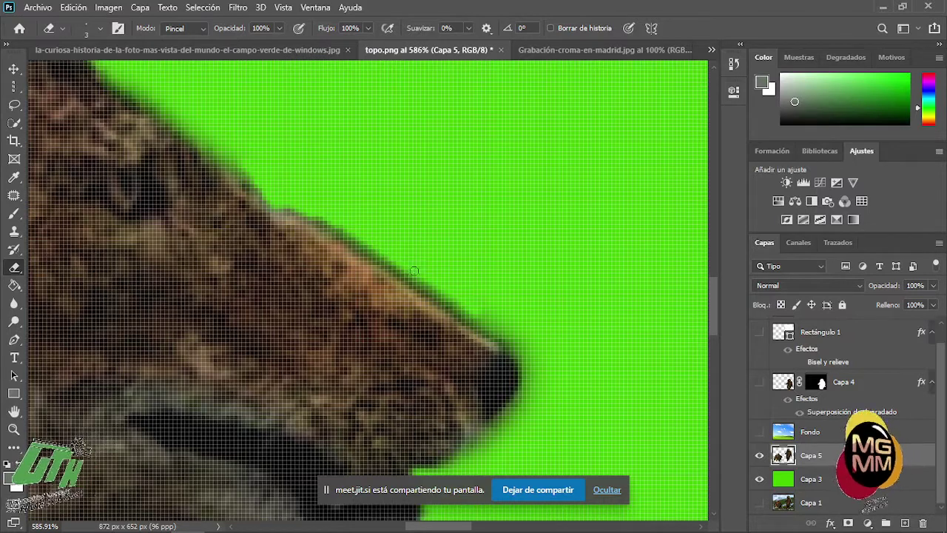
{"action": "left_click_drag", "start_coordinate": [415, 271], "coordinate": [478, 310]}
{"action": "mouse_move", "coordinate": [437, 275]}
{"action": "left_mouse_down"}
{"action": "mouse_move", "coordinate": [477, 317]}
{"action": "mouse_move", "coordinate": [529, 347]}
{"action": "left_mouse_up"}
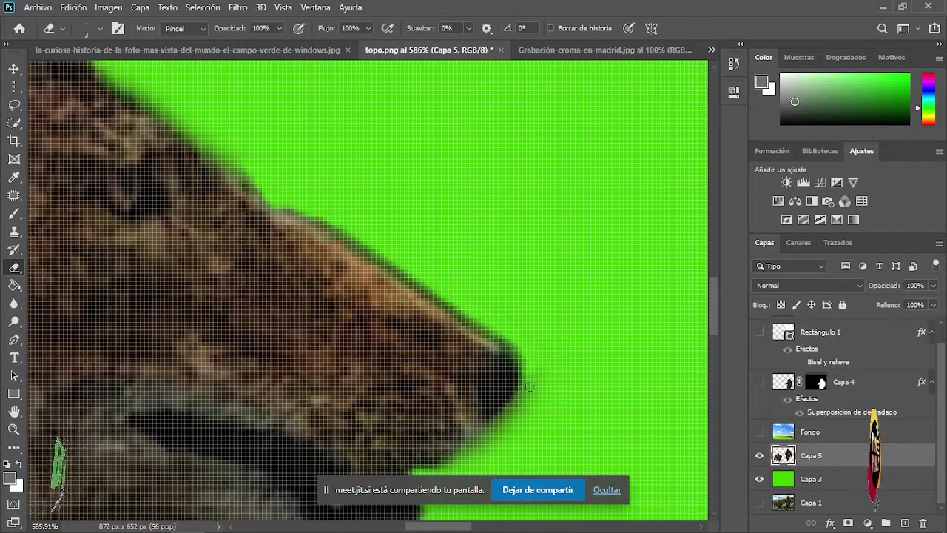
- Erase the bluish background remnants along the inner edge of the fox's hind leg, leaving thin strands of fur
{"action": "scroll", "coordinate": [474, 334], "scroll_direction": "down", "scroll_amount": 5}
{"action": "scroll", "coordinate": [472, 334], "scroll_direction": "down", "scroll_amount": 4}
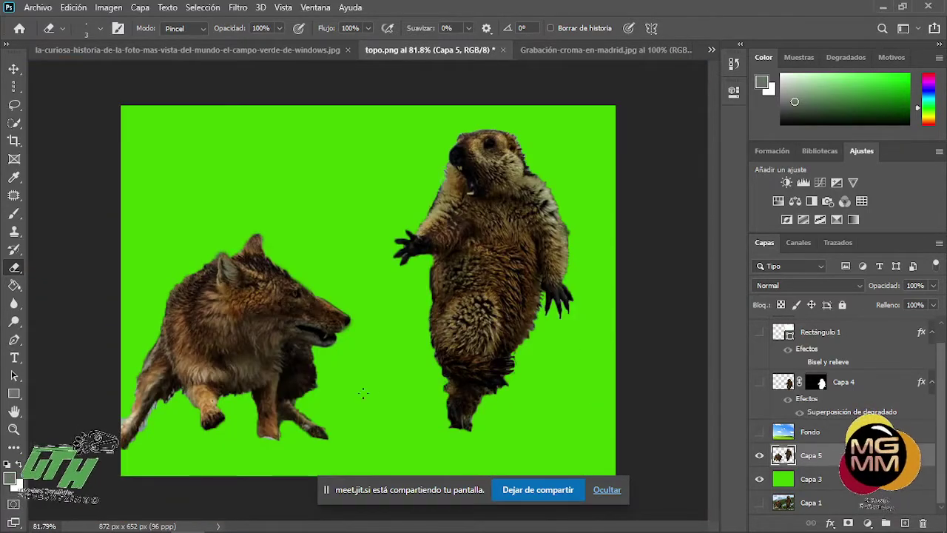
{"action": "scroll", "coordinate": [214, 436], "scroll_direction": "up", "scroll_amount": 8}
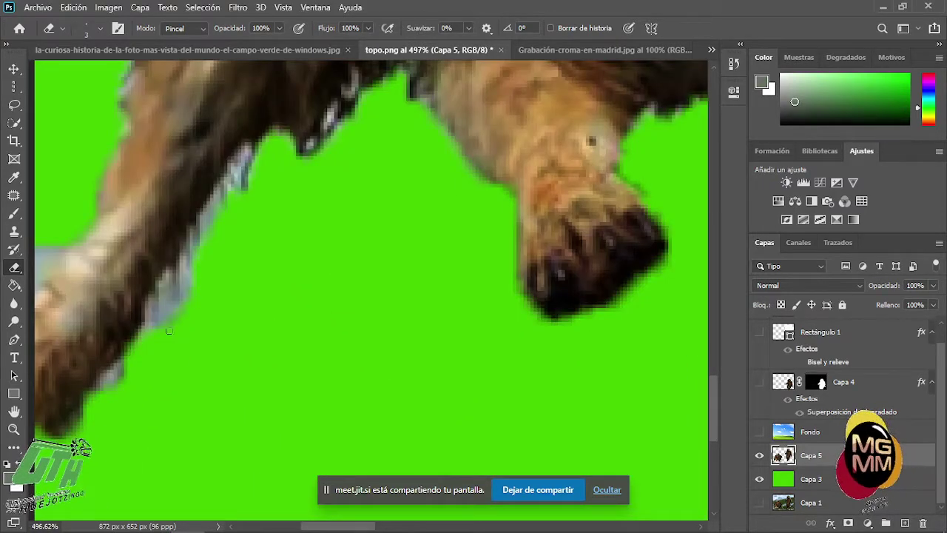
{"action": "mouse_move", "coordinate": [169, 331]}
{"action": "left_mouse_down"}
{"action": "mouse_move", "coordinate": [167, 283]}
{"action": "mouse_move", "coordinate": [155, 320]}
{"action": "mouse_move", "coordinate": [177, 314]}
{"action": "mouse_move", "coordinate": [185, 280]}
{"action": "left_mouse_up"}
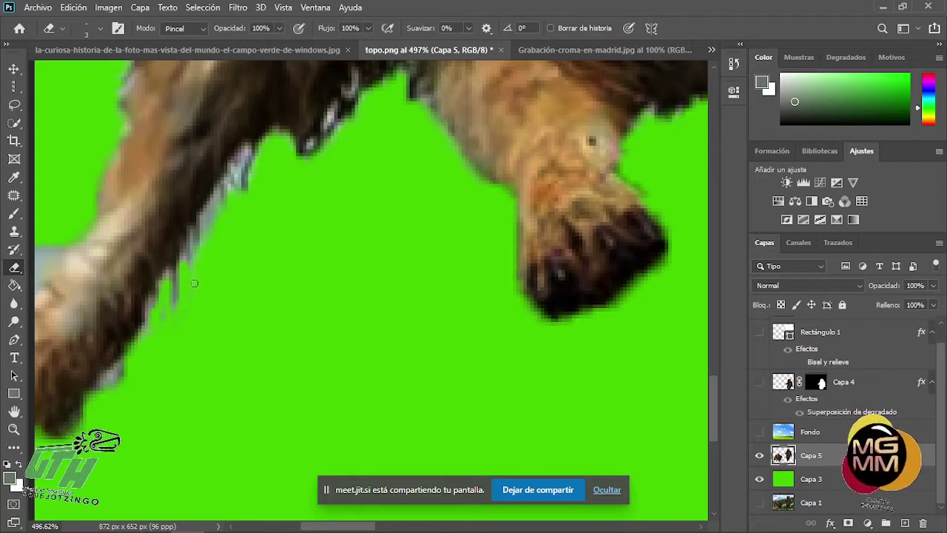
{"action": "mouse_move", "coordinate": [201, 239]}
{"action": "left_mouse_down"}
{"action": "mouse_move", "coordinate": [214, 199]}
{"action": "mouse_move", "coordinate": [196, 239]}
{"action": "left_mouse_up"}
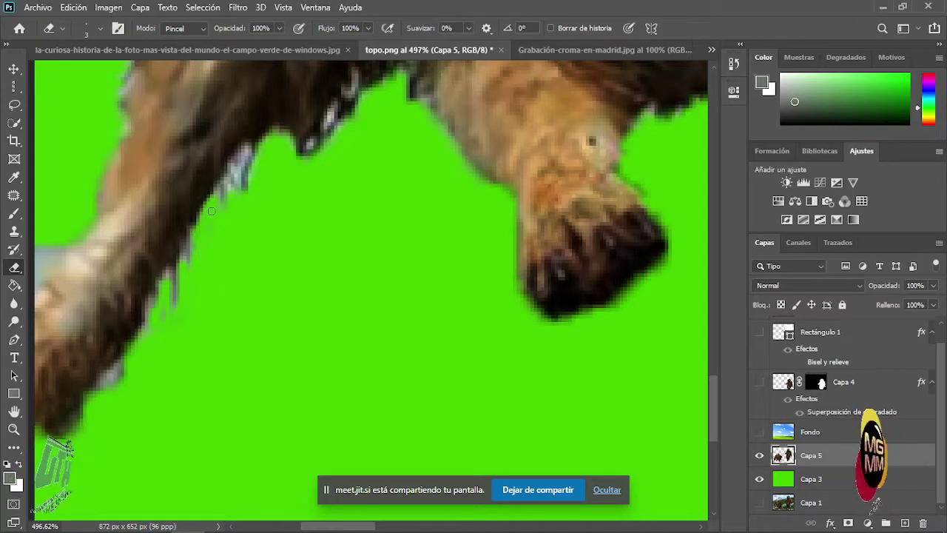
{"action": "left_click_drag", "start_coordinate": [232, 192], "coordinate": [235, 169]}
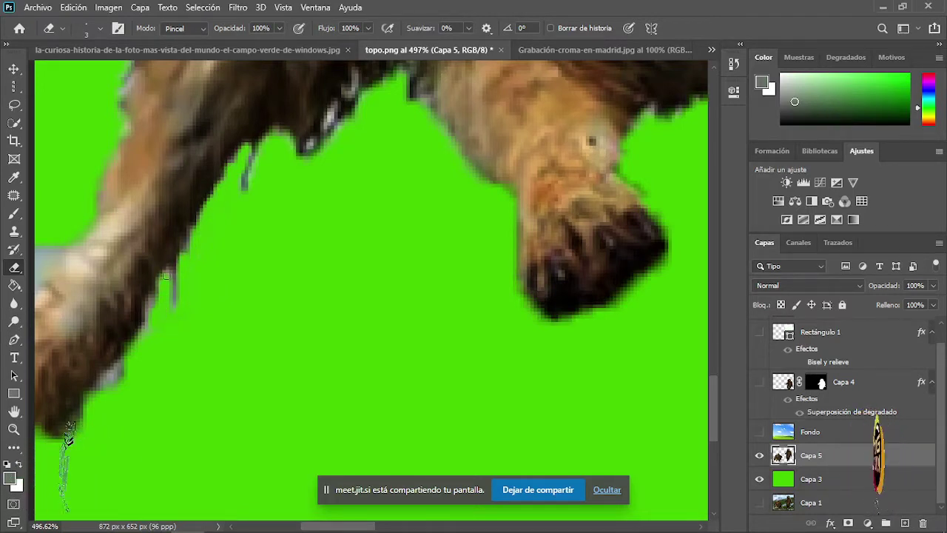
{"action": "mouse_move", "coordinate": [164, 281]}
{"action": "left_mouse_down"}
{"action": "mouse_move", "coordinate": [134, 350]}
{"action": "mouse_move", "coordinate": [99, 390]}
{"action": "mouse_move", "coordinate": [124, 372]}
{"action": "left_mouse_up"}
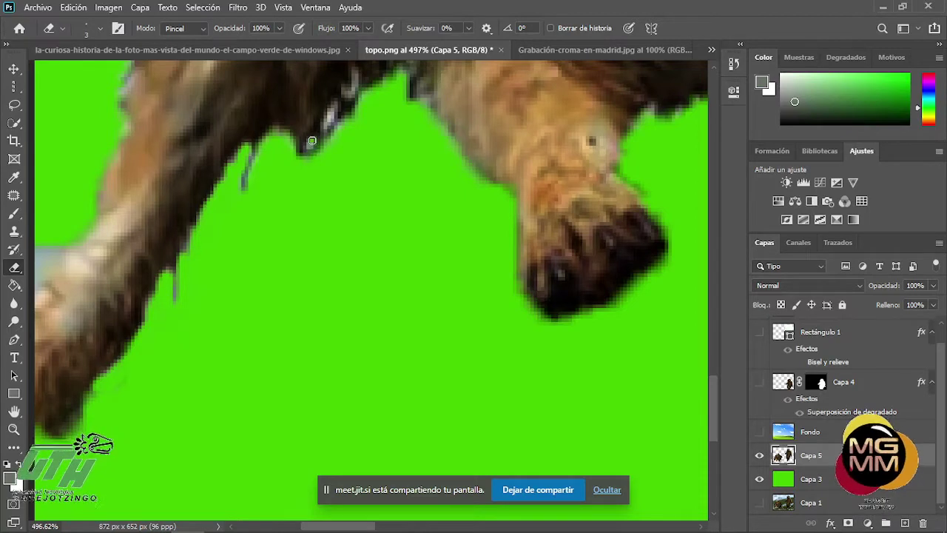
- Erase the light background spots between the strands of fur under the fox's belly
{"action": "mouse_move", "coordinate": [312, 146]}
{"action": "left_mouse_down"}
{"action": "mouse_move", "coordinate": [336, 104]}
{"action": "mouse_move", "coordinate": [331, 116]}
{"action": "left_mouse_up"}
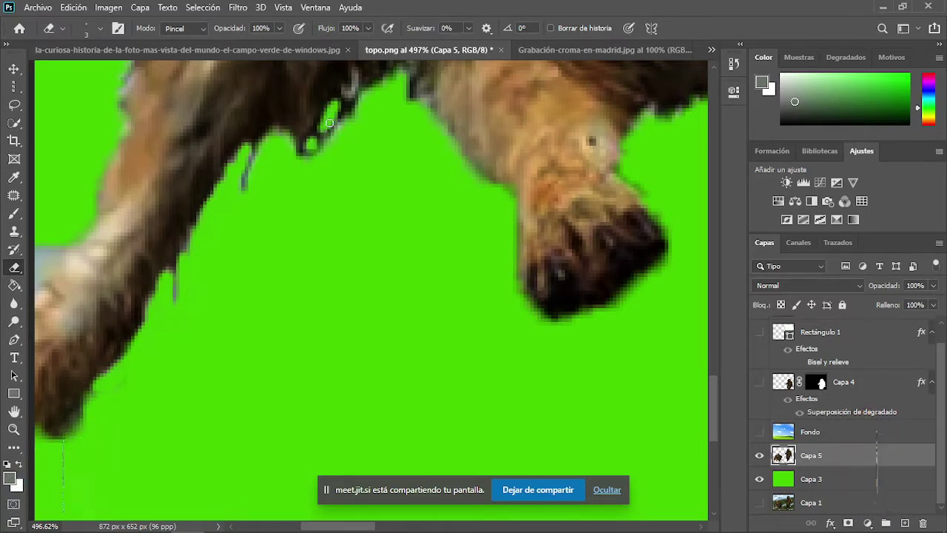
{"action": "scroll", "coordinate": [340, 120], "scroll_direction": "up", "scroll_amount": 3}
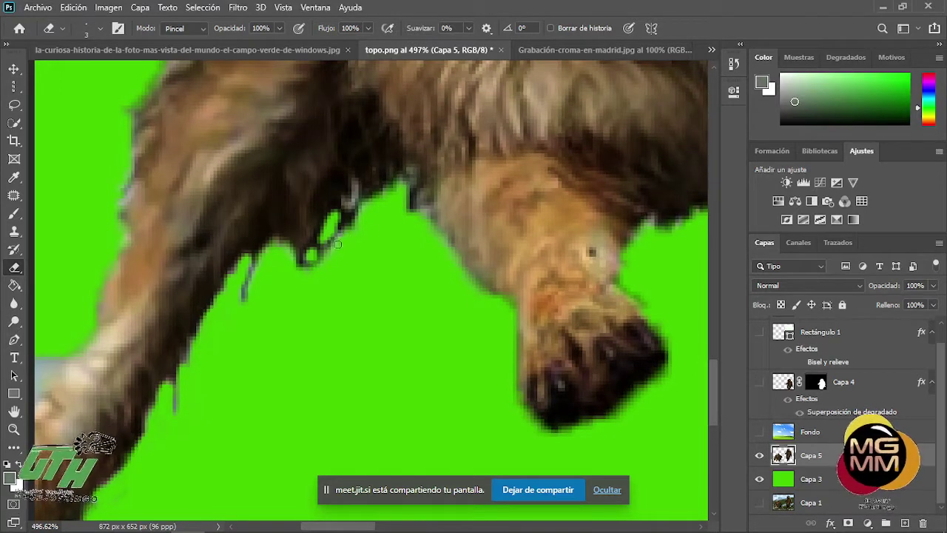
{"action": "left_click_drag", "start_coordinate": [361, 190], "coordinate": [350, 207]}
{"action": "scroll", "coordinate": [444, 332], "scroll_direction": "down", "scroll_amount": 10}
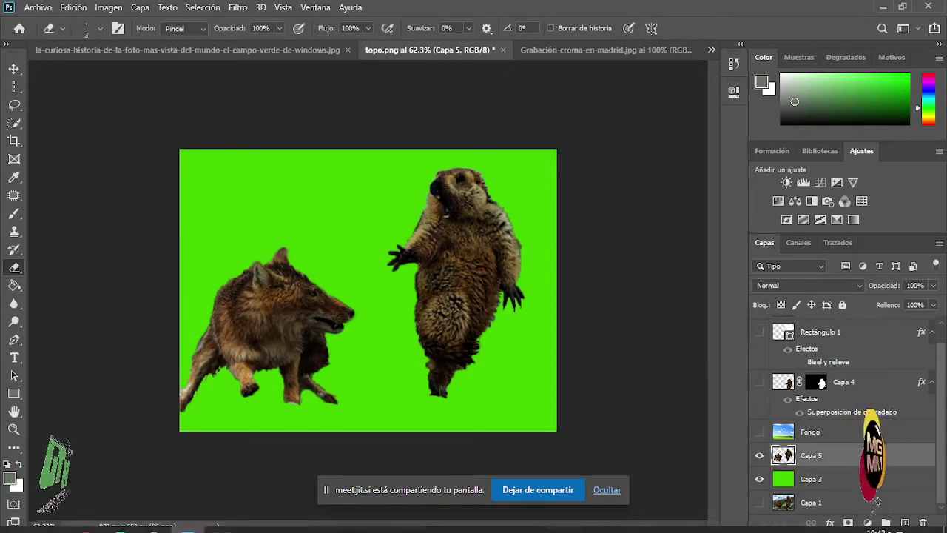
- Try a near-black color overlay (100808) on Capa 5 and switch it off again
{"action": "left_click", "coordinate": [837, 519]}
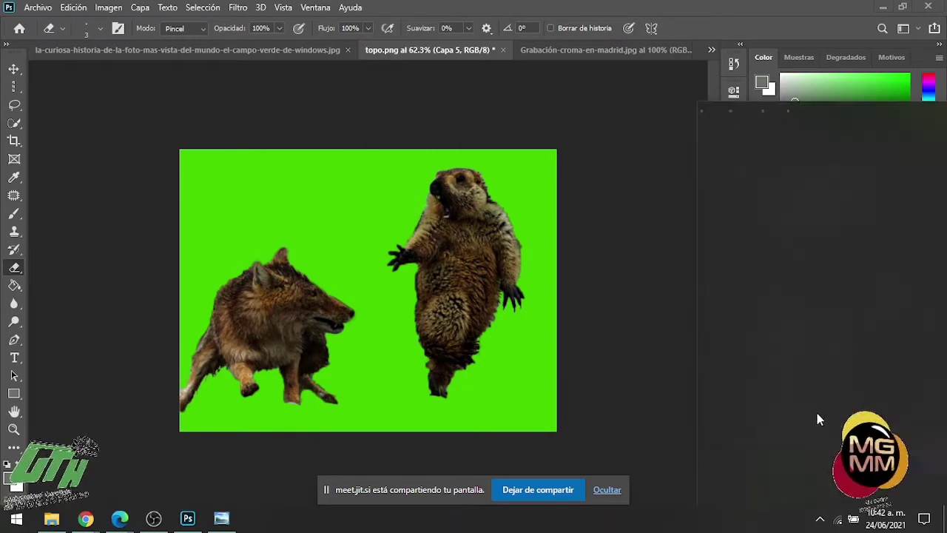
{"action": "left_click", "coordinate": [777, 23]}
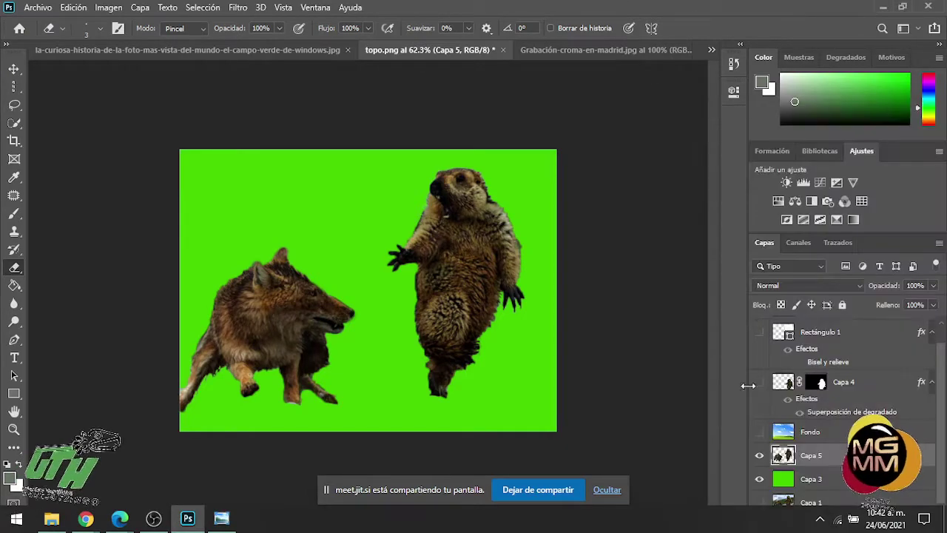
{"action": "left_click", "coordinate": [831, 522]}
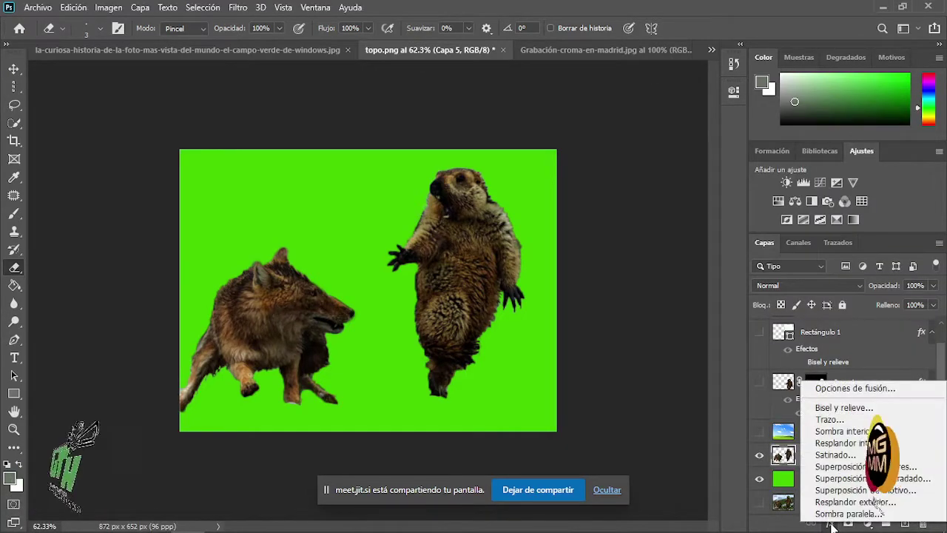
{"action": "left_click", "coordinate": [848, 478]}
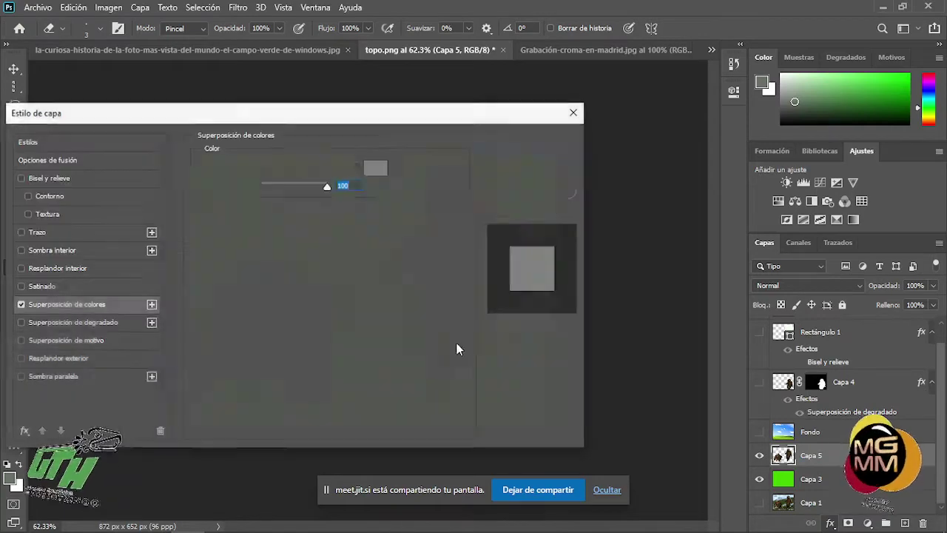
{"action": "left_click", "coordinate": [381, 174]}
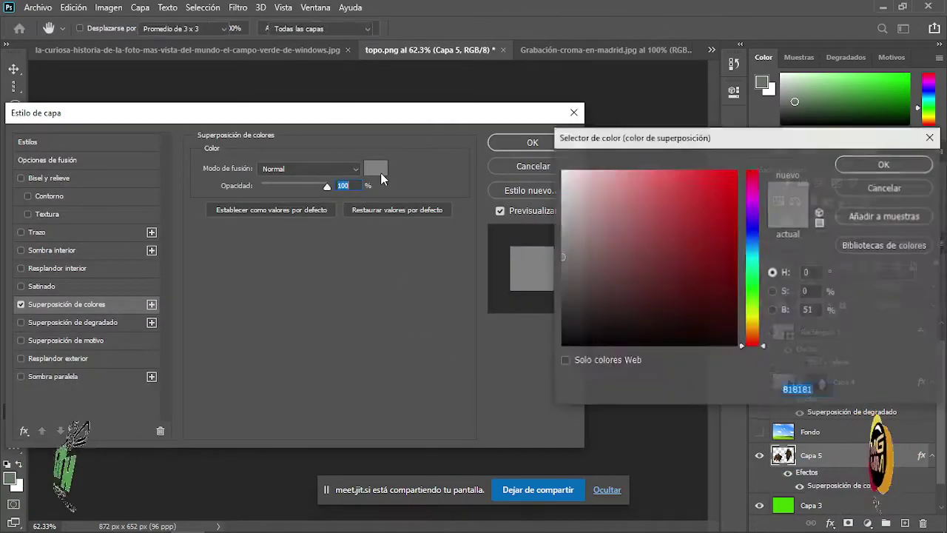
{"action": "left_click", "coordinate": [645, 336]}
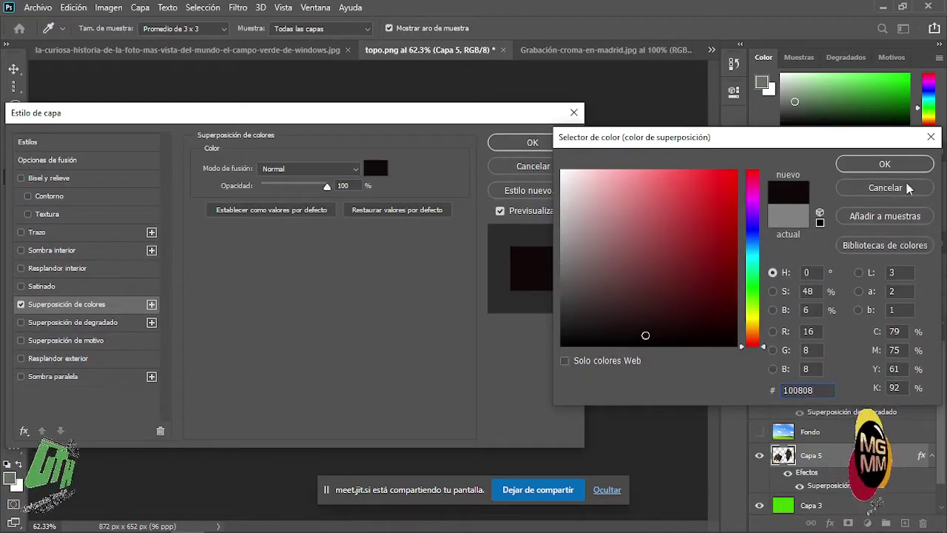
{"action": "left_click", "coordinate": [881, 163]}
{"action": "left_click_drag", "start_coordinate": [288, 120], "coordinate": [355, 126]}
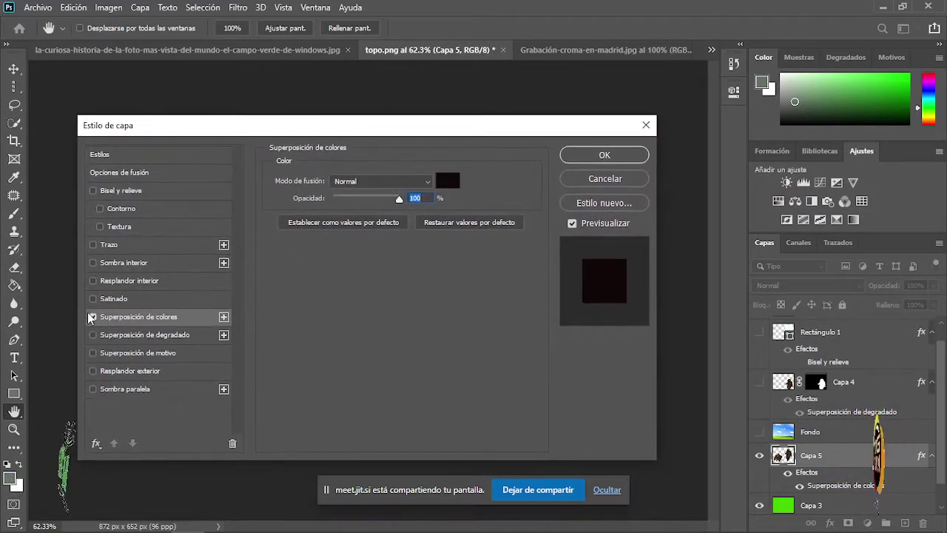
{"action": "left_click", "coordinate": [93, 317]}
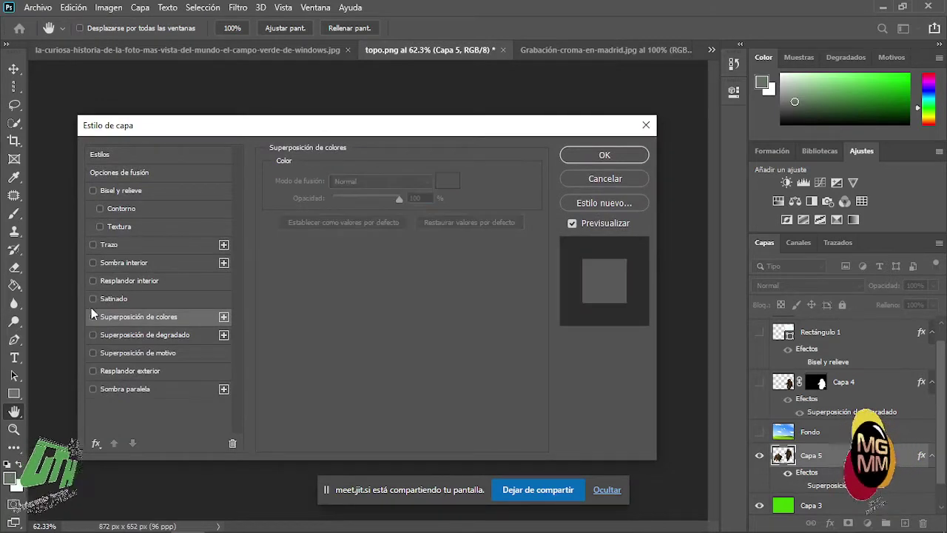
- Enable an inner shadow on Capa 5 with 67% opacity and a distance of 50 px
{"action": "left_click", "coordinate": [94, 263]}
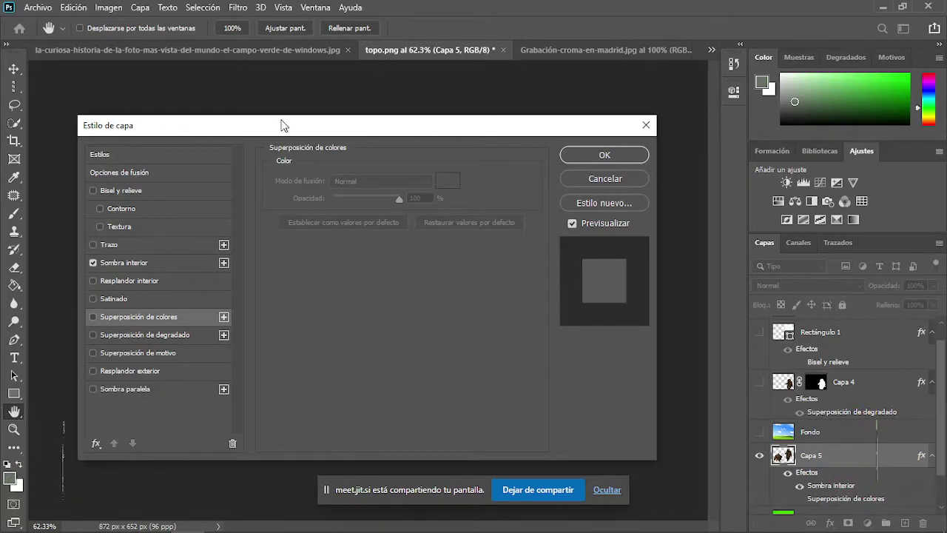
{"action": "left_click_drag", "start_coordinate": [293, 131], "coordinate": [389, 201]}
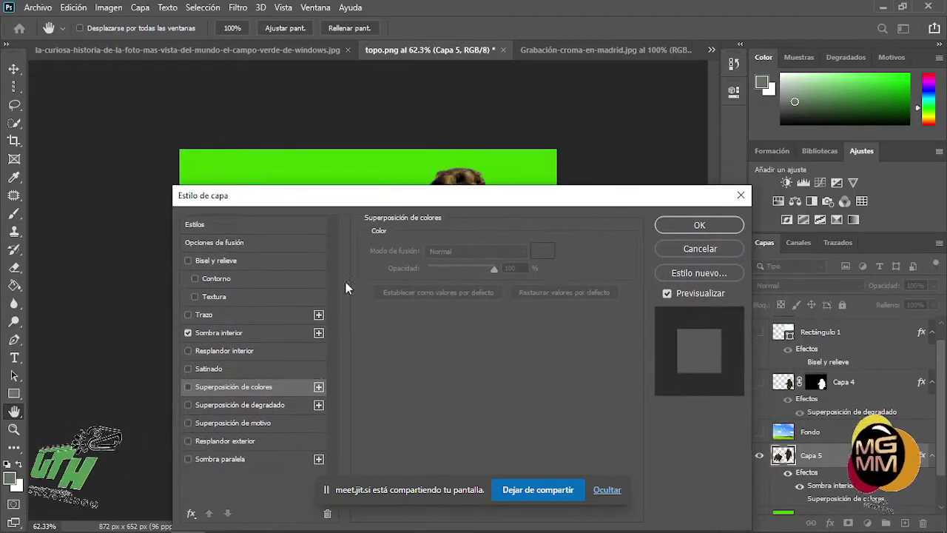
{"action": "left_click", "coordinate": [222, 333]}
{"action": "left_click_drag", "start_coordinate": [452, 197], "coordinate": [77, 140]}
{"action": "left_click_drag", "start_coordinate": [82, 201], "coordinate": [133, 205]}
{"action": "left_click_drag", "start_coordinate": [53, 201], "coordinate": [107, 225]}
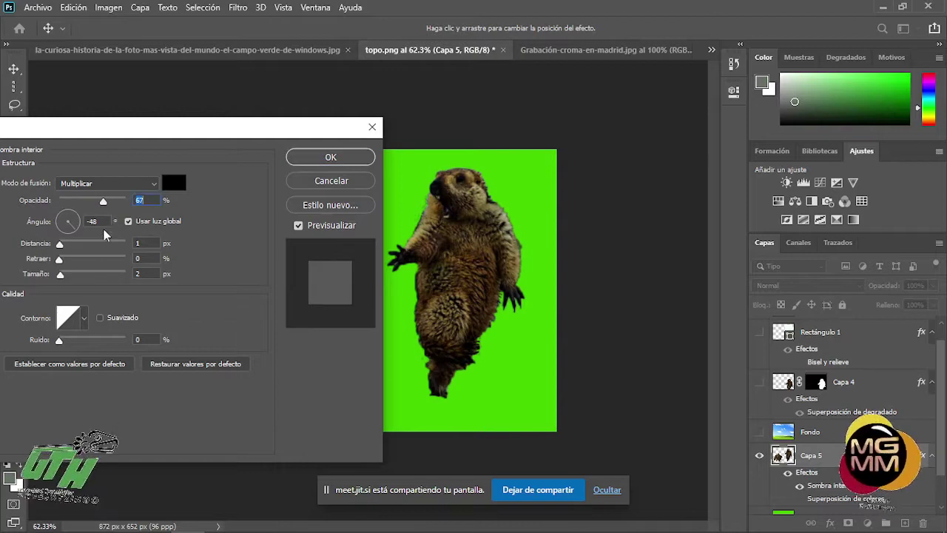
{"action": "left_click_drag", "start_coordinate": [61, 253], "coordinate": [93, 249]}
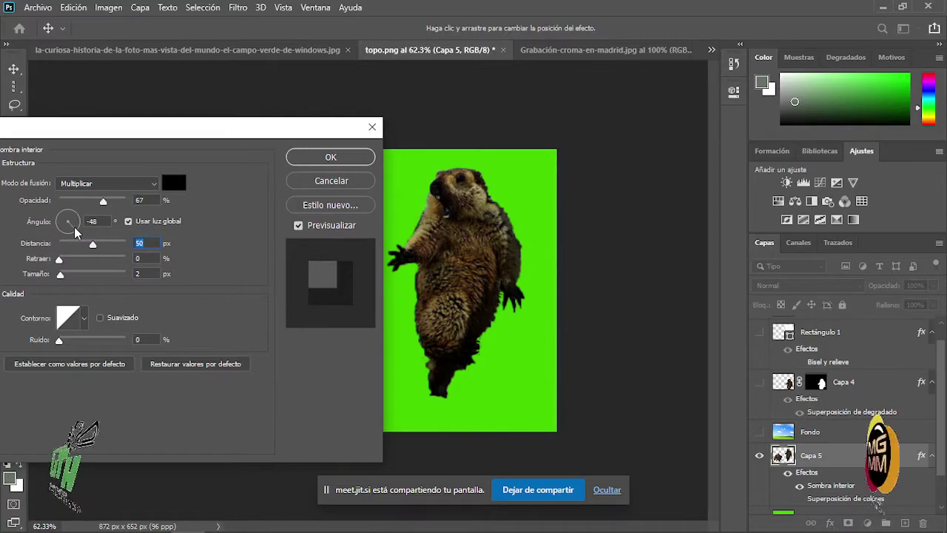
- Try an angle of 117° for the inner shadow and return it to -48°
{"action": "left_click", "coordinate": [71, 231]}
{"action": "left_click_drag", "start_coordinate": [71, 232], "coordinate": [66, 221]}
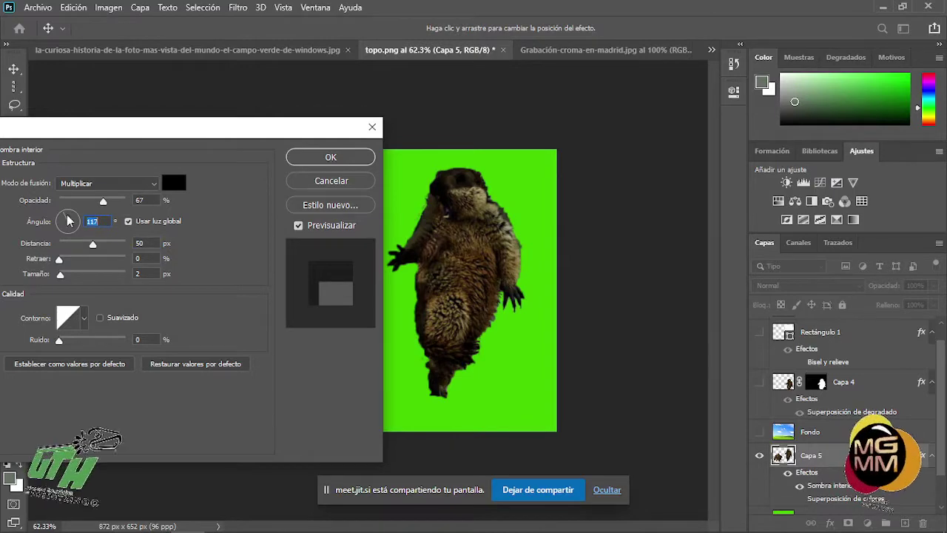
{"action": "left_click_drag", "start_coordinate": [63, 219], "coordinate": [83, 237]}
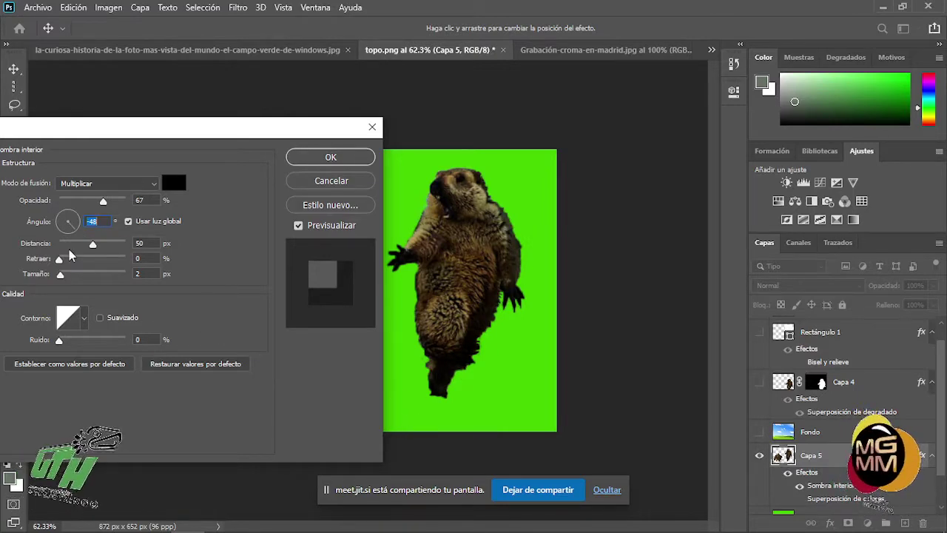
- Soften the inner shadow with a choke of 22%, a size of 43 px and 38% opacity
{"action": "mouse_move", "coordinate": [60, 273]}
{"action": "left_mouse_down"}
{"action": "mouse_move", "coordinate": [144, 274]}
{"action": "mouse_move", "coordinate": [73, 261]}
{"action": "mouse_move", "coordinate": [83, 281]}
{"action": "mouse_move", "coordinate": [74, 274]}
{"action": "left_mouse_up"}
{"action": "mouse_move", "coordinate": [99, 207]}
{"action": "left_mouse_down"}
{"action": "mouse_move", "coordinate": [79, 207]}
{"action": "mouse_move", "coordinate": [158, 214]}
{"action": "mouse_move", "coordinate": [86, 214]}
{"action": "left_mouse_up"}
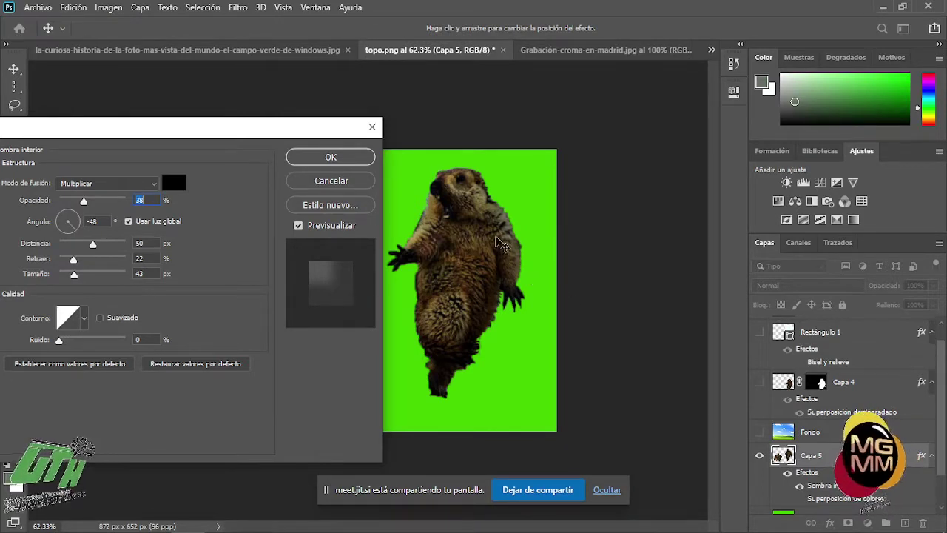
{"action": "left_click_drag", "start_coordinate": [166, 136], "coordinate": [139, 108]}
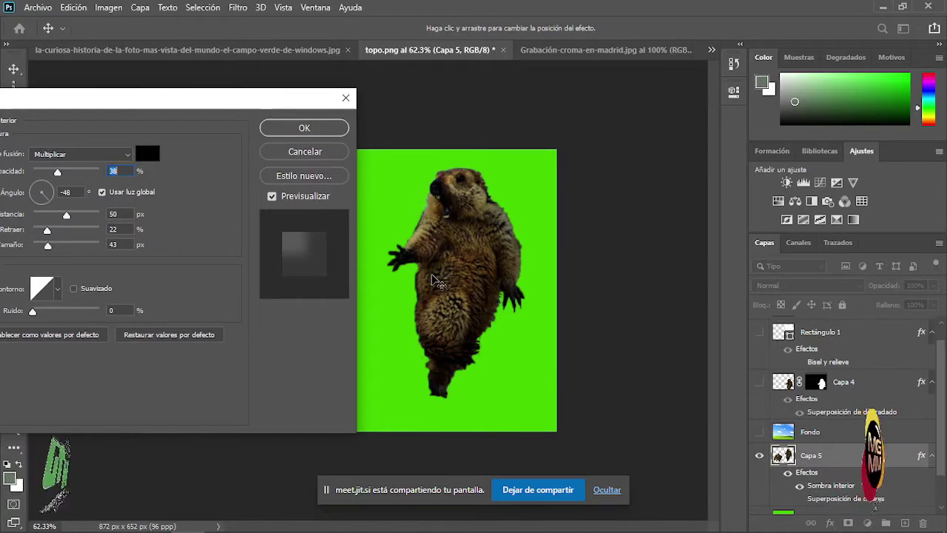
- Set the inner shadow's angle to -15° and opacity to 24%, and make its contour anti-aliased
{"action": "left_click", "coordinate": [51, 204]}
{"action": "left_click_drag", "start_coordinate": [52, 204], "coordinate": [66, 208]}
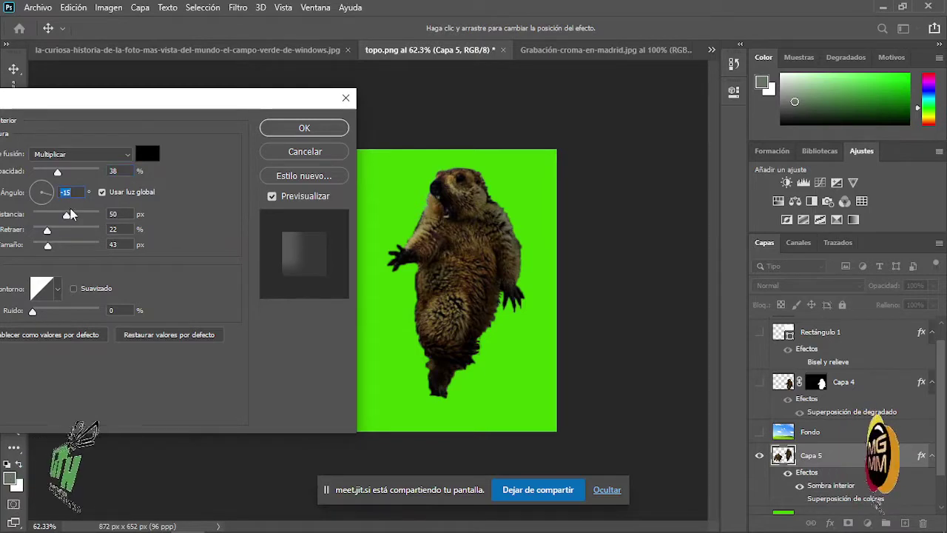
{"action": "mouse_move", "coordinate": [58, 171]}
{"action": "left_mouse_down"}
{"action": "mouse_move", "coordinate": [80, 173]}
{"action": "mouse_move", "coordinate": [44, 180]}
{"action": "left_mouse_up"}
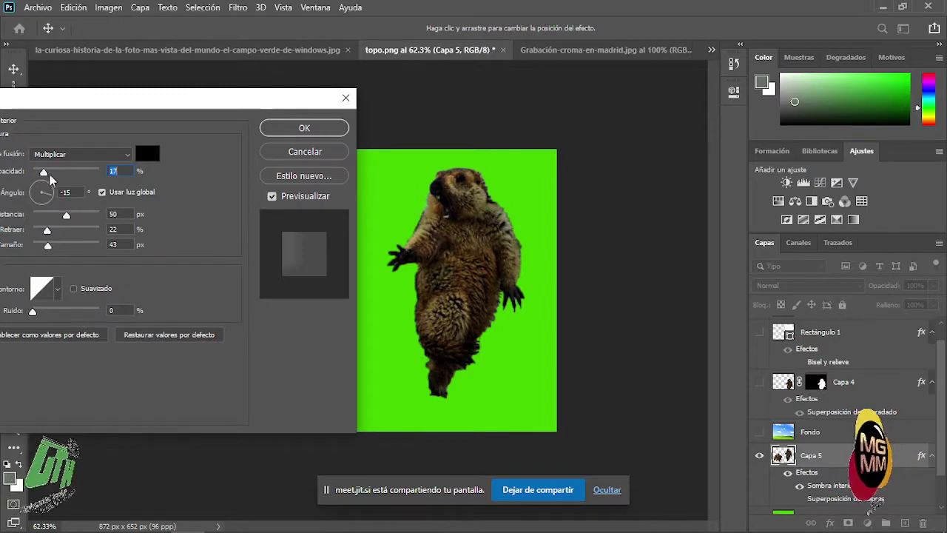
{"action": "left_click_drag", "start_coordinate": [45, 173], "coordinate": [48, 173]}
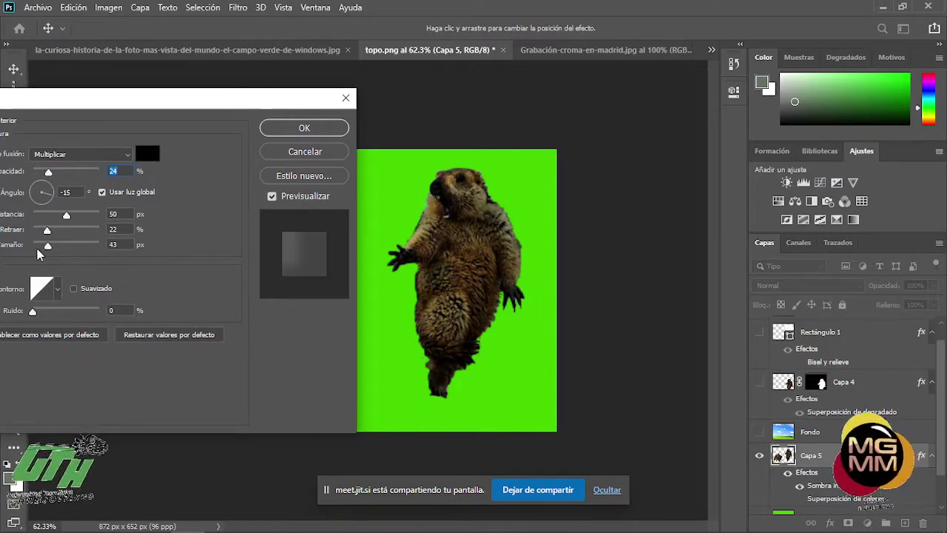
{"action": "left_click_drag", "start_coordinate": [156, 114], "coordinate": [204, 107]}
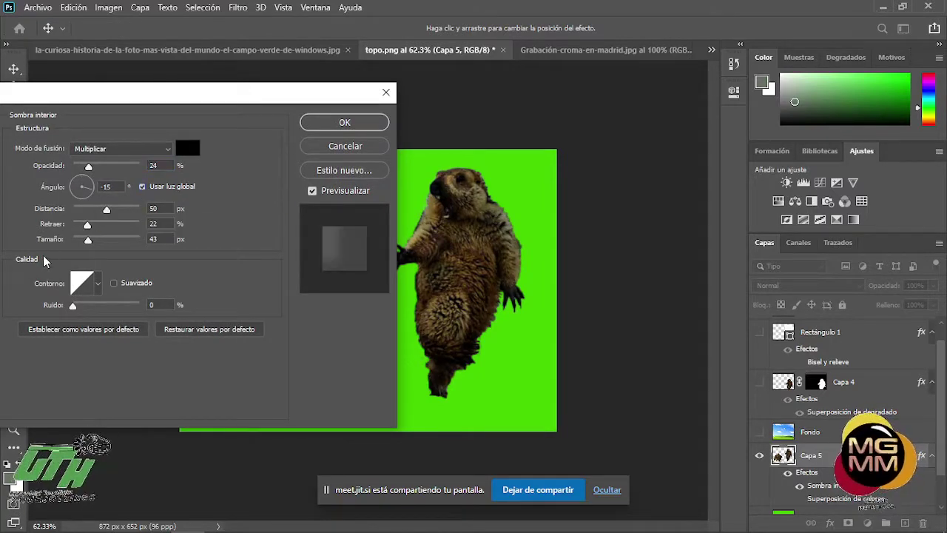
{"action": "left_click", "coordinate": [113, 284]}
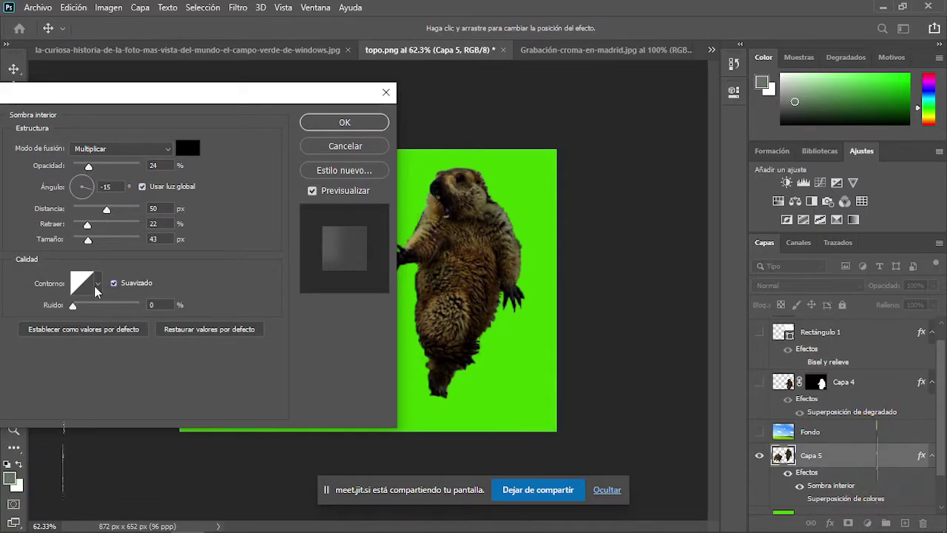
- Change the inner shadow's contour to the fourth preset, the deep cove curve, and apply the layer style
{"action": "left_click", "coordinate": [97, 284]}
{"action": "left_click", "coordinate": [79, 323]}
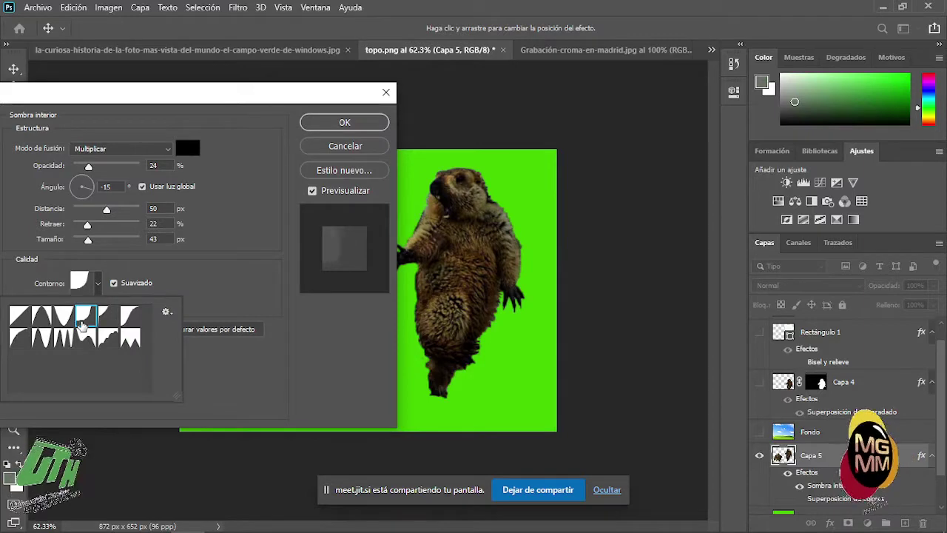
{"action": "left_click", "coordinate": [345, 123]}
{"action": "left_click", "coordinate": [345, 123]}
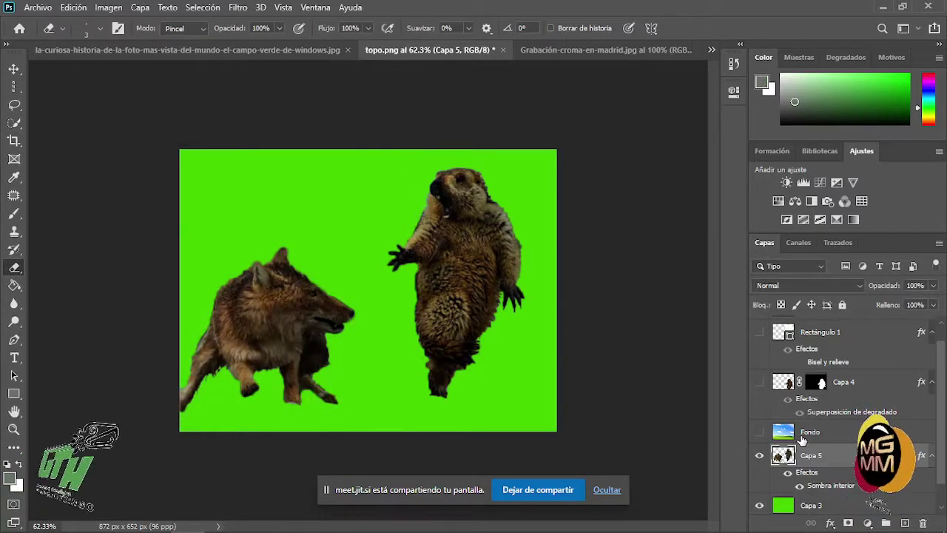
- Show the Fondo landscape directly beneath Capa 5 and move the animals down so their feet fall below the image's lower edge
{"action": "left_click_drag", "start_coordinate": [810, 432], "coordinate": [810, 490]}
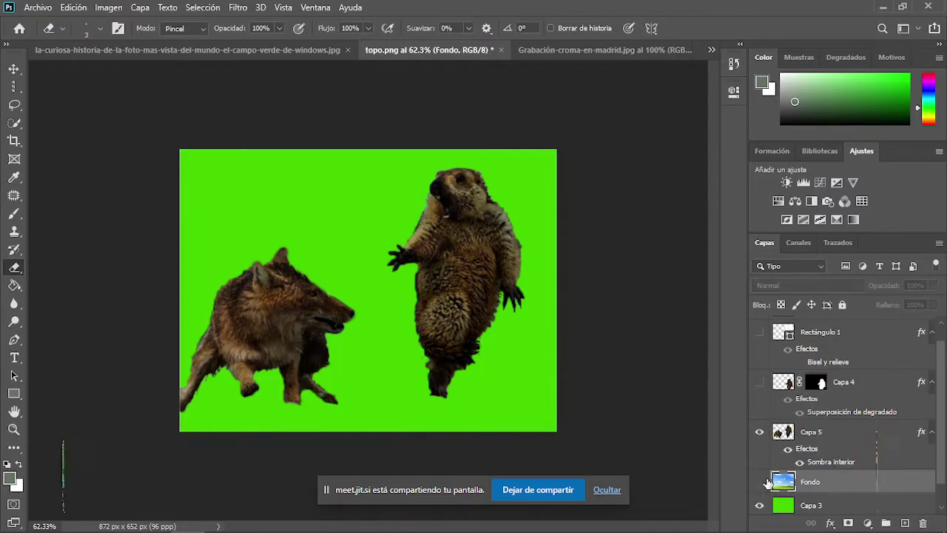
{"action": "left_click", "coordinate": [759, 482]}
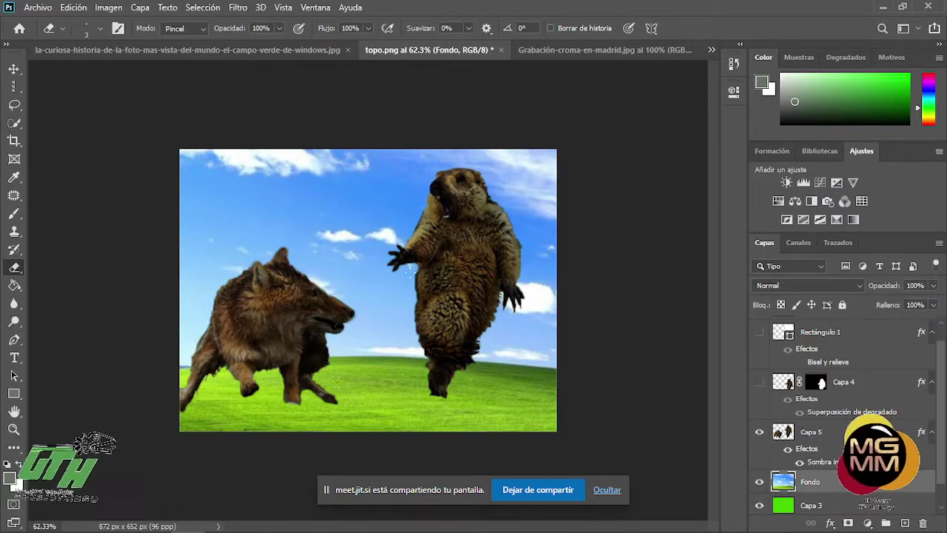
{"action": "left_click", "coordinate": [14, 68]}
{"action": "left_click_drag", "start_coordinate": [449, 284], "coordinate": [459, 342]}
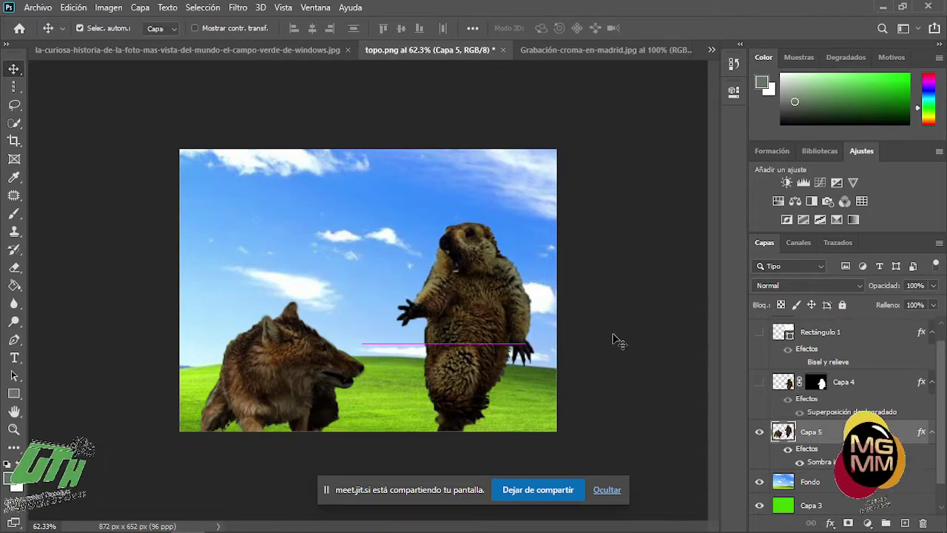
{"action": "left_click", "coordinate": [634, 338]}
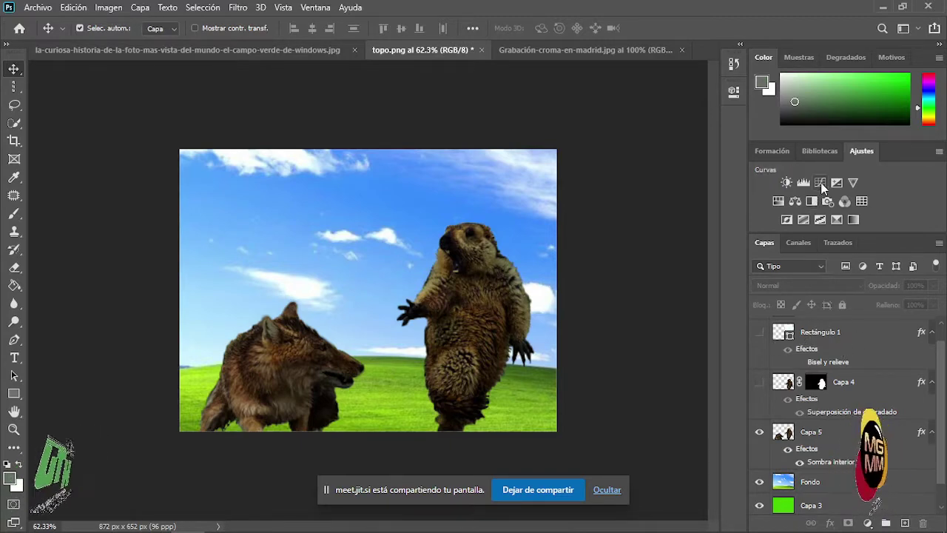
- Add a Curves adjustment above Capa 5 and raise the upper part of the RGB curve to brighten the image
{"action": "left_click", "coordinate": [825, 434]}
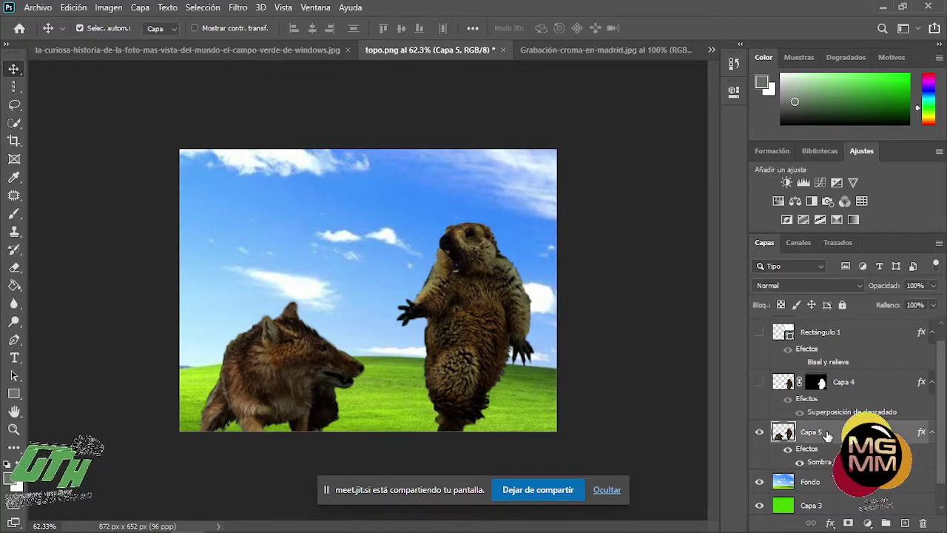
{"action": "left_click", "coordinate": [821, 183]}
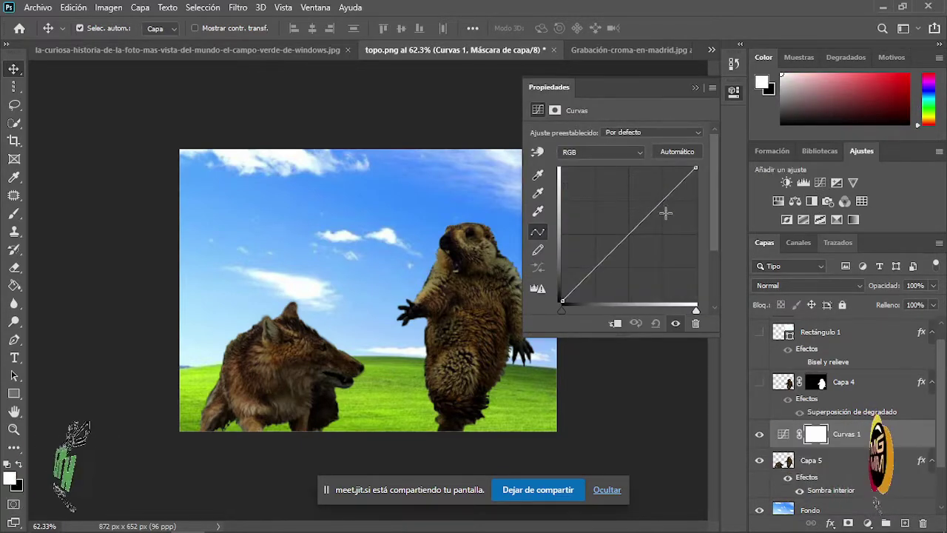
{"action": "left_click_drag", "start_coordinate": [661, 201], "coordinate": [650, 194]}
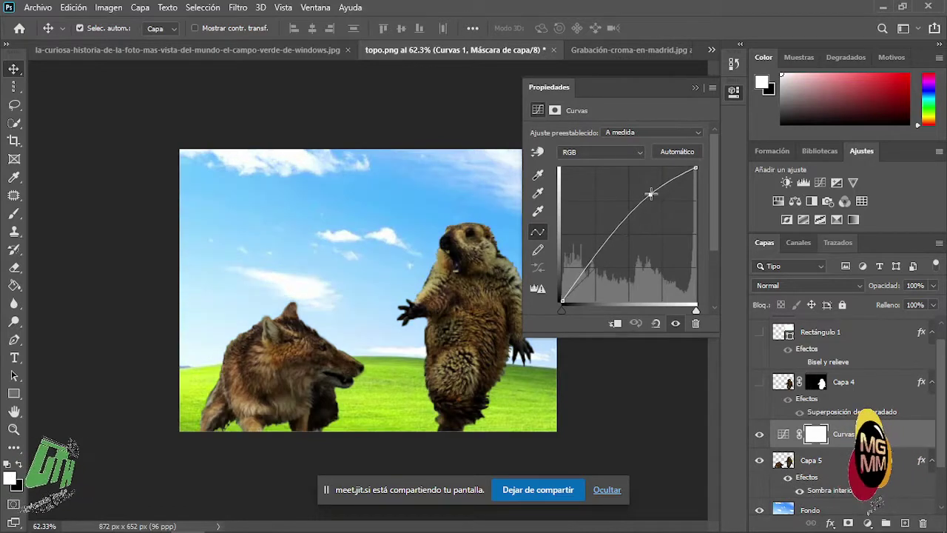
{"action": "left_click", "coordinate": [695, 87]}
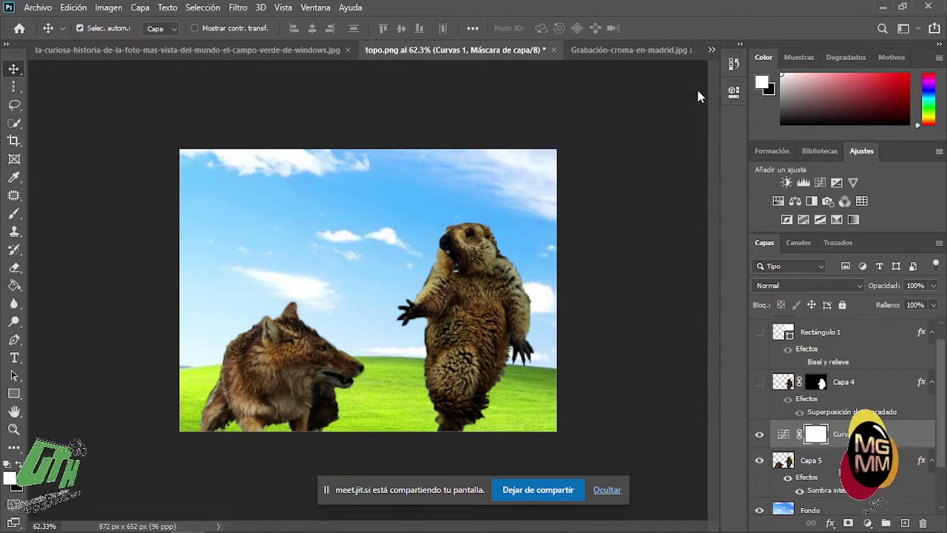
- Try merging the Curvas 1 adjustment with Capa 5 into one layer
{"action": "left_click", "coordinate": [844, 434]}
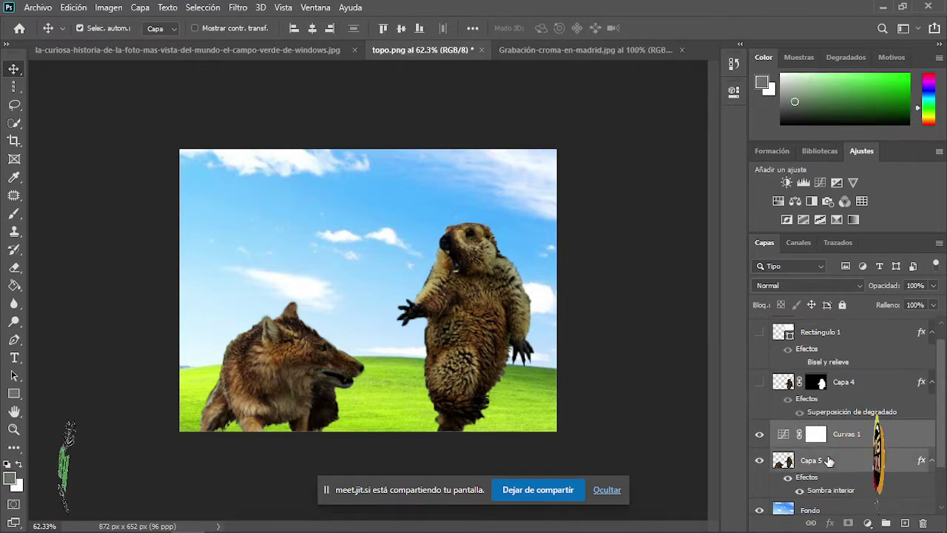
{"action": "right_click", "coordinate": [828, 460]}
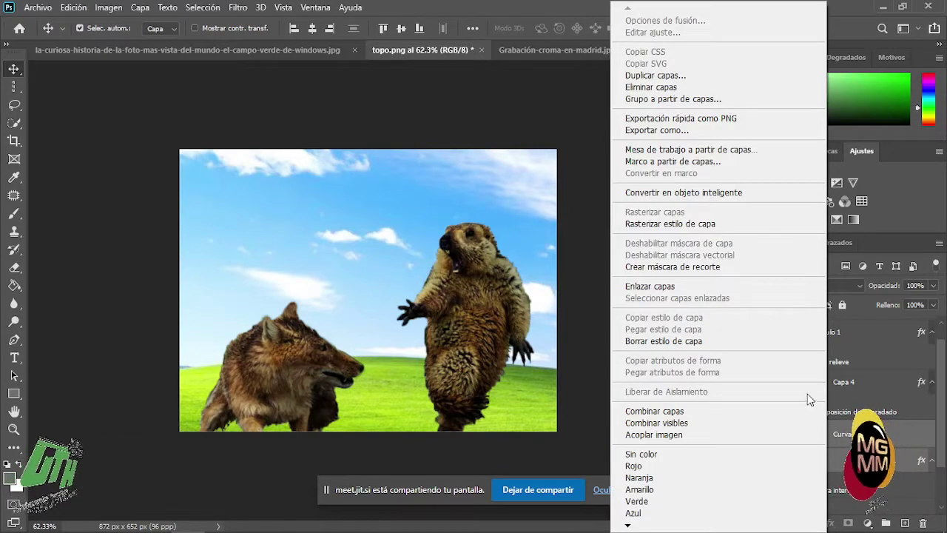
{"action": "left_click", "coordinate": [666, 411]}
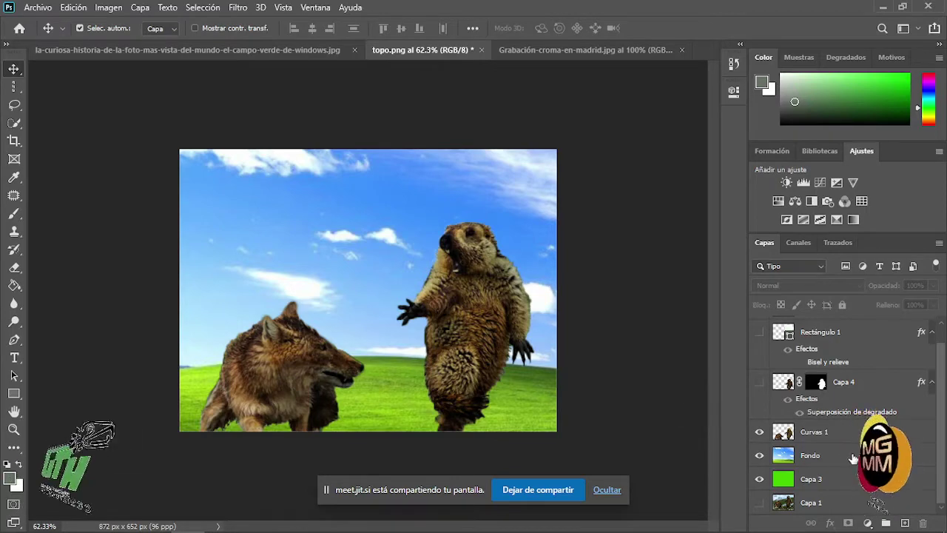
{"action": "left_click", "coordinate": [814, 432]}
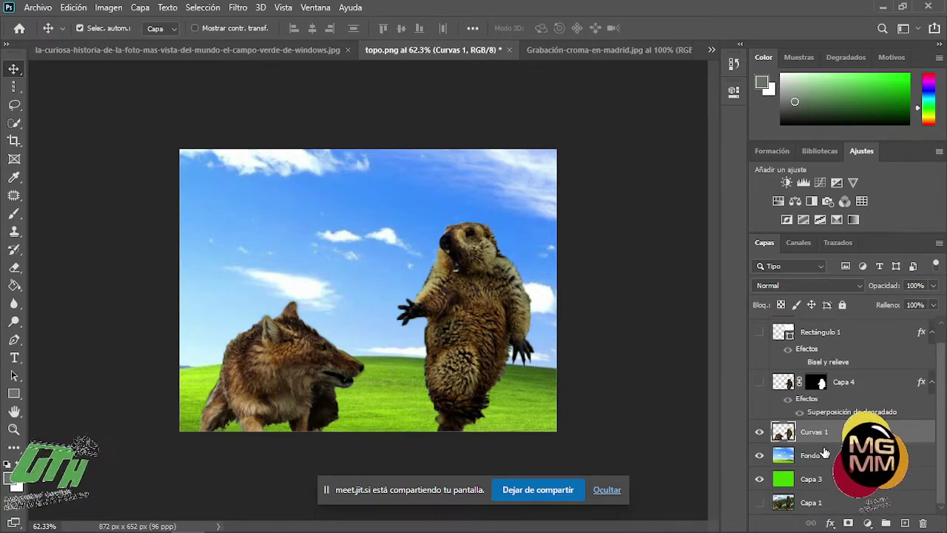
- Undo the layer merge and compare the image with the Curvas 1 adjustment hidden and shown
{"action": "key", "text": "ctrl+z"}
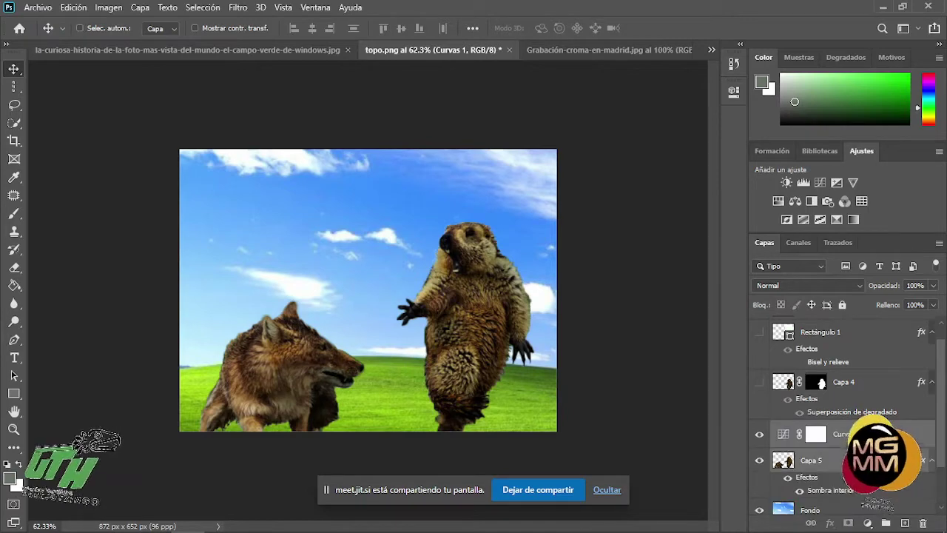
{"action": "left_click", "coordinate": [759, 435]}
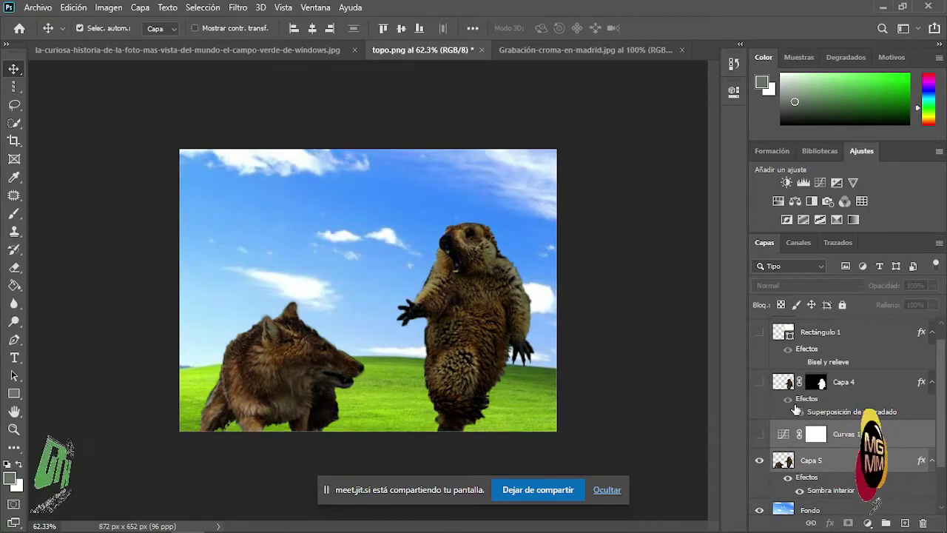
{"action": "left_click", "coordinate": [758, 436]}
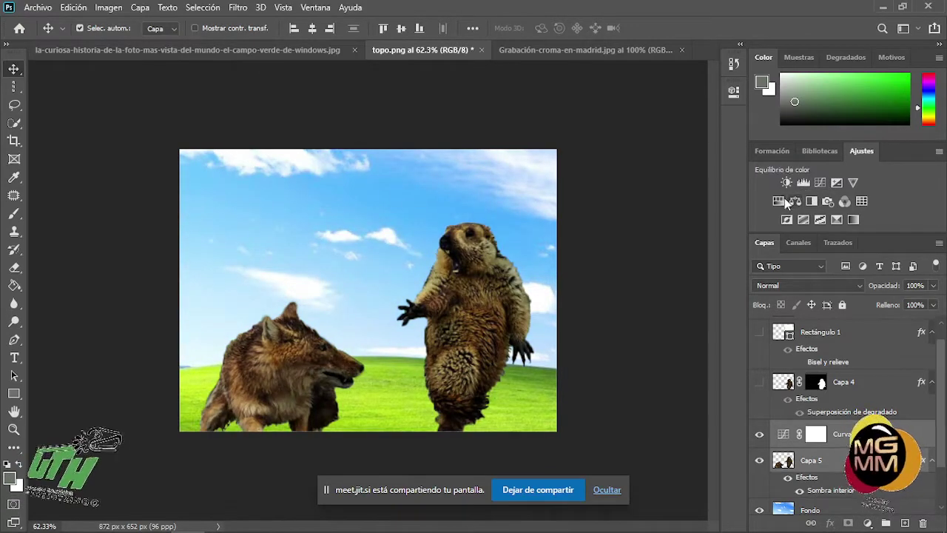
- Add a Hue/Saturation adjustment above Curvas 1 with a saturation of +28
{"action": "left_click", "coordinate": [778, 202]}
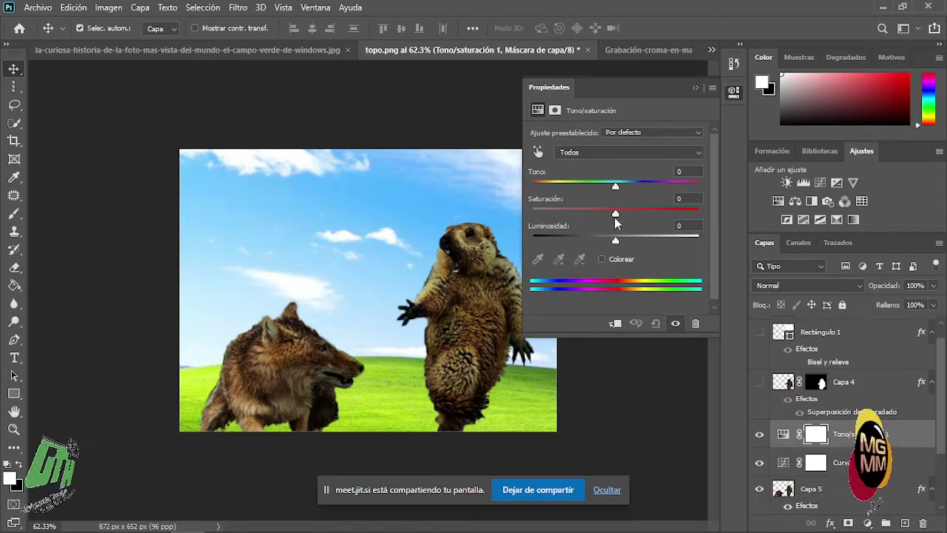
{"action": "left_click_drag", "start_coordinate": [614, 215], "coordinate": [633, 216]}
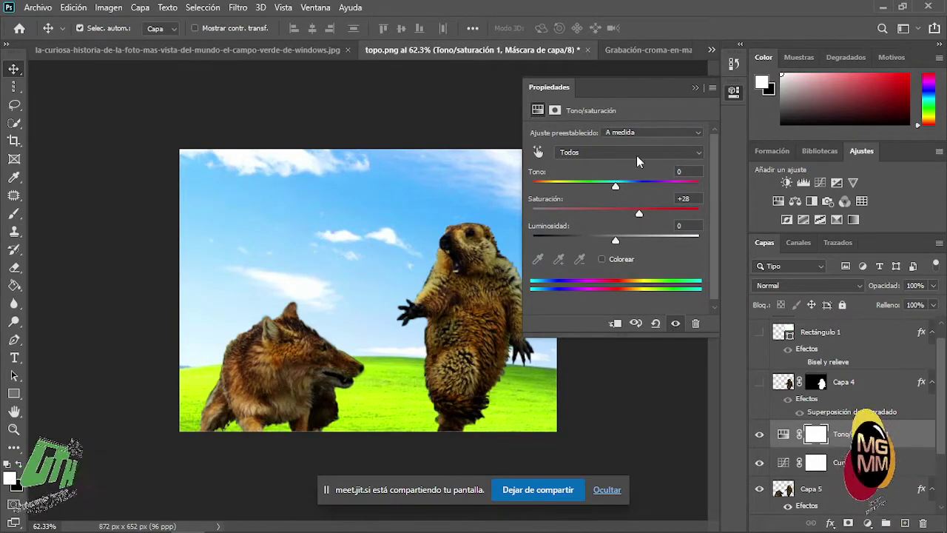
{"action": "left_click", "coordinate": [695, 88]}
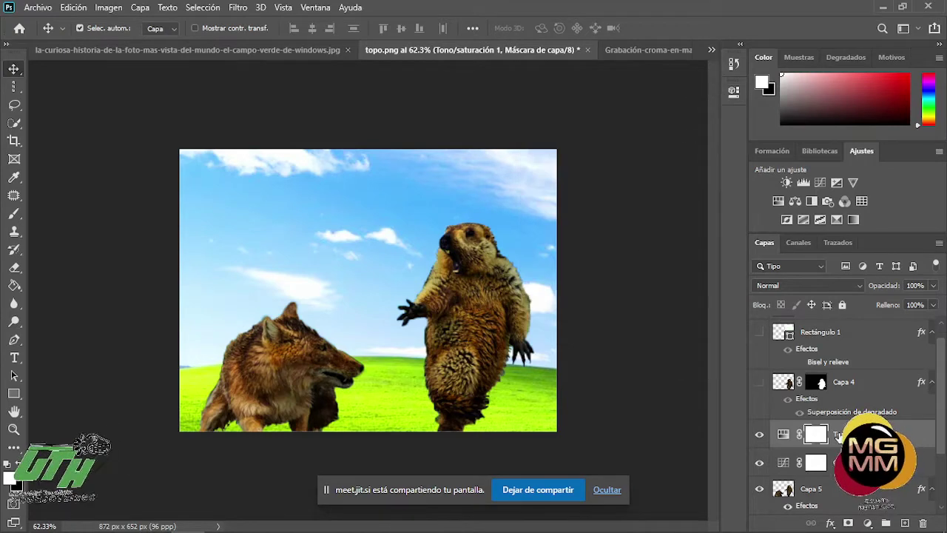
- Merge Tono/saturación 1, Curvas 1 and Capa 5 into a single layer so the adjustments affect only the animals
{"action": "scroll", "coordinate": [849, 455], "scroll_direction": "down", "scroll_amount": 2}
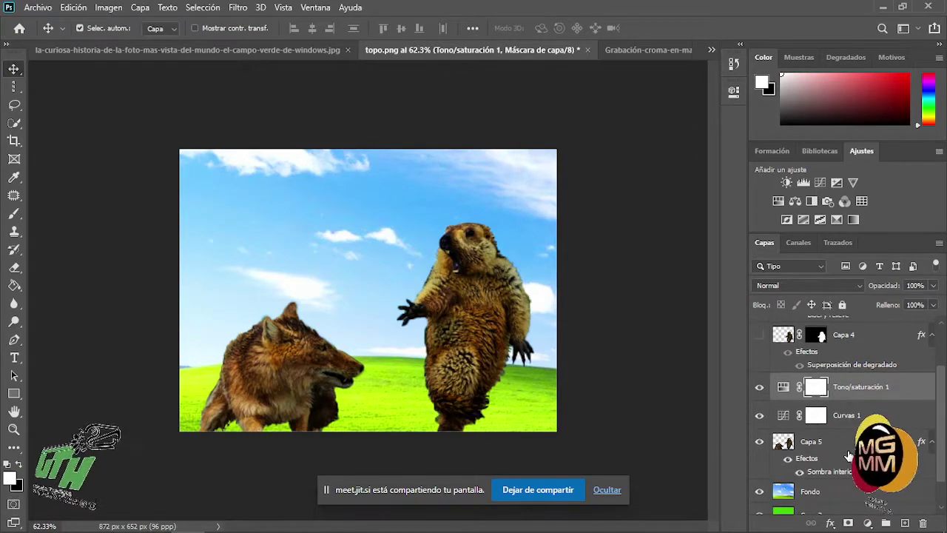
{"action": "scroll", "coordinate": [829, 392], "scroll_direction": "down", "scroll_amount": 1}
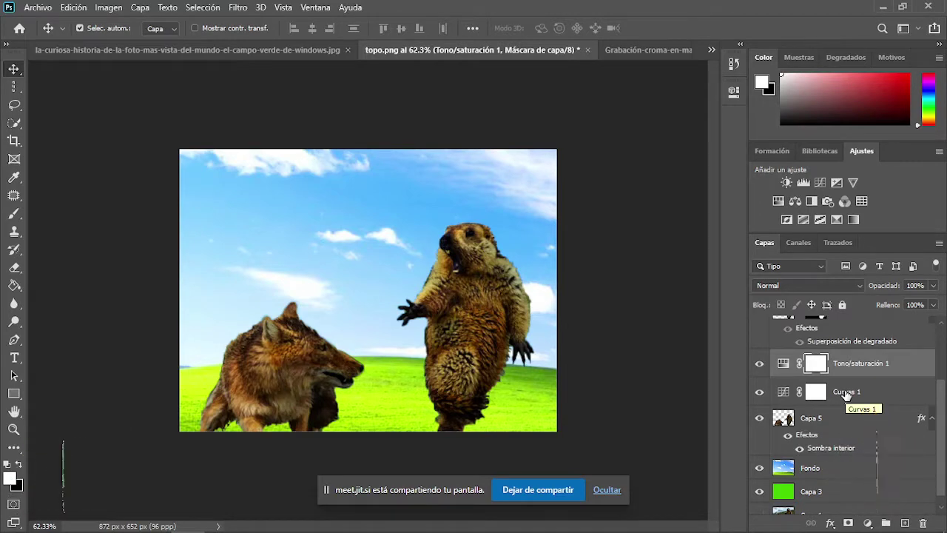
{"action": "key", "text": "ctrl+2"}
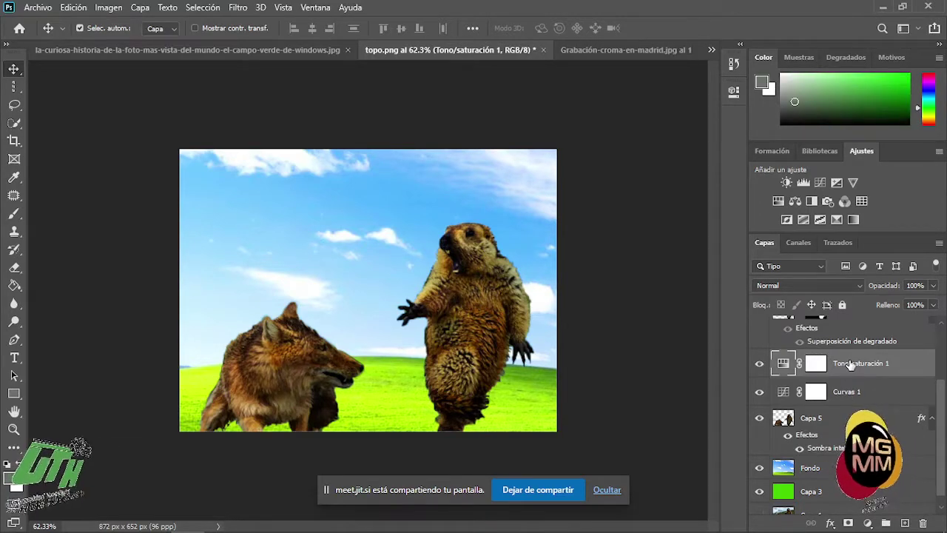
{"action": "left_click", "coordinate": [827, 422], "text": "shift"}
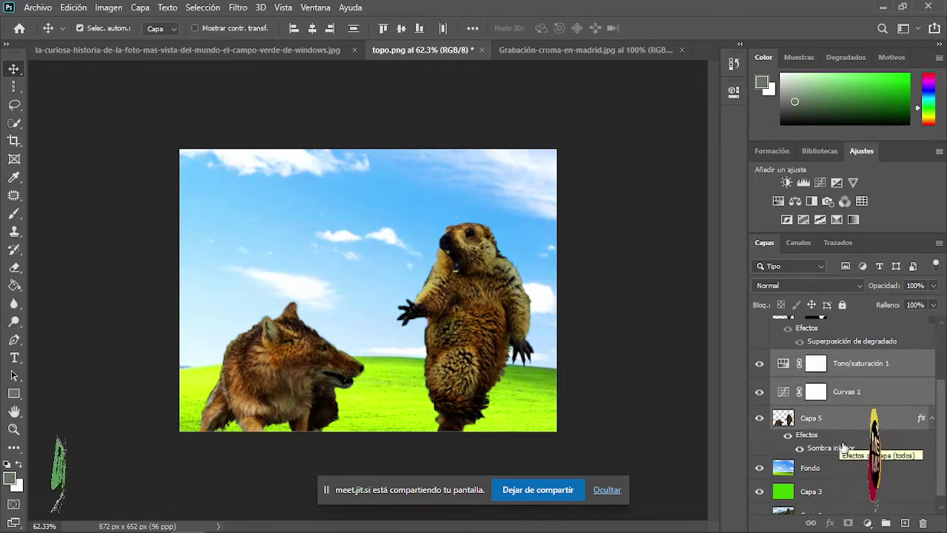
{"action": "left_click", "coordinate": [843, 440]}
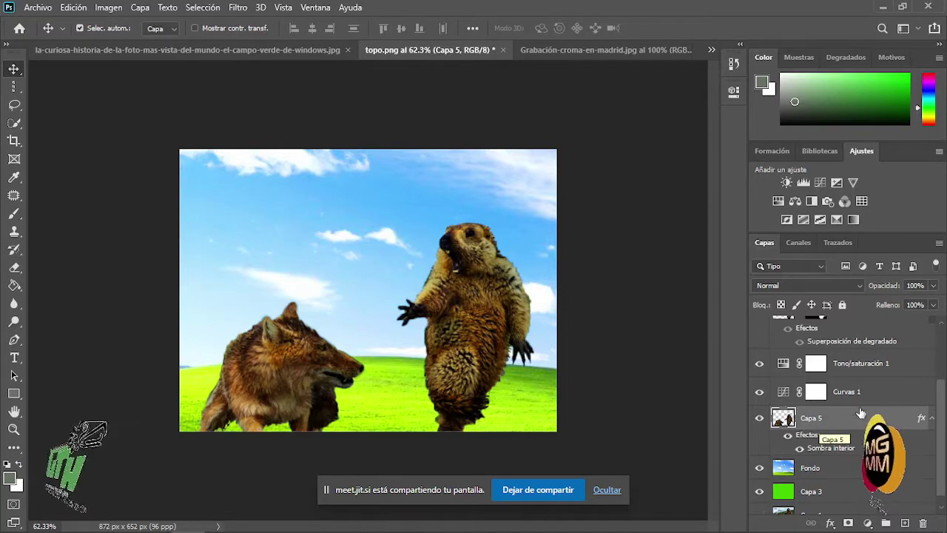
{"action": "left_click", "coordinate": [877, 370], "text": "ctrl"}
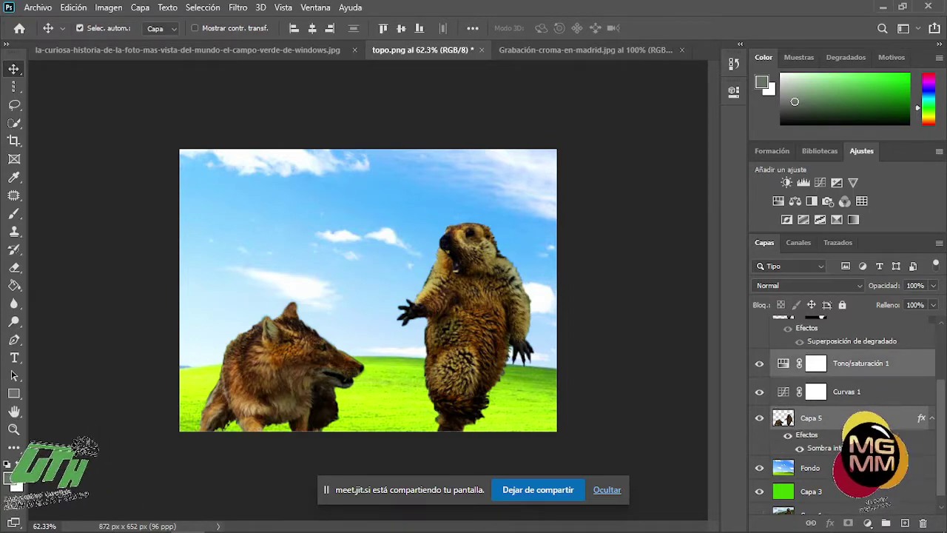
{"action": "left_click", "coordinate": [864, 395], "text": "ctrl"}
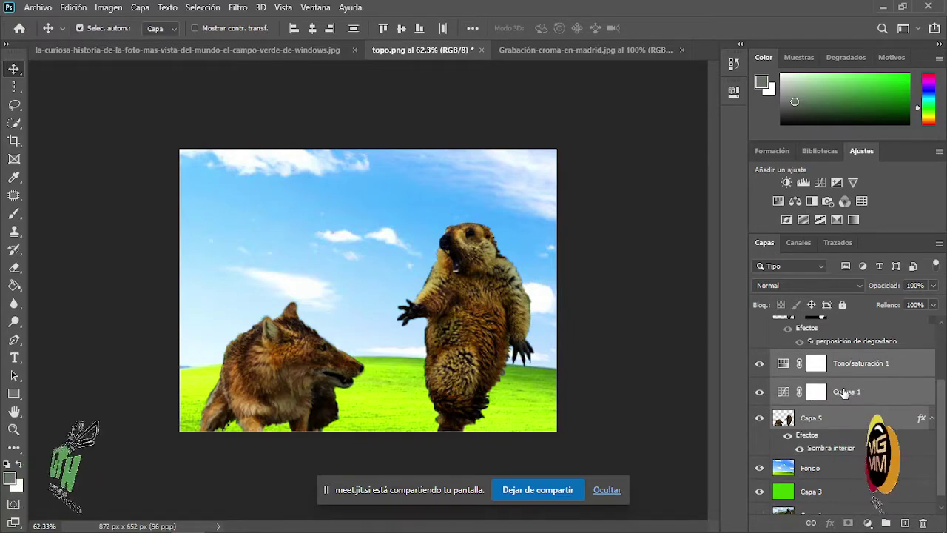
{"action": "right_click", "coordinate": [843, 393]}
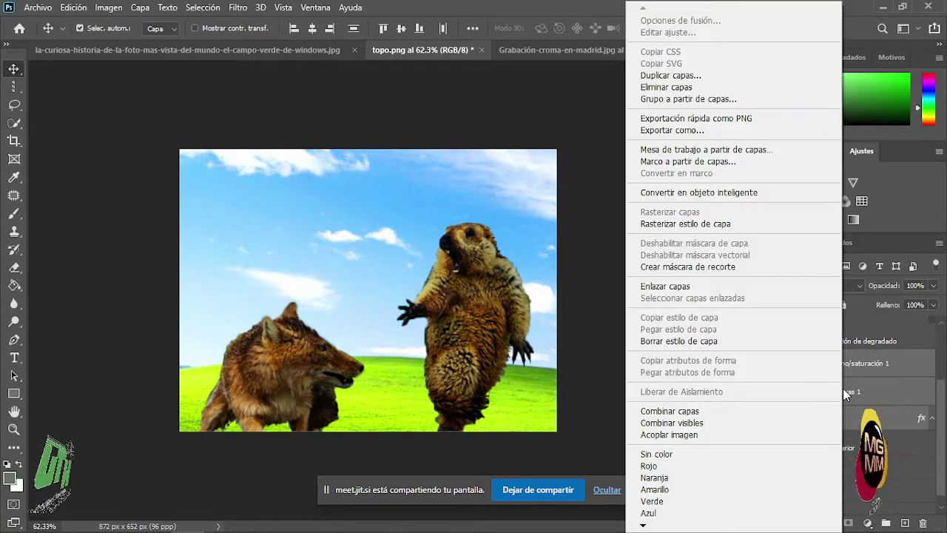
{"action": "left_click", "coordinate": [663, 411]}
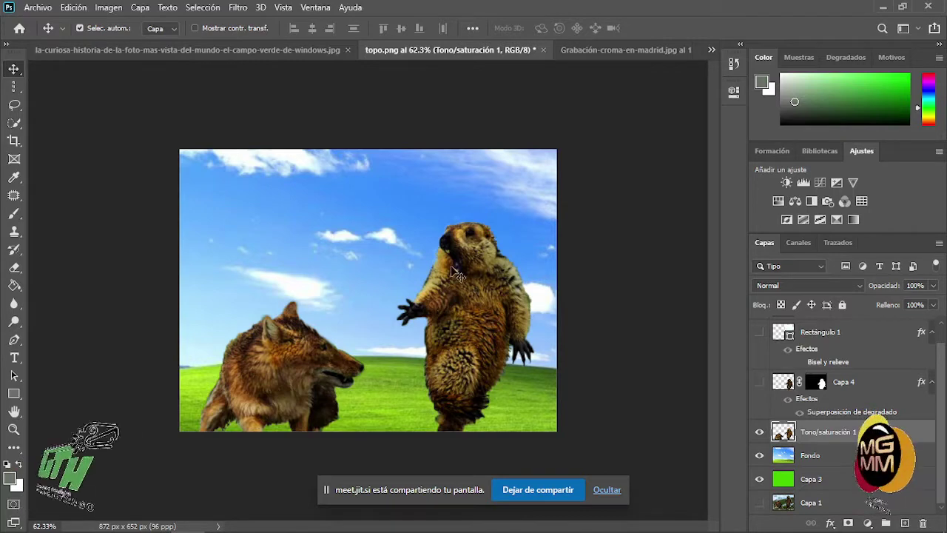
- Add an Exposure adjustment above the merged animal layer with an exposure of +0.72
{"action": "double_click", "coordinate": [814, 432]}
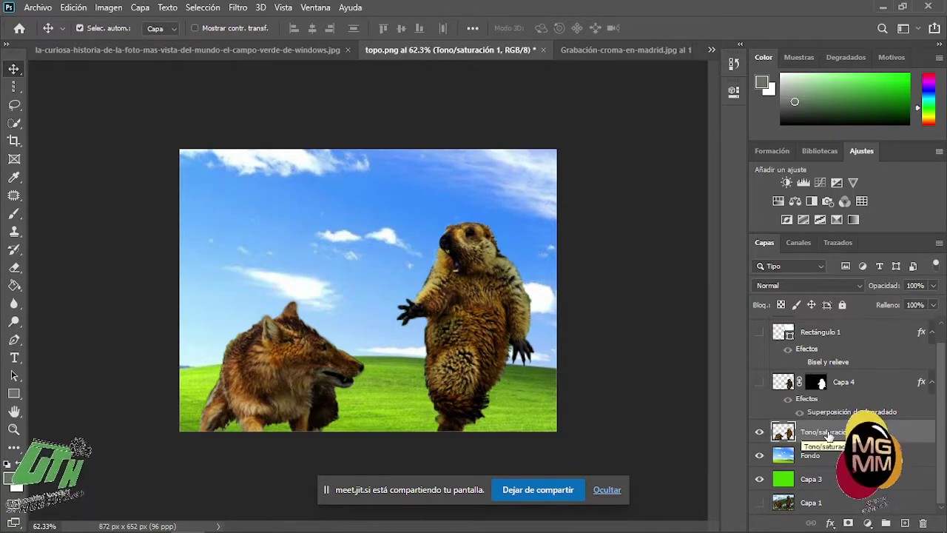
{"action": "key", "text": "Return"}
{"action": "left_click", "coordinate": [837, 182]}
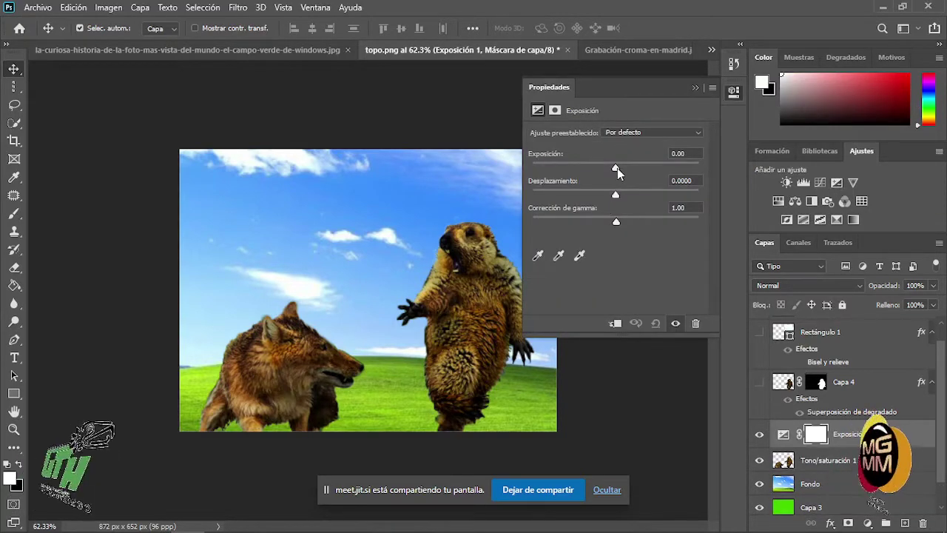
{"action": "left_click_drag", "start_coordinate": [617, 168], "coordinate": [626, 172]}
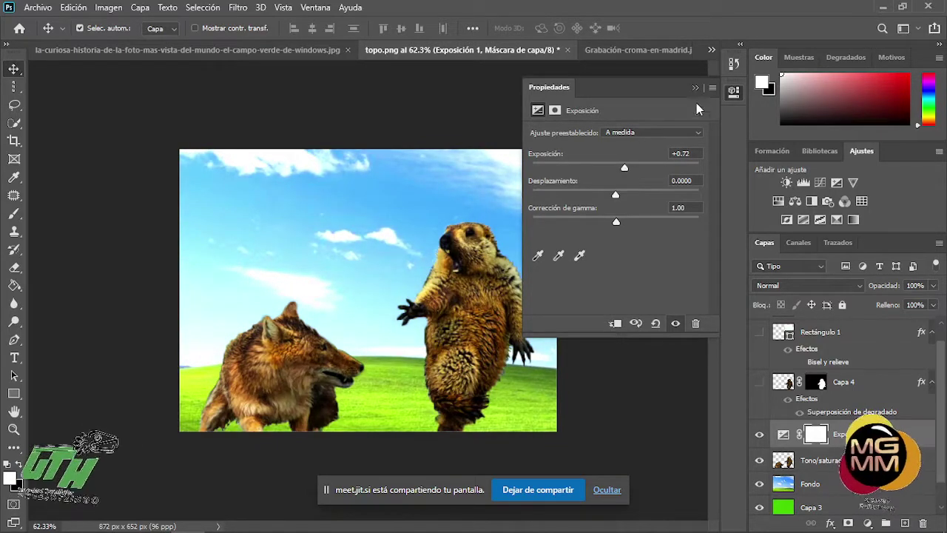
{"action": "left_click", "coordinate": [695, 87]}
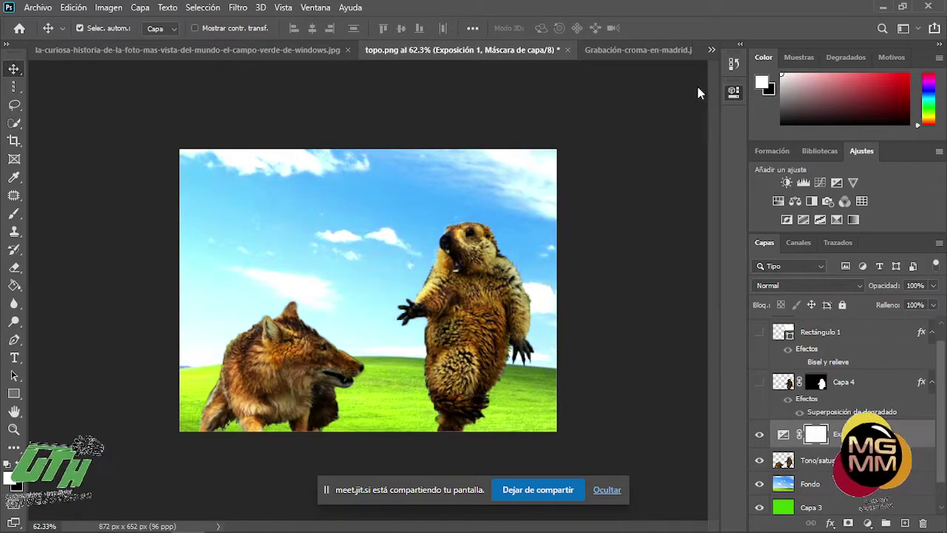
- Merge the Exposición 1 adjustment with the Tono/saturación 1 animal layer and clear the layer selection
{"action": "left_click", "coordinate": [818, 471]}
{"action": "right_click", "coordinate": [818, 471]}
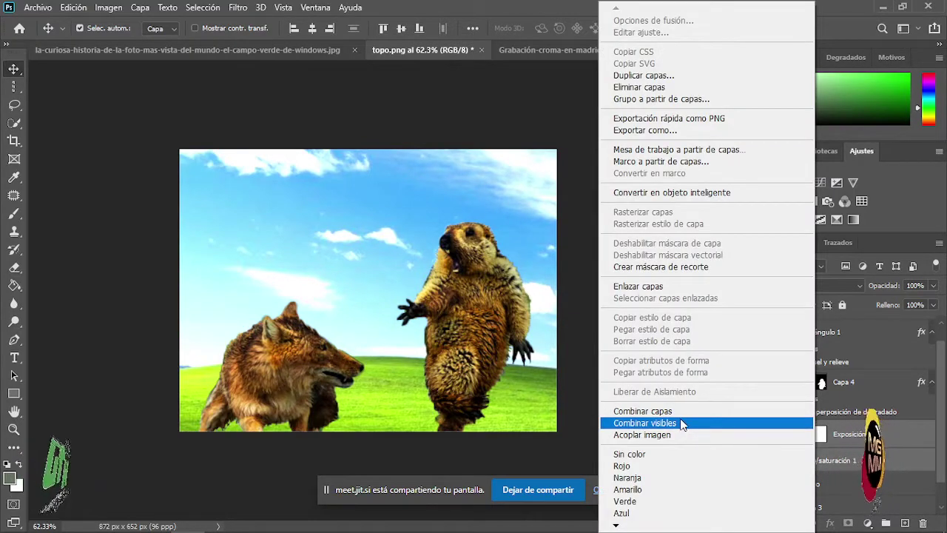
{"action": "left_click", "coordinate": [634, 408]}
{"action": "left_click", "coordinate": [128, 303]}
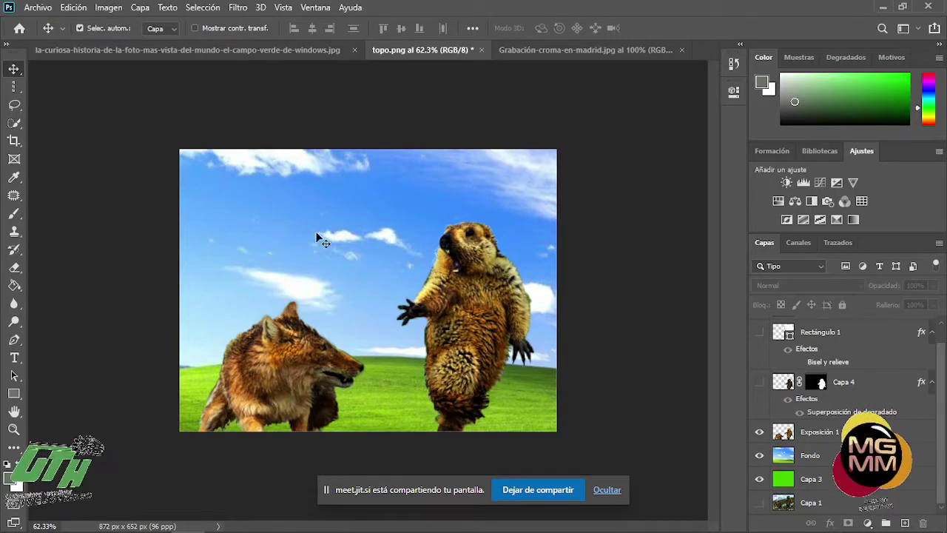
- Bring Capa 1, the original photo, above Exposición 1 and copy its marmot to a new layer with Quick Selection
{"action": "mouse_move", "coordinate": [354, 530]}
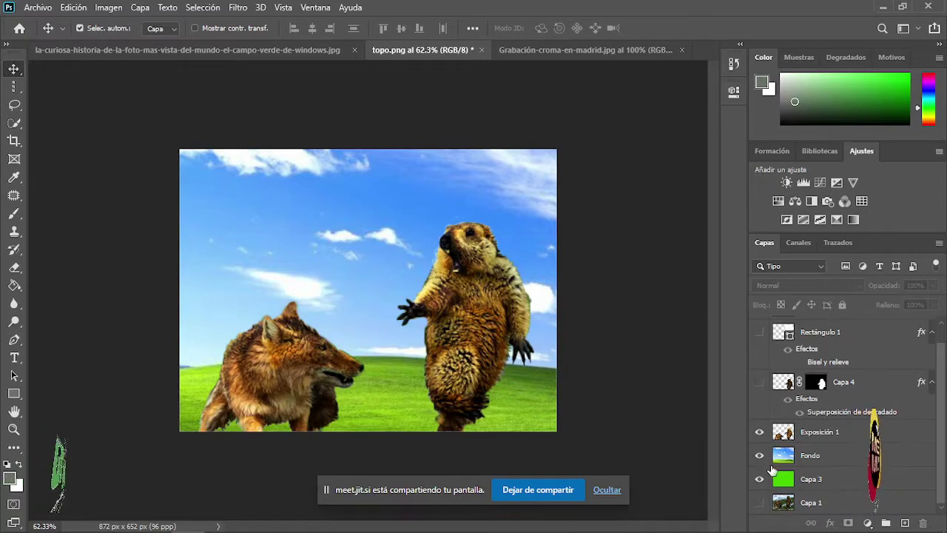
{"action": "left_click_drag", "start_coordinate": [835, 509], "coordinate": [792, 426]}
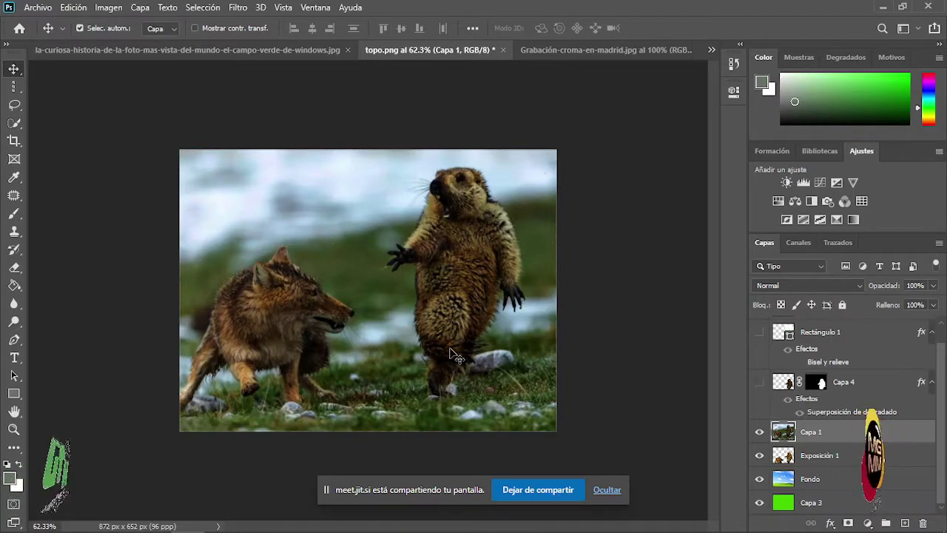
{"action": "left_click", "coordinate": [14, 123]}
{"action": "mouse_move", "coordinate": [467, 195]}
{"action": "left_mouse_down"}
{"action": "mouse_move", "coordinate": [445, 201]}
{"action": "mouse_move", "coordinate": [429, 254]}
{"action": "mouse_move", "coordinate": [407, 261]}
{"action": "mouse_move", "coordinate": [459, 271]}
{"action": "mouse_move", "coordinate": [483, 251]}
{"action": "mouse_move", "coordinate": [503, 255]}
{"action": "mouse_move", "coordinate": [512, 283]}
{"action": "mouse_move", "coordinate": [487, 274]}
{"action": "mouse_move", "coordinate": [488, 302]}
{"action": "mouse_move", "coordinate": [453, 371]}
{"action": "mouse_move", "coordinate": [443, 371]}
{"action": "mouse_move", "coordinate": [434, 310]}
{"action": "left_mouse_up"}
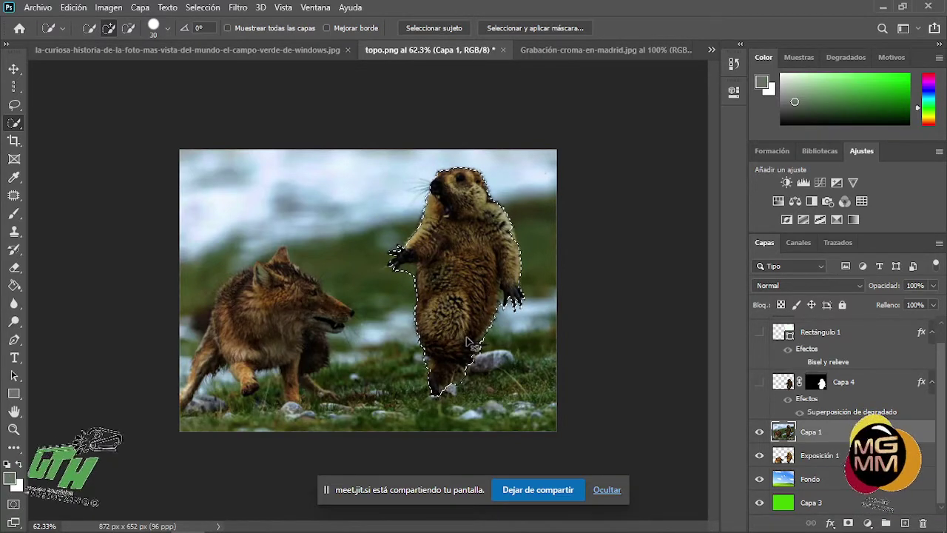
{"action": "key", "text": "ctrl+j"}
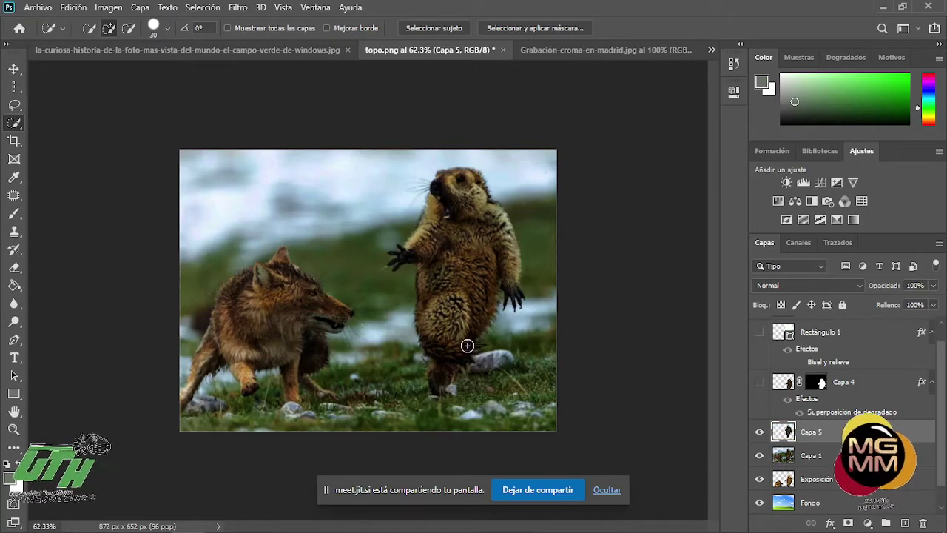
- Hide Capa 1 and move the copied marmot over the fox, level with the other marmot
{"action": "left_click", "coordinate": [759, 456]}
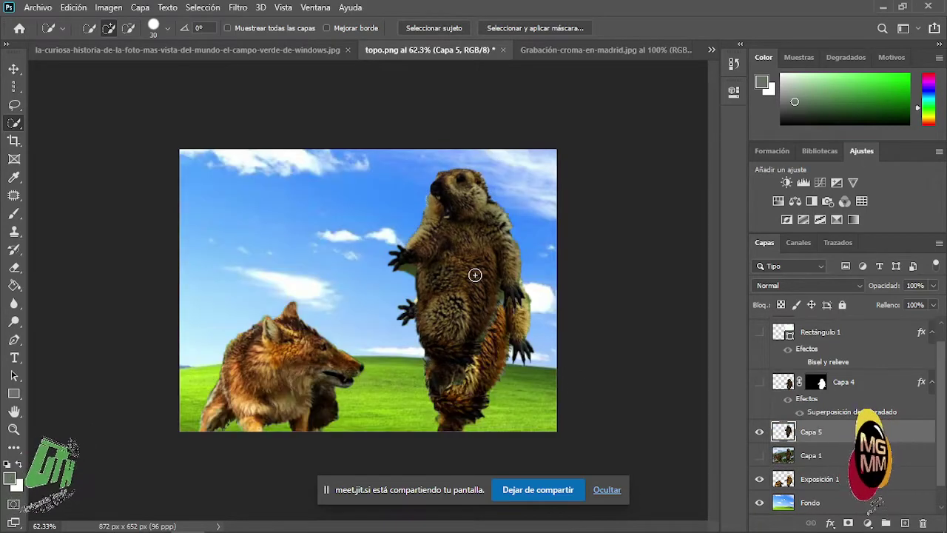
{"action": "key", "text": "v"}
{"action": "left_click_drag", "start_coordinate": [477, 281], "coordinate": [333, 330]}
{"action": "left_click", "coordinate": [641, 351]}
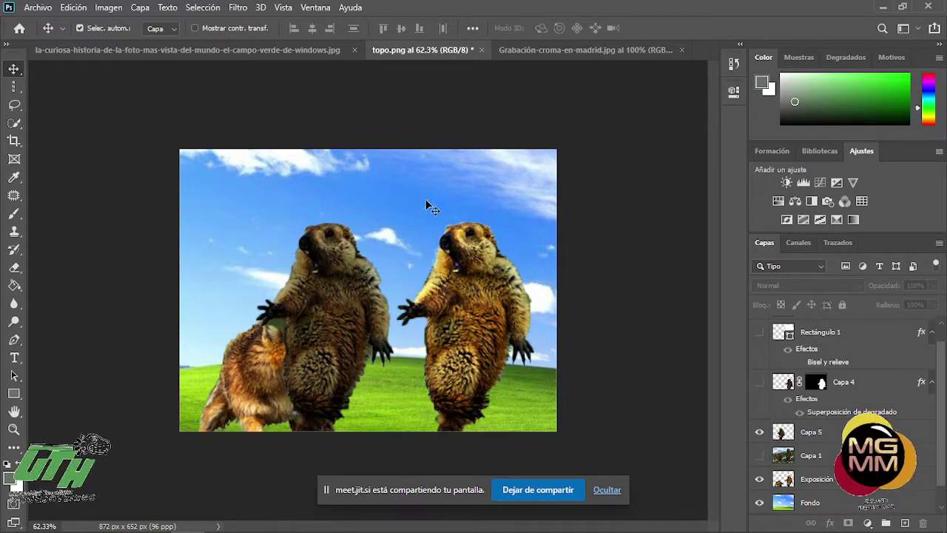
- Try a drop shadow on the marmot copy with 40% opacity, 41 px distance, 23% spread and 4% noise
{"action": "left_click", "coordinate": [353, 319]}
{"action": "left_click", "coordinate": [830, 523]}
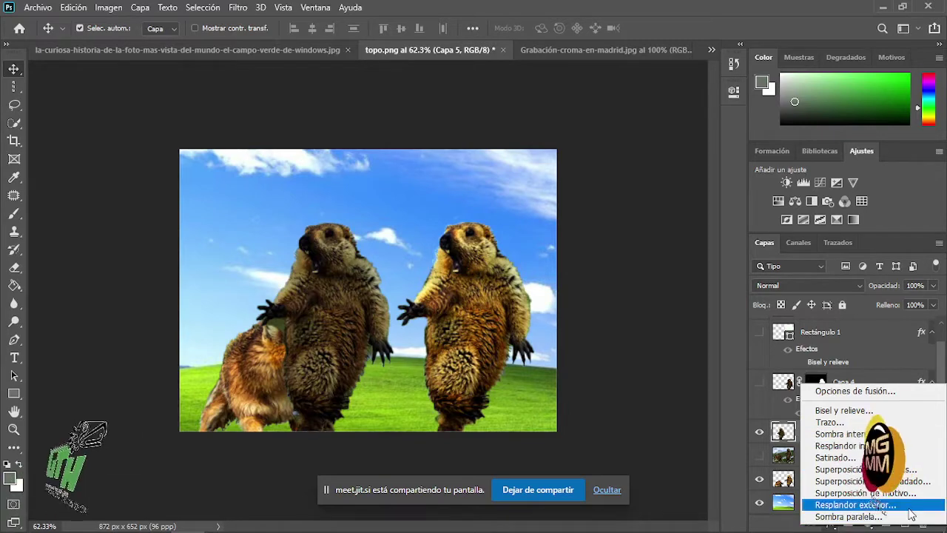
{"action": "left_click", "coordinate": [850, 516]}
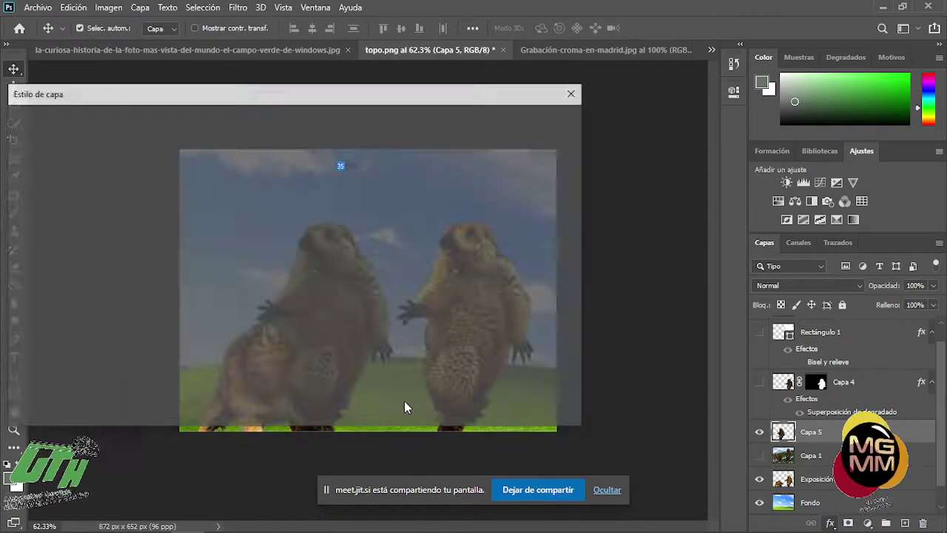
{"action": "left_click_drag", "start_coordinate": [452, 90], "coordinate": [814, 142]}
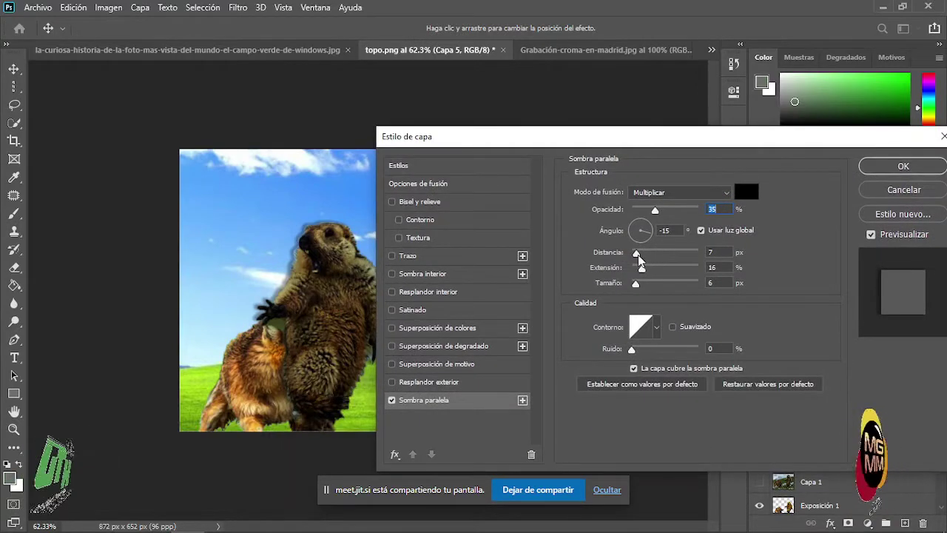
{"action": "mouse_move", "coordinate": [638, 254]}
{"action": "left_mouse_down"}
{"action": "mouse_move", "coordinate": [659, 253]}
{"action": "mouse_move", "coordinate": [646, 268]}
{"action": "left_mouse_up"}
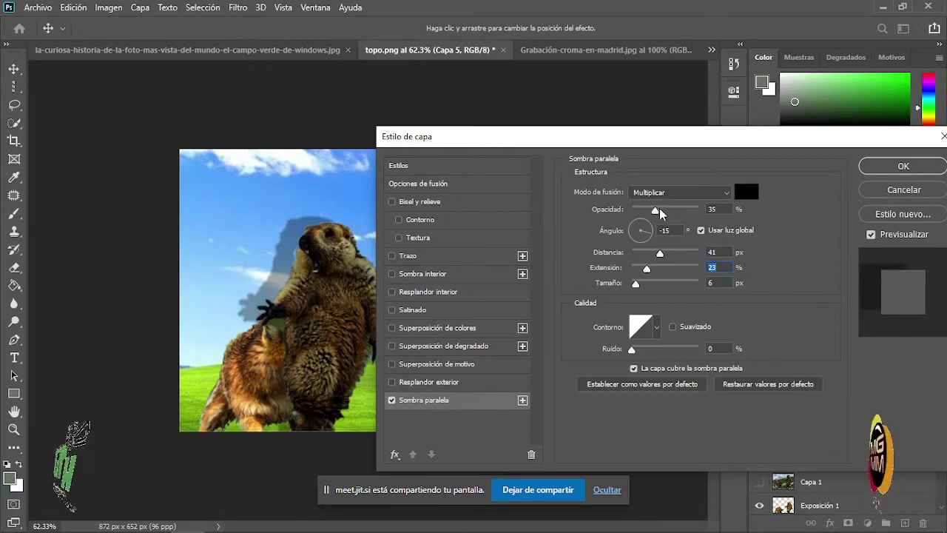
{"action": "mouse_move", "coordinate": [659, 208]}
{"action": "left_mouse_down"}
{"action": "mouse_move", "coordinate": [666, 214]}
{"action": "mouse_move", "coordinate": [657, 214]}
{"action": "left_mouse_up"}
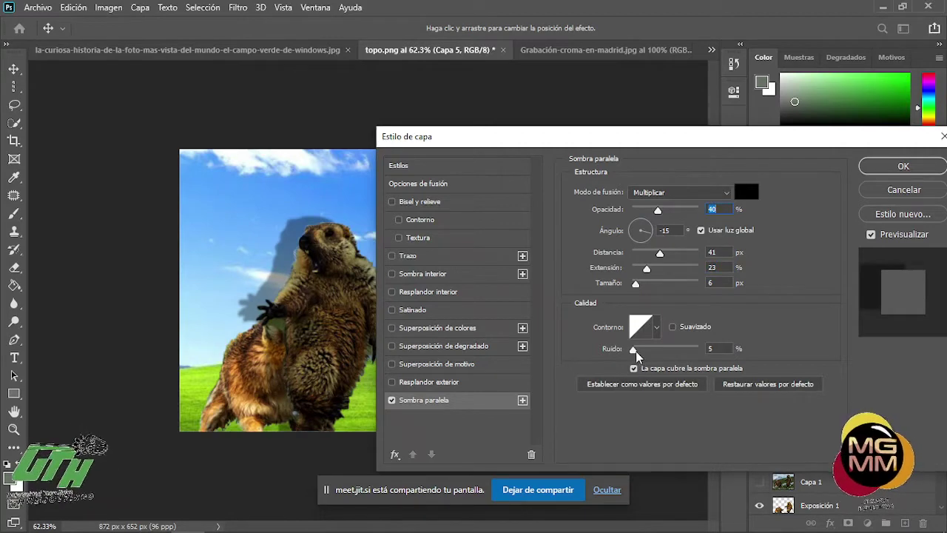
{"action": "left_click_drag", "start_coordinate": [640, 351], "coordinate": [635, 352]}
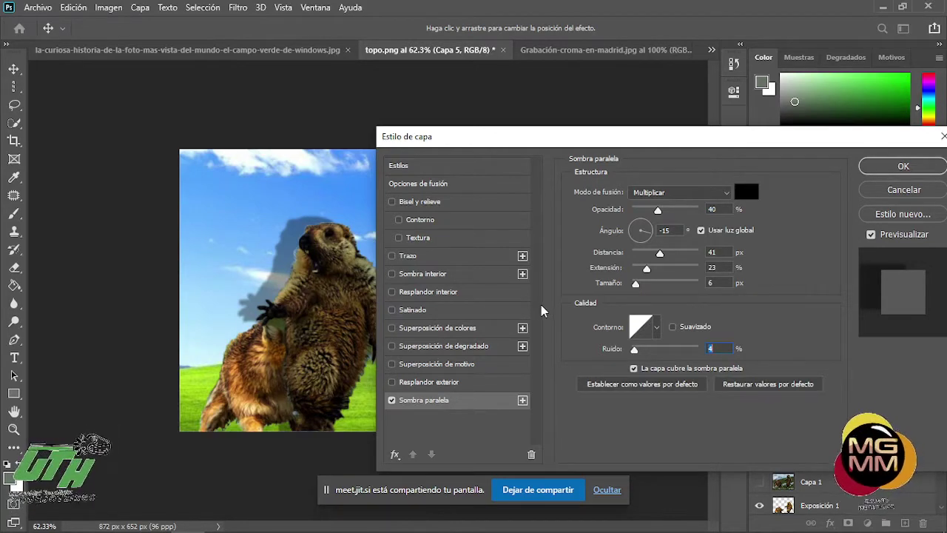
{"action": "left_click_drag", "start_coordinate": [704, 148], "coordinate": [755, 166]}
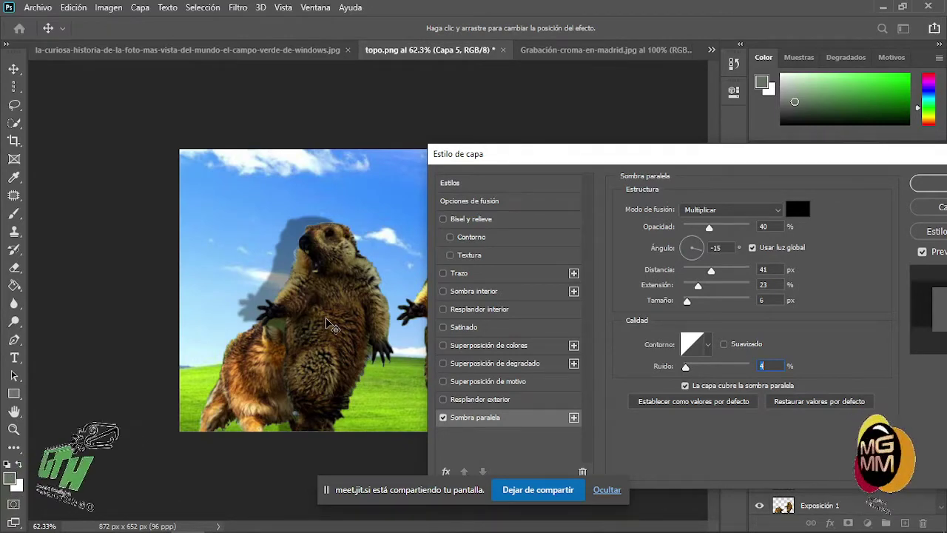
- Try to bring in the brick-wall image descarga from the Downloads folder, and discard the open drop-shadow settings
{"action": "mouse_move", "coordinate": [152, 516]}
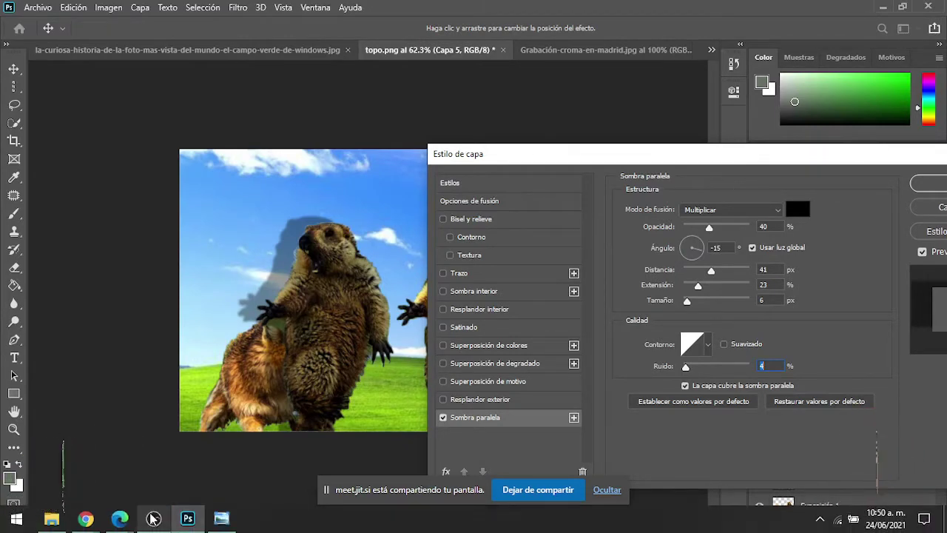
{"action": "mouse_move", "coordinate": [42, 522]}
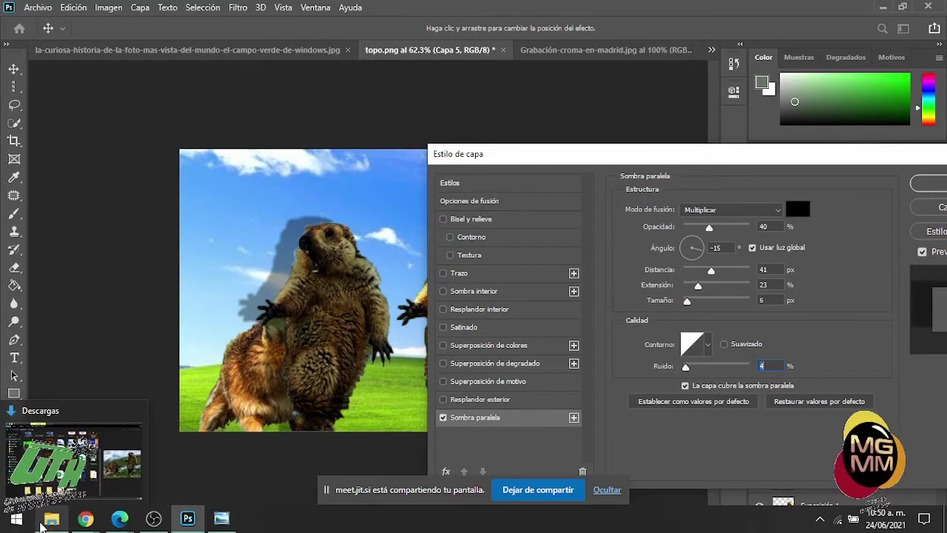
{"action": "mouse_move", "coordinate": [86, 520]}
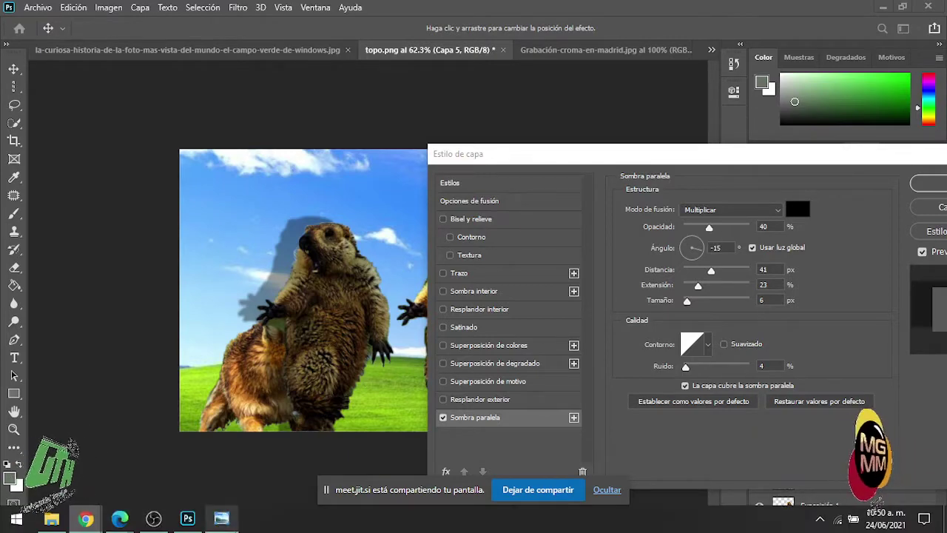
{"action": "left_click", "coordinate": [51, 518]}
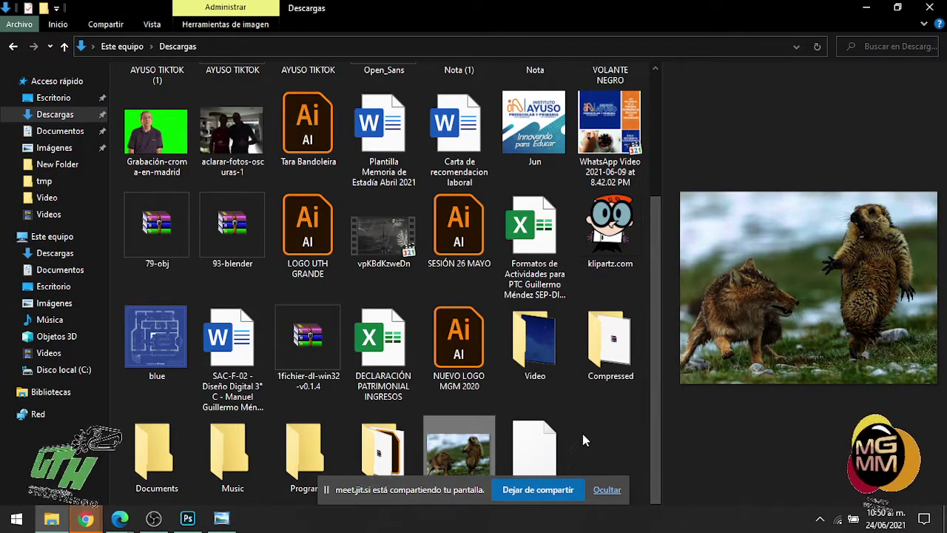
{"action": "left_click", "coordinate": [540, 438]}
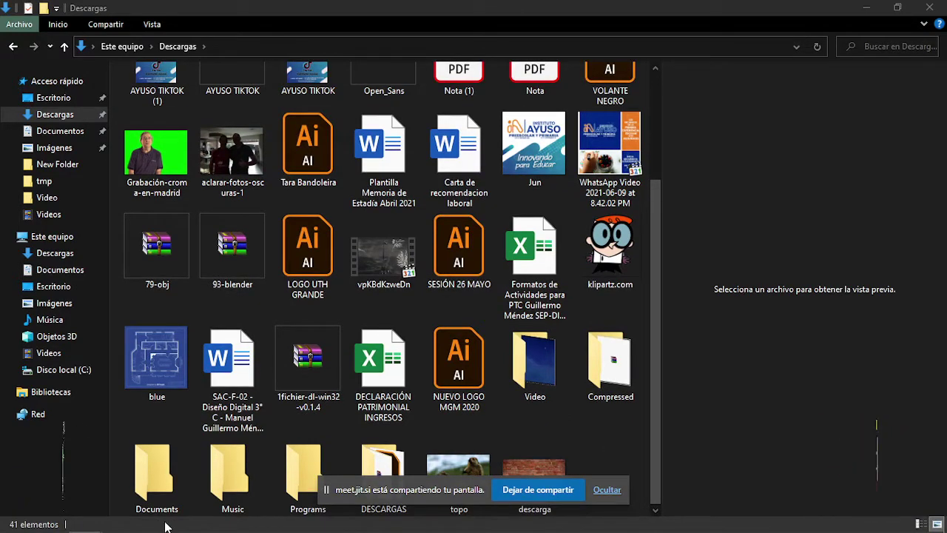
{"action": "left_click_drag", "start_coordinate": [547, 473], "coordinate": [940, 219]}
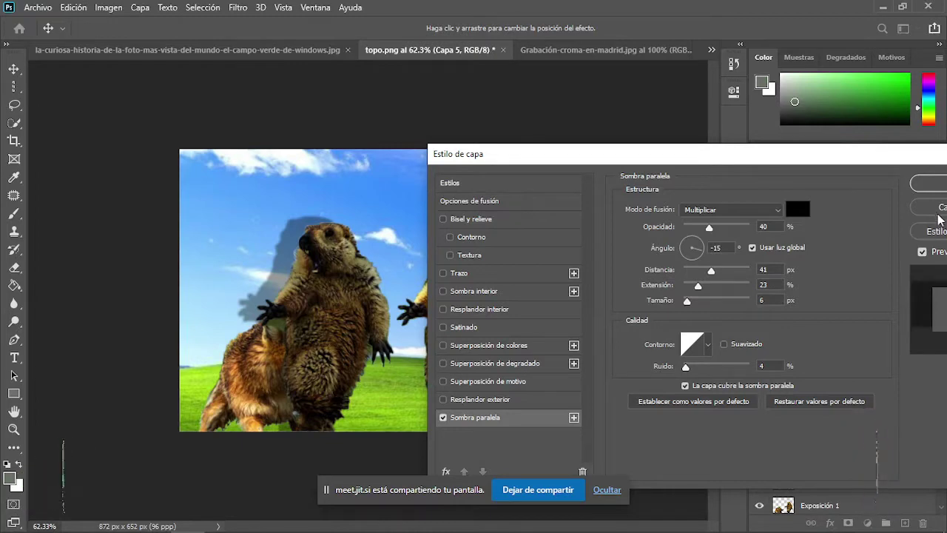
{"action": "left_click", "coordinate": [938, 208]}
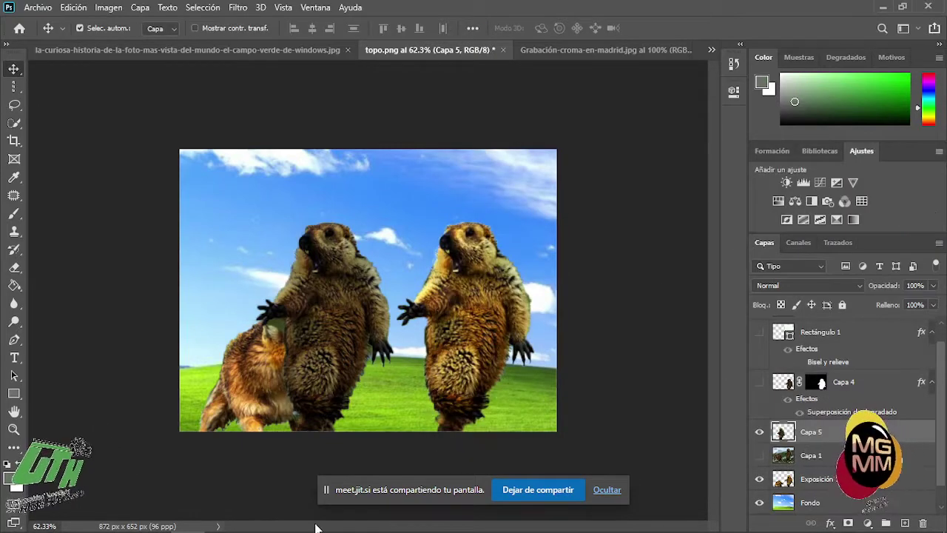
- Open the brick-wall image descarga from the Downloads folder in Photoshop and duplicate its background layer into topo.png
{"action": "left_click", "coordinate": [50, 528]}
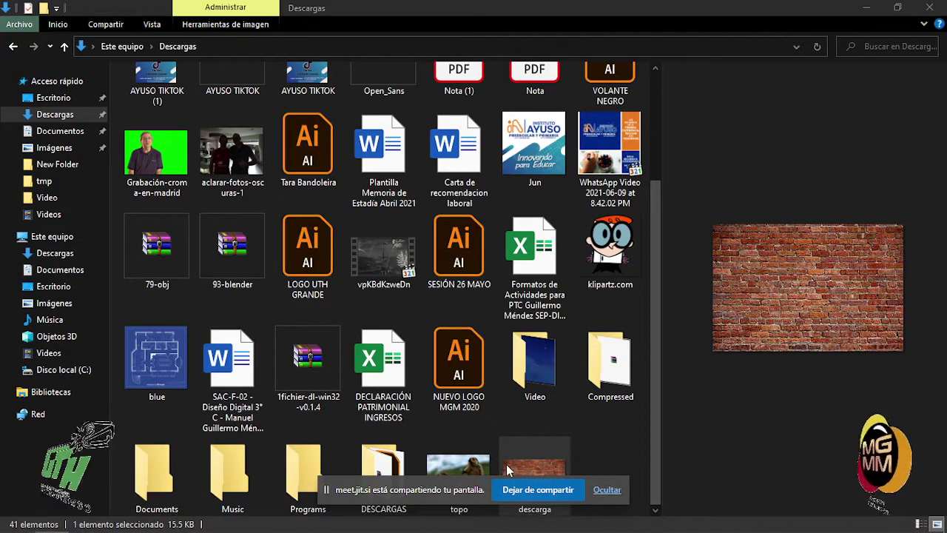
{"action": "left_click_drag", "start_coordinate": [537, 447], "coordinate": [819, 424]}
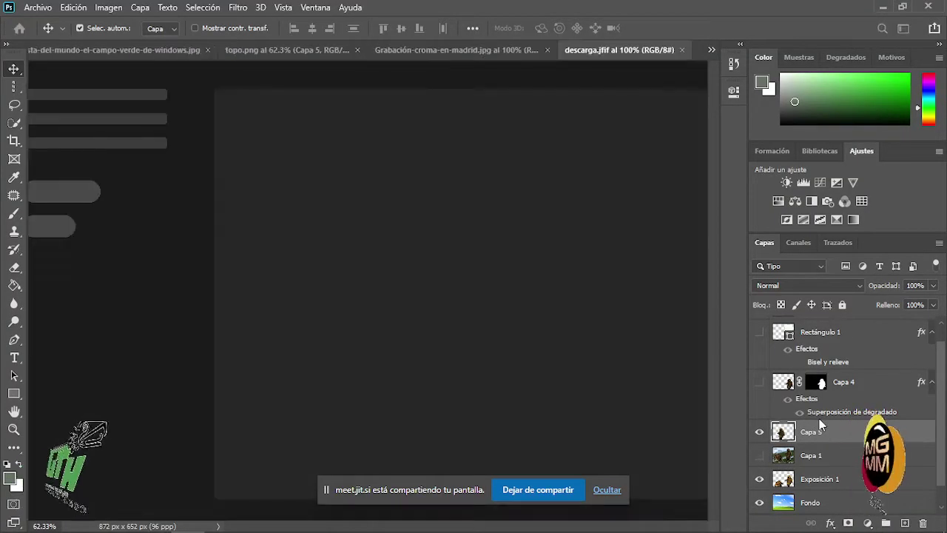
{"action": "right_click", "coordinate": [804, 327]}
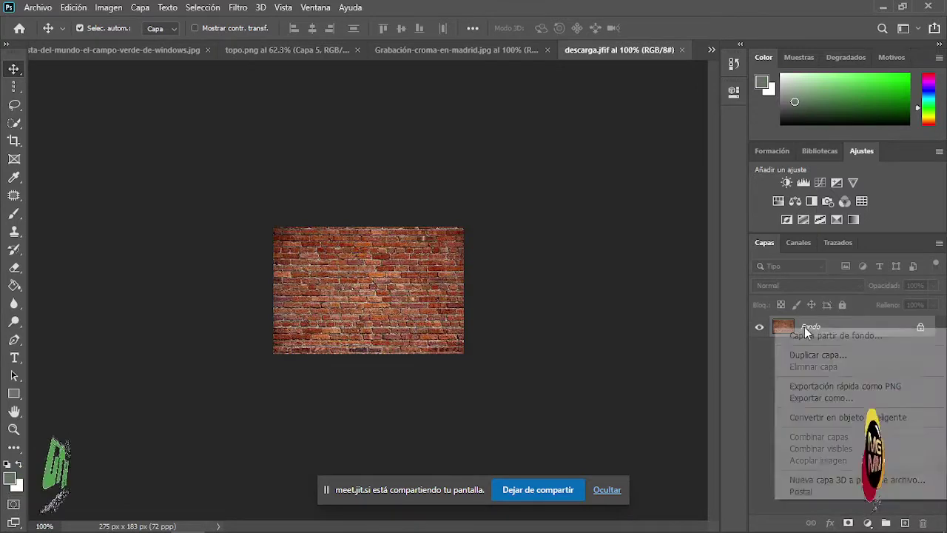
{"action": "left_click", "coordinate": [836, 356]}
{"action": "left_click", "coordinate": [462, 193]}
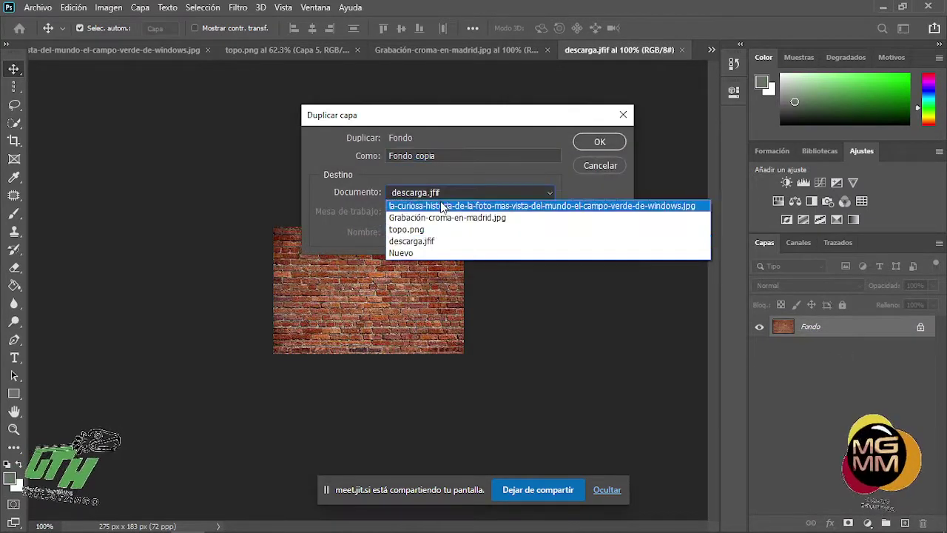
{"action": "left_click", "coordinate": [414, 226]}
{"action": "left_click", "coordinate": [600, 141]}
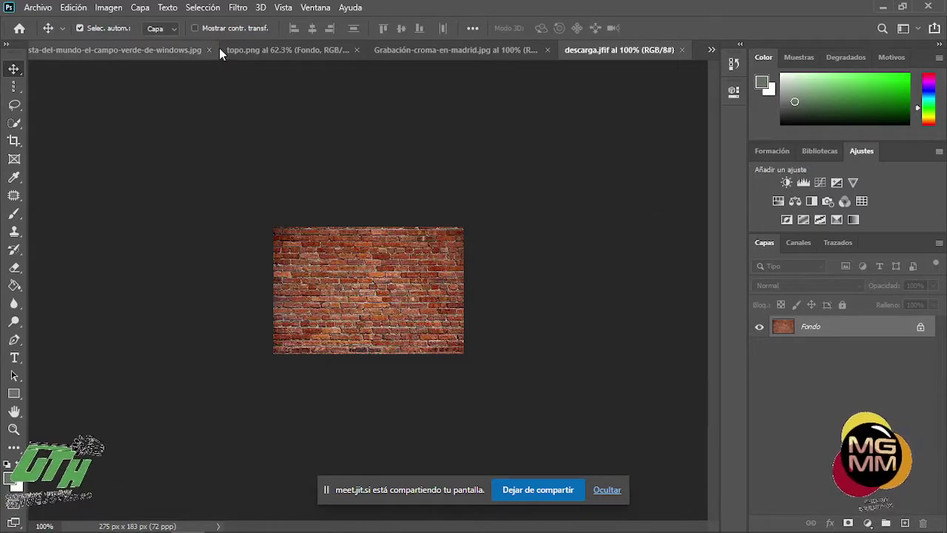
- In topo.png, move the brick wall over the marmot copy and place Capa 5 above it in the layer order
{"action": "left_click", "coordinate": [285, 50]}
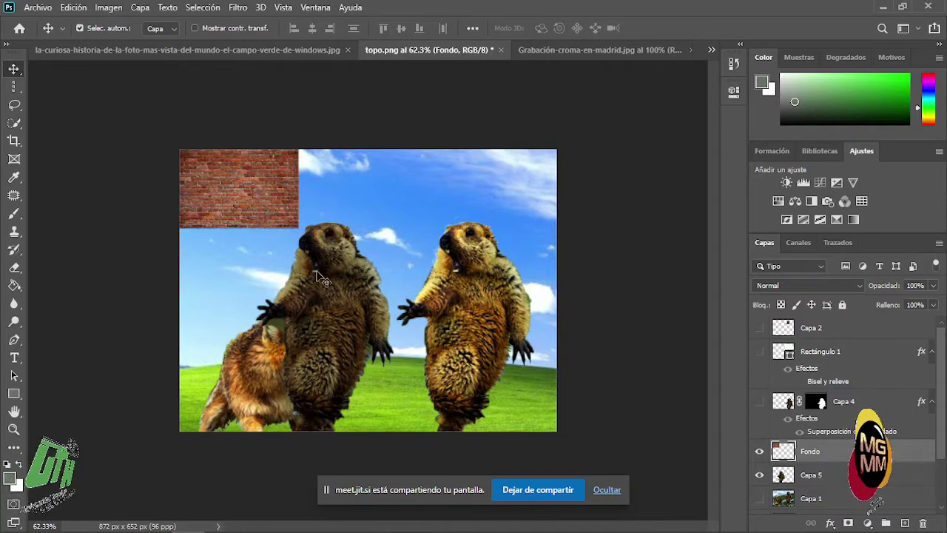
{"action": "left_click_drag", "start_coordinate": [251, 198], "coordinate": [339, 323]}
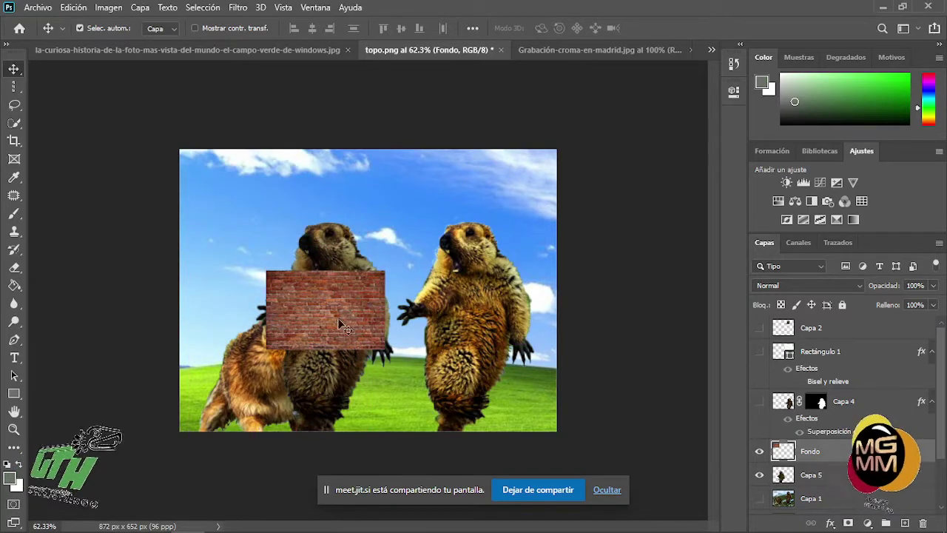
{"action": "left_click_drag", "start_coordinate": [811, 477], "coordinate": [788, 442]}
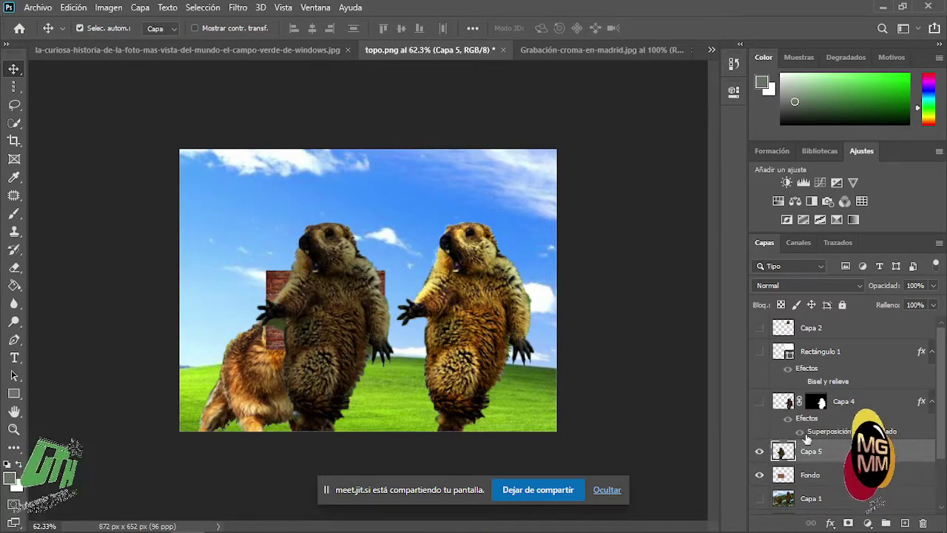
- Scale the brick-wall layer to about 344% and position it behind the marmot copy across the full canvas width
{"action": "left_click", "coordinate": [834, 483]}
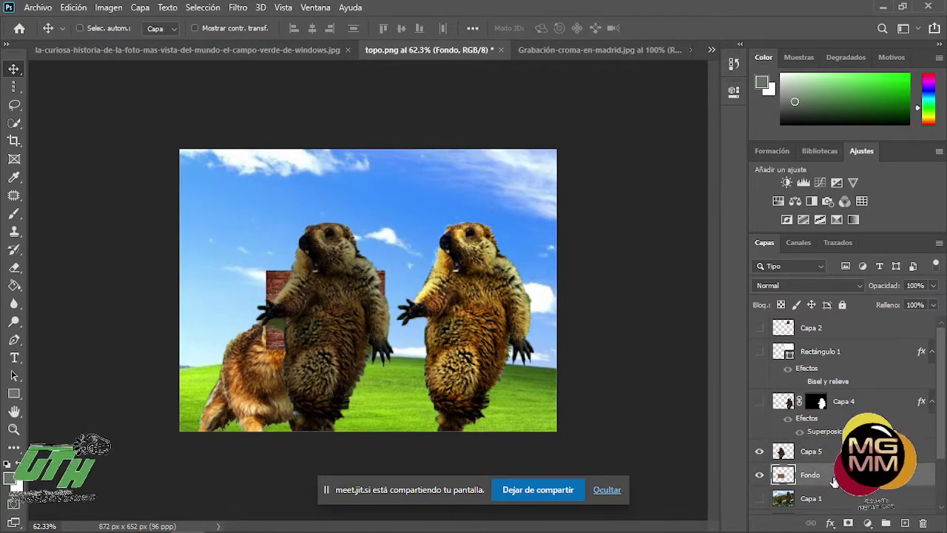
{"action": "key", "text": "ctrl+t"}
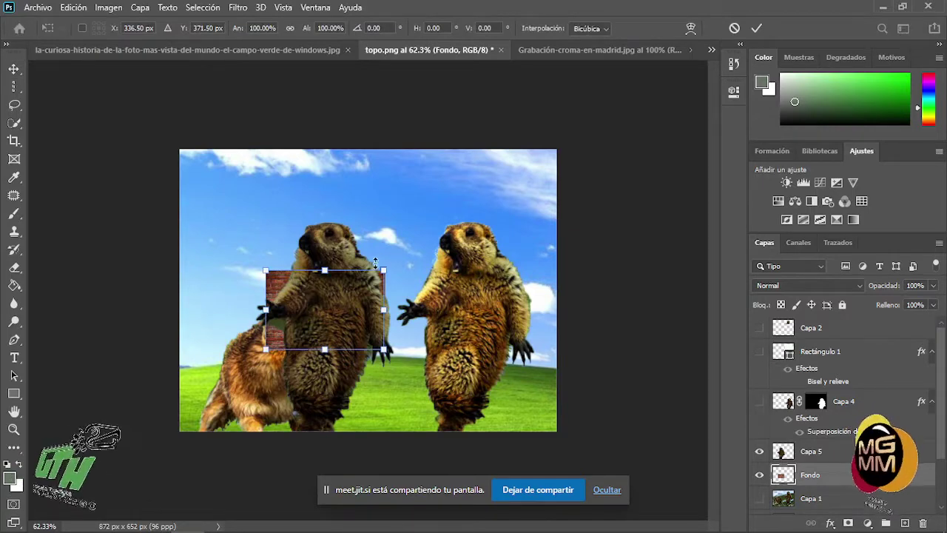
{"action": "left_click_drag", "start_coordinate": [381, 271], "coordinate": [619, 152]}
{"action": "left_click_drag", "start_coordinate": [498, 220], "coordinate": [413, 291]}
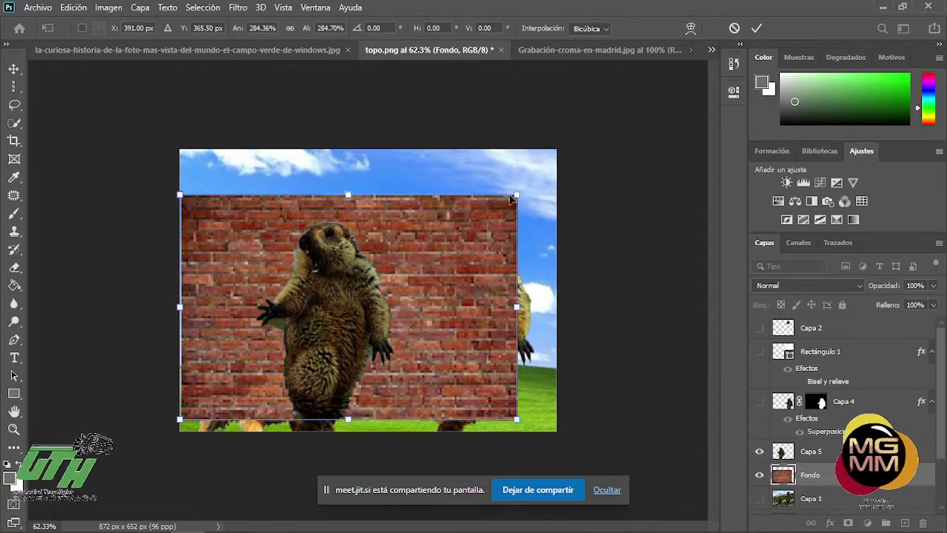
{"action": "left_click_drag", "start_coordinate": [518, 194], "coordinate": [587, 148]}
{"action": "left_click_drag", "start_coordinate": [440, 248], "coordinate": [433, 259]}
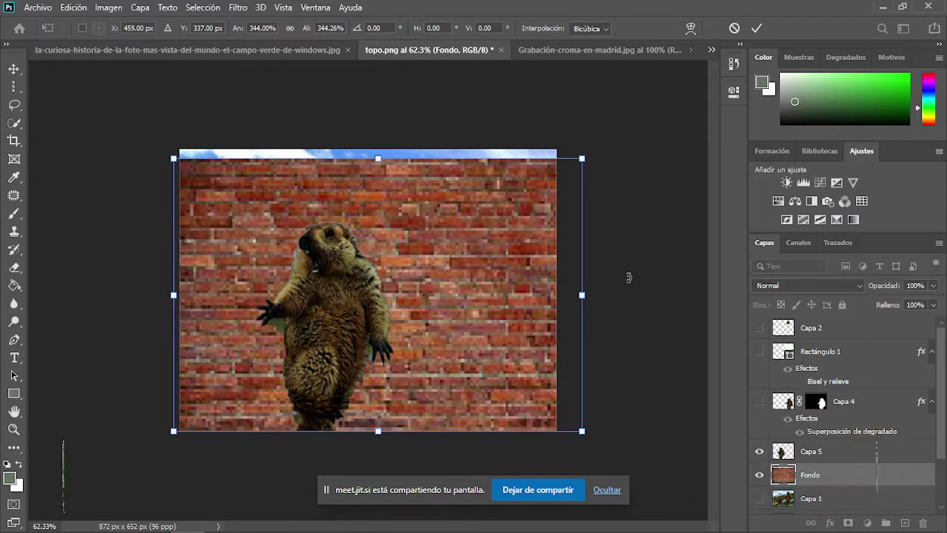
{"action": "key", "text": "Return"}
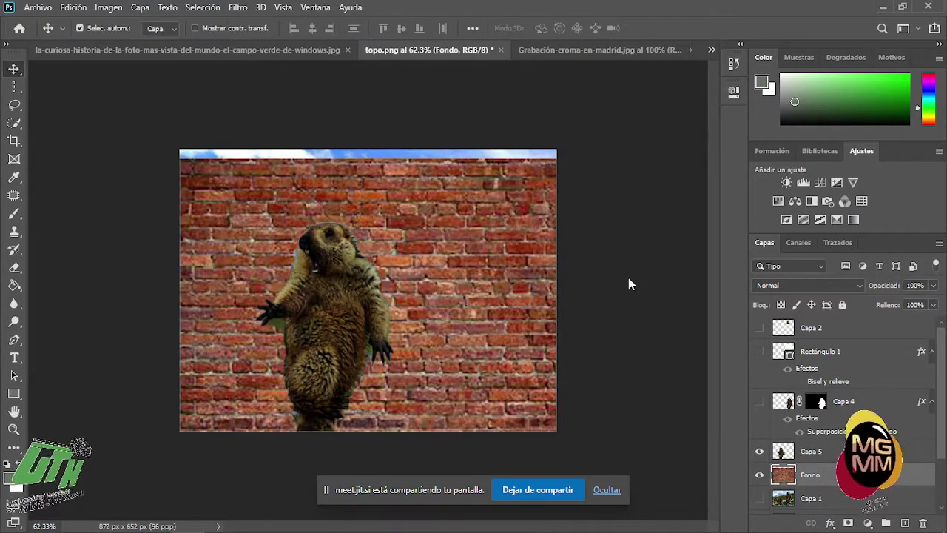
- Add a drop shadow to the marmot copy on Capa 5 with the angle set to 142°
{"action": "left_click", "coordinate": [356, 324]}
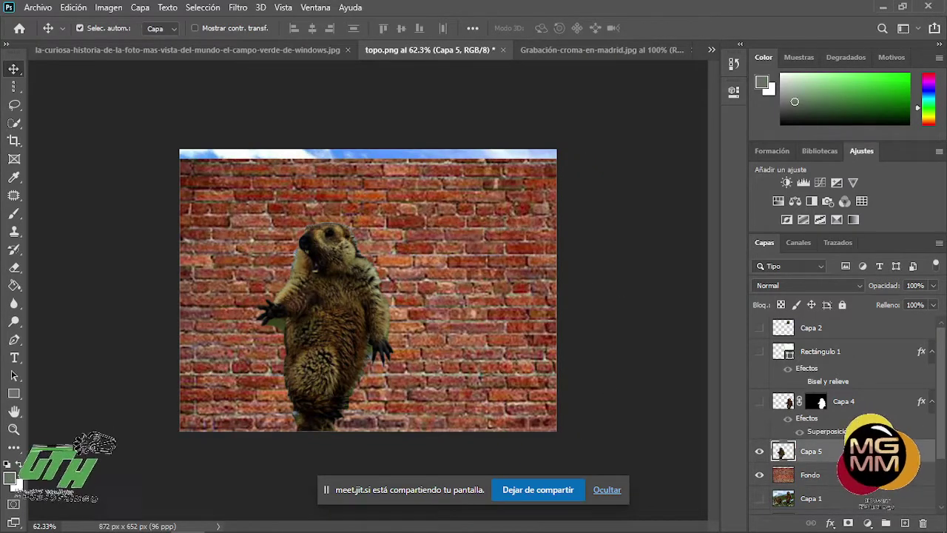
{"action": "left_click", "coordinate": [830, 523]}
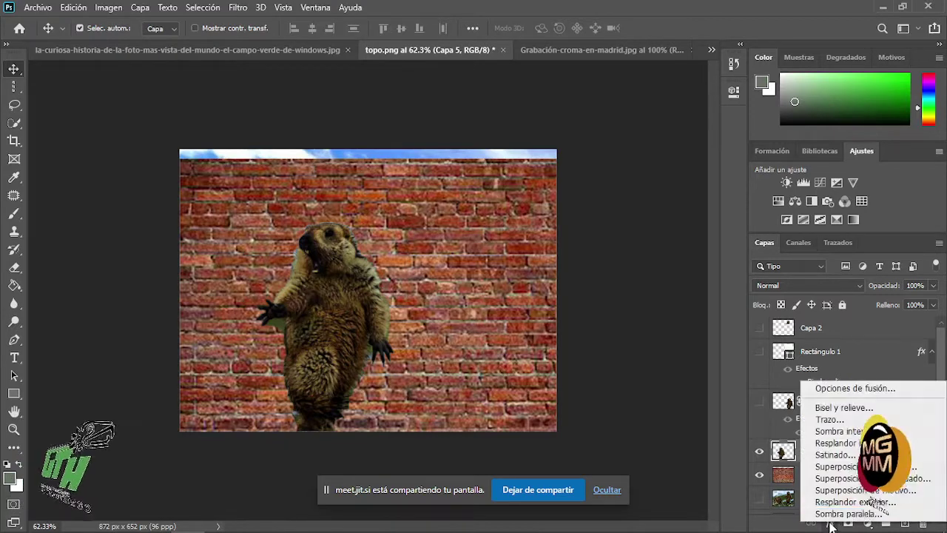
{"action": "left_click", "coordinate": [836, 513]}
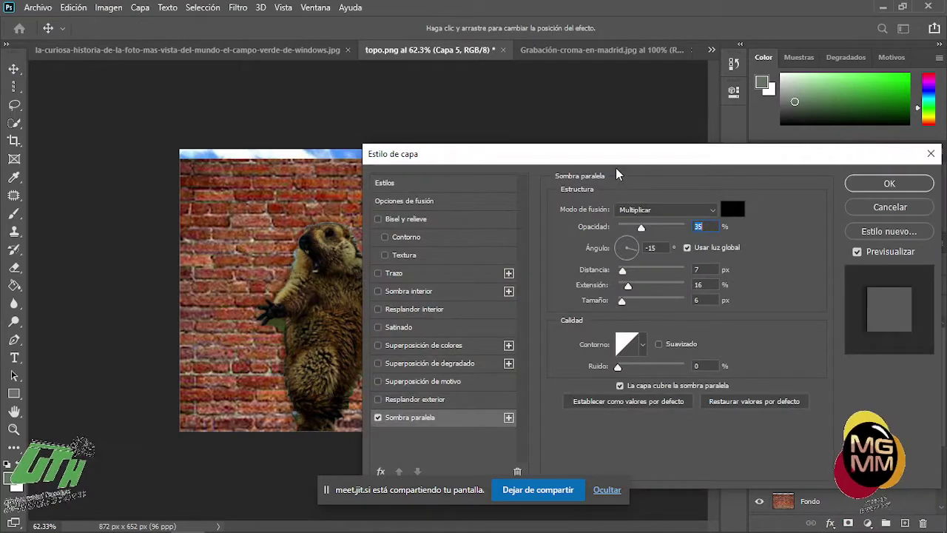
{"action": "left_click_drag", "start_coordinate": [608, 163], "coordinate": [219, 368]}
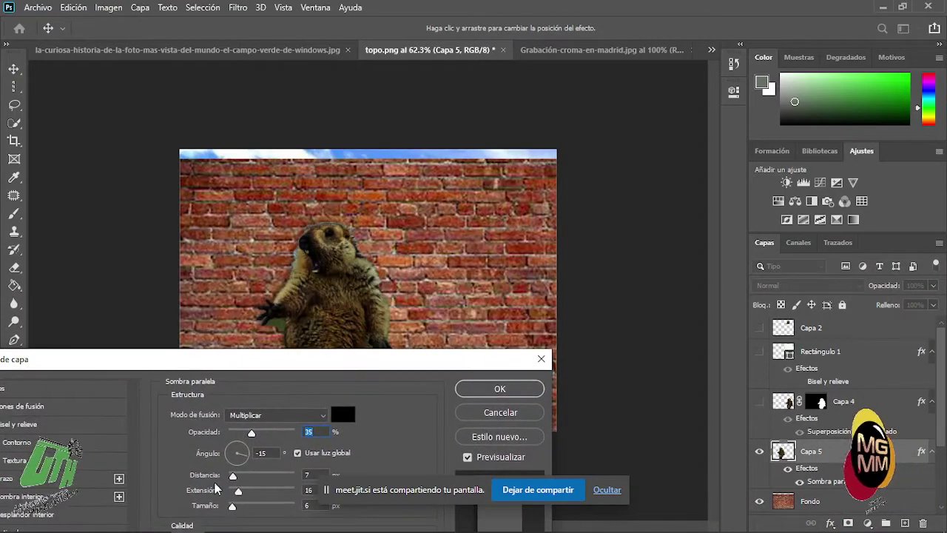
{"action": "left_click", "coordinate": [232, 450]}
{"action": "key", "text": "Tab"}
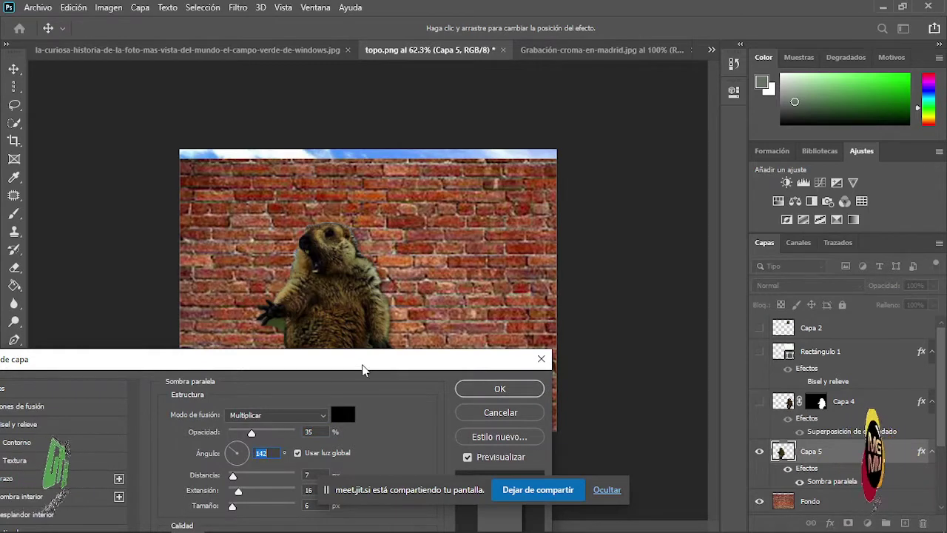
- Set the shadow's distance to 31 px, spread to 53%, size to 10 px and noise to 52%, and apply the layer style
{"action": "left_click_drag", "start_coordinate": [235, 480], "coordinate": [247, 502]}
{"action": "left_click_drag", "start_coordinate": [392, 144], "coordinate": [396, 123]}
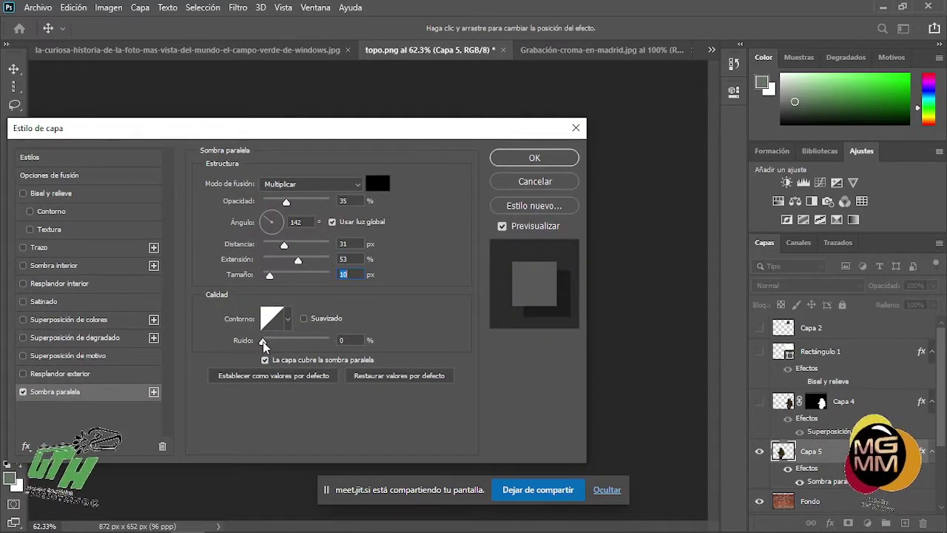
{"action": "left_click_drag", "start_coordinate": [264, 346], "coordinate": [298, 347]}
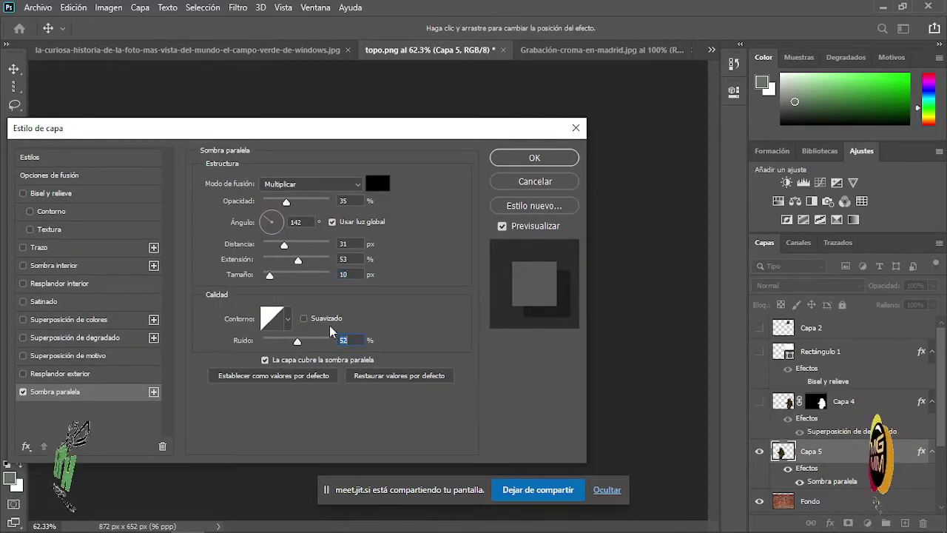
{"action": "left_click", "coordinate": [516, 162]}
{"action": "key", "text": "ctrl+1"}
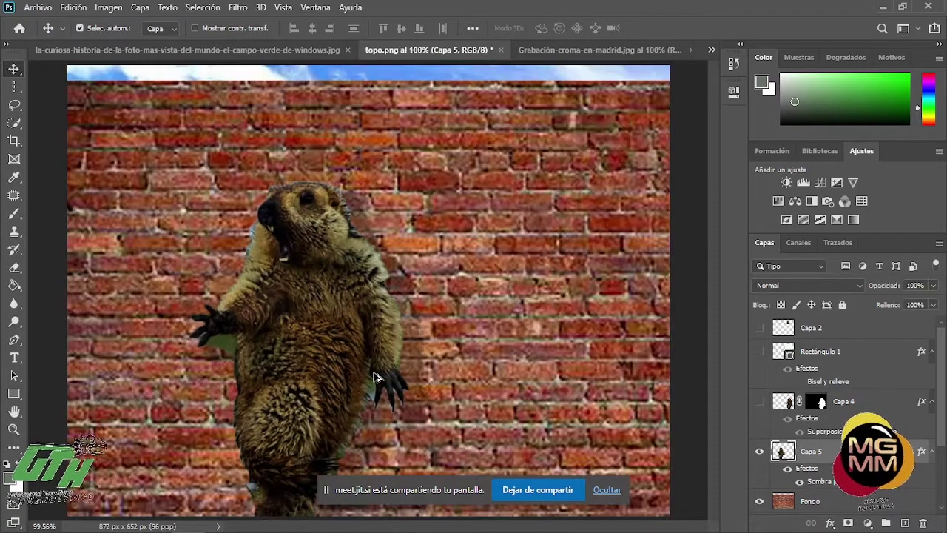
{"action": "scroll", "coordinate": [375, 378], "scroll_direction": "up", "scroll_amount": 2}
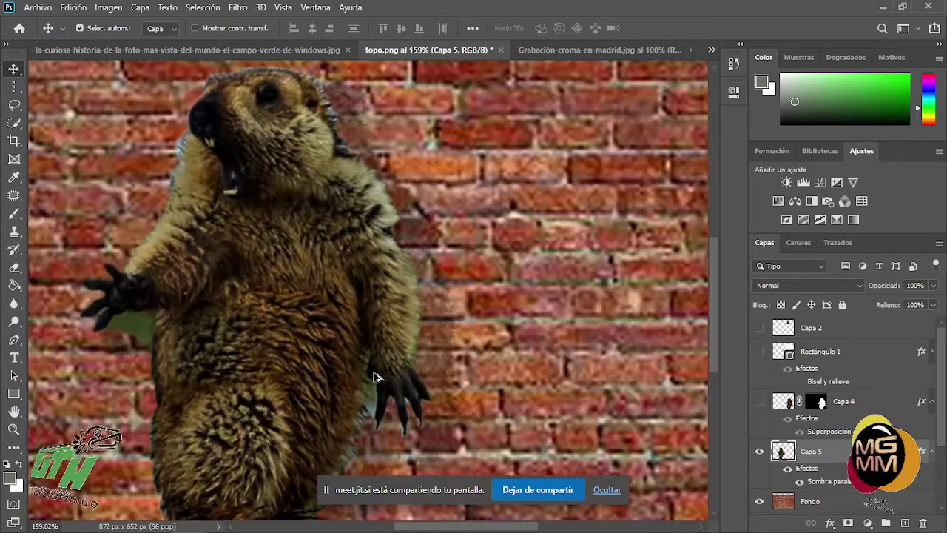
{"action": "scroll", "coordinate": [375, 378], "scroll_direction": "down", "scroll_amount": 3}
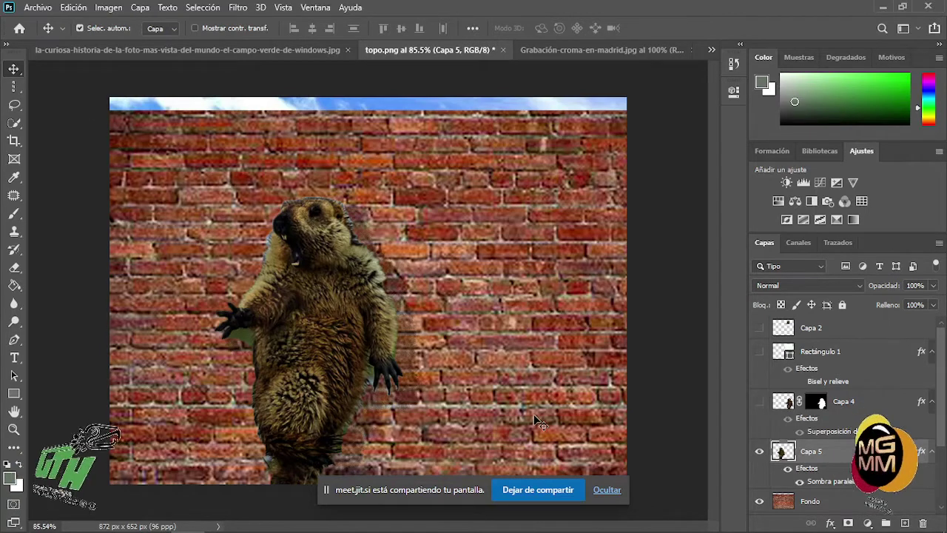
- Hide the brick-wall layer Fondo and move the marmot copy slightly left and down over the green-field background
{"action": "mouse_move", "coordinate": [188, 520]}
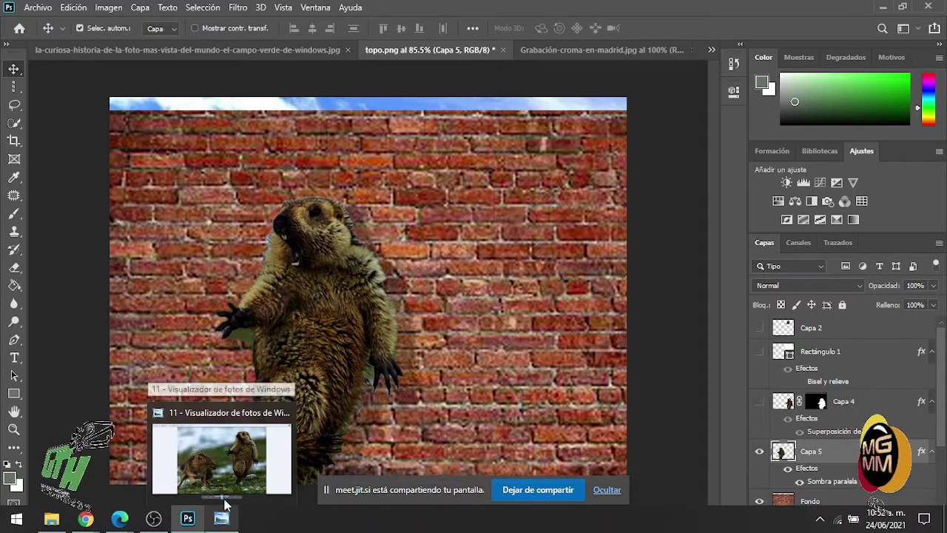
{"action": "left_click", "coordinate": [758, 504]}
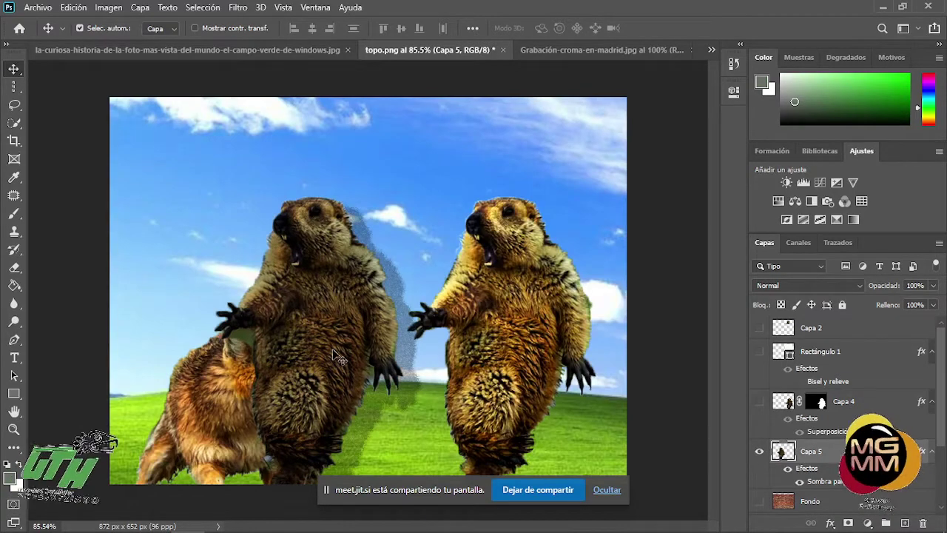
{"action": "left_click_drag", "start_coordinate": [337, 358], "coordinate": [307, 367]}
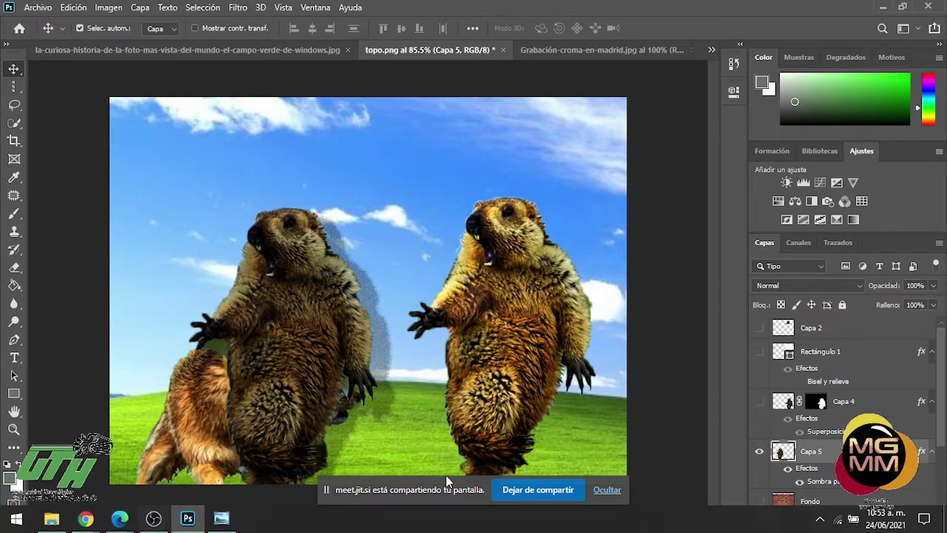
- Stop sharing the screen and switch to the Jitsi Meet call in the browser
{"action": "left_click", "coordinate": [554, 491]}
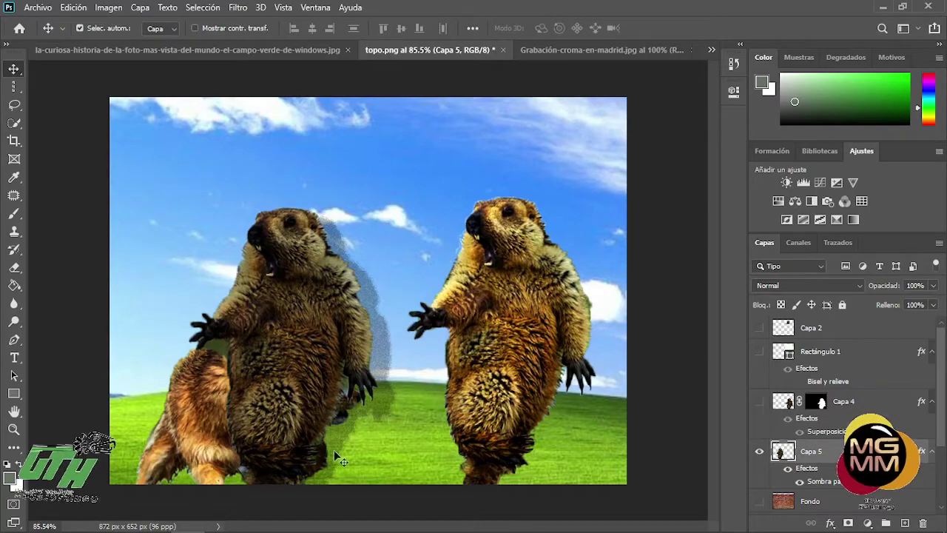
{"action": "left_click", "coordinate": [131, 521]}
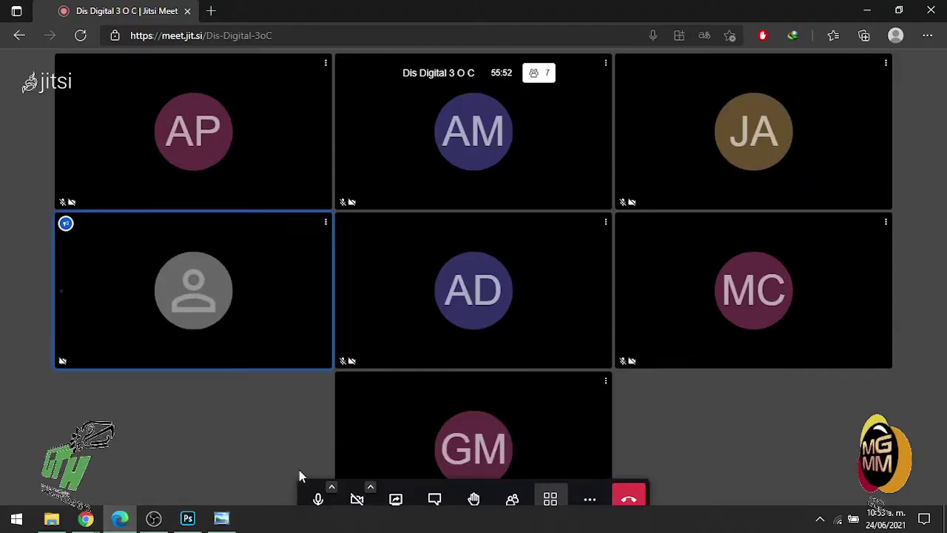